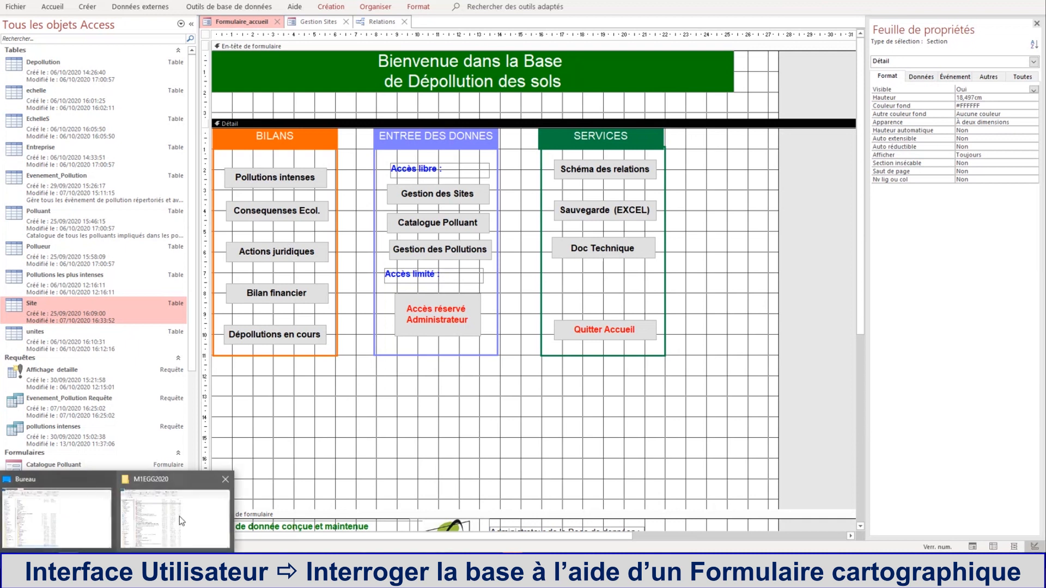
Open the Formulaire_accueil form in the database from the M1EGG2020 folder and collapse the navigation pane.
{"action": "left_click", "coordinate": [178, 517]}
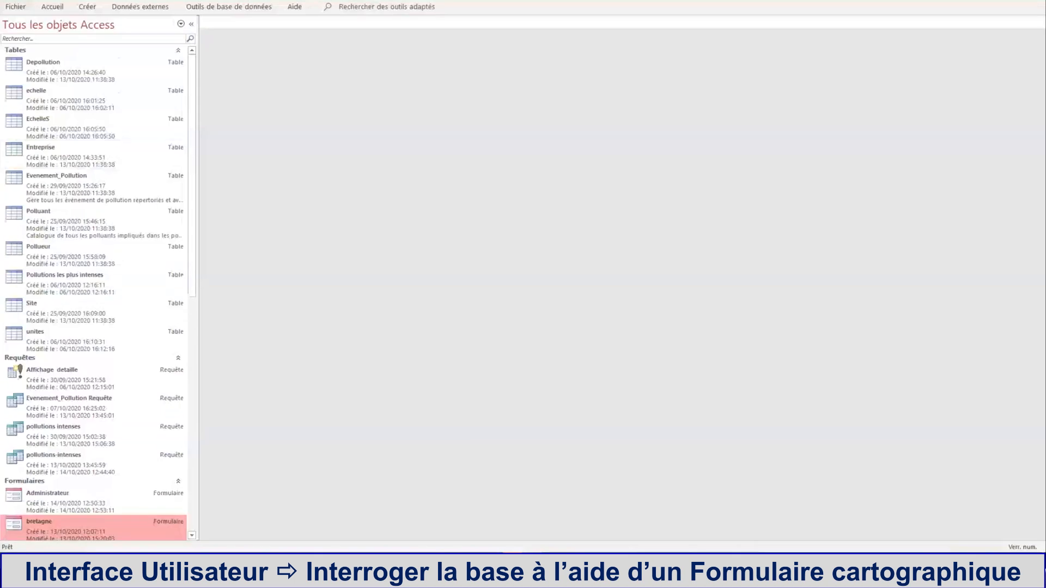
{"action": "scroll", "coordinate": [95, 410], "scroll_direction": "down", "scroll_amount": 2}
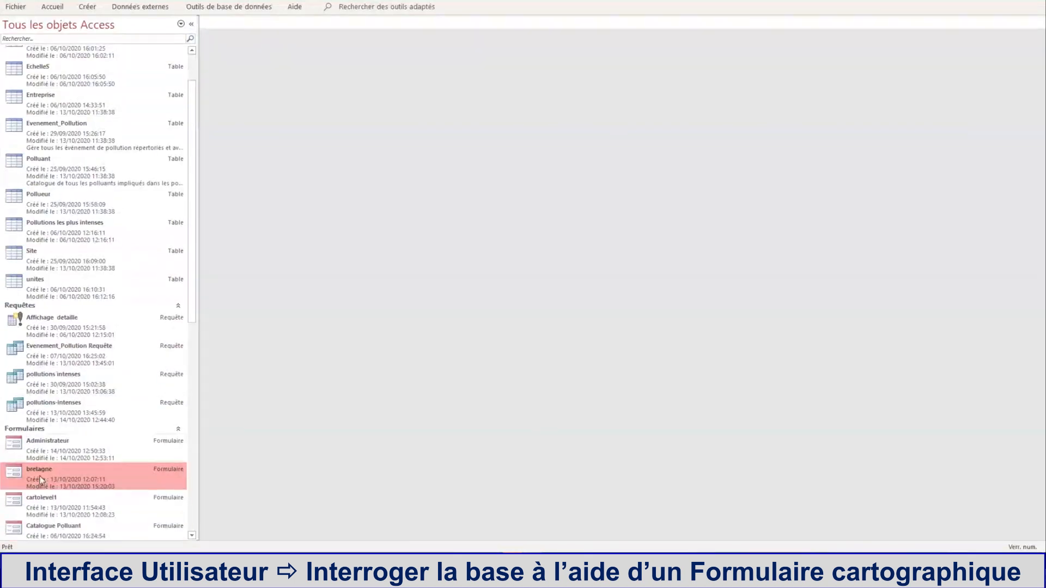
{"action": "scroll", "coordinate": [41, 480], "scroll_direction": "down", "scroll_amount": 7}
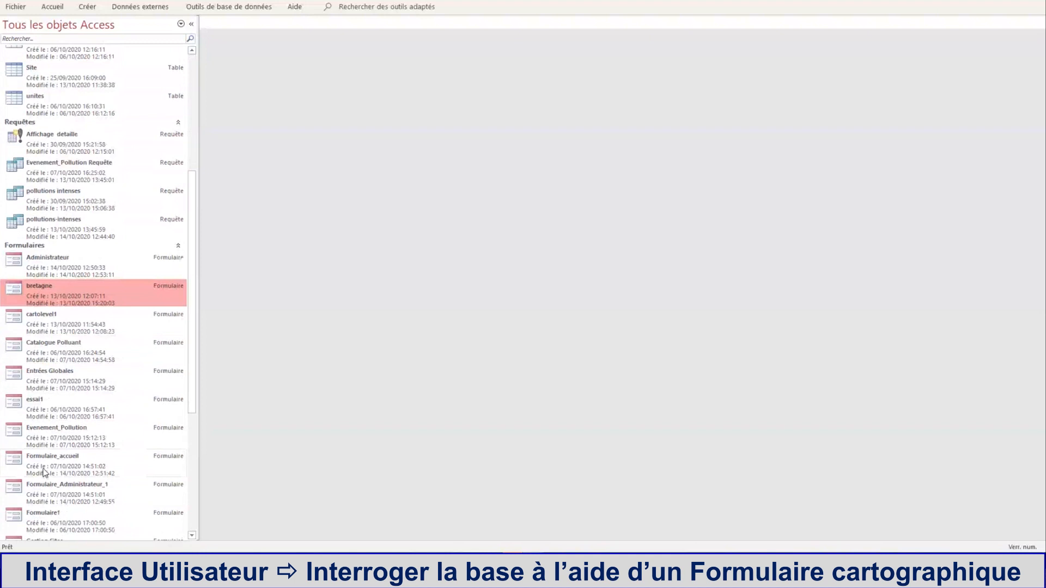
{"action": "double_click", "coordinate": [45, 472]}
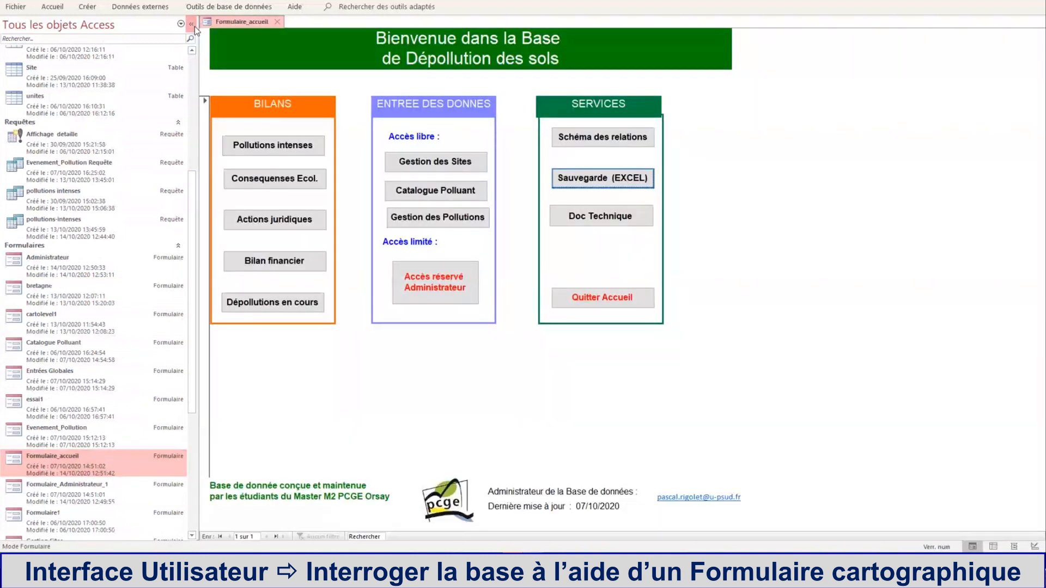
{"action": "left_click", "coordinate": [192, 25]}
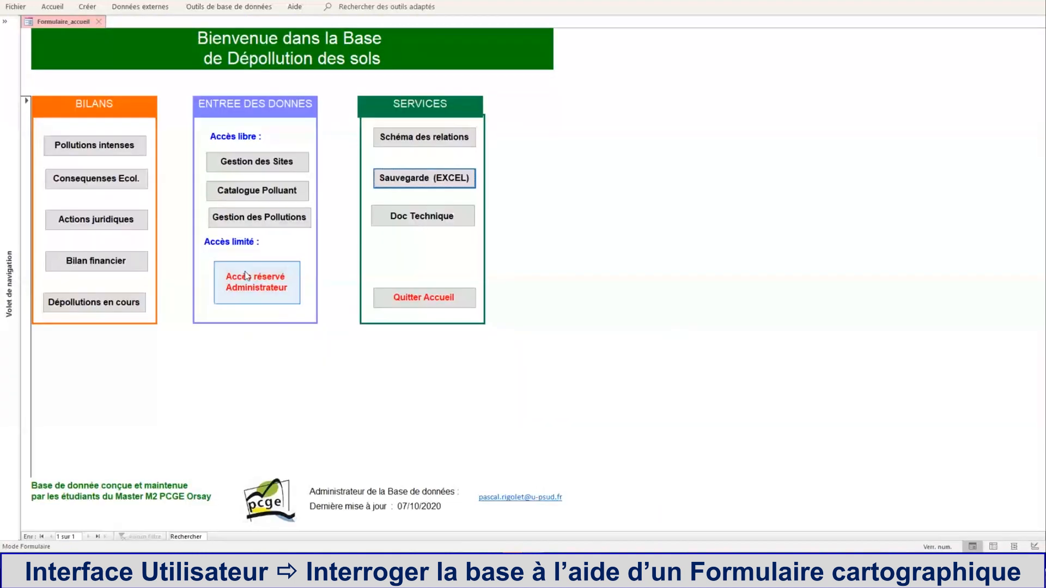
Open the intense pollutions map, choose Brittany, browse the records behind its red marker and close the pollutions-intenses form.
{"action": "left_click", "coordinate": [75, 150]}
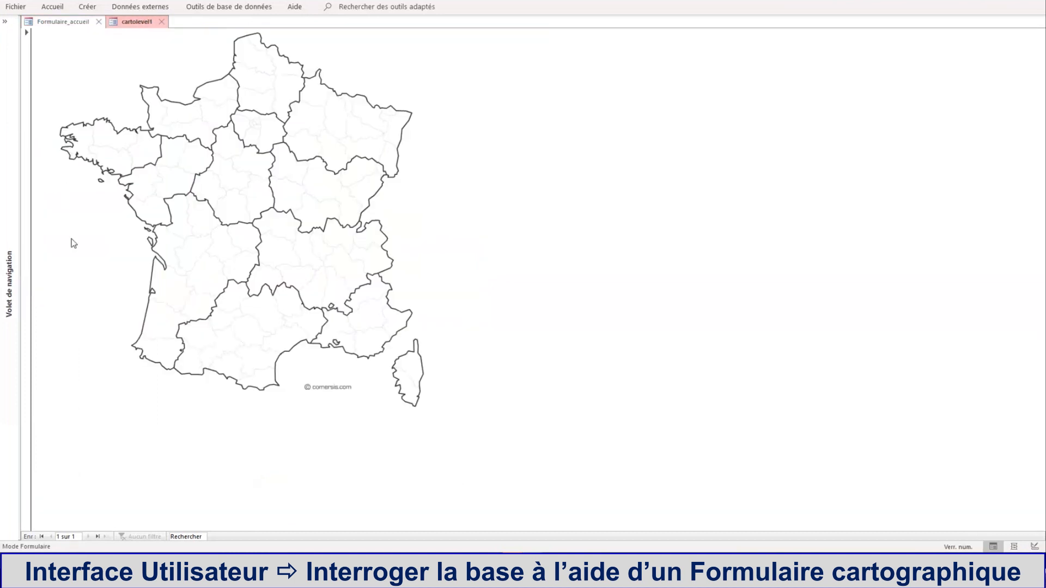
{"action": "left_click", "coordinate": [107, 149]}
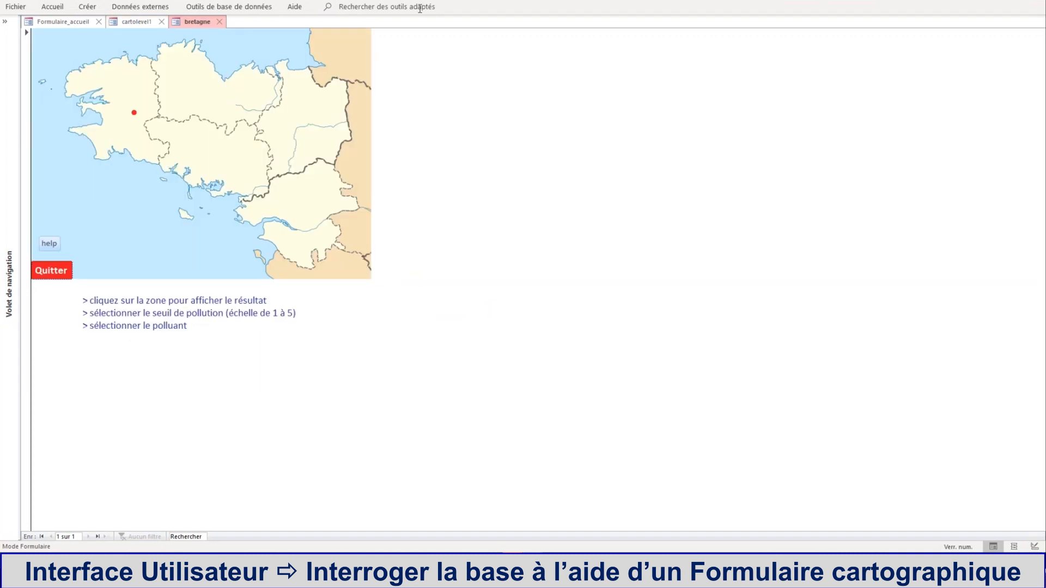
{"action": "left_click", "coordinate": [134, 112]}
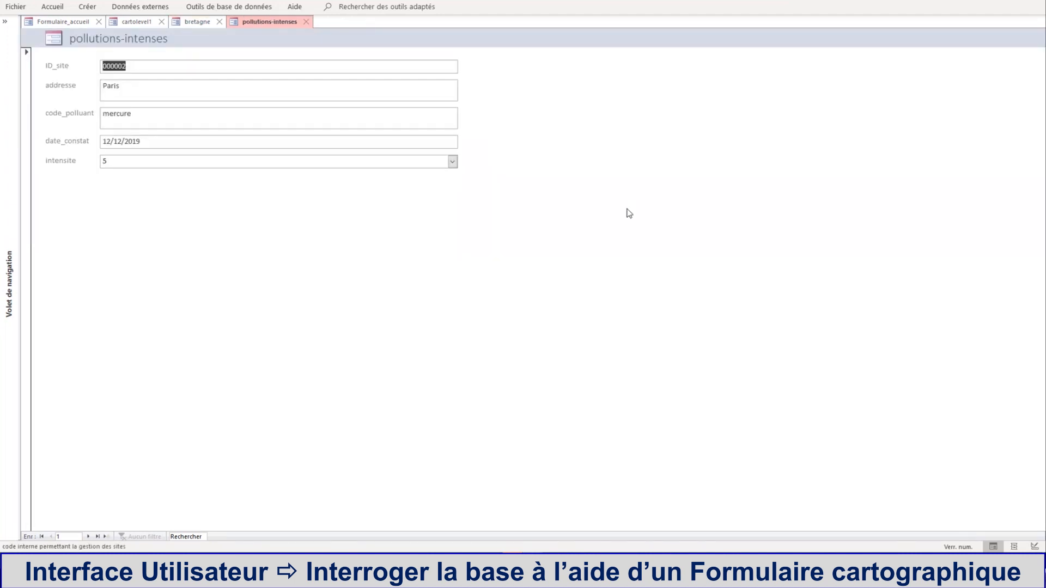
{"action": "left_click", "coordinate": [87, 537]}
{"action": "left_click", "coordinate": [87, 536]}
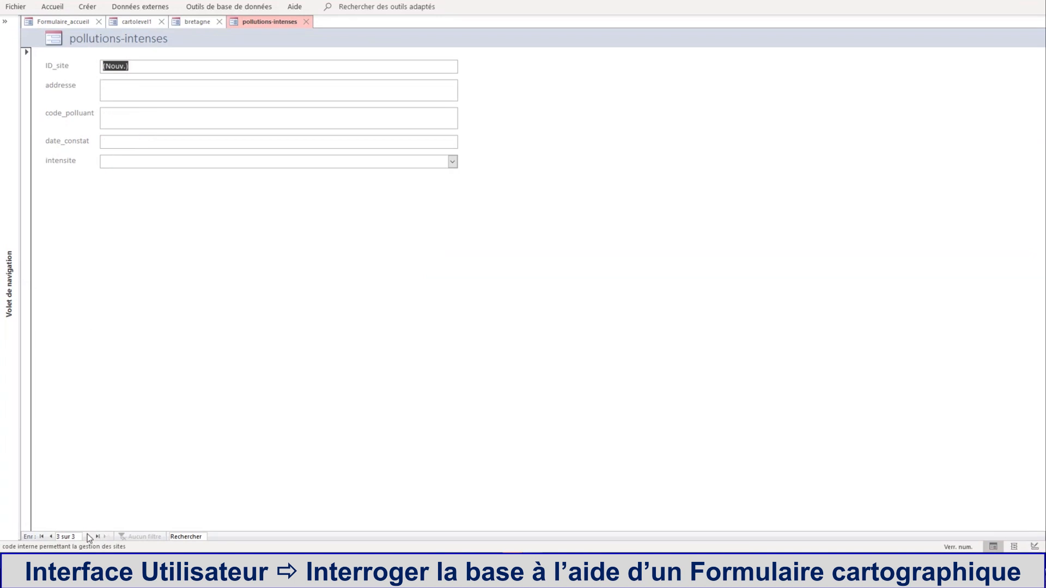
{"action": "left_click", "coordinate": [311, 21]}
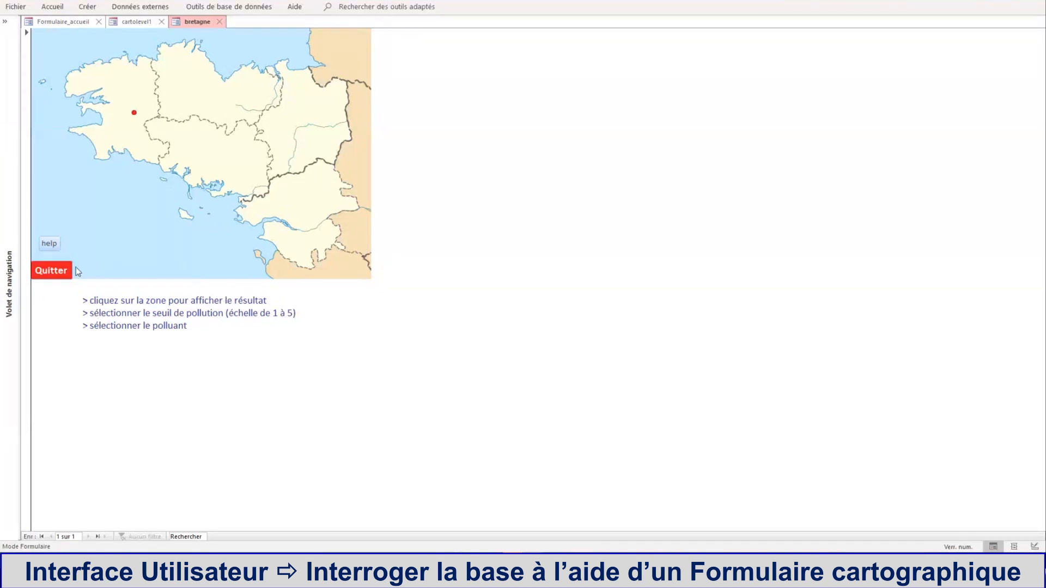
View the help form of the Brittany map, and close both the help and bretagne forms.
{"action": "left_click", "coordinate": [58, 245]}
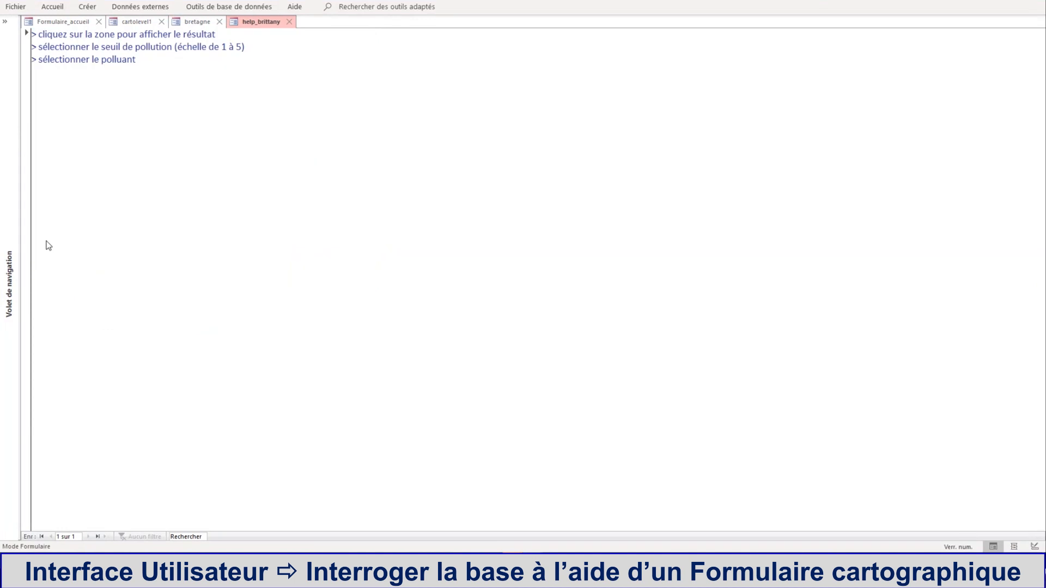
{"action": "left_click", "coordinate": [292, 22]}
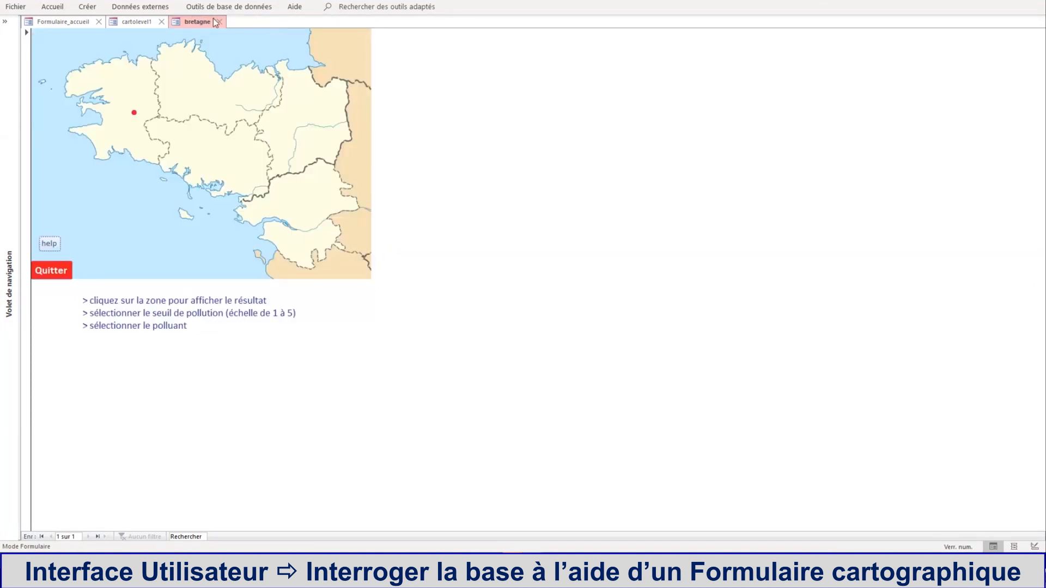
{"action": "left_click", "coordinate": [220, 23]}
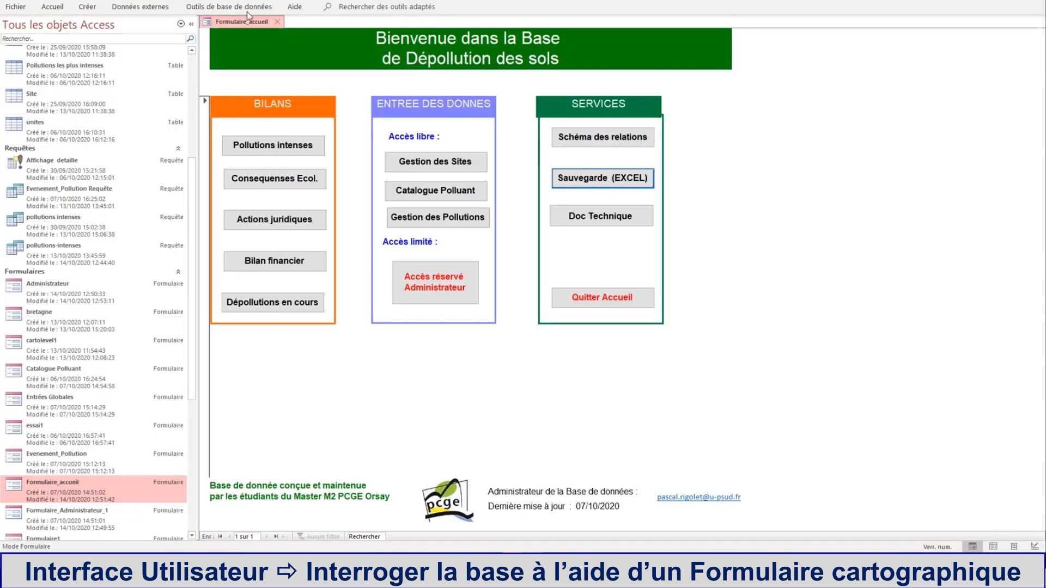
With the navigation pane collapsed, query the intense pollutions from the home form through the France map and Brittany's red marker.
{"action": "left_click", "coordinate": [194, 26]}
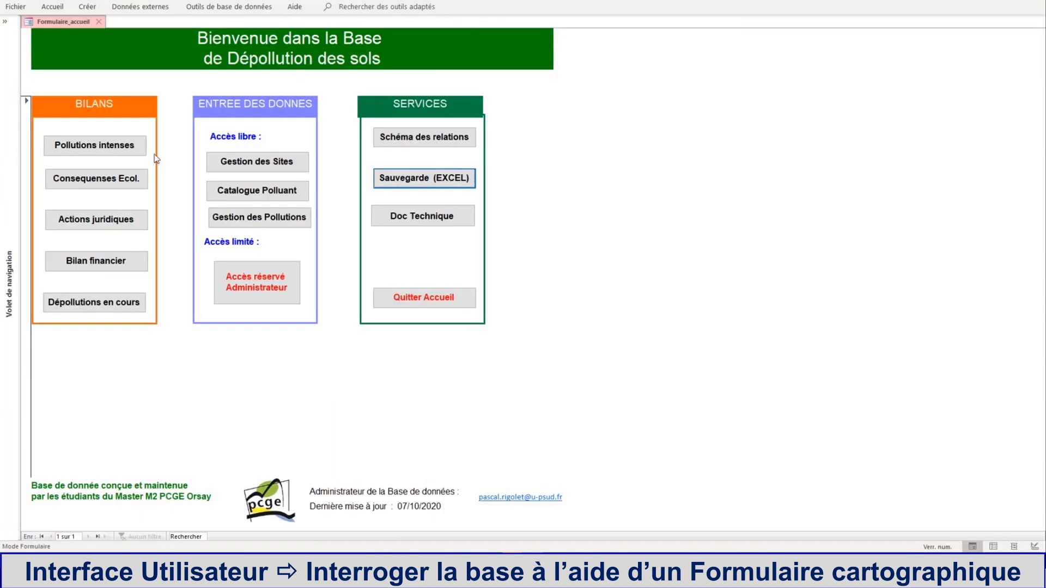
{"action": "left_click", "coordinate": [120, 146]}
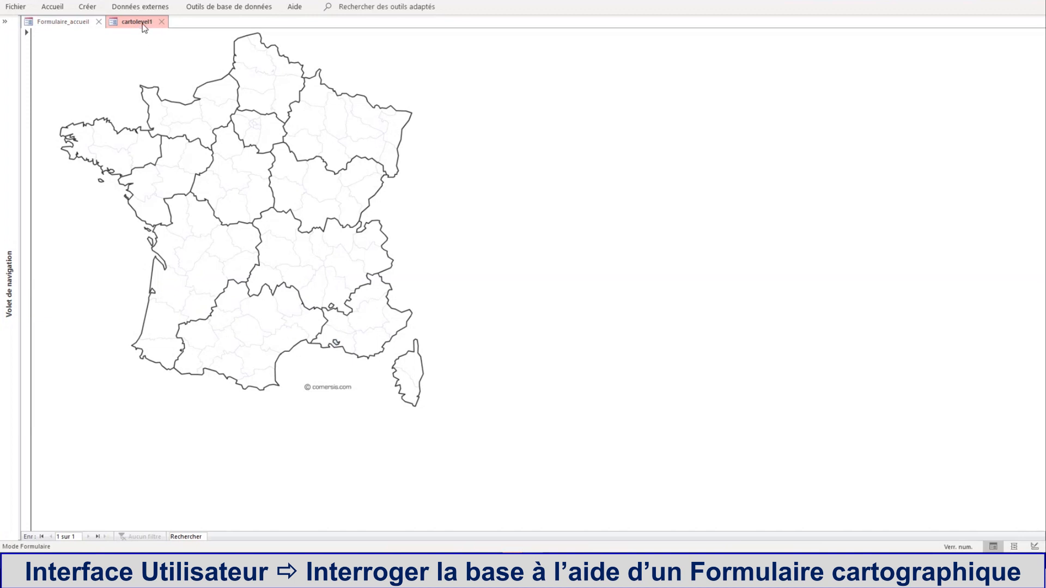
{"action": "left_click", "coordinate": [123, 150]}
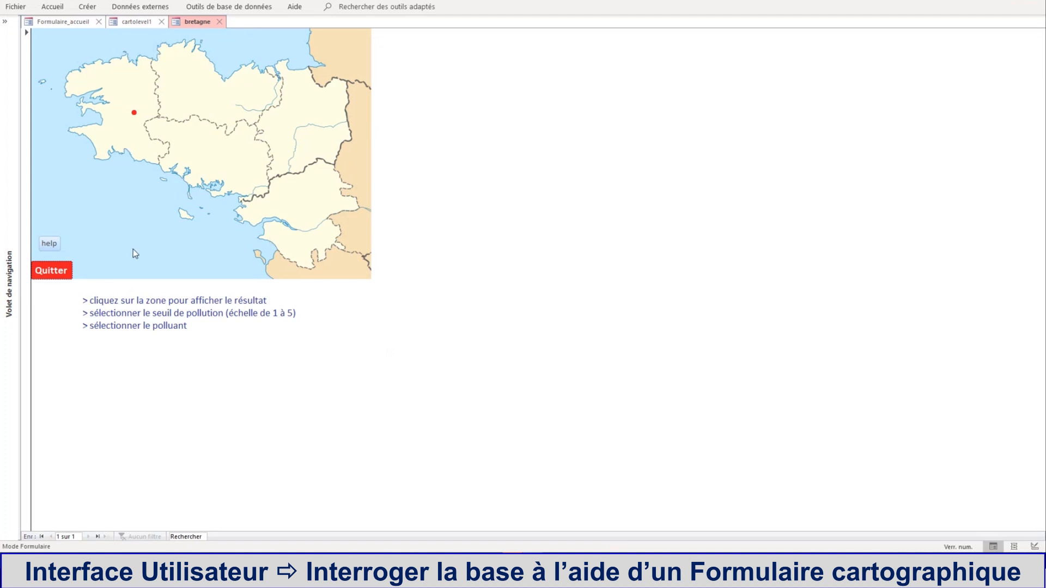
{"action": "left_click", "coordinate": [134, 112]}
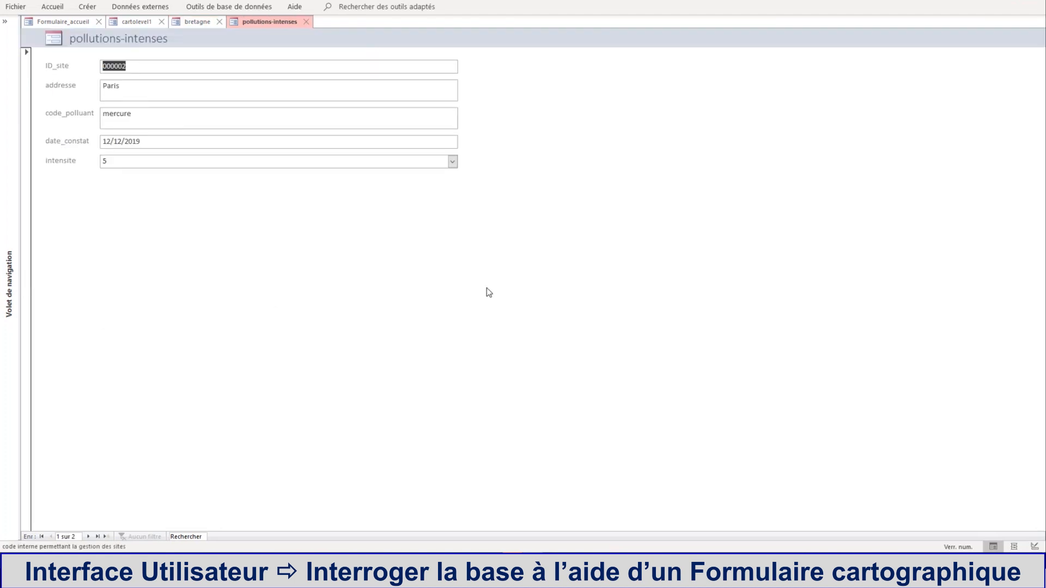
Return to Formulaire_accueil and repeat the map query from Pollutions intenses down to the red marker in Brittany.
{"action": "left_click", "coordinate": [87, 22]}
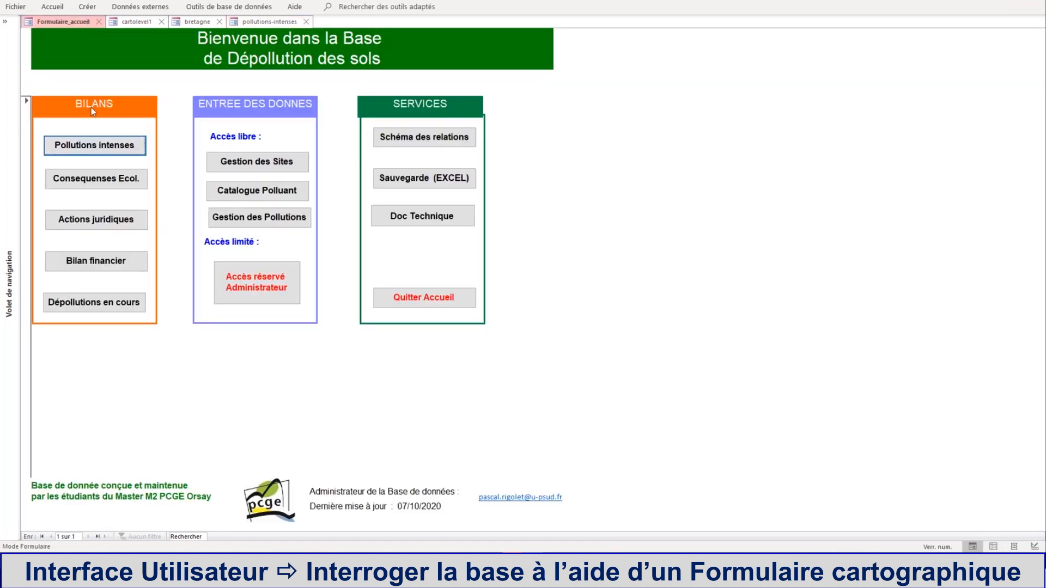
{"action": "left_click", "coordinate": [106, 154]}
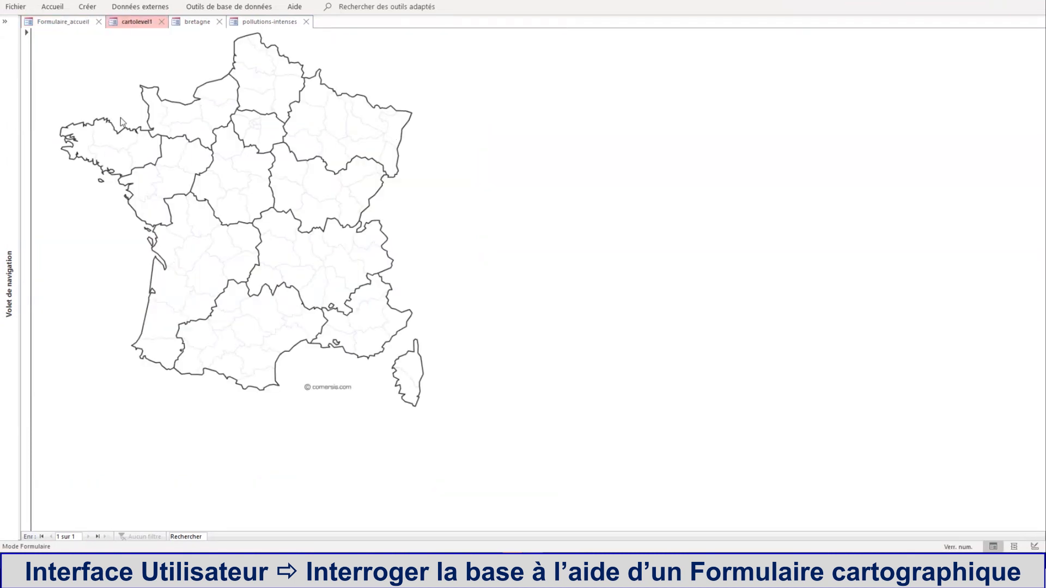
{"action": "left_click", "coordinate": [126, 150]}
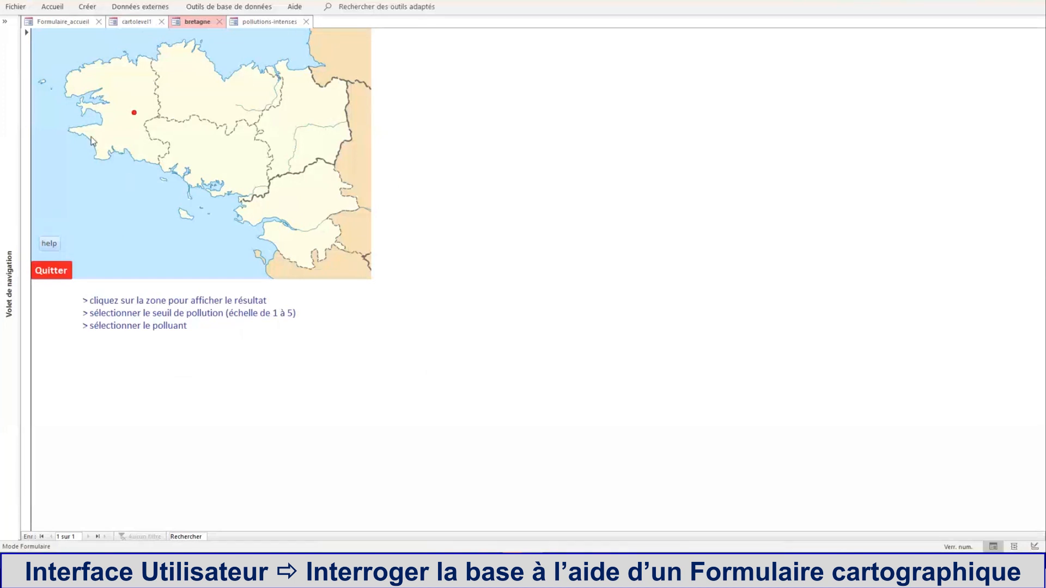
{"action": "left_click", "coordinate": [134, 115]}
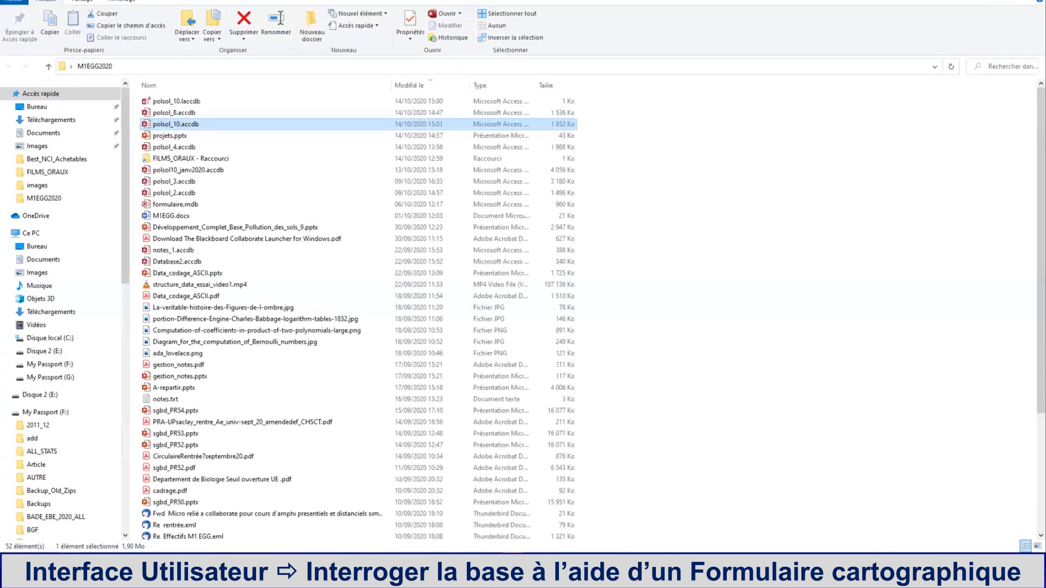
Leave the polsol_10 database for the one without map forms and look through its list of forms.
{"action": "mouse_move", "coordinate": [533, 578]}
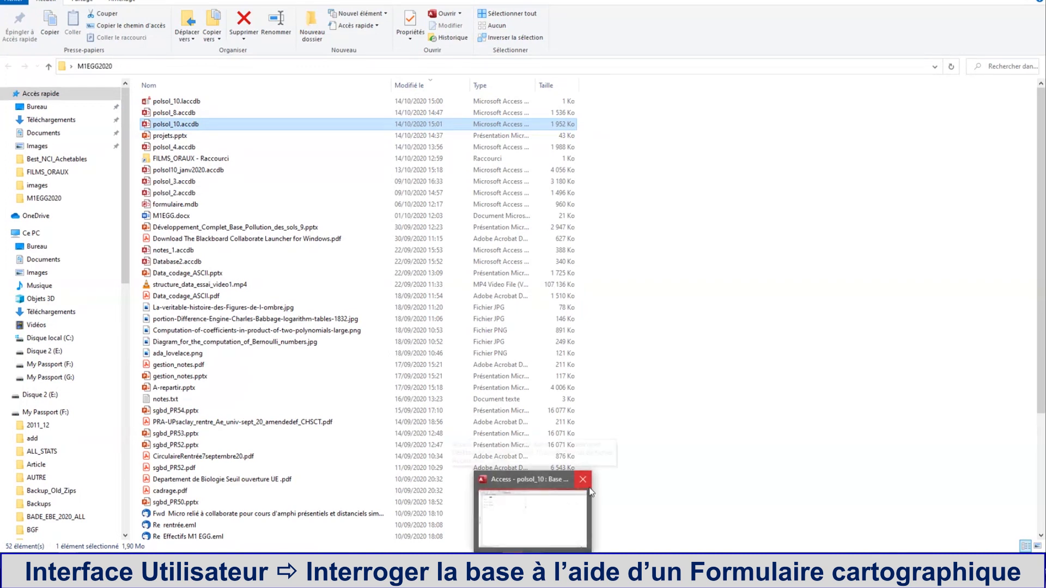
{"action": "left_click", "coordinate": [587, 493]}
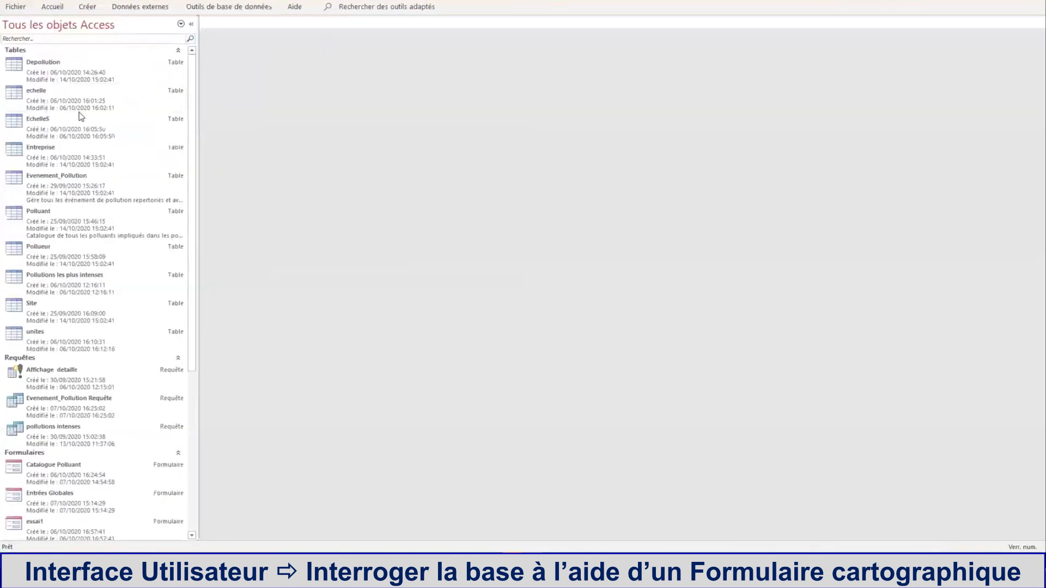
{"action": "scroll", "coordinate": [90, 240], "scroll_direction": "down", "scroll_amount": 5}
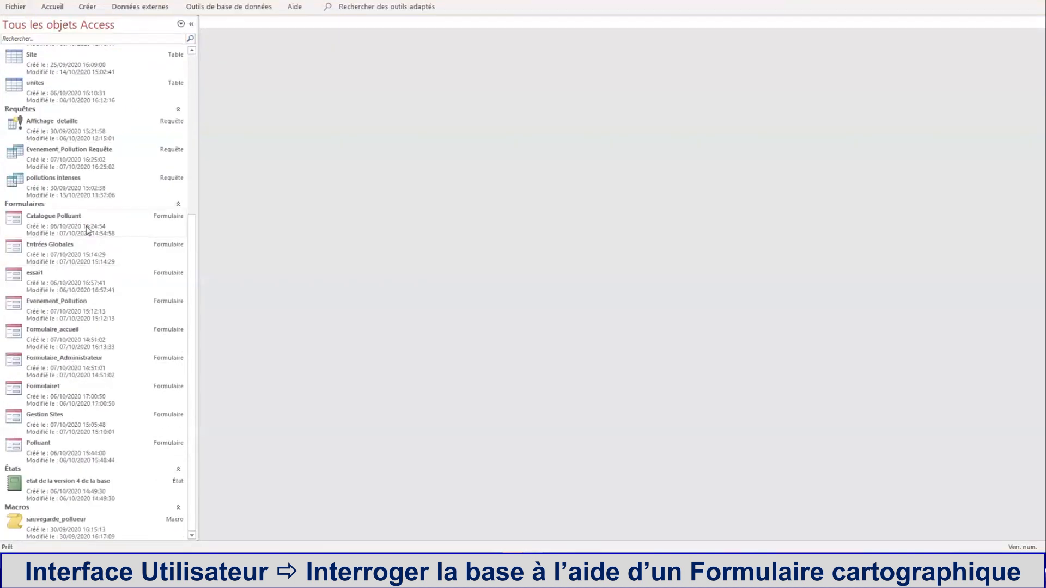
Collapse the navigation pane and create a blank form.
{"action": "left_click", "coordinate": [93, 8]}
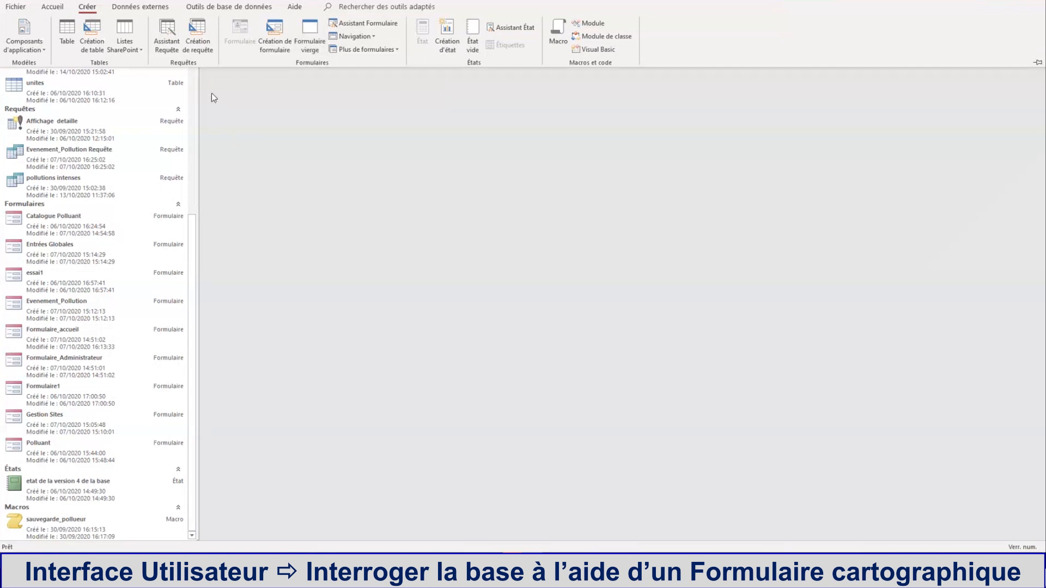
{"action": "left_click", "coordinate": [169, 96]}
{"action": "left_click", "coordinate": [194, 25]}
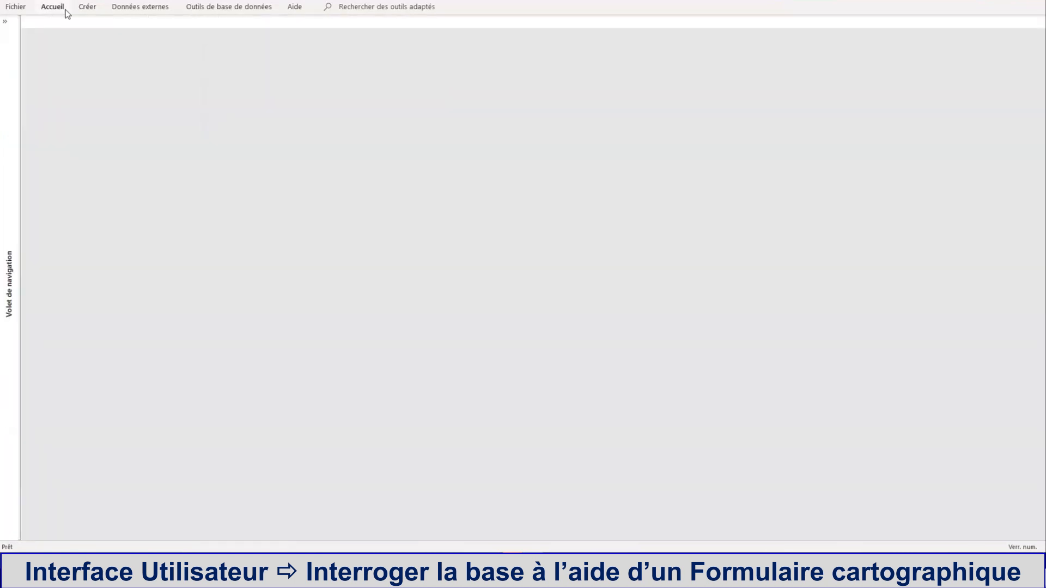
{"action": "left_click", "coordinate": [95, 10]}
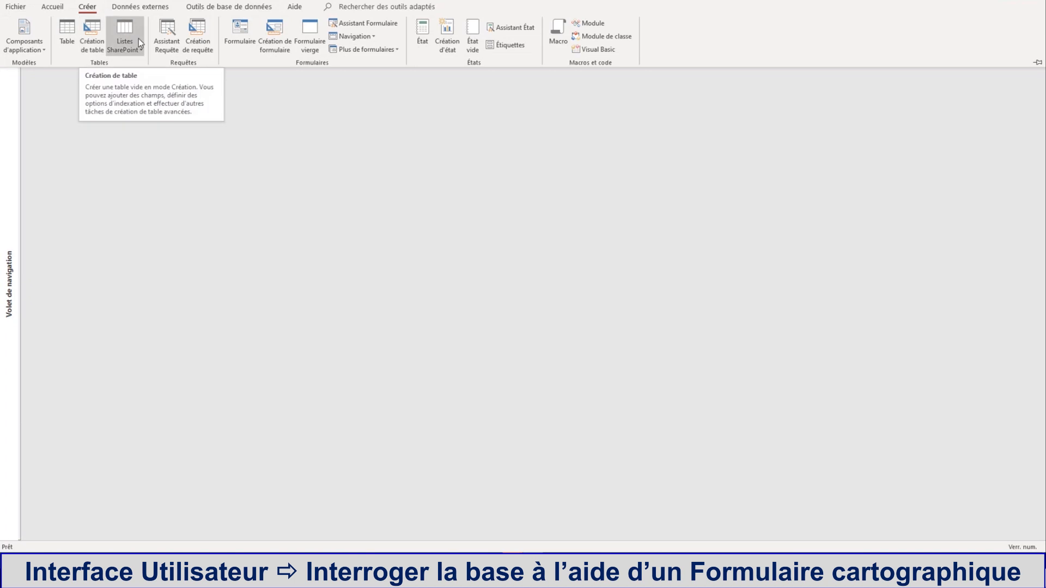
{"action": "left_click", "coordinate": [312, 31]}
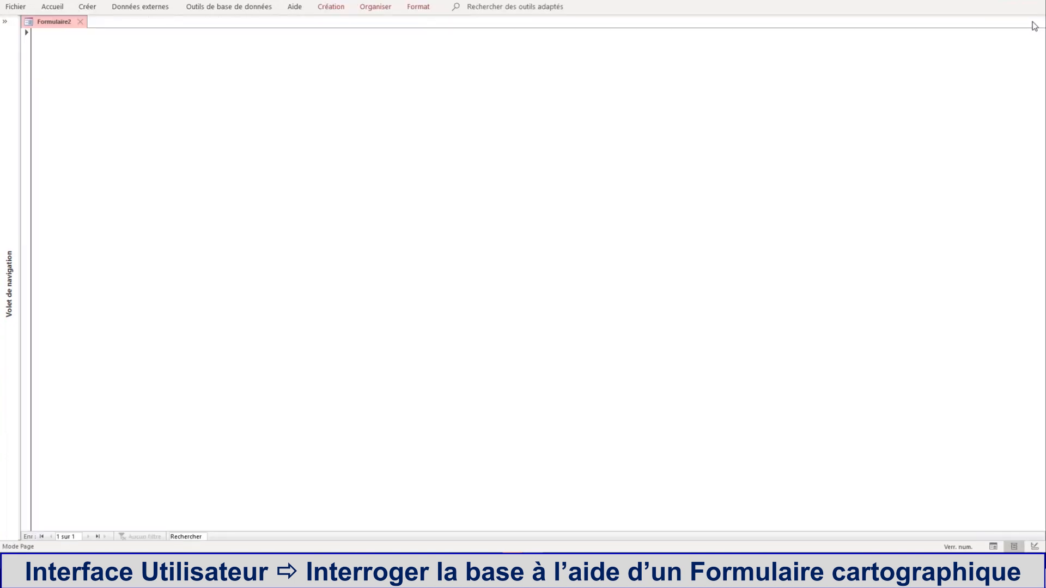
Put the blank form in Design view and enlarge its Détail section to about 31.7 cm wide and 22.9 cm high.
{"action": "right_click", "coordinate": [60, 26]}
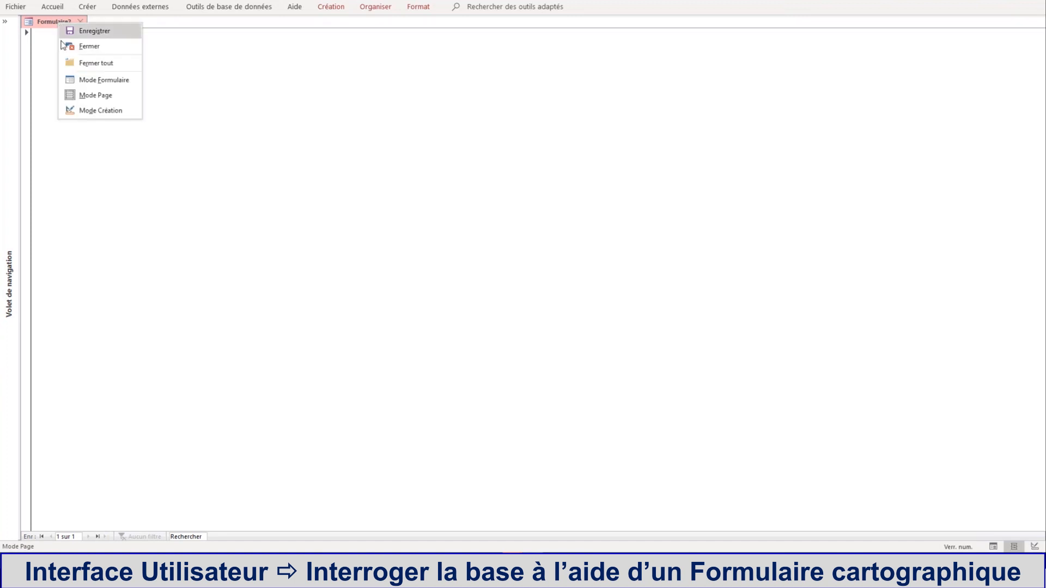
{"action": "left_click", "coordinate": [87, 110]}
{"action": "left_click_drag", "start_coordinate": [287, 267], "coordinate": [686, 523]}
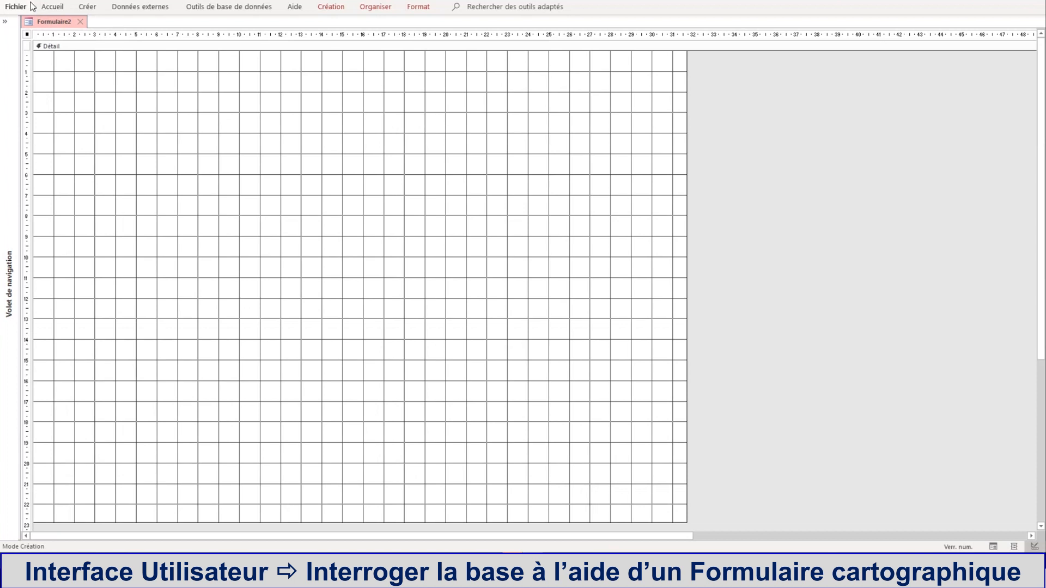
{"action": "left_click", "coordinate": [330, 8]}
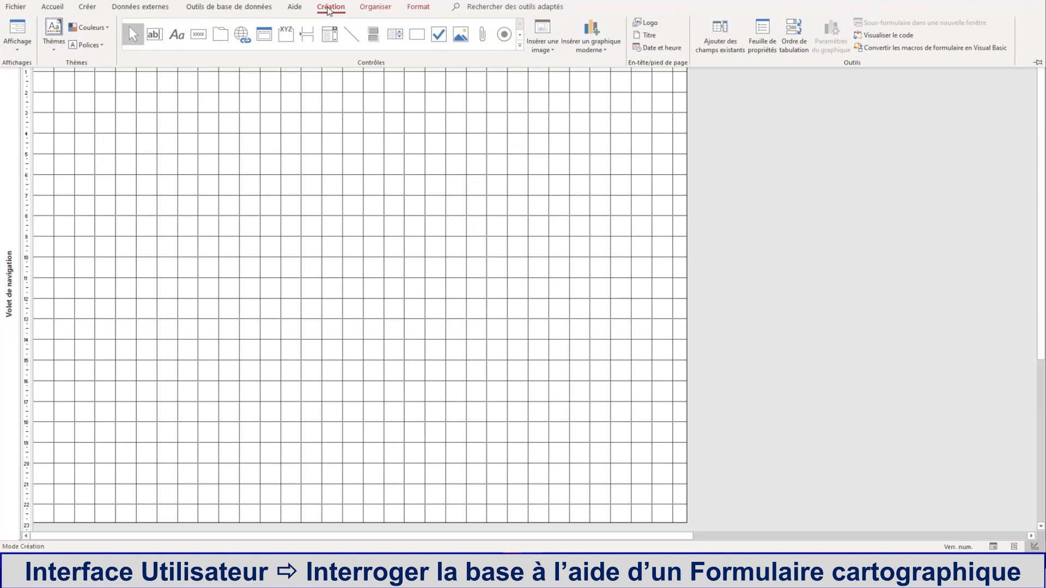
{"action": "left_click", "coordinate": [330, 10]}
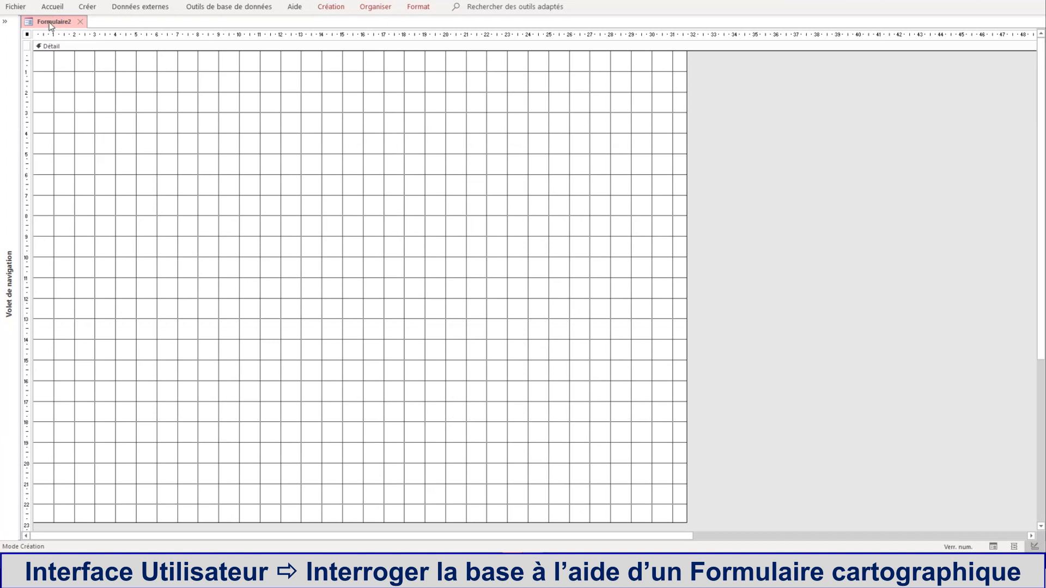
{"action": "right_click", "coordinate": [49, 25]}
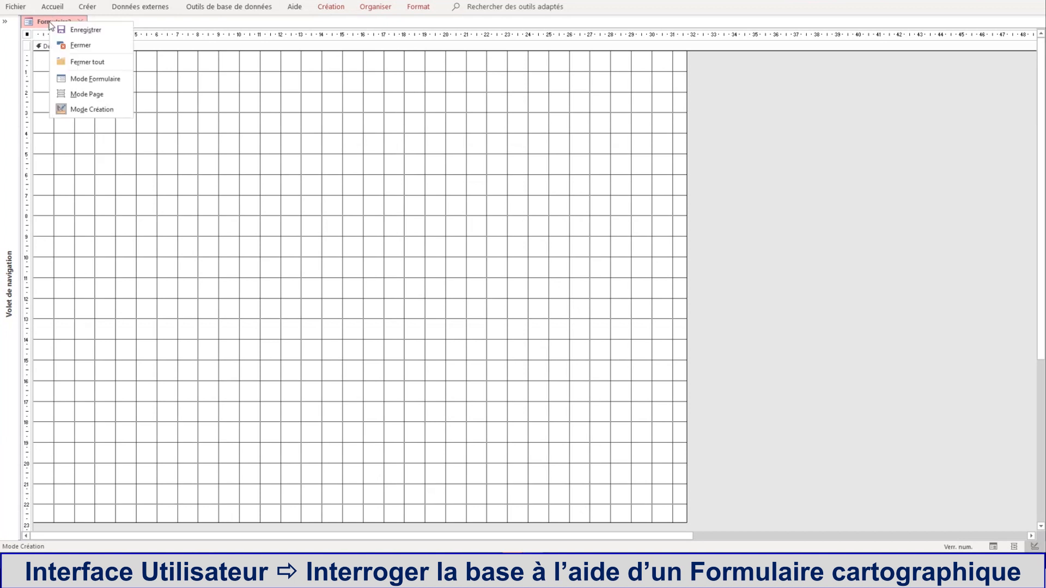
{"action": "left_click", "coordinate": [75, 110]}
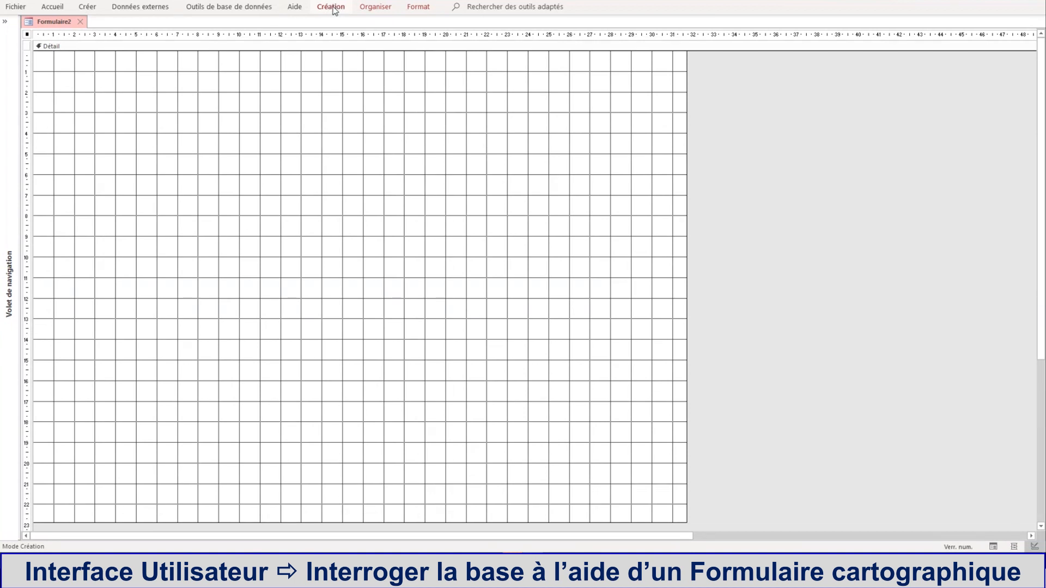
{"action": "left_click", "coordinate": [332, 8]}
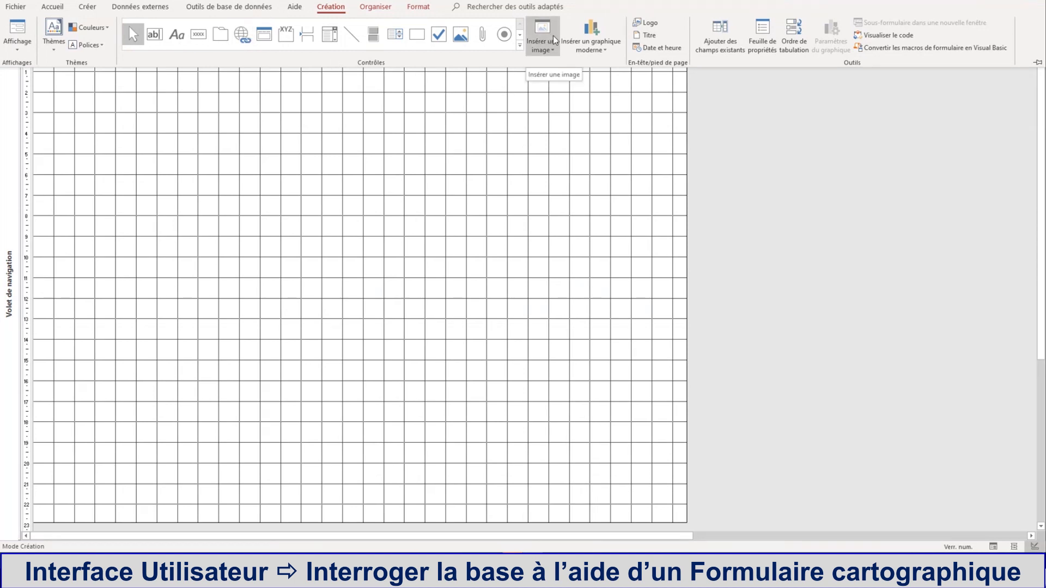
{"action": "key", "text": "ctrl+F1"}
Set France-regions-departements_16.jpg from the images folder as the form's background image.
{"action": "right_click", "coordinate": [299, 151]}
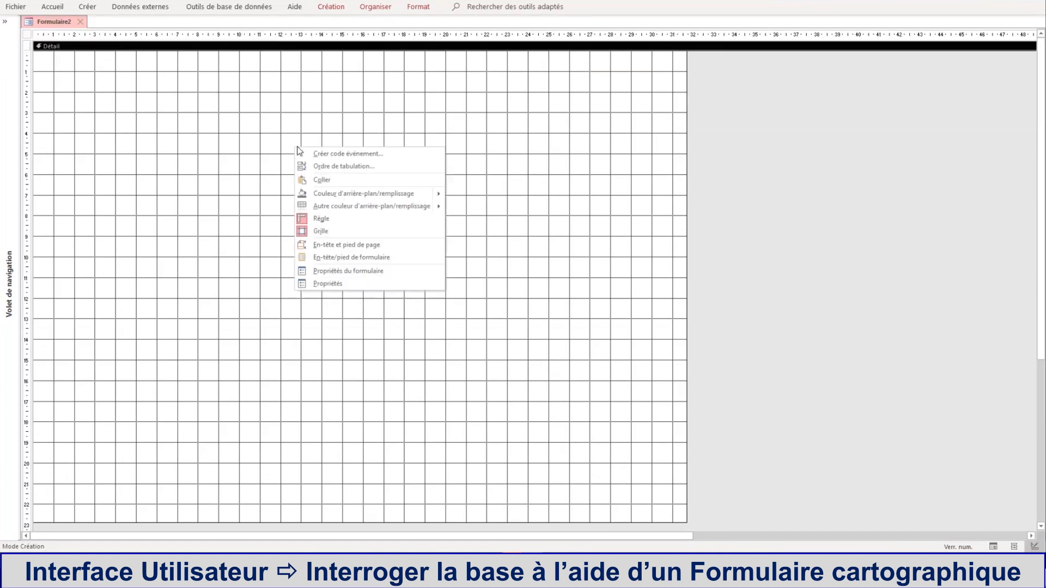
{"action": "left_click", "coordinate": [312, 273]}
{"action": "left_click", "coordinate": [892, 156]}
{"action": "left_click", "coordinate": [1017, 139]}
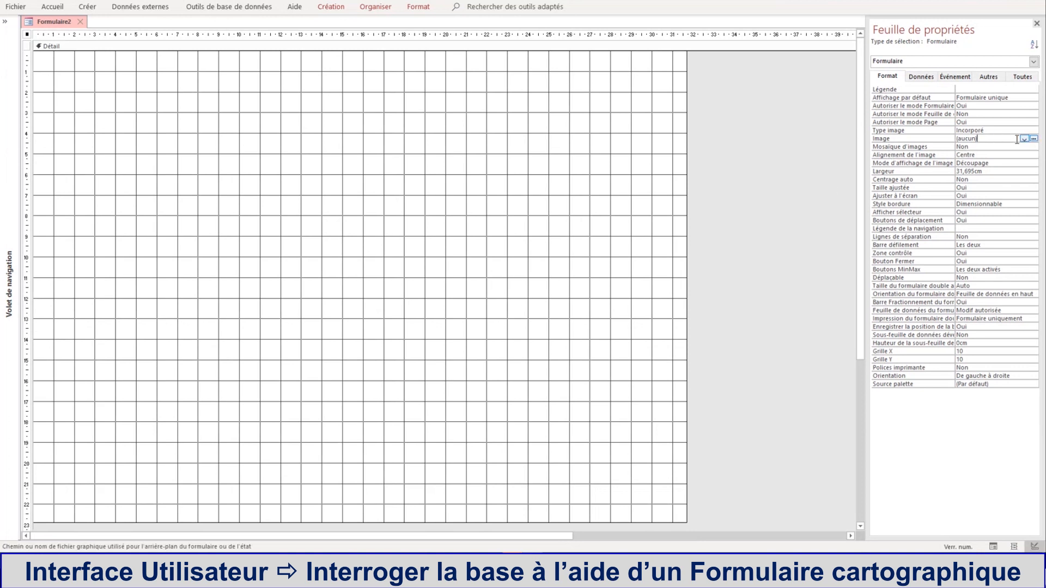
{"action": "left_click", "coordinate": [1034, 139]}
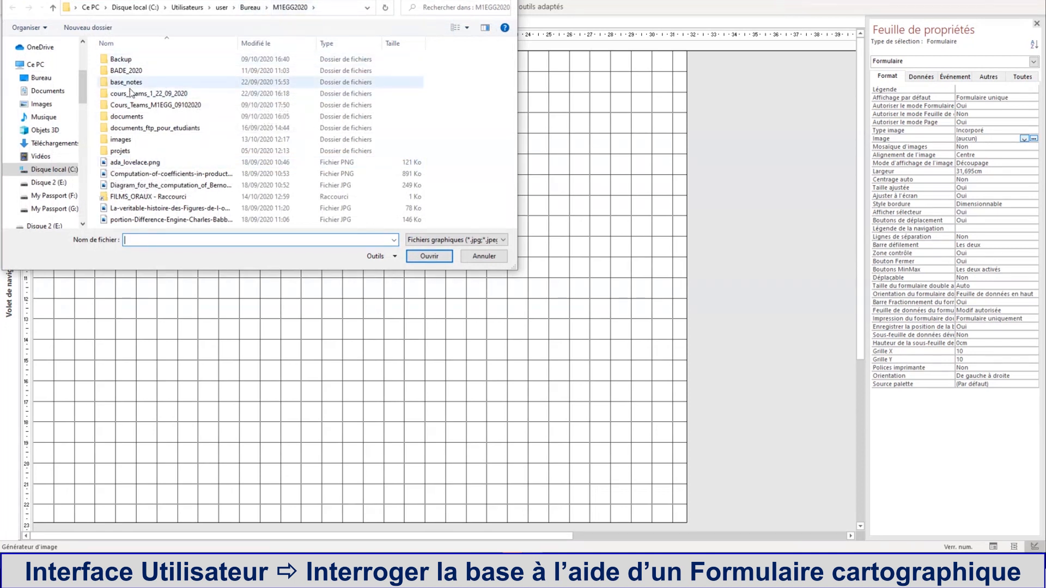
{"action": "double_click", "coordinate": [121, 140]}
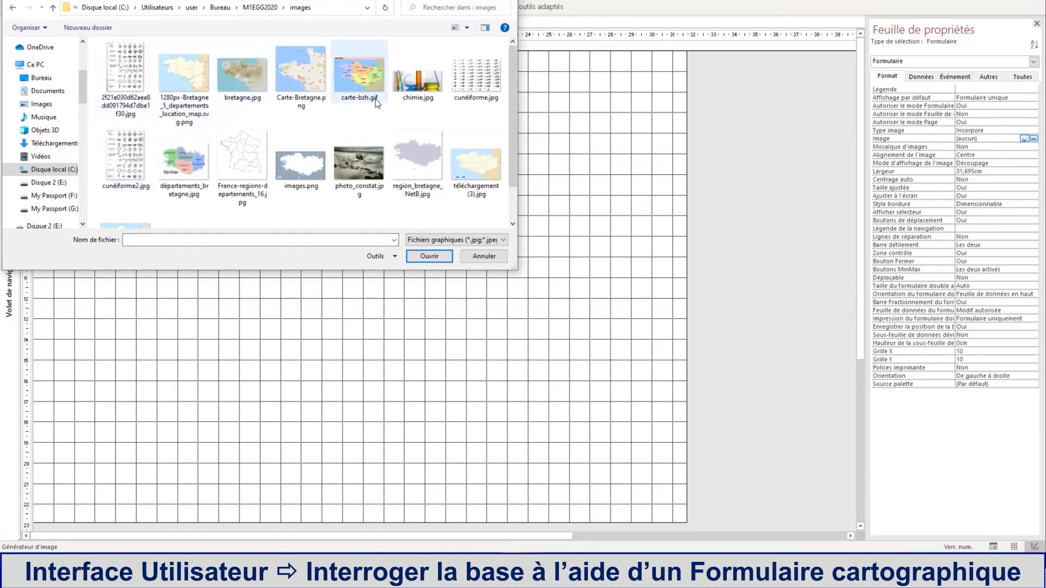
{"action": "left_click", "coordinate": [256, 170]}
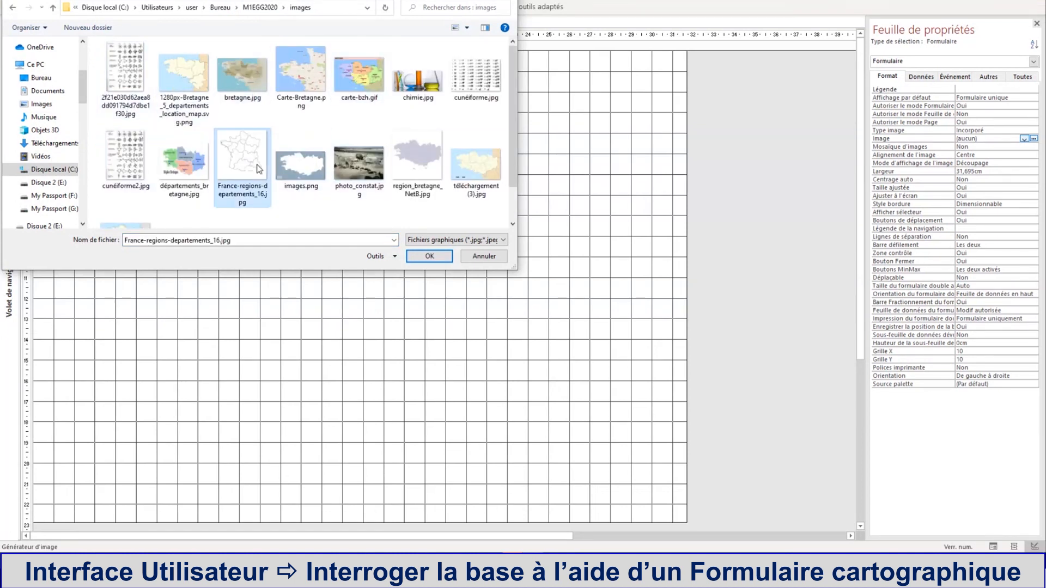
{"action": "left_click", "coordinate": [428, 256]}
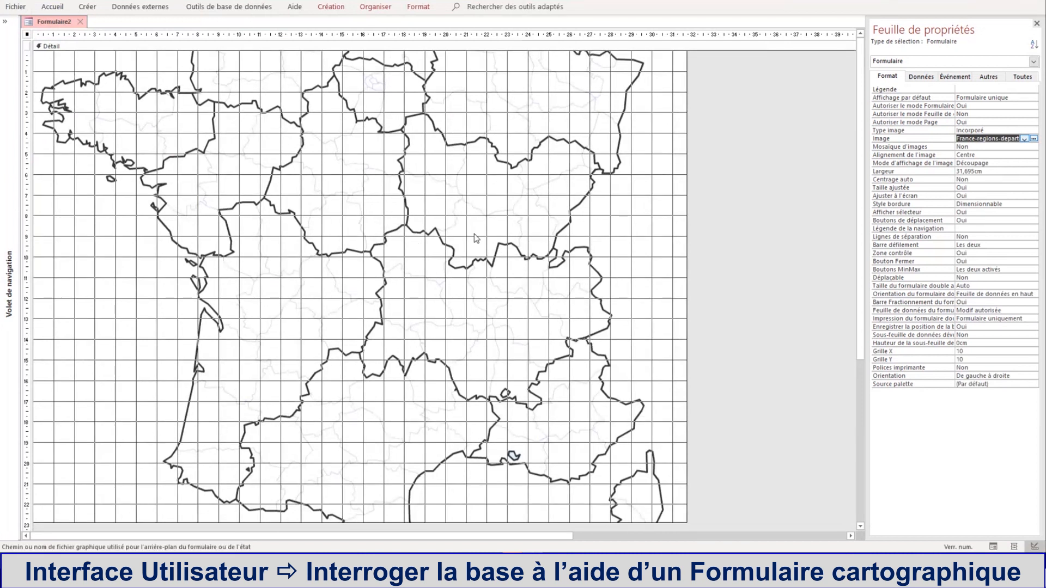
Align the form's background image to Haut à gauche and set its display mode to Zoom.
{"action": "left_click", "coordinate": [1009, 154]}
{"action": "left_click", "coordinate": [1011, 163]}
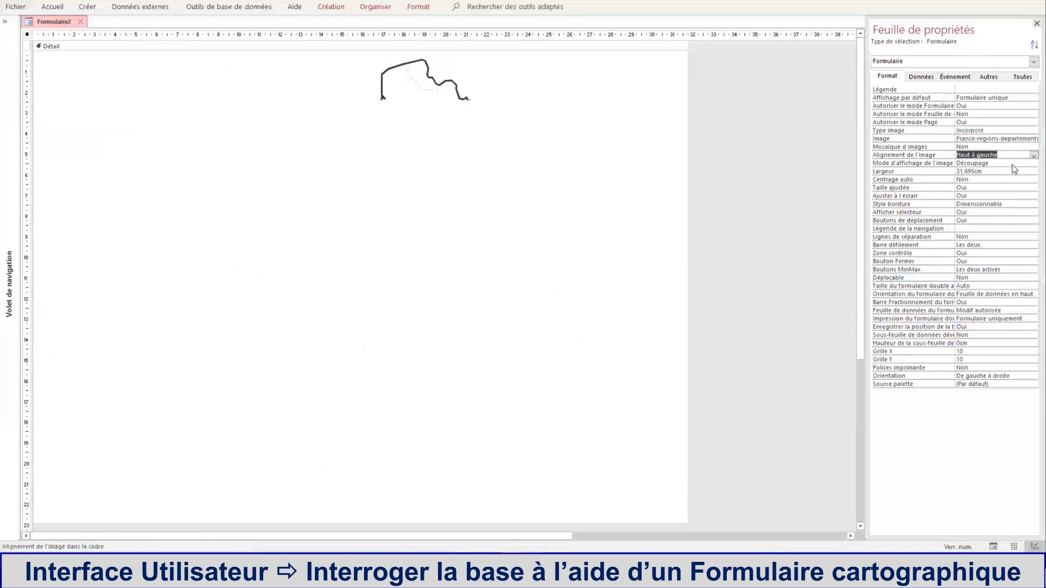
{"action": "left_click", "coordinate": [1031, 148]}
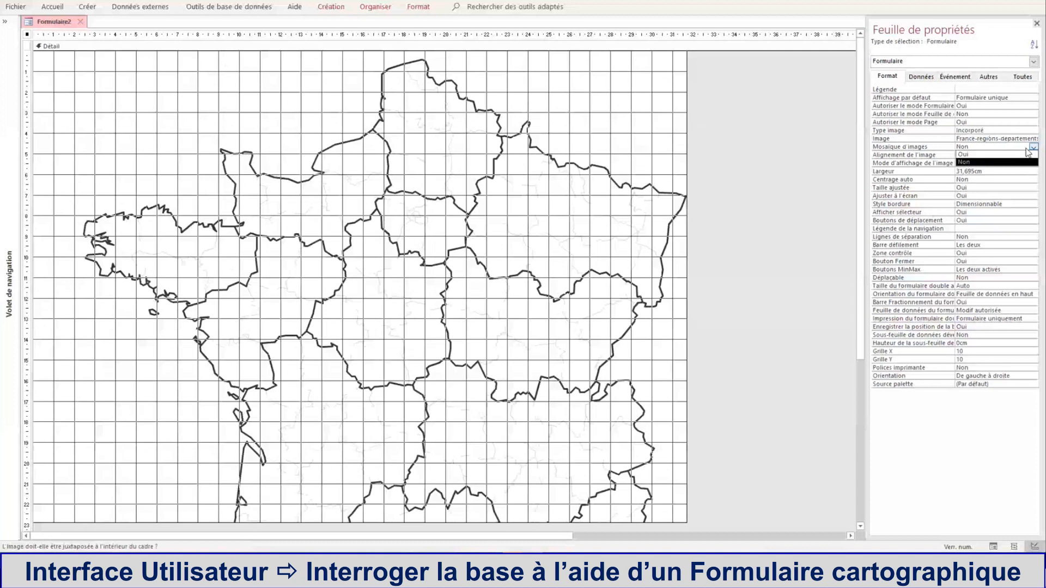
{"action": "left_click", "coordinate": [984, 161]}
{"action": "left_click", "coordinate": [984, 164]}
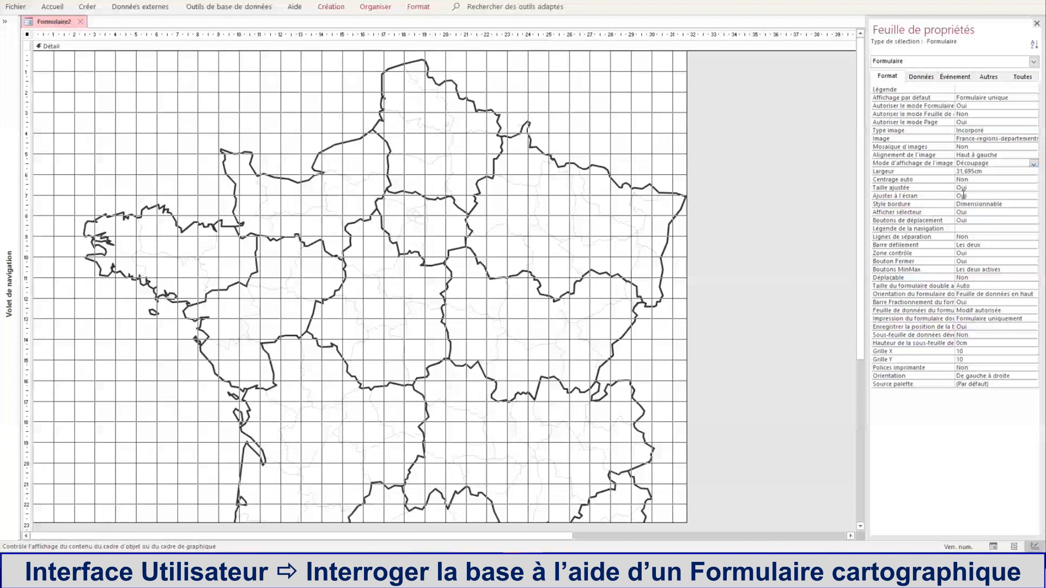
{"action": "left_click", "coordinate": [1033, 164]}
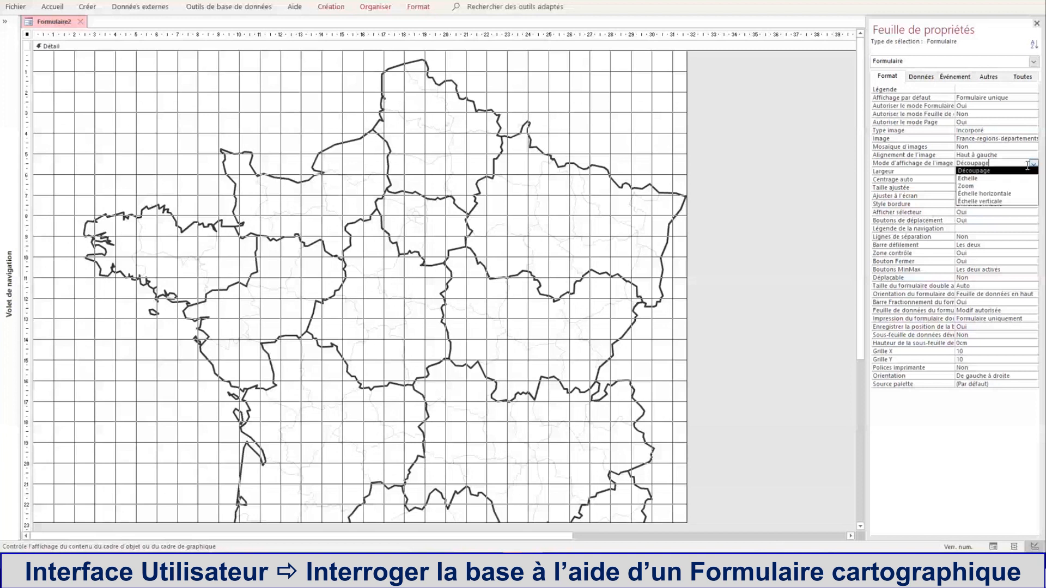
{"action": "left_click", "coordinate": [1021, 190]}
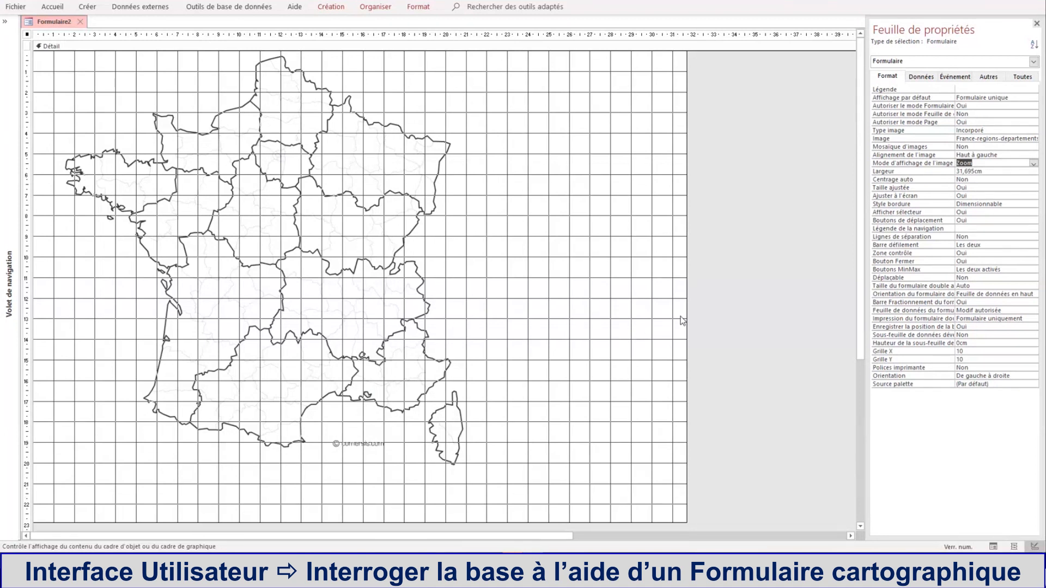
{"action": "left_click_drag", "start_coordinate": [480, 536], "coordinate": [414, 537]}
{"action": "left_click_drag", "start_coordinate": [327, 492], "coordinate": [253, 484]}
{"action": "left_click", "coordinate": [1021, 139]}
{"action": "left_click", "coordinate": [1033, 139]}
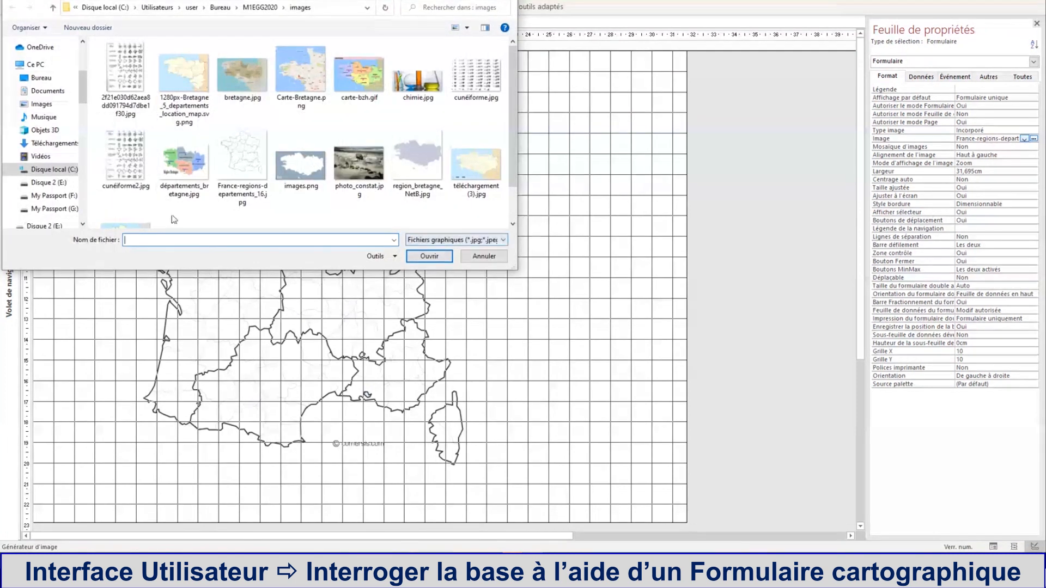
{"action": "key", "text": "Escape"}
Remove the background image from the form and close the form without saving it.
{"action": "double_click", "coordinate": [974, 139]}
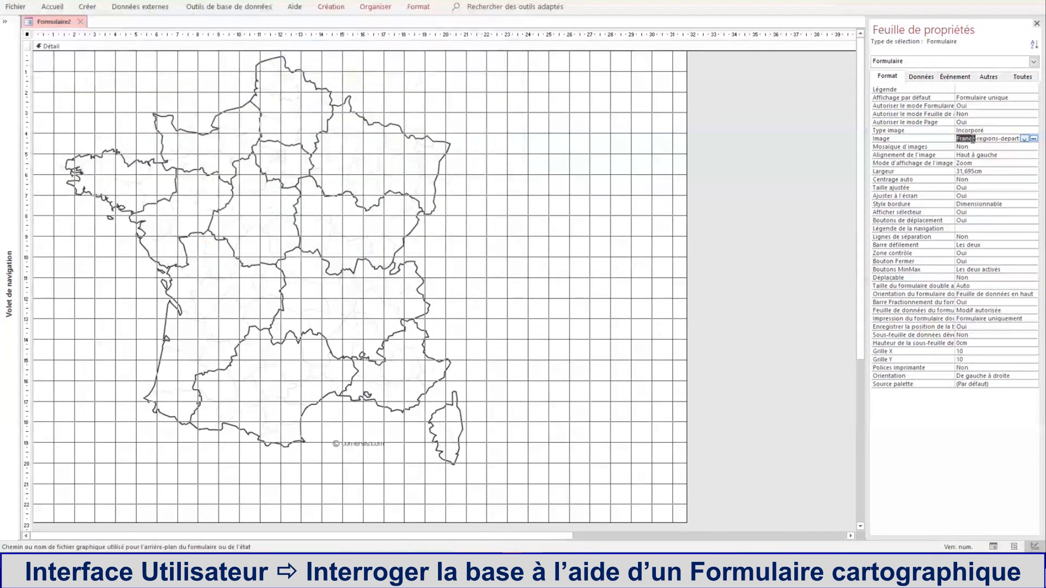
{"action": "key", "text": "Delete"}
{"action": "left_click_drag", "start_coordinate": [958, 139], "coordinate": [1045, 154]}
{"action": "key", "text": "Delete"}
{"action": "key", "text": "Return"}
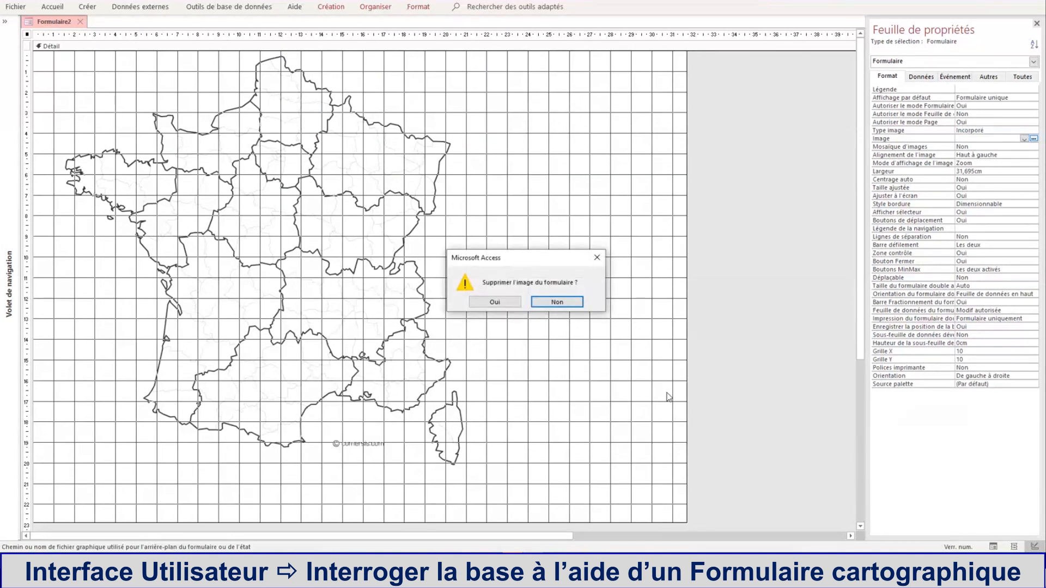
{"action": "left_click", "coordinate": [515, 303]}
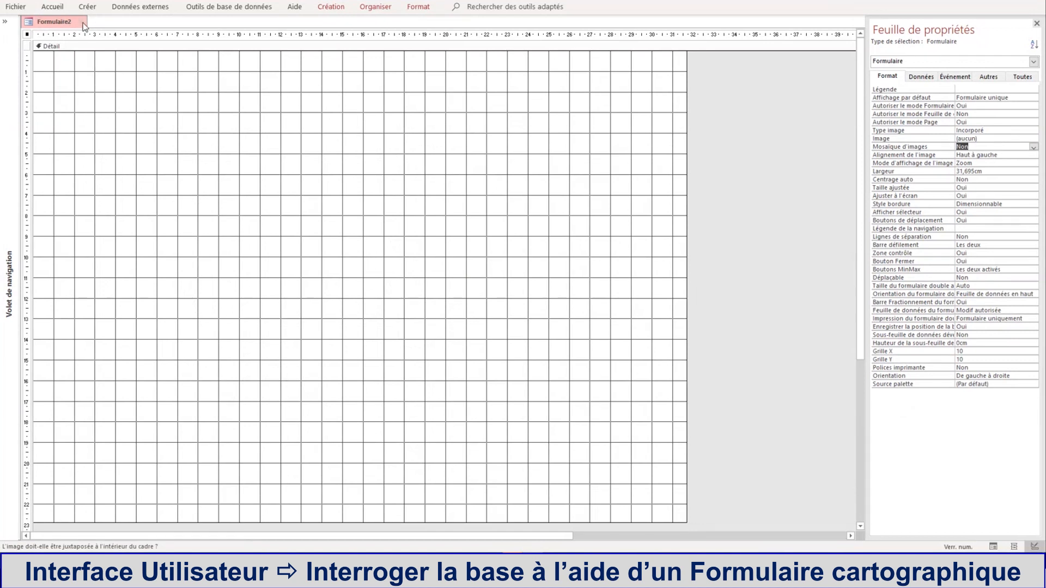
{"action": "left_click", "coordinate": [81, 22]}
{"action": "left_click", "coordinate": [534, 300]}
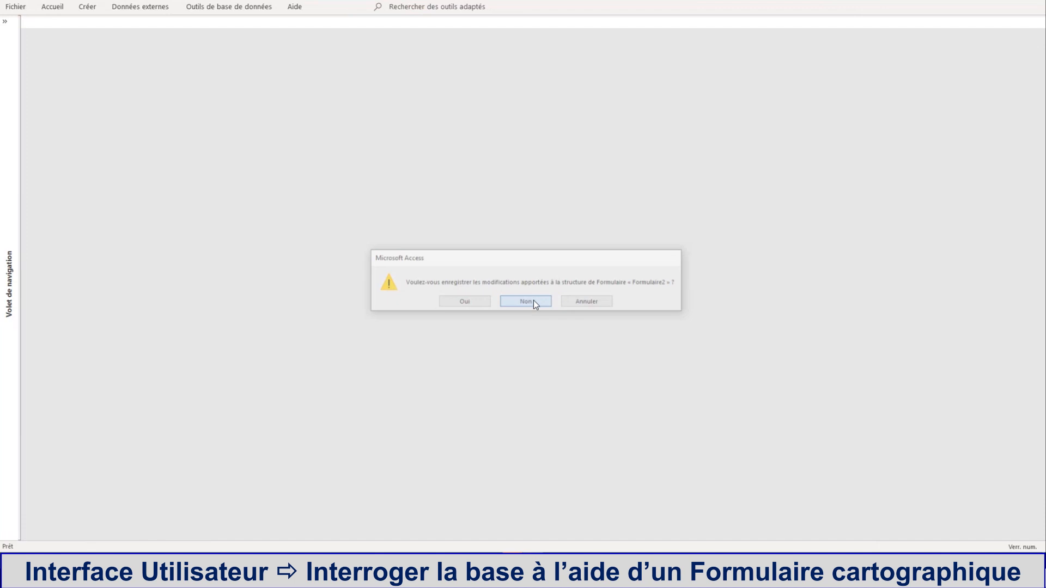
Create a new blank form in Design view and enlarge its Détail section to about 36.5 cm wide and more than 23 cm high.
{"action": "left_click", "coordinate": [5, 22]}
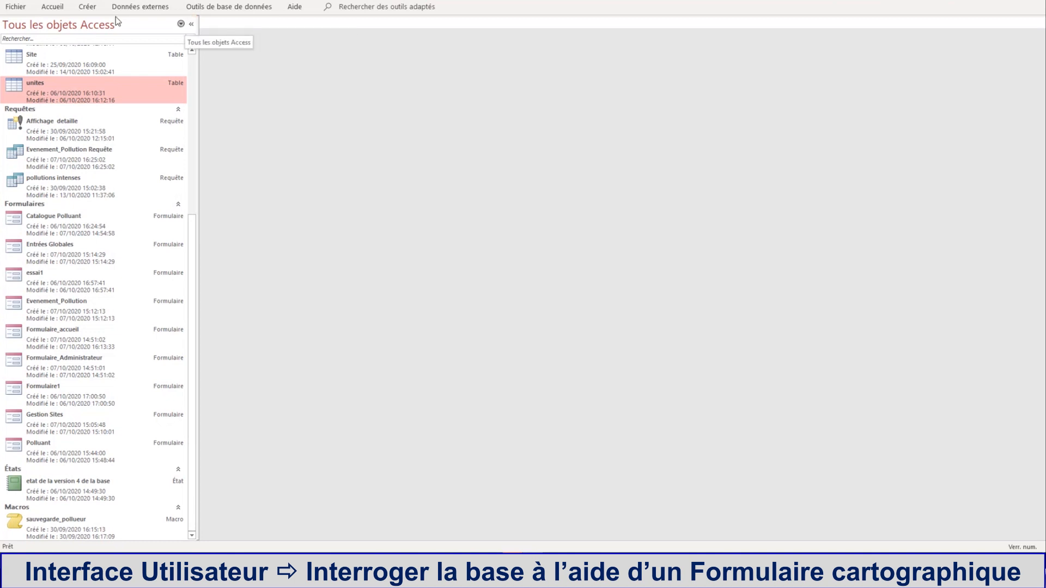
{"action": "left_click", "coordinate": [87, 8]}
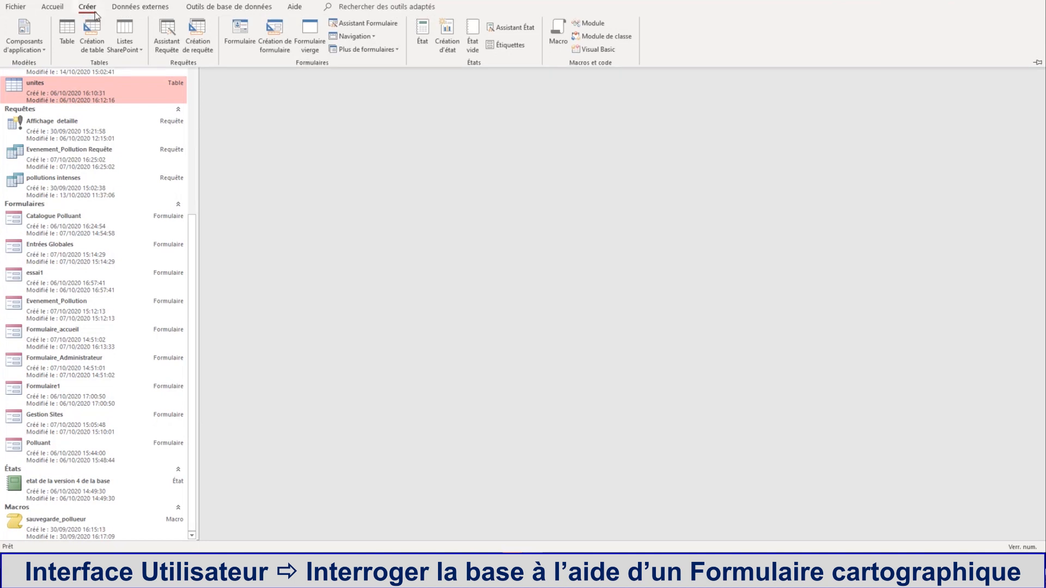
{"action": "left_click", "coordinate": [304, 33]}
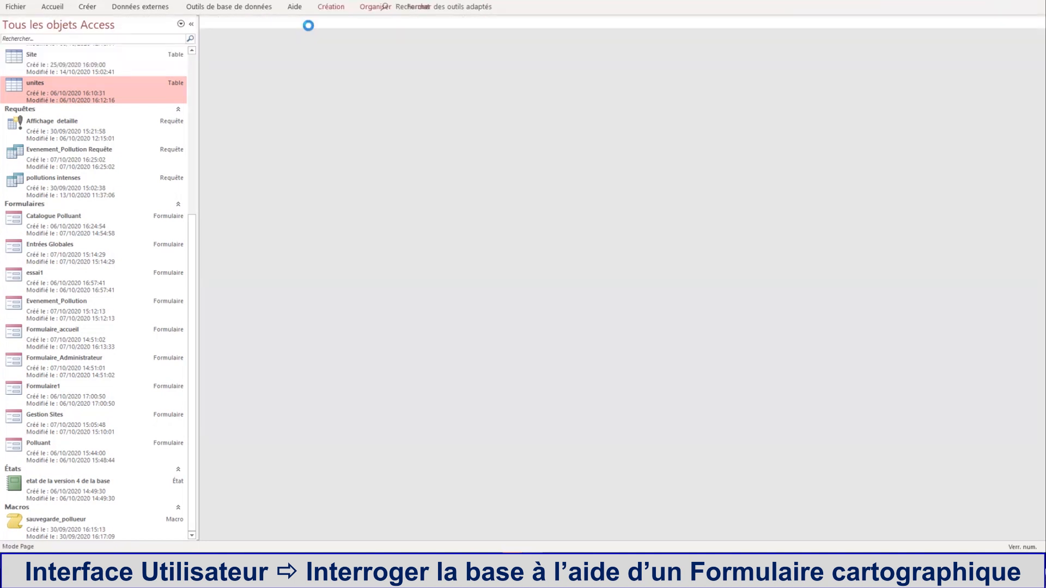
{"action": "right_click", "coordinate": [243, 27]}
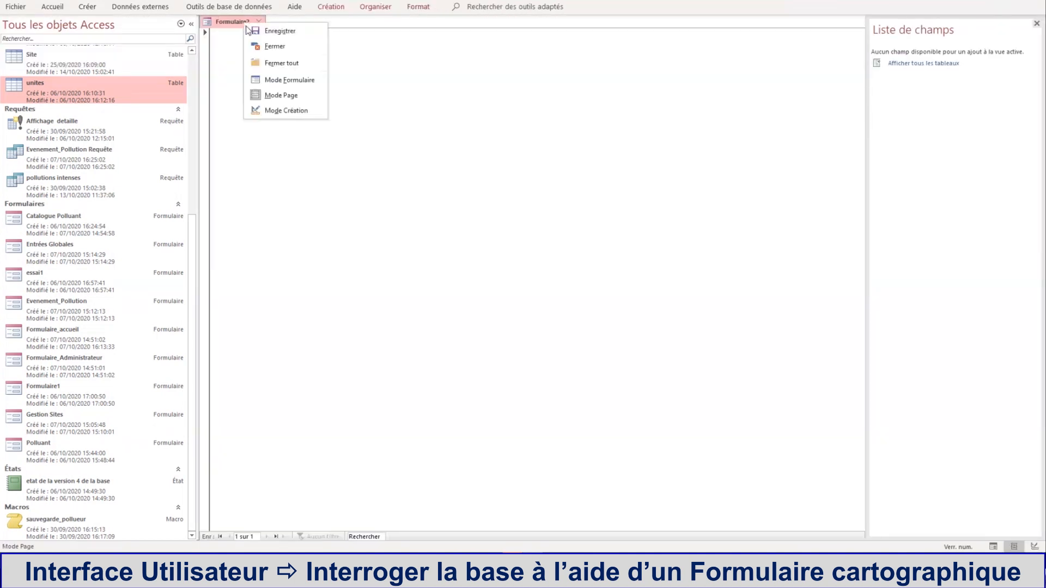
{"action": "left_click", "coordinate": [281, 110]}
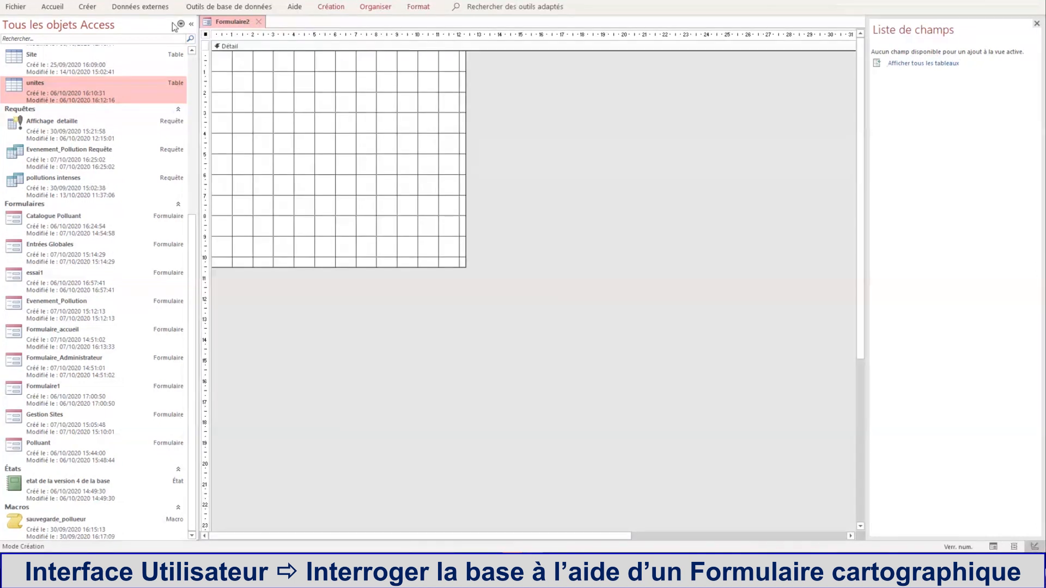
{"action": "left_click", "coordinate": [191, 24]}
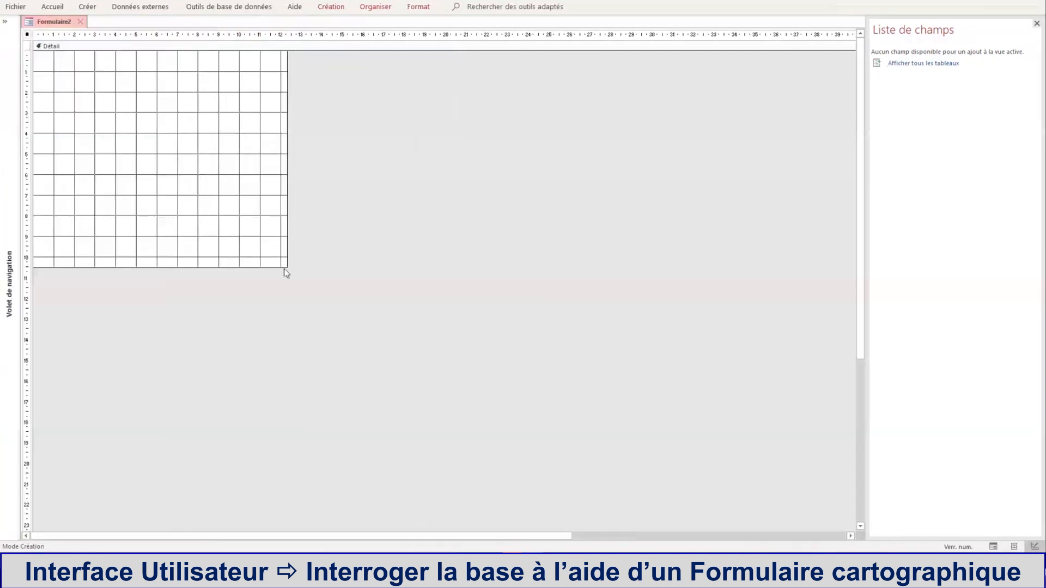
{"action": "left_click_drag", "start_coordinate": [286, 267], "coordinate": [786, 532]}
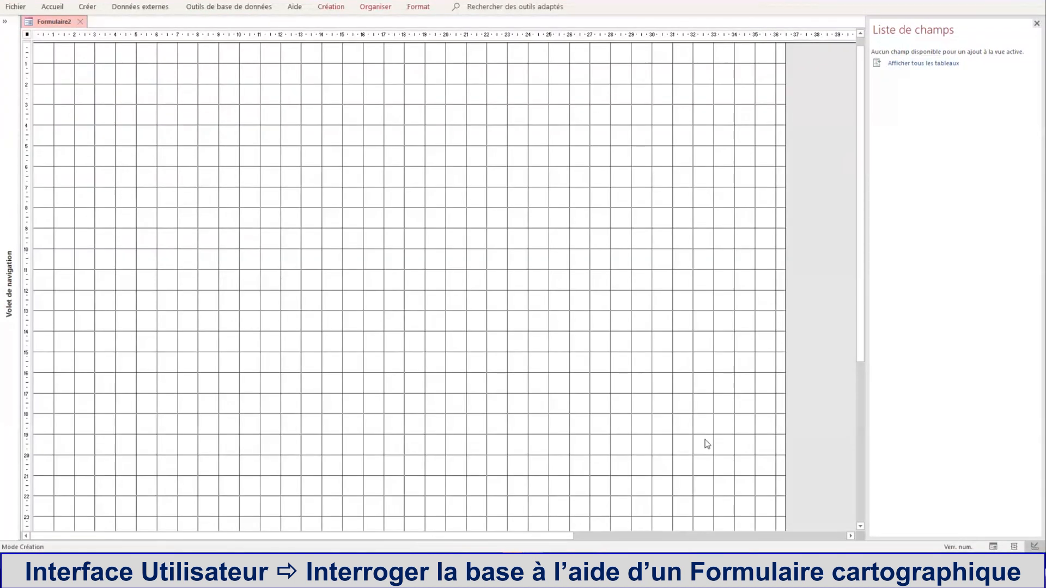
Insert France-regions-departements_16.jpg in the Détail section, about 22 cm wide and 19 cm high, and close the field list.
{"action": "left_click", "coordinate": [323, 9]}
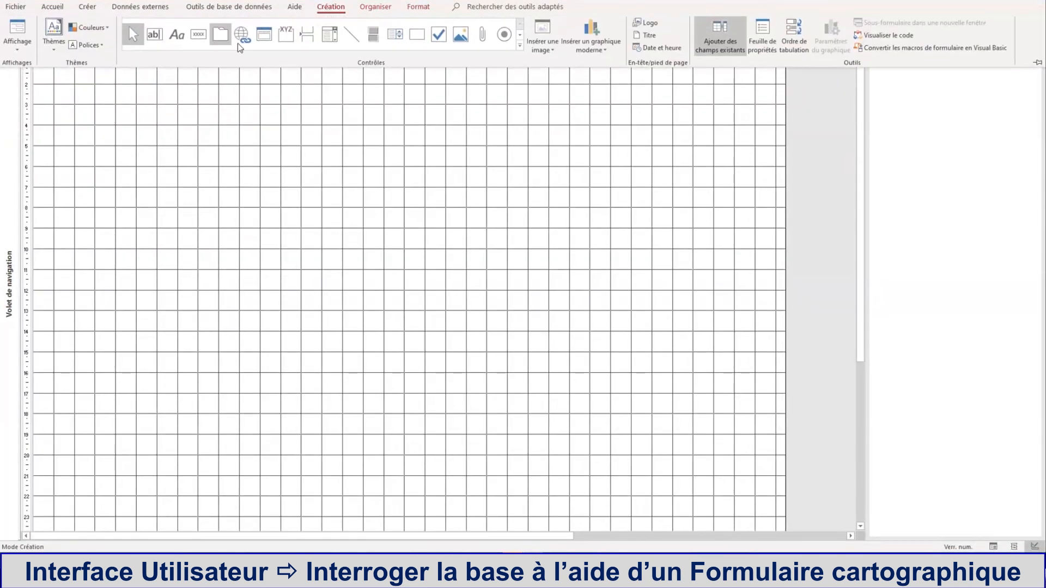
{"action": "left_click", "coordinate": [550, 30]}
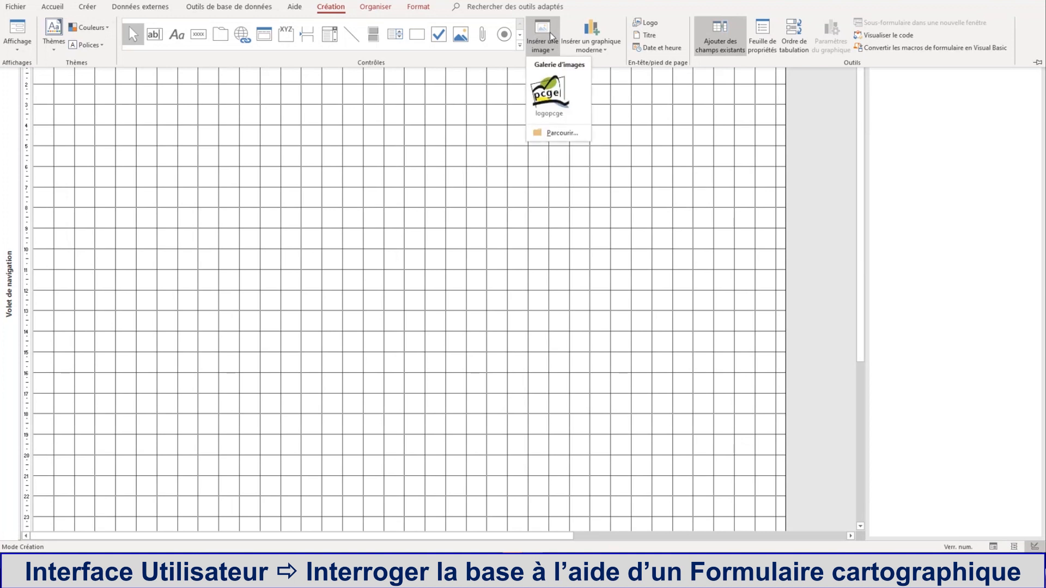
{"action": "left_click", "coordinate": [559, 133]}
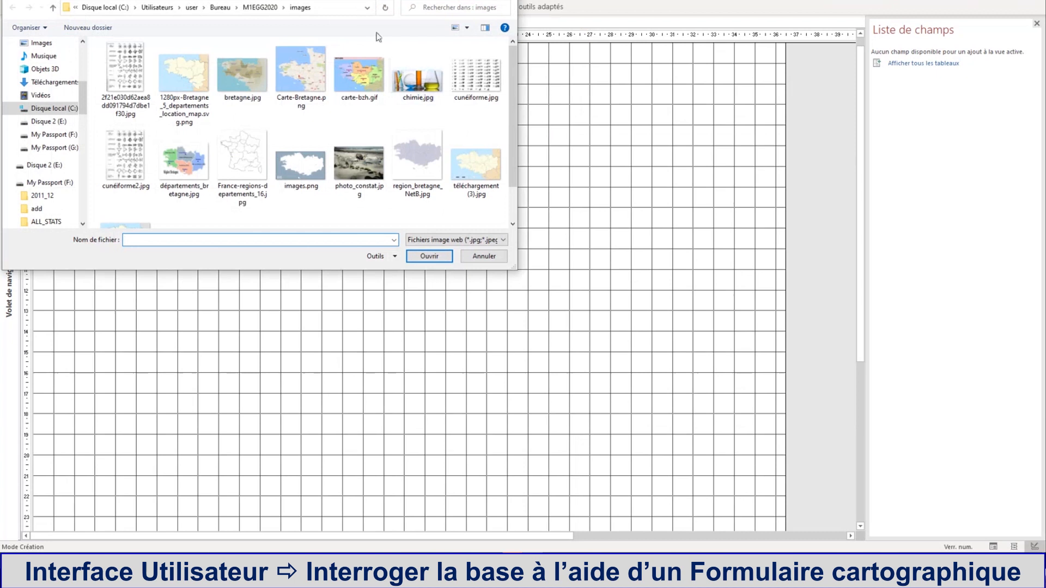
{"action": "left_click", "coordinate": [228, 149]}
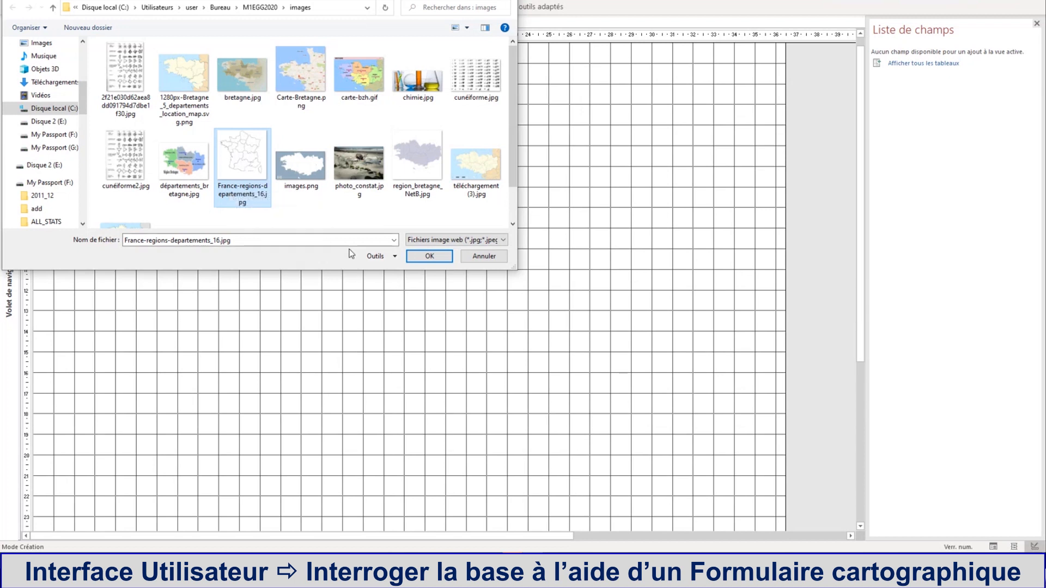
{"action": "left_click", "coordinate": [430, 261]}
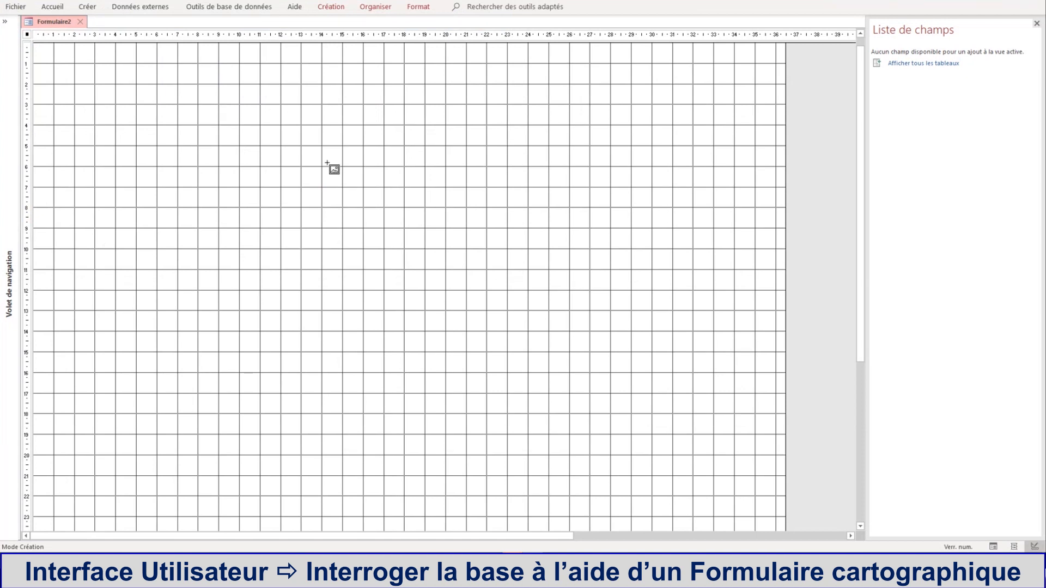
{"action": "mouse_move", "coordinate": [105, 69]}
{"action": "left_mouse_down"}
{"action": "mouse_move", "coordinate": [117, 104]}
{"action": "mouse_move", "coordinate": [513, 349]}
{"action": "mouse_move", "coordinate": [516, 466]}
{"action": "mouse_move", "coordinate": [557, 459]}
{"action": "left_mouse_up"}
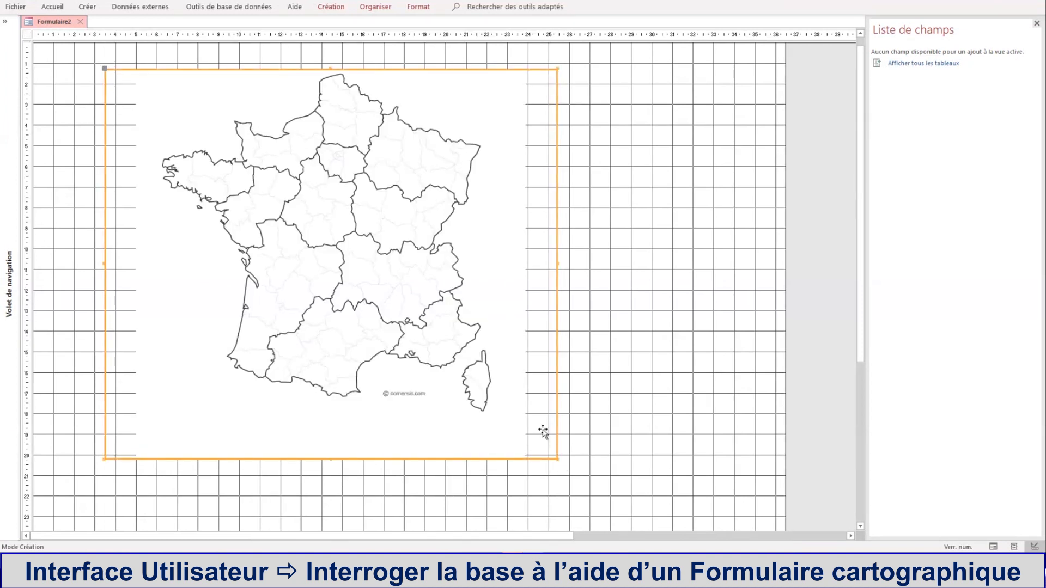
{"action": "left_click", "coordinate": [1040, 30]}
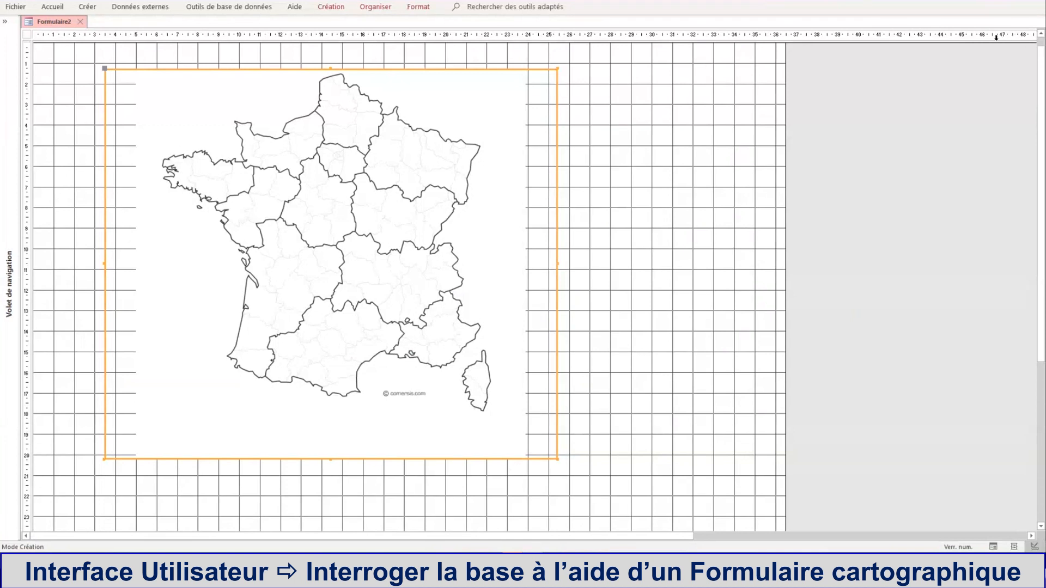
Open the map image's properties and examine its image type, source file, tiling and display mode settings.
{"action": "right_click", "coordinate": [389, 90]}
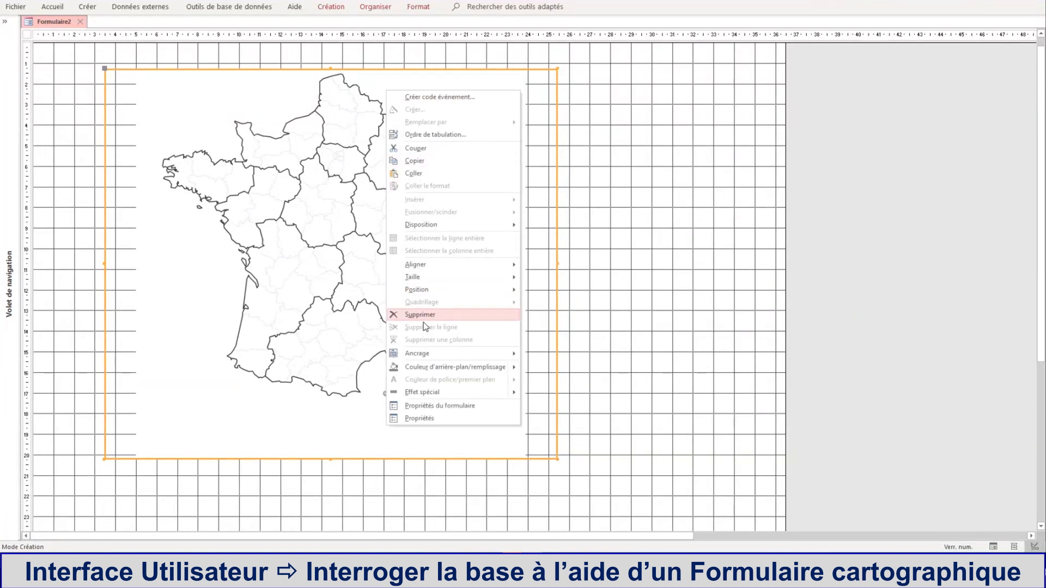
{"action": "left_click", "coordinate": [428, 418]}
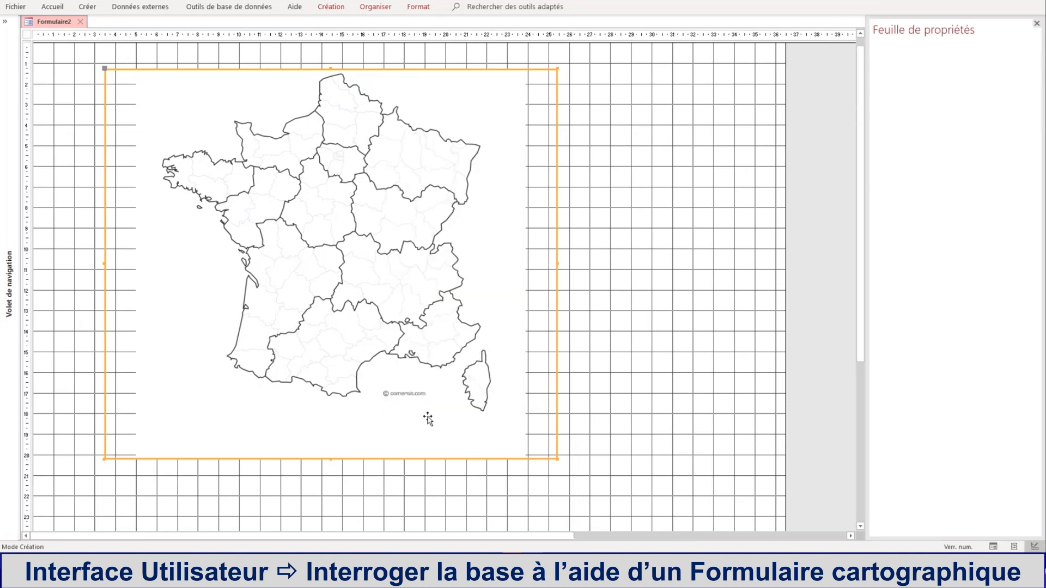
{"action": "left_click", "coordinate": [1001, 97]}
{"action": "left_click", "coordinate": [1033, 98]}
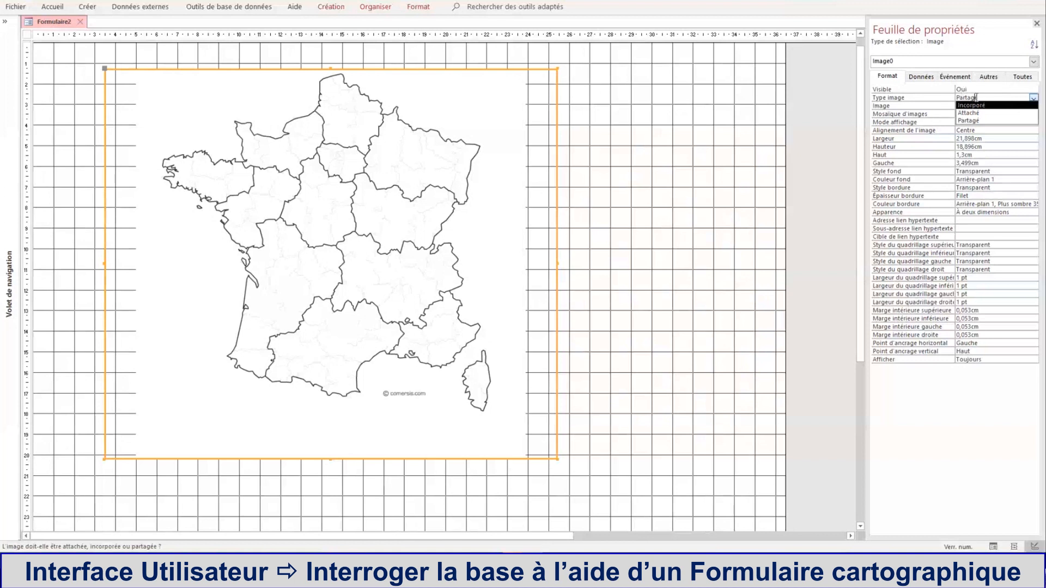
{"action": "left_click", "coordinate": [933, 109]}
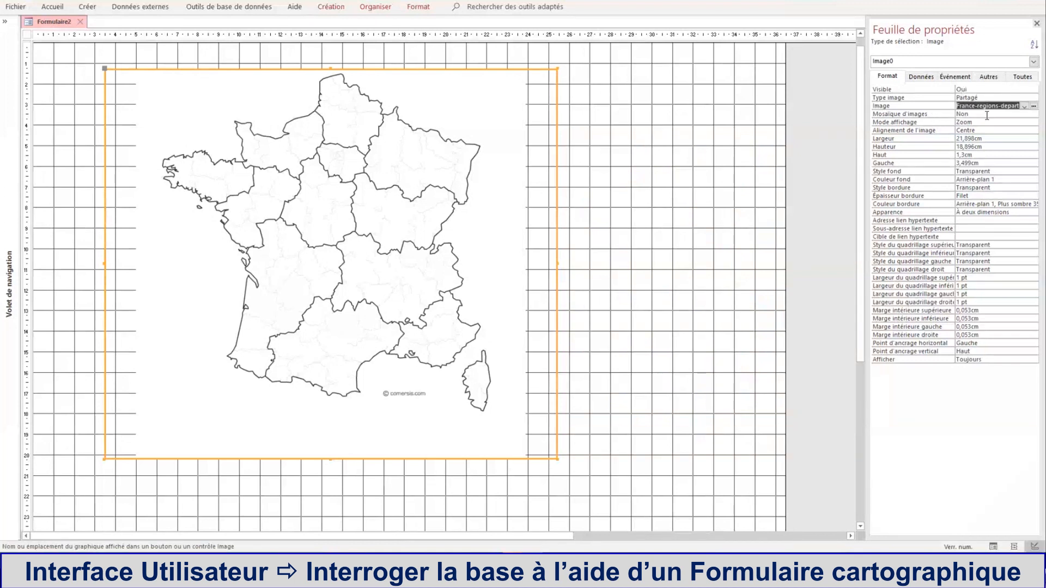
{"action": "left_click", "coordinate": [1034, 107]}
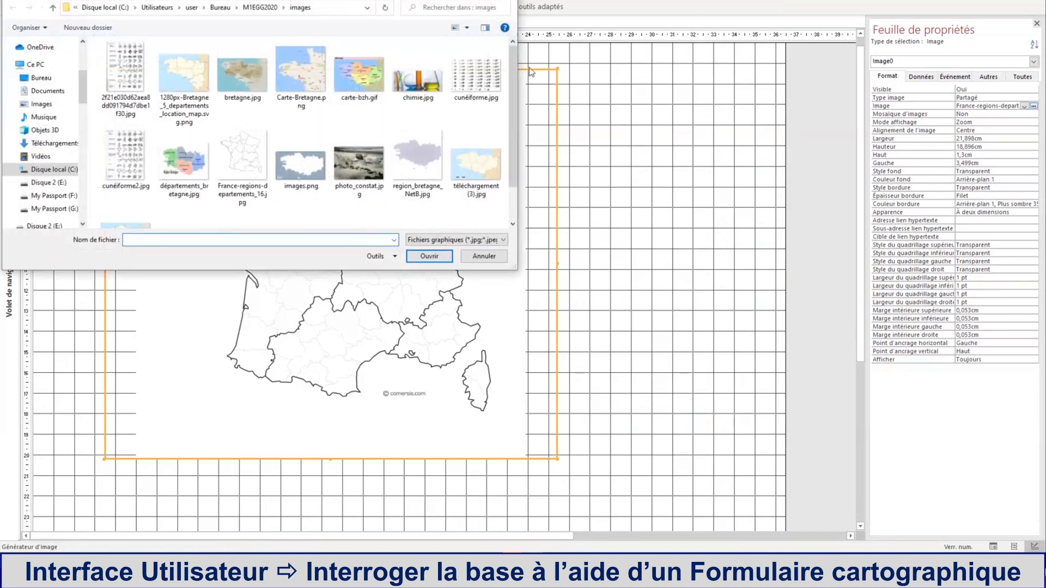
{"action": "left_click", "coordinate": [484, 256]}
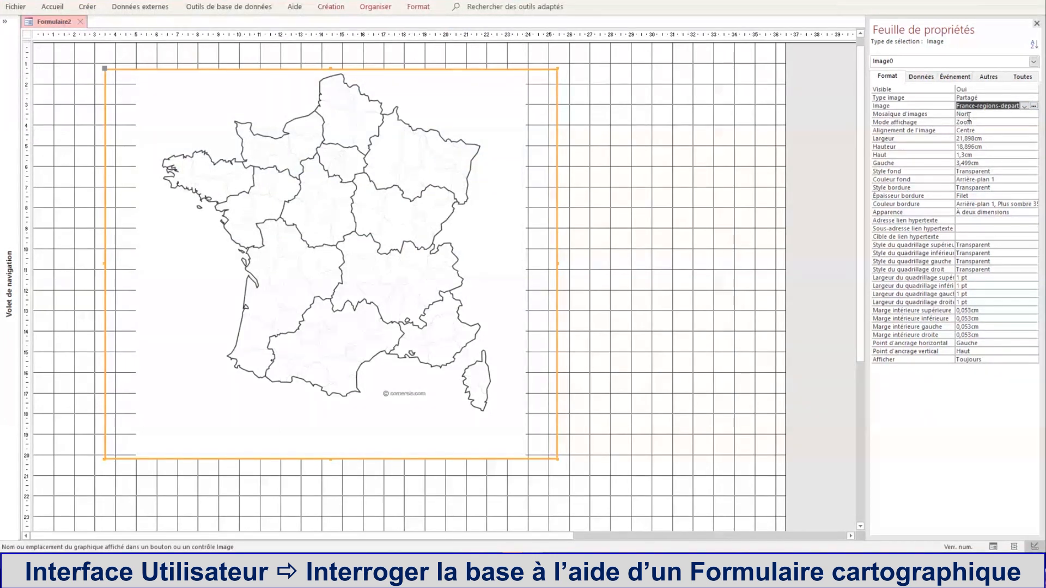
{"action": "left_click", "coordinate": [969, 115]}
{"action": "left_click", "coordinate": [978, 121]}
{"action": "left_click", "coordinate": [1035, 123]}
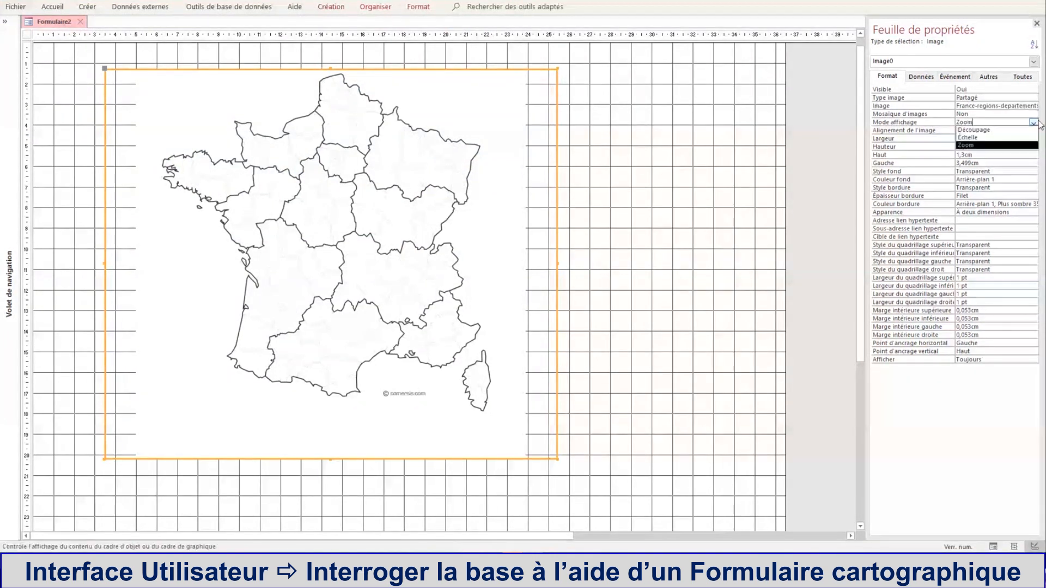
{"action": "left_click", "coordinate": [1035, 123]}
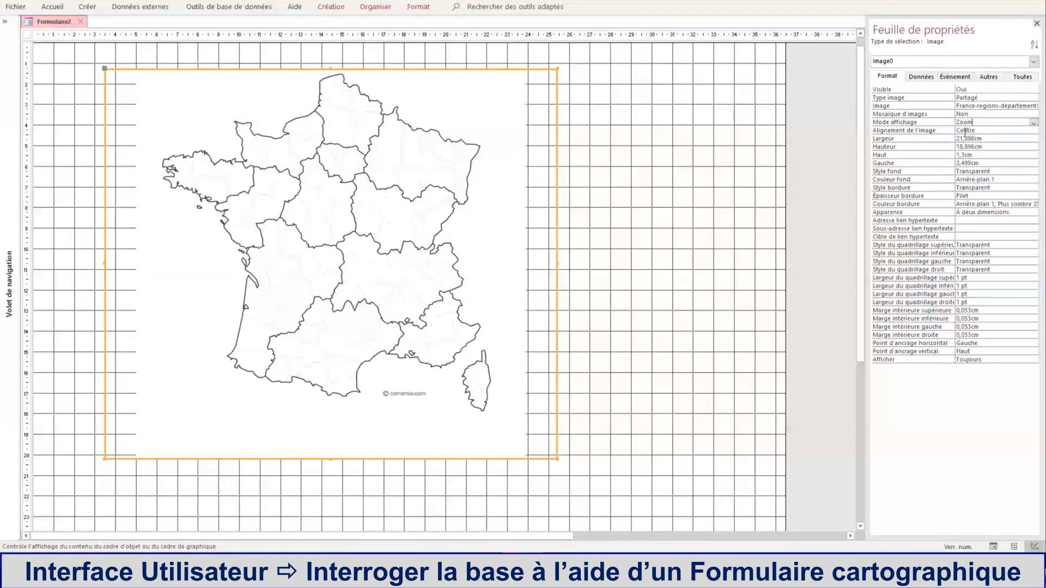
Set the map image's alignment within its frame to Haut à gauche.
{"action": "left_click", "coordinate": [977, 129]}
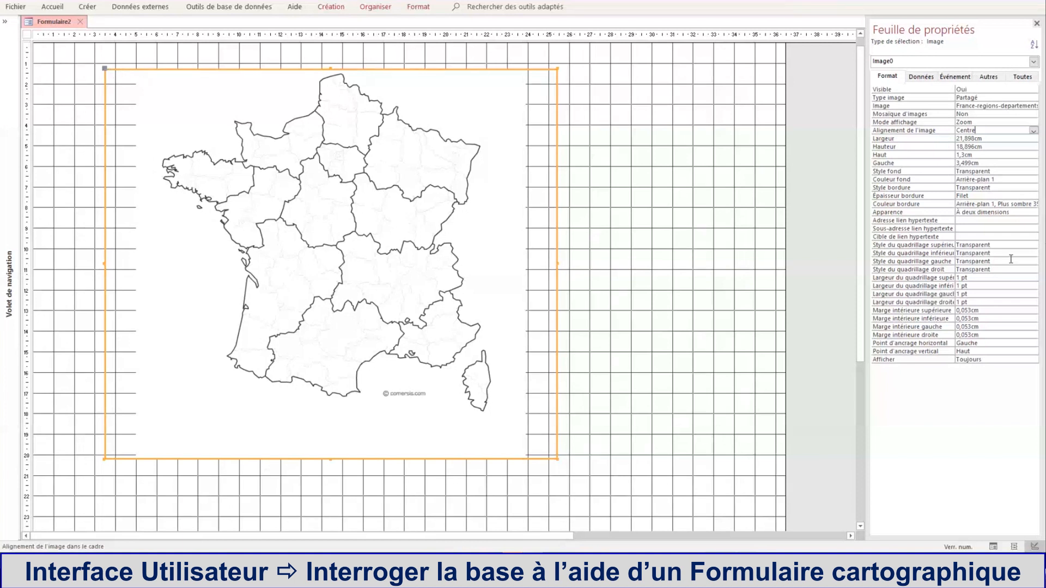
{"action": "left_click", "coordinate": [1033, 131]}
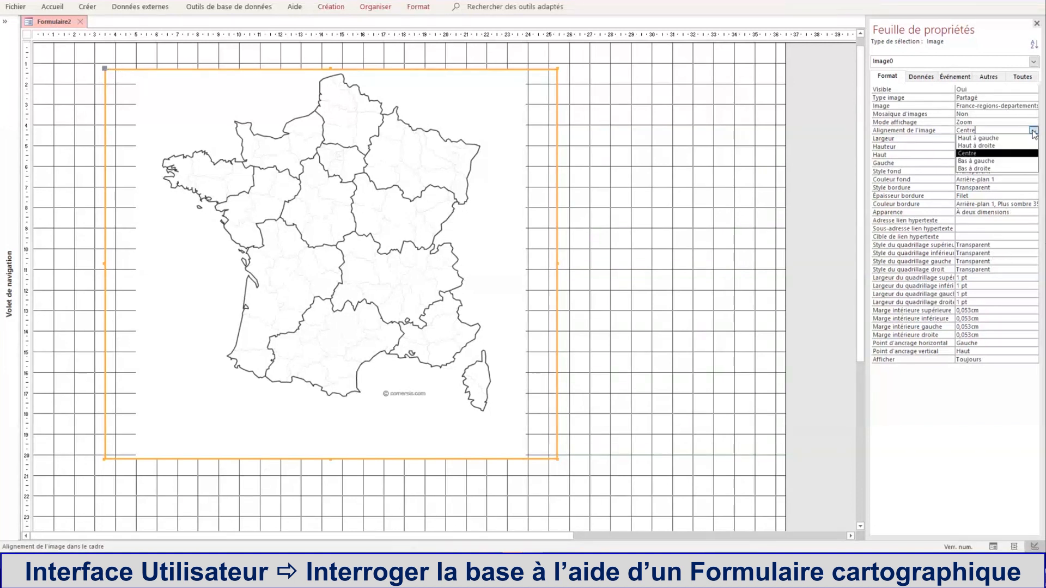
{"action": "left_click", "coordinate": [975, 139]}
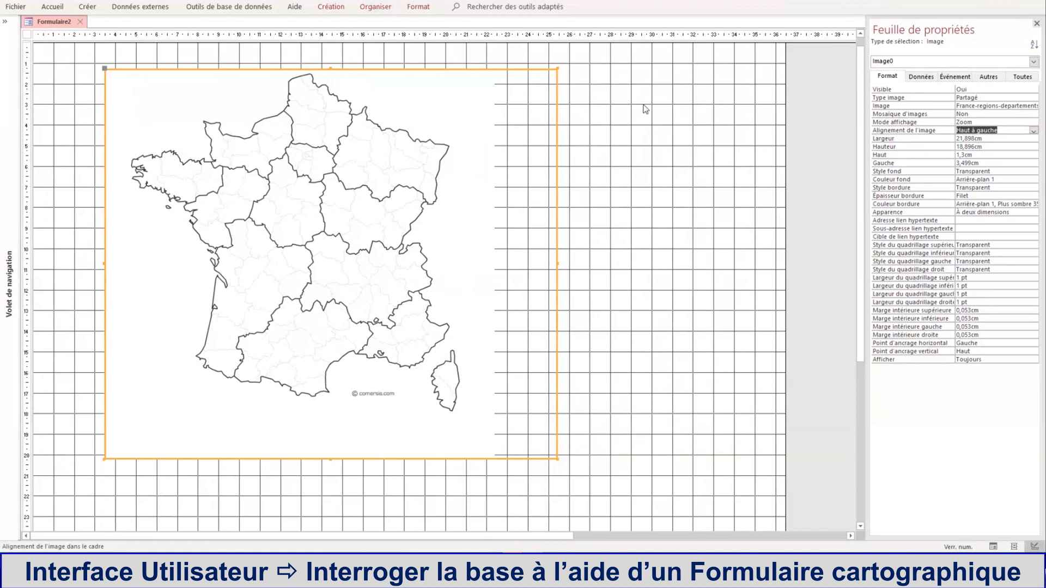
Position the map image in the corner of the Détail section by setting both Haut and Gauche to 0.
{"action": "mouse_move", "coordinate": [139, 70]}
{"action": "left_mouse_down"}
{"action": "mouse_move", "coordinate": [340, 143]}
{"action": "mouse_move", "coordinate": [215, 105]}
{"action": "mouse_move", "coordinate": [134, 57]}
{"action": "left_mouse_up"}
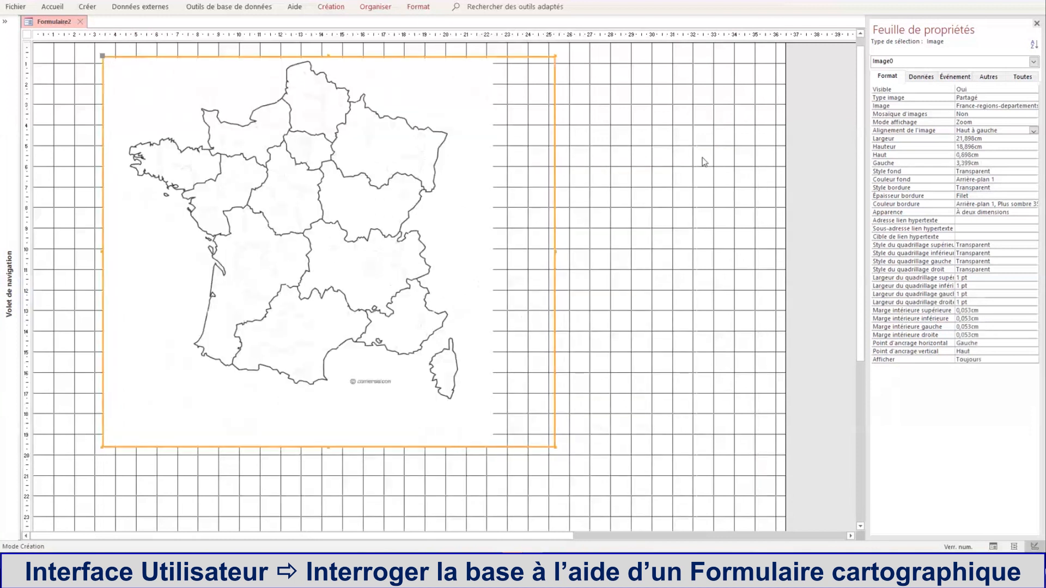
{"action": "left_click_drag", "start_coordinate": [990, 156], "coordinate": [948, 158]}
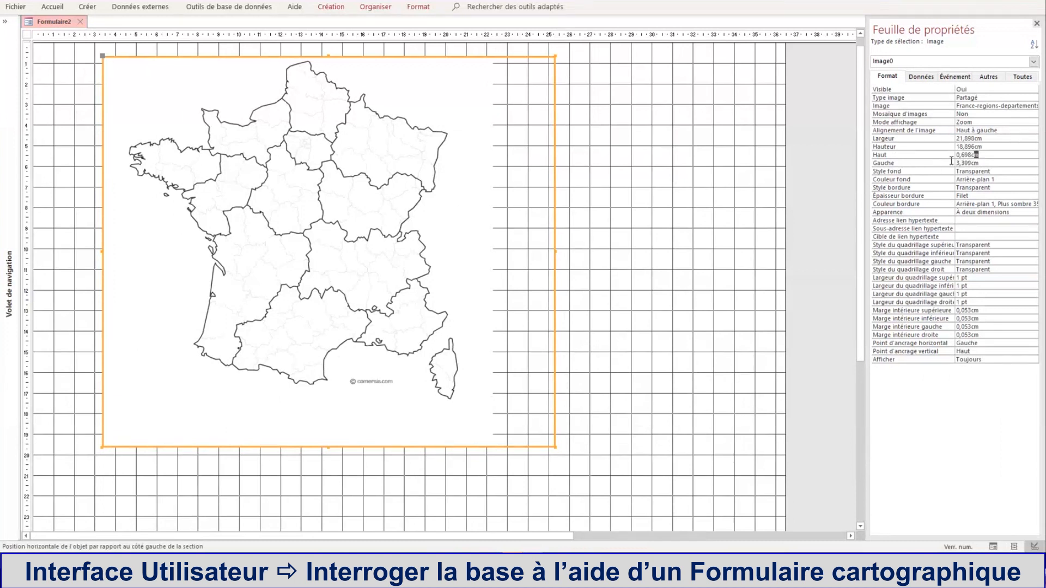
{"action": "type", "text": "0"}
{"action": "left_click_drag", "start_coordinate": [986, 164], "coordinate": [956, 163]}
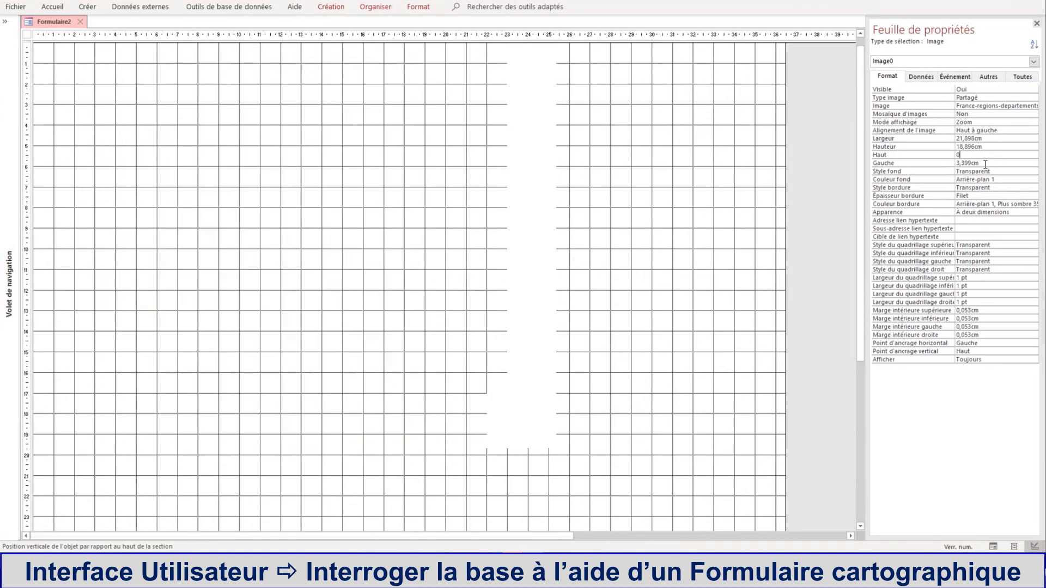
{"action": "type", "text": "0"}
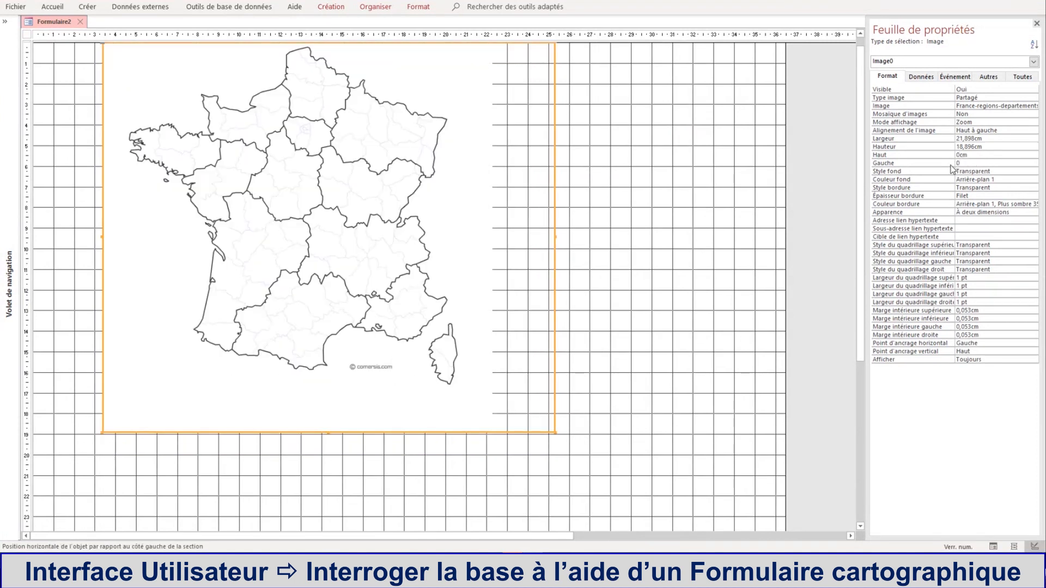
{"action": "key", "text": "Return"}
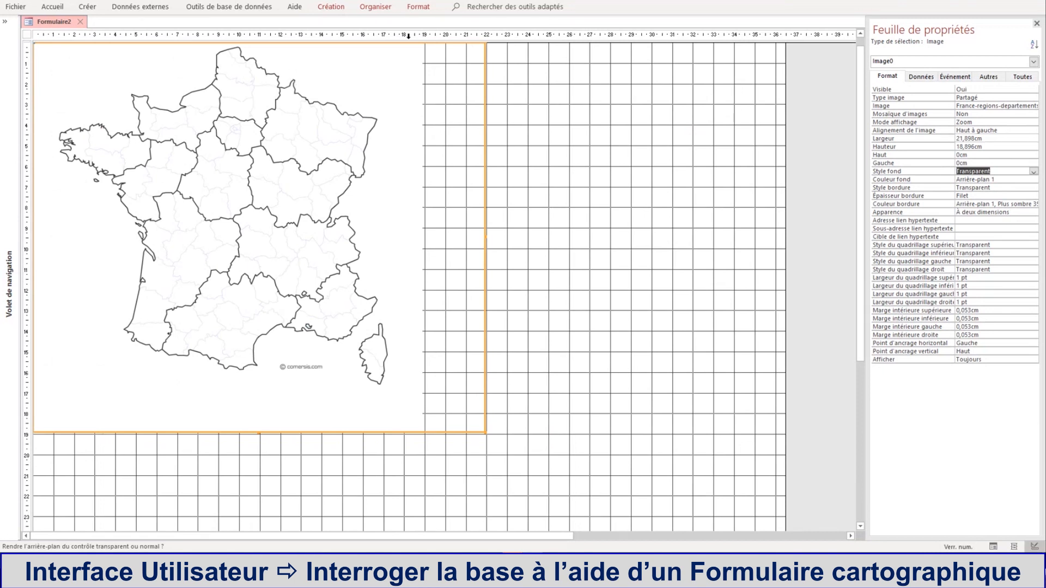
Try a width of 25 cm for the map image and undo the change.
{"action": "left_click", "coordinate": [532, 120]}
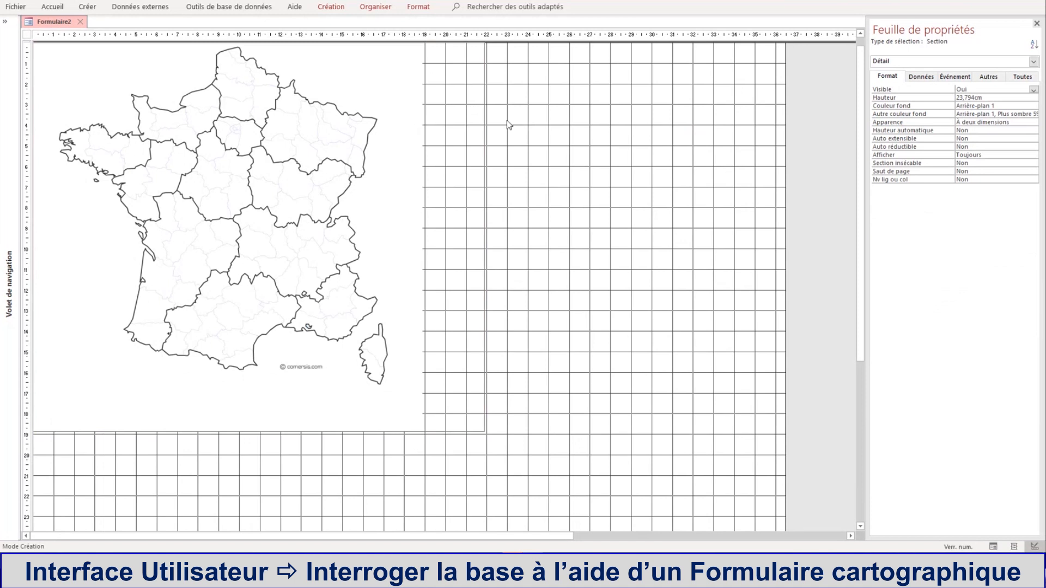
{"action": "left_click", "coordinate": [482, 135]}
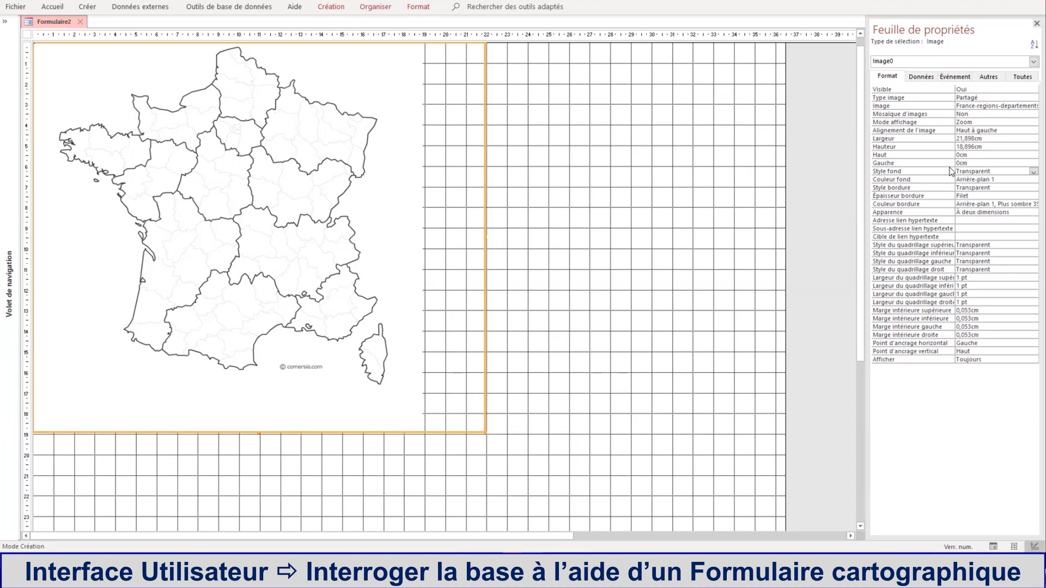
{"action": "left_click", "coordinate": [989, 138]}
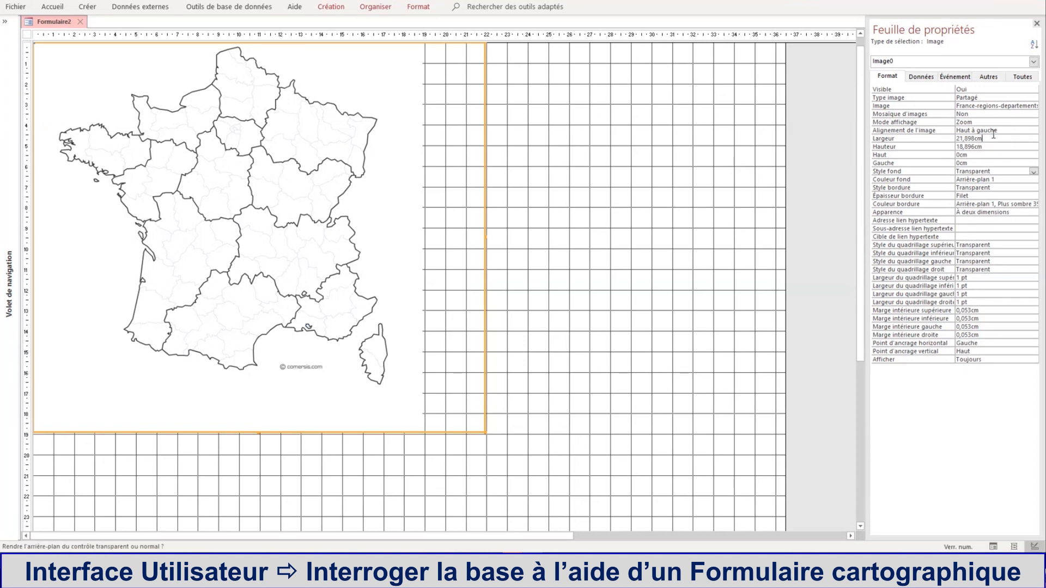
{"action": "left_click_drag", "start_coordinate": [909, 126], "coordinate": [907, 126]}
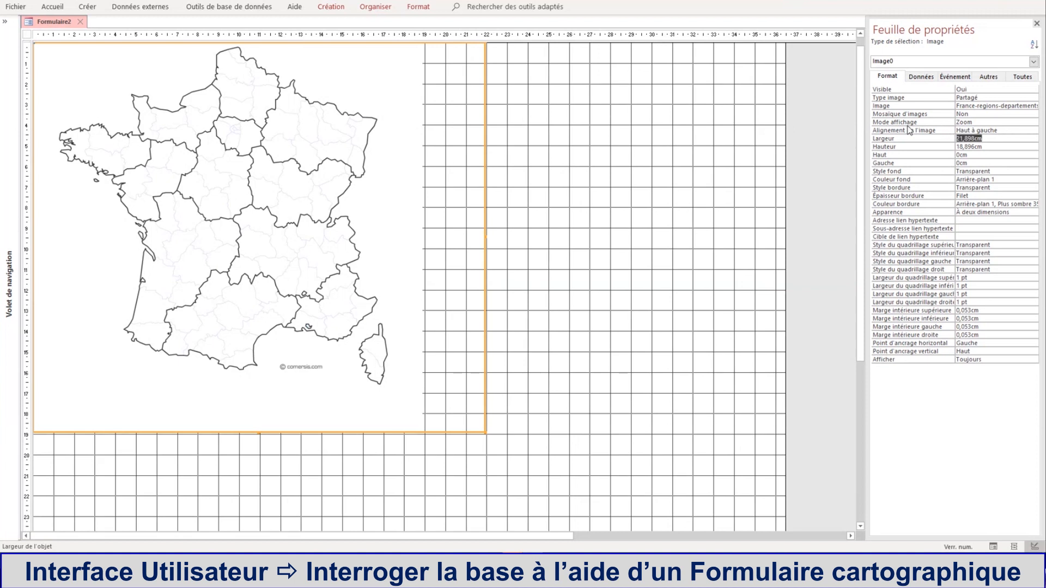
{"action": "type", "text": "25"}
{"action": "key", "text": "Return"}
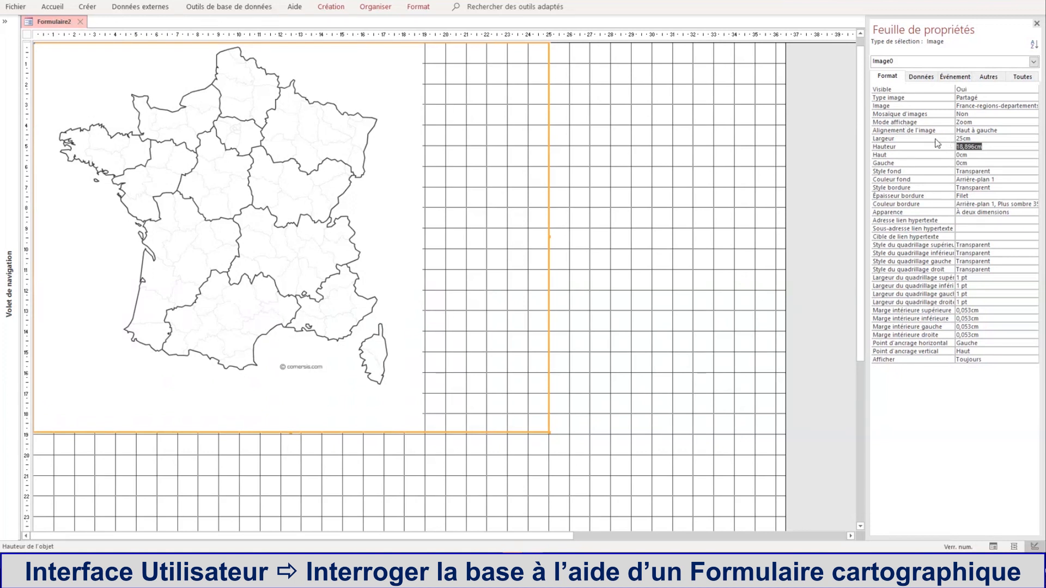
{"action": "key", "text": "ctrl+z"}
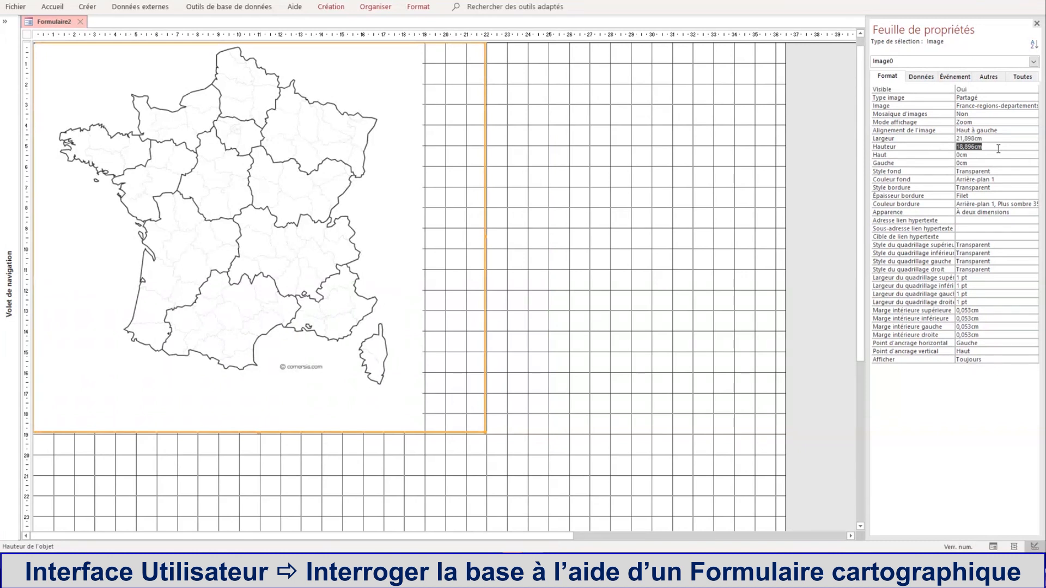
Try a map image size of 25 cm wide by 20 cm high and undo both changes.
{"action": "left_click", "coordinate": [997, 139]}
{"action": "left_click_drag", "start_coordinate": [998, 139], "coordinate": [945, 136]}
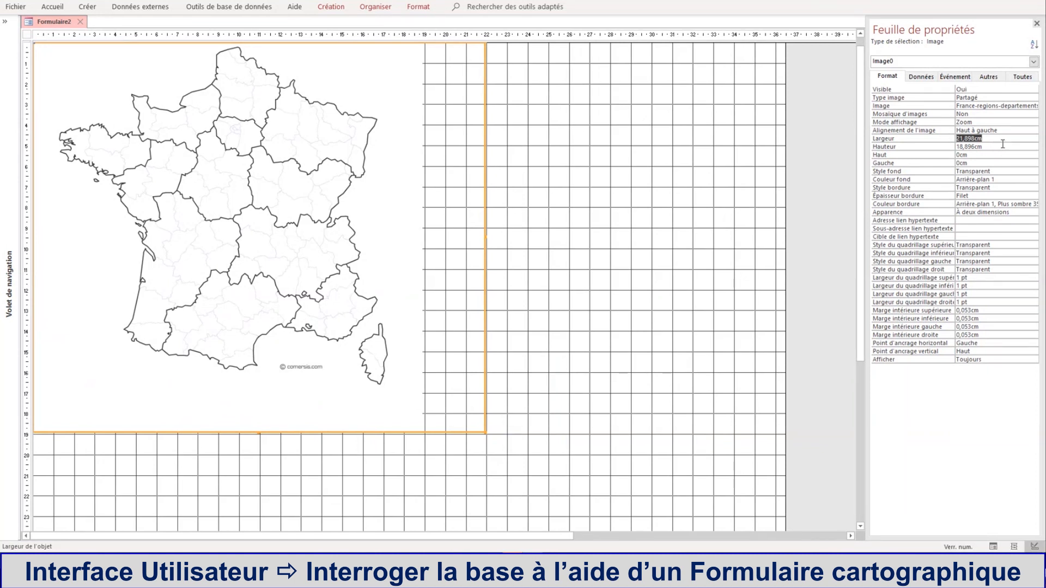
{"action": "type", "text": "25"}
{"action": "key", "text": "Tab"}
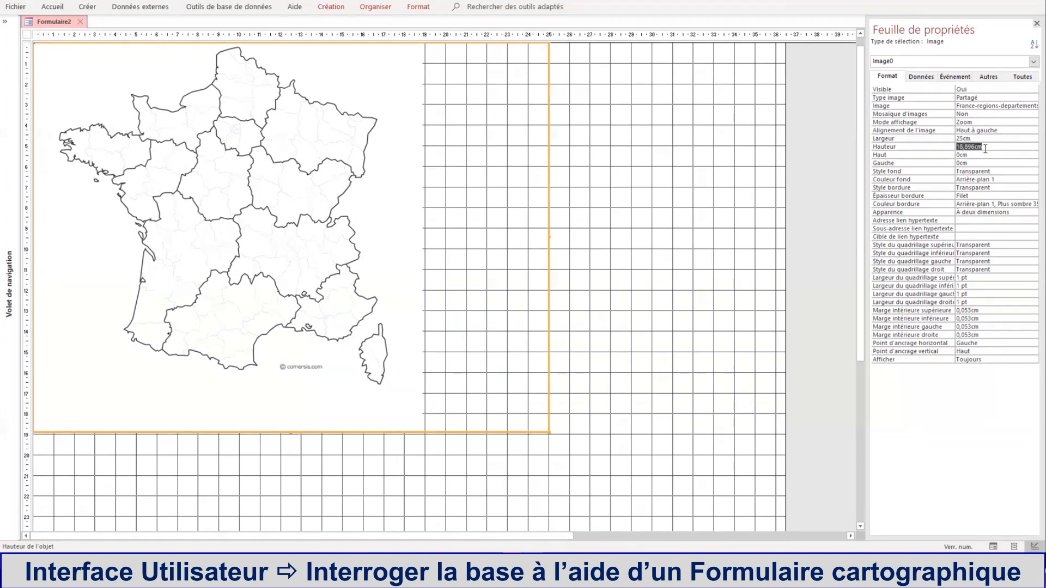
{"action": "type", "text": "20"}
{"action": "key", "text": "Return"}
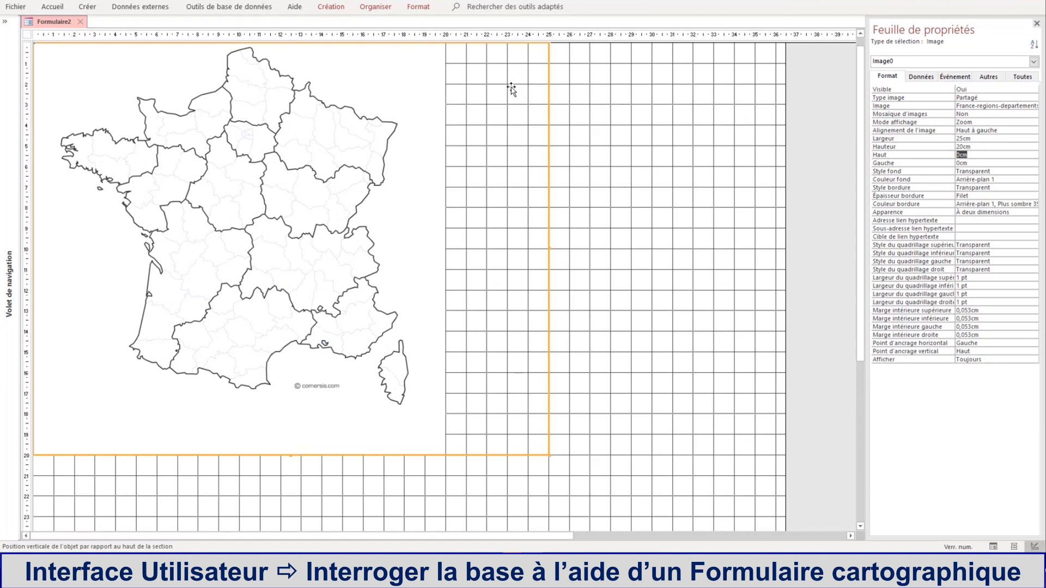
{"action": "left_click", "coordinate": [720, 103]}
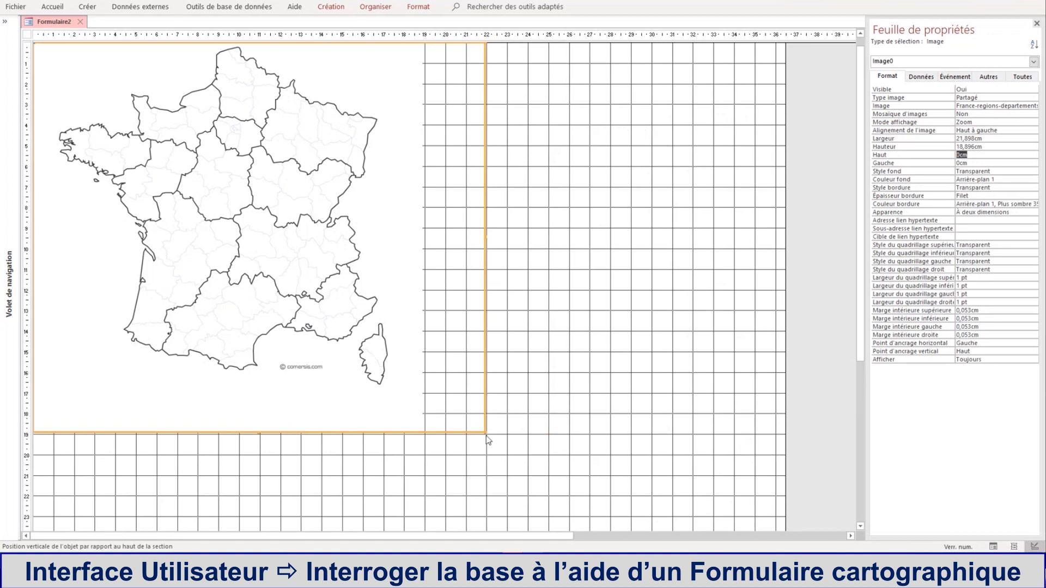
Enlarge the map image freehand to about 24.6 cm wide and 23.2 cm high, keeping its upper-left corner in place.
{"action": "left_click_drag", "start_coordinate": [482, 431], "coordinate": [517, 488]}
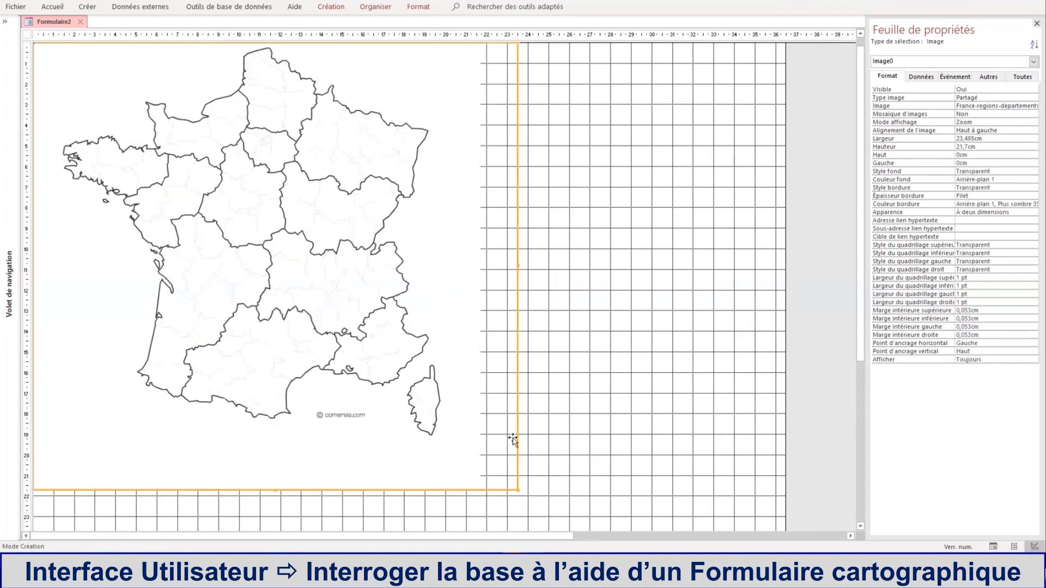
{"action": "mouse_move", "coordinate": [519, 264]}
{"action": "left_mouse_down"}
{"action": "mouse_move", "coordinate": [643, 271]}
{"action": "mouse_move", "coordinate": [485, 259]}
{"action": "mouse_move", "coordinate": [504, 260]}
{"action": "left_mouse_up"}
{"action": "left_click_drag", "start_coordinate": [502, 489], "coordinate": [542, 520]}
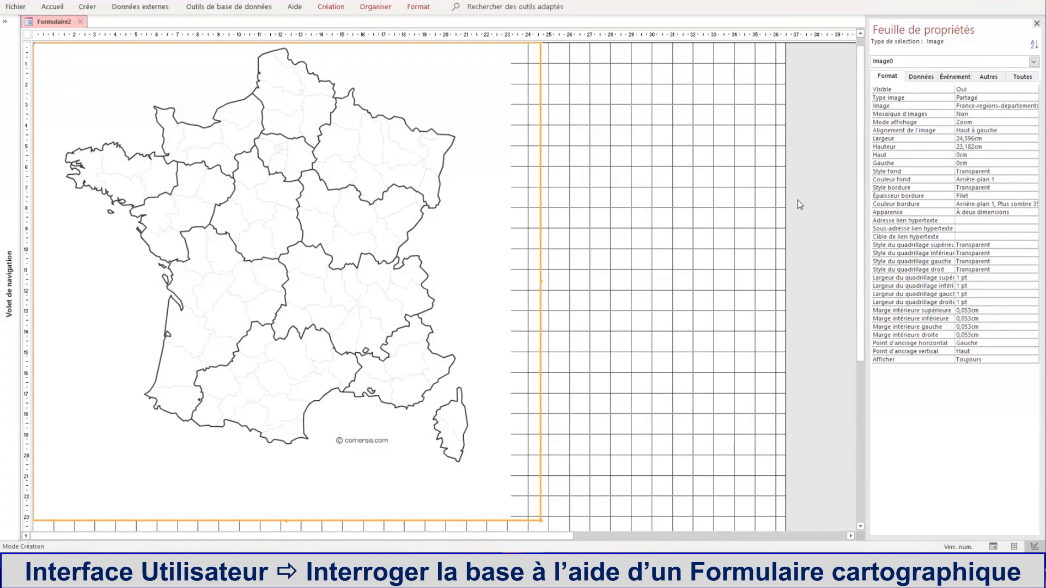
Display the map form in Form view, expand the list of database objects and open Formulaire_accueil.
{"action": "right_click", "coordinate": [62, 25]}
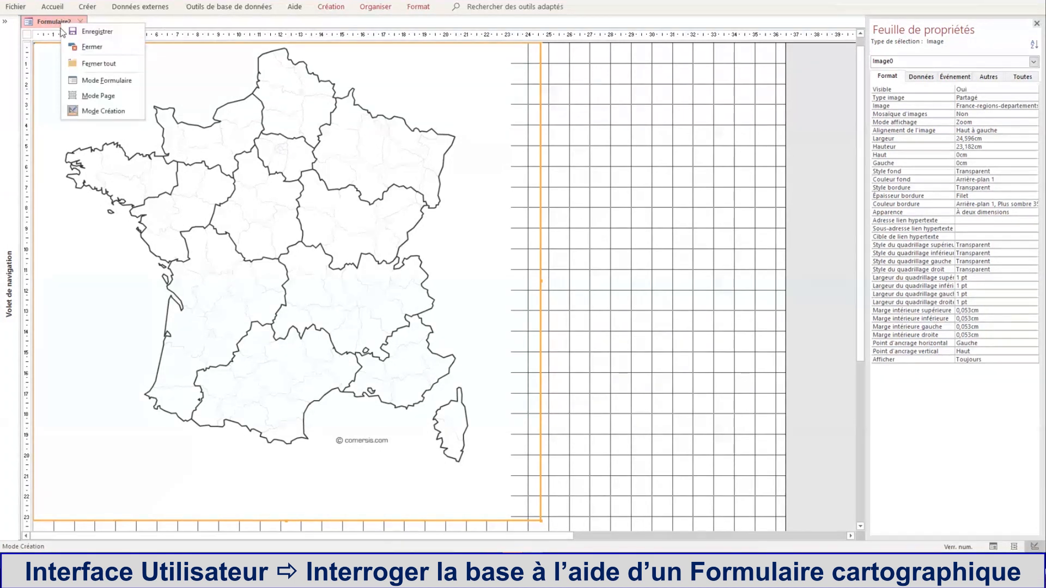
{"action": "left_click", "coordinate": [107, 80]}
{"action": "left_click", "coordinate": [5, 22]}
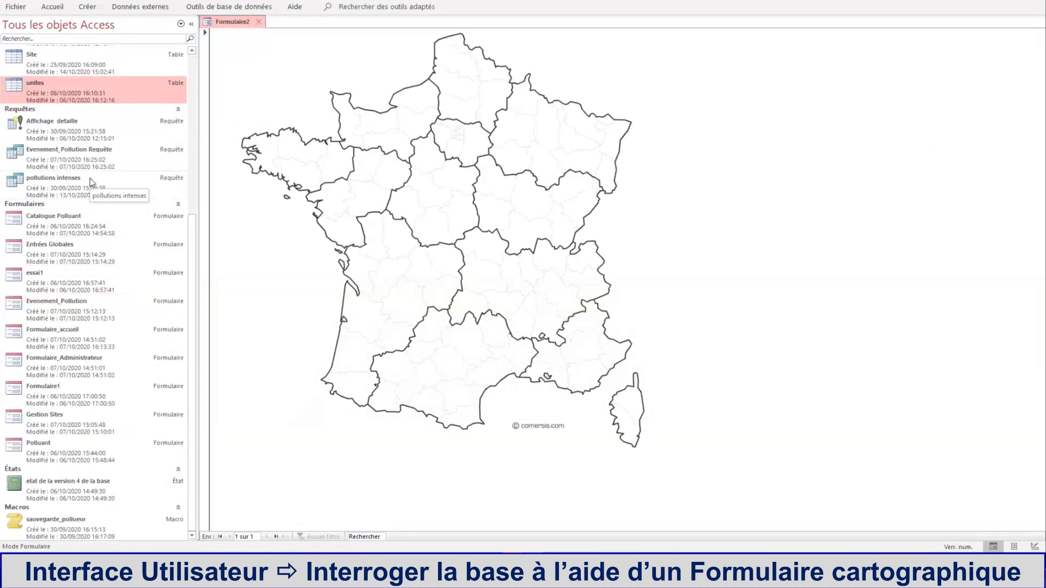
{"action": "left_click", "coordinate": [70, 342]}
{"action": "double_click", "coordinate": [79, 340]}
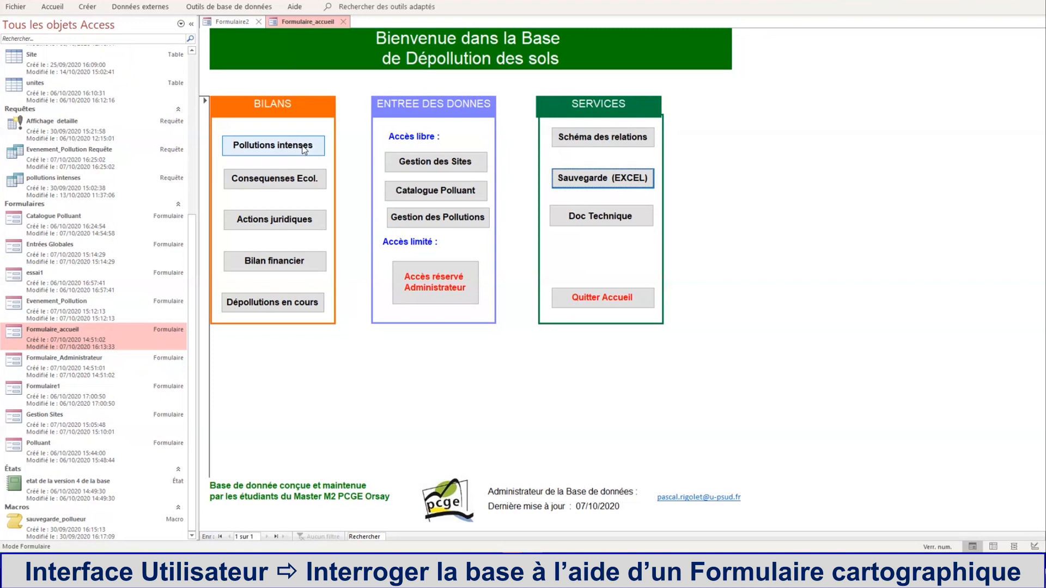
Close the map form Formulaire2, saving it under the name Gestion_cartographique_pollution.
{"action": "left_click", "coordinate": [248, 23]}
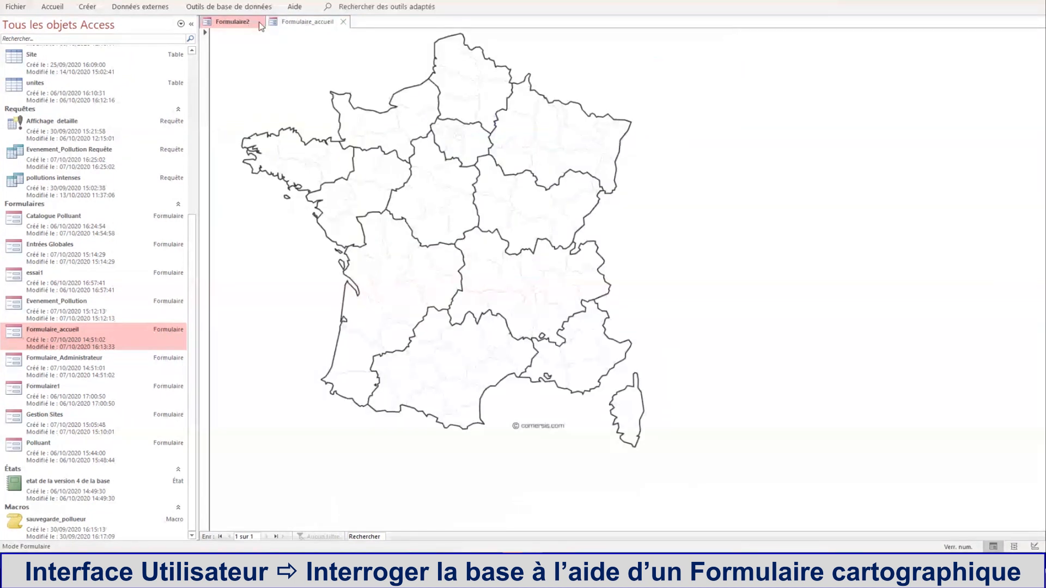
{"action": "left_click", "coordinate": [260, 23]}
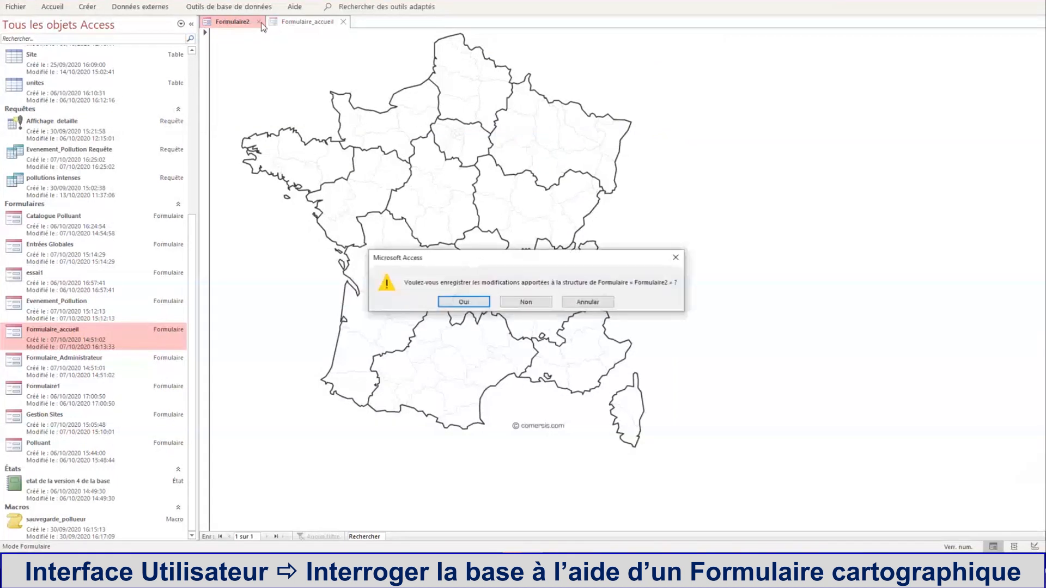
{"action": "left_click", "coordinate": [456, 300]}
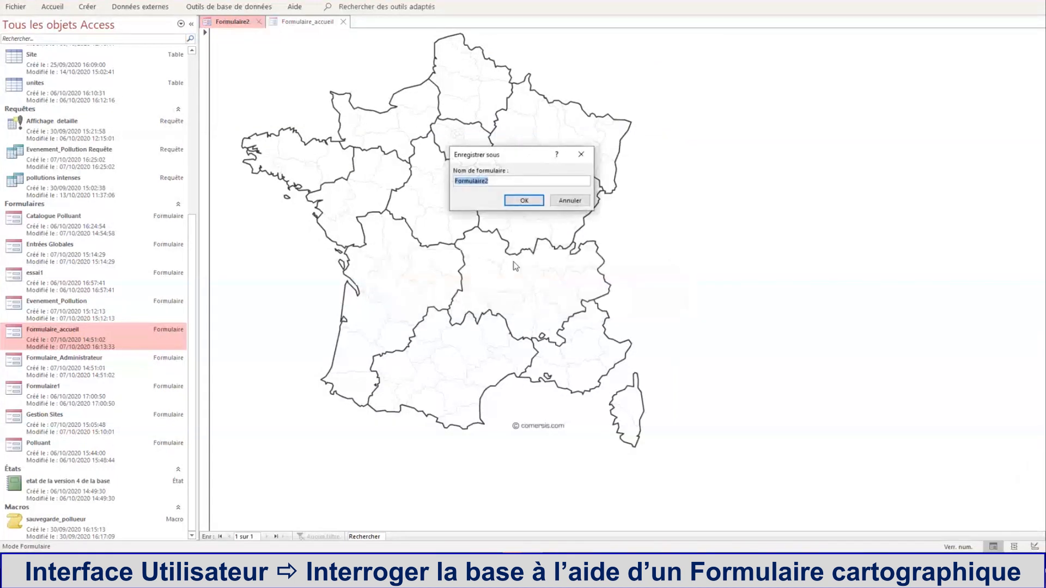
{"action": "type", "text": "Gestion_cartographique_pollution"}
{"action": "left_click", "coordinate": [745, 170]}
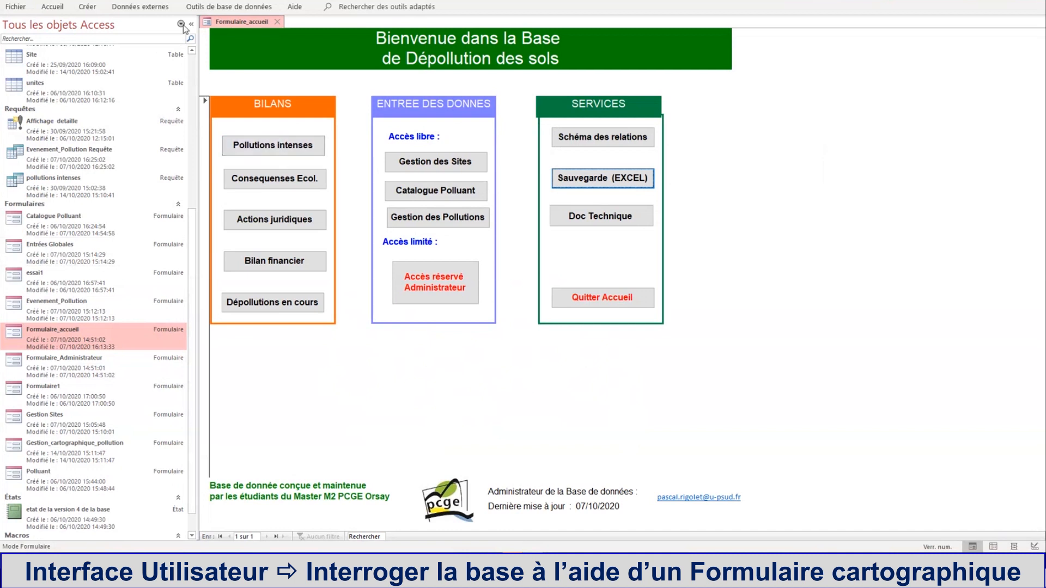
Display Formulaire_accueil in Design view, collapse the list of database objects and show the event properties of the Pollutions intenses button.
{"action": "right_click", "coordinate": [235, 24]}
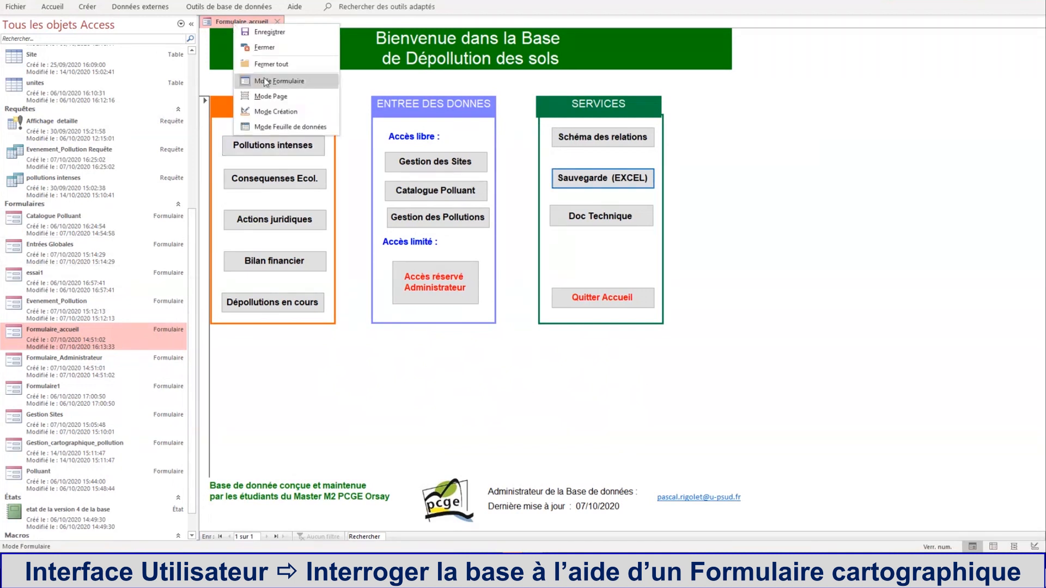
{"action": "left_click", "coordinate": [276, 112]}
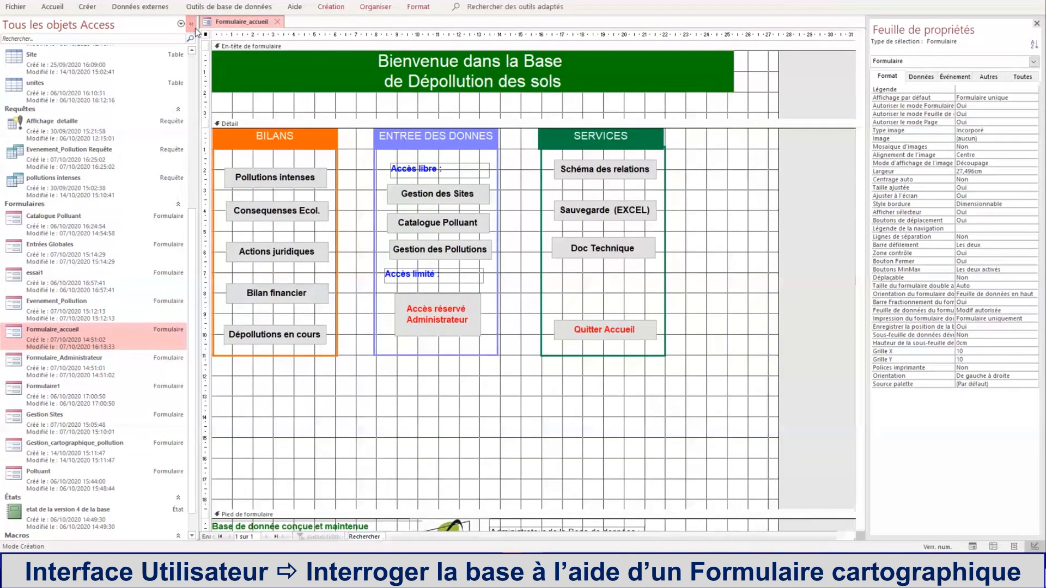
{"action": "left_click", "coordinate": [191, 24]}
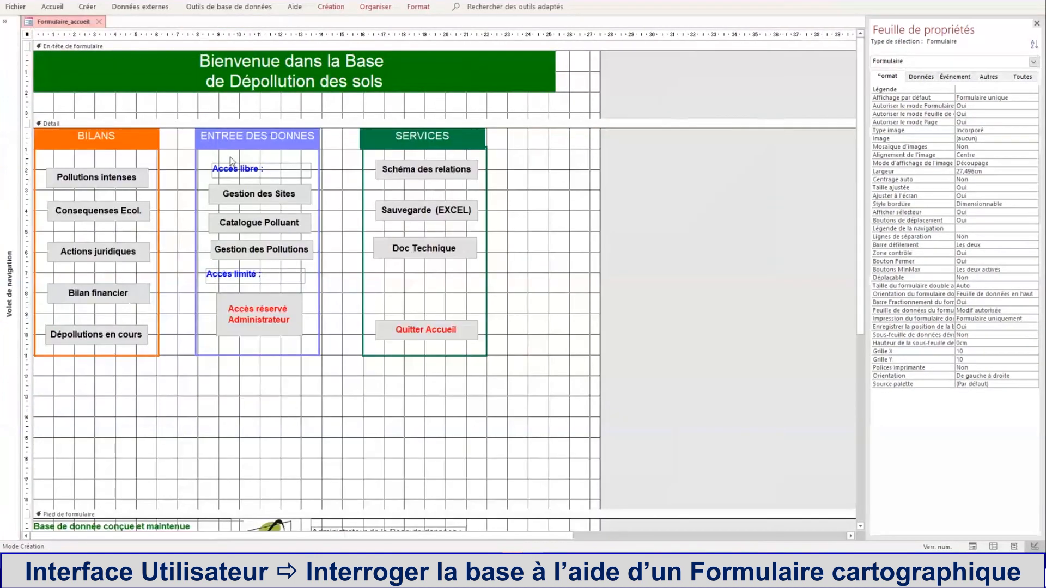
{"action": "left_click", "coordinate": [125, 175]}
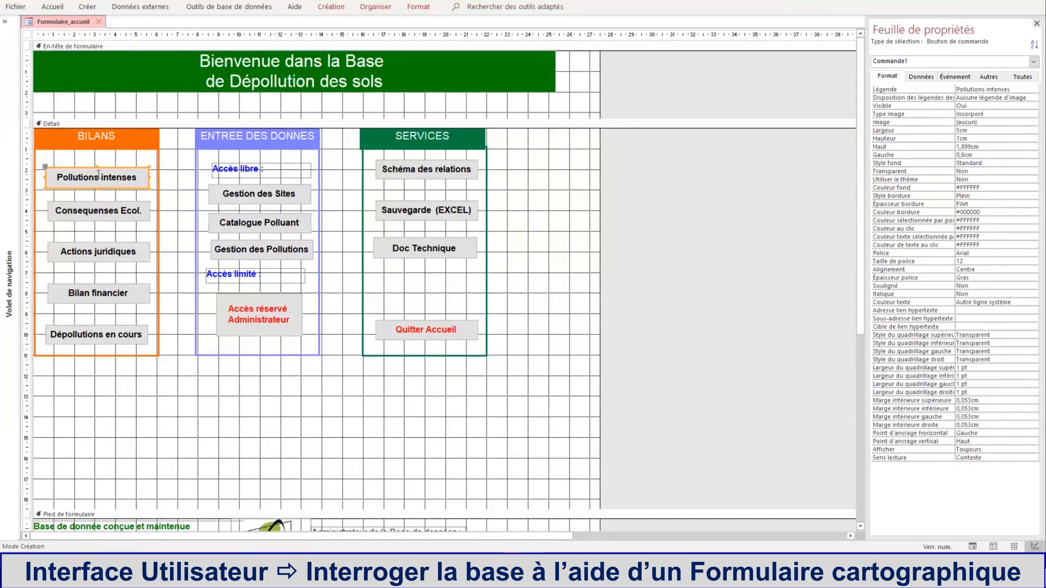
{"action": "left_click", "coordinate": [955, 77]}
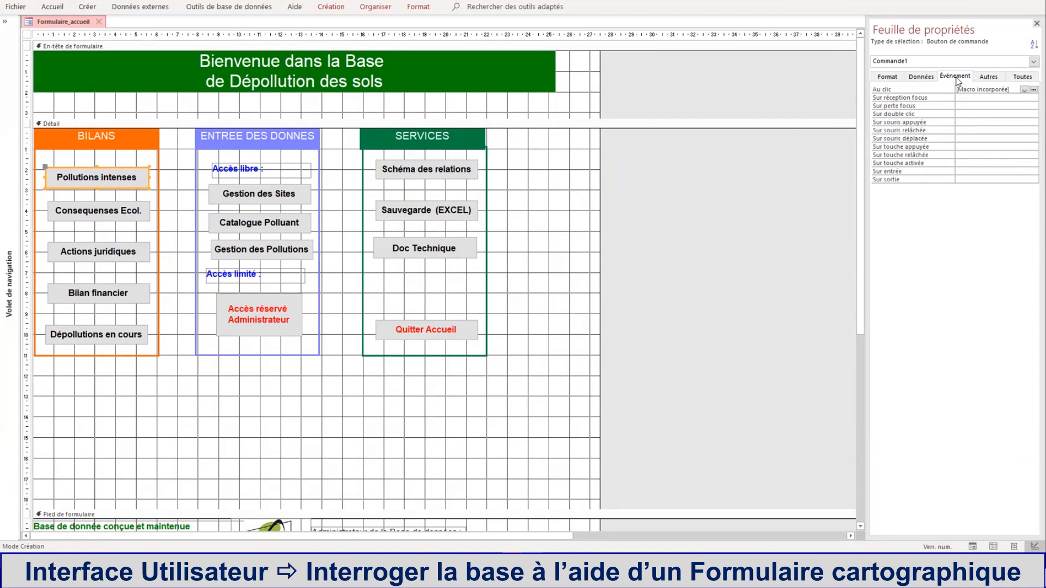
Examine the control name and the format, data and event properties of the Pollutions intenses button.
{"action": "right_click", "coordinate": [122, 172]}
{"action": "left_click", "coordinate": [123, 172]}
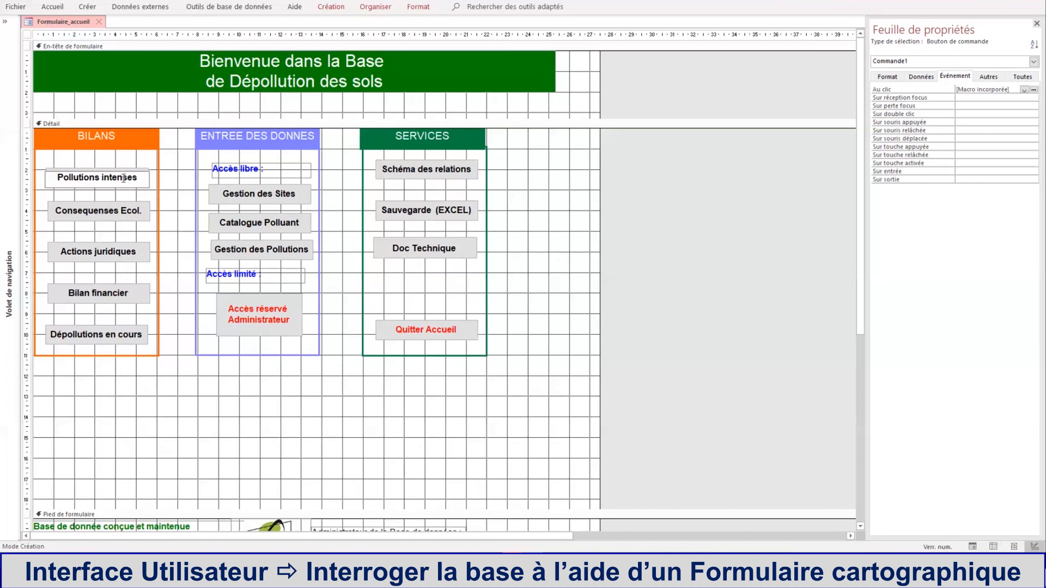
{"action": "left_click", "coordinate": [138, 167]}
{"action": "left_click", "coordinate": [139, 170]}
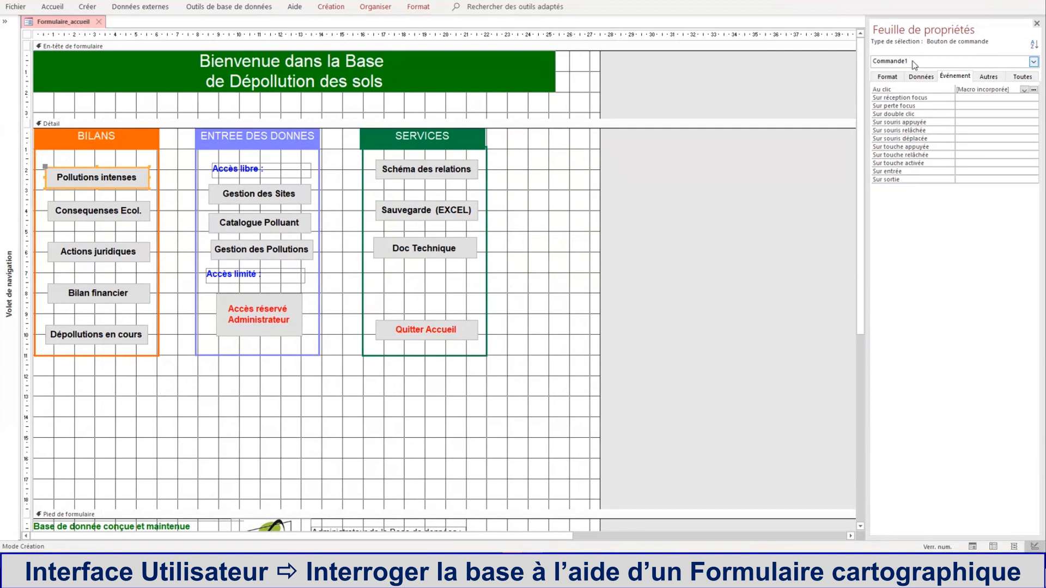
{"action": "left_click", "coordinate": [1033, 63]}
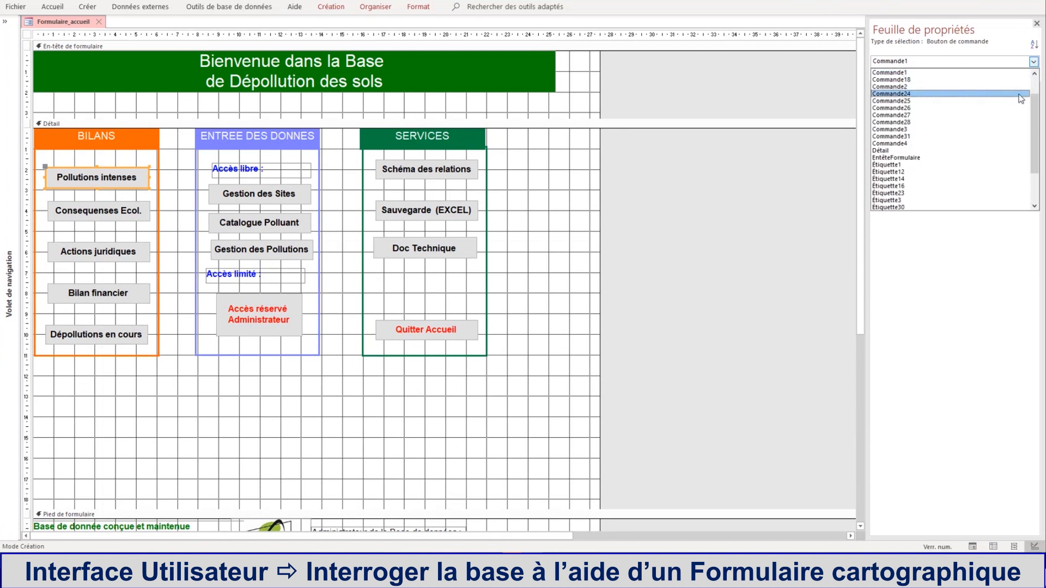
{"action": "left_click", "coordinate": [989, 62]}
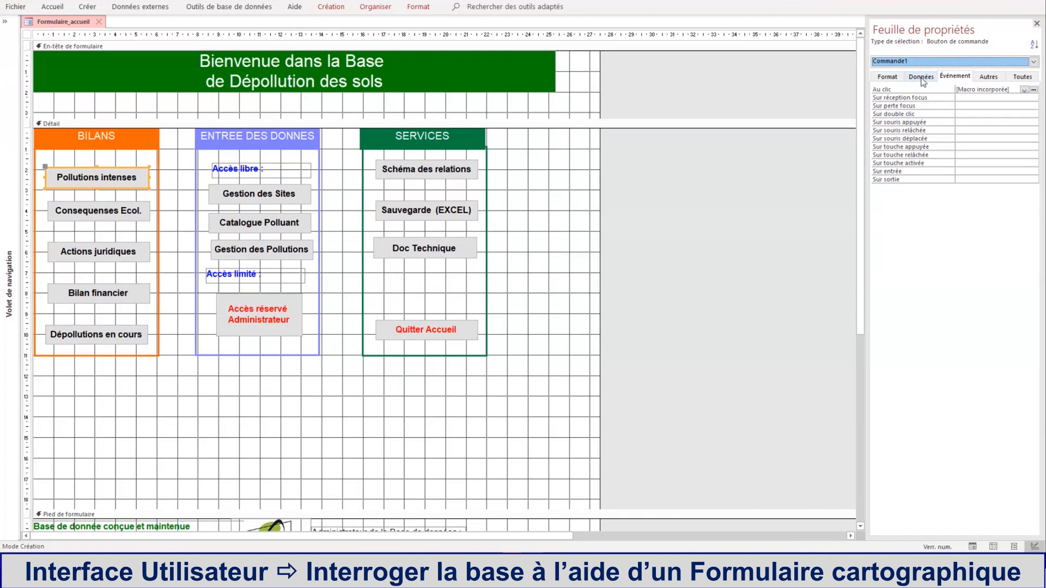
{"action": "left_click", "coordinate": [949, 78]}
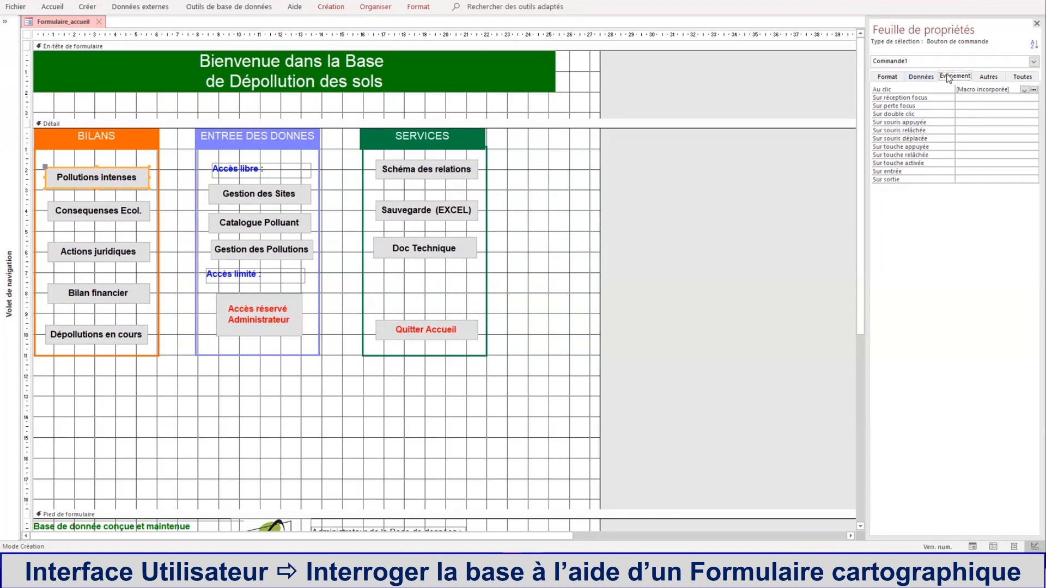
{"action": "left_click", "coordinate": [888, 78]}
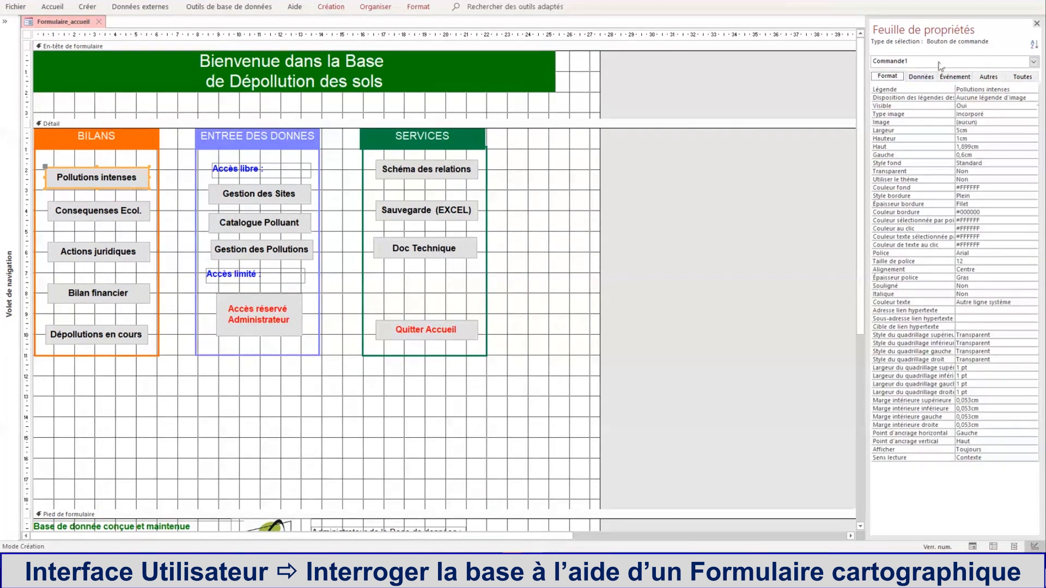
{"action": "left_click", "coordinate": [922, 77]}
{"action": "left_click", "coordinate": [955, 77]}
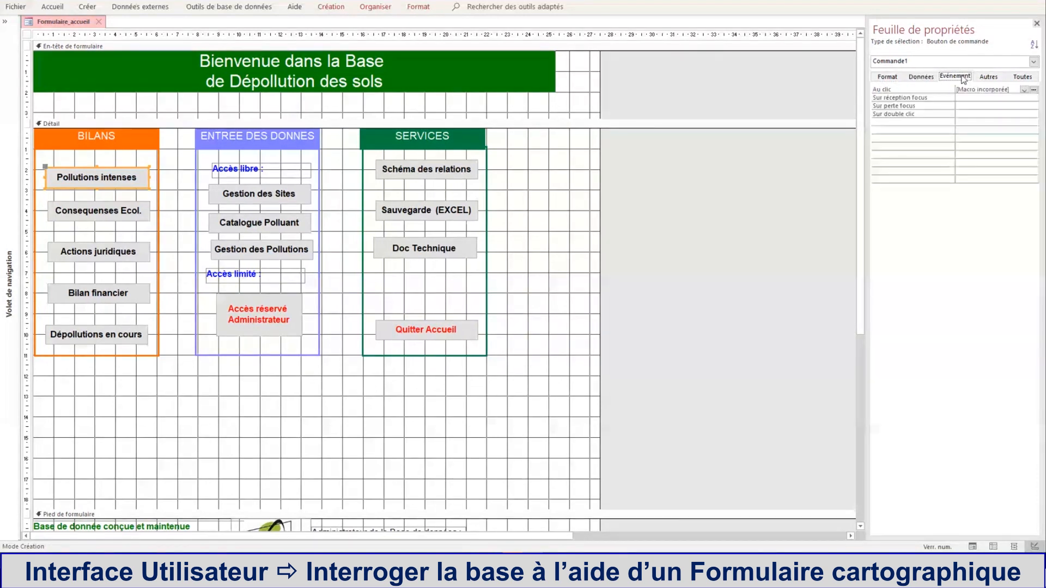
Open the embedded macro attached to the on-click event of the Pollutions intenses button.
{"action": "left_click", "coordinate": [1034, 90]}
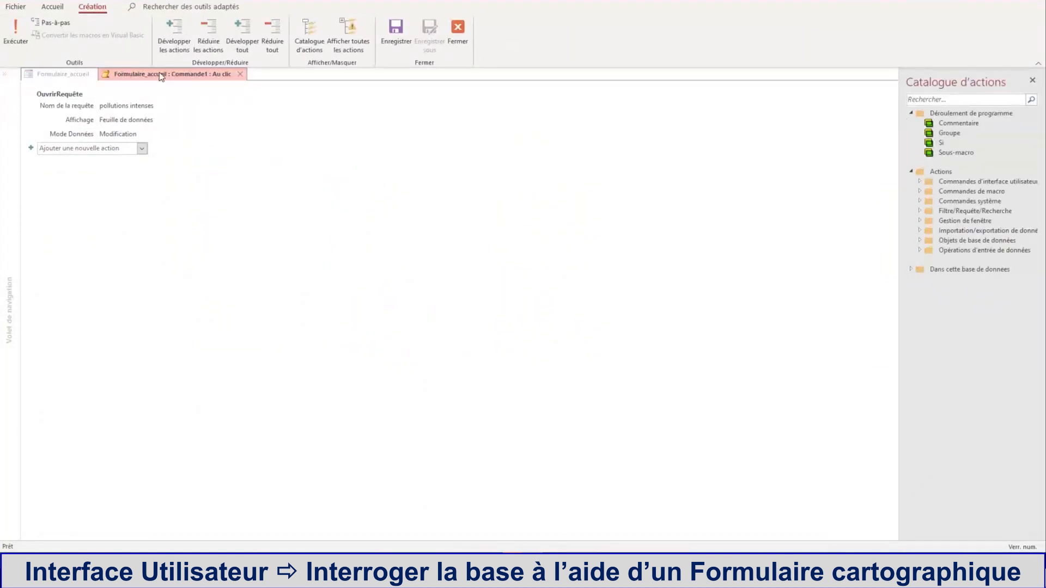
{"action": "left_click", "coordinate": [238, 74]}
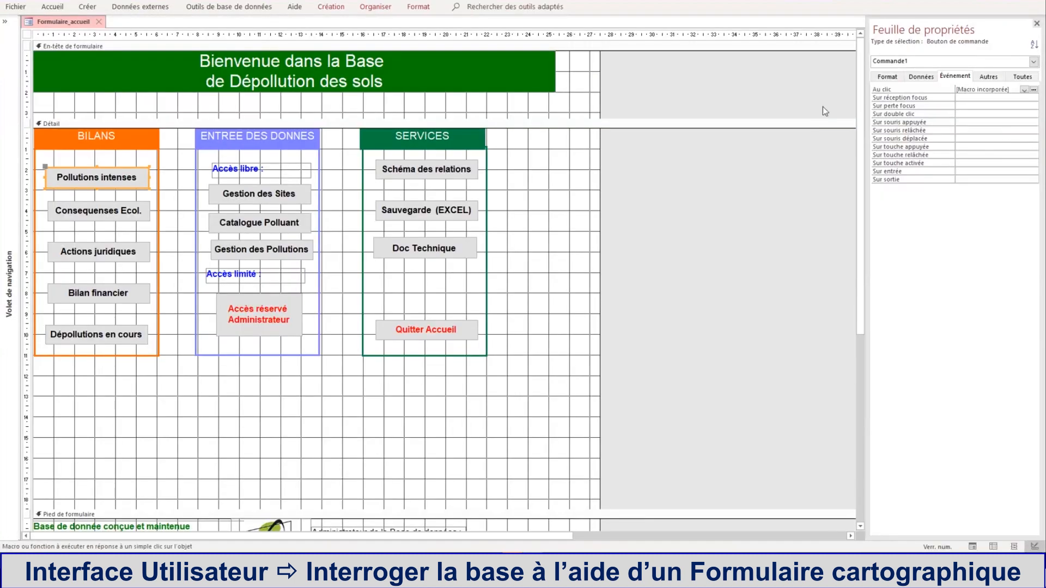
{"action": "left_click", "coordinate": [929, 115]}
{"action": "left_click", "coordinate": [1017, 89]}
{"action": "left_click", "coordinate": [1034, 91]}
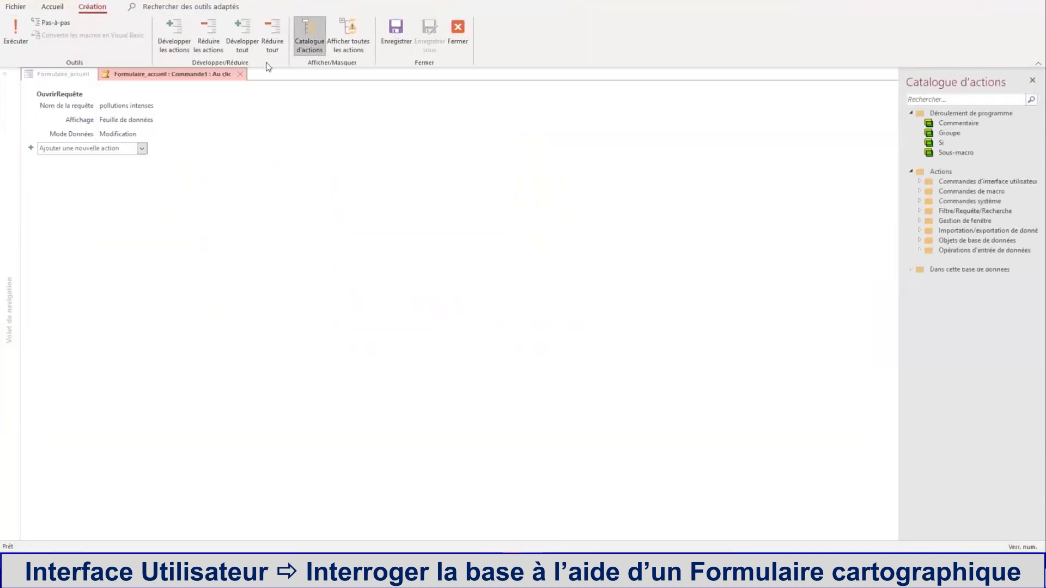
Collapse the OuvrirRequête action and cut it out of the button's macro.
{"action": "left_click", "coordinate": [31, 94]}
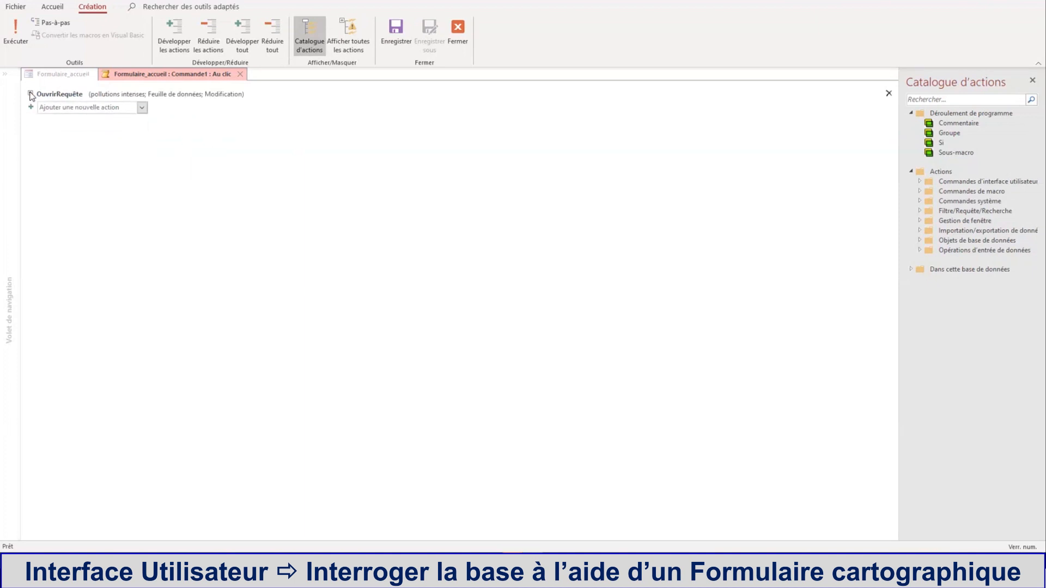
{"action": "right_click", "coordinate": [43, 97]}
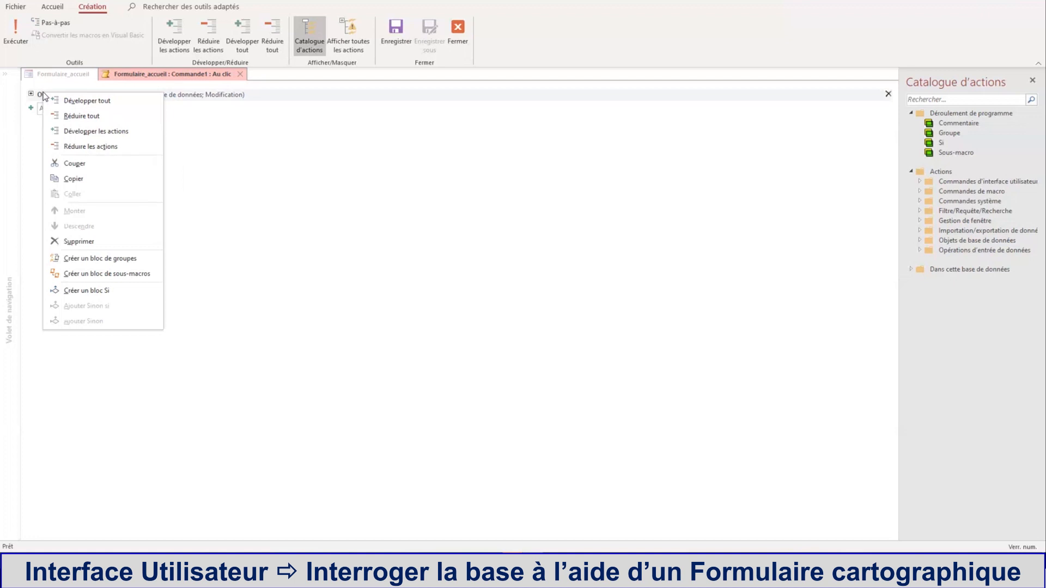
{"action": "left_click", "coordinate": [72, 164]}
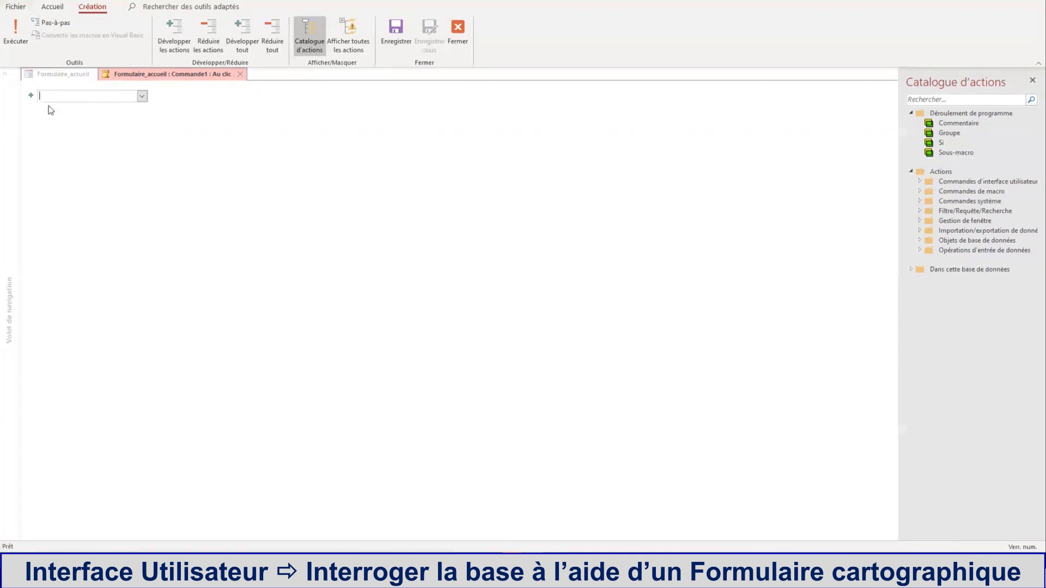
Add an OuvrirFormulaire action to the macro that opens the form Gestion_cartographique_pollution.
{"action": "left_click", "coordinate": [32, 98]}
{"action": "left_click", "coordinate": [142, 96]}
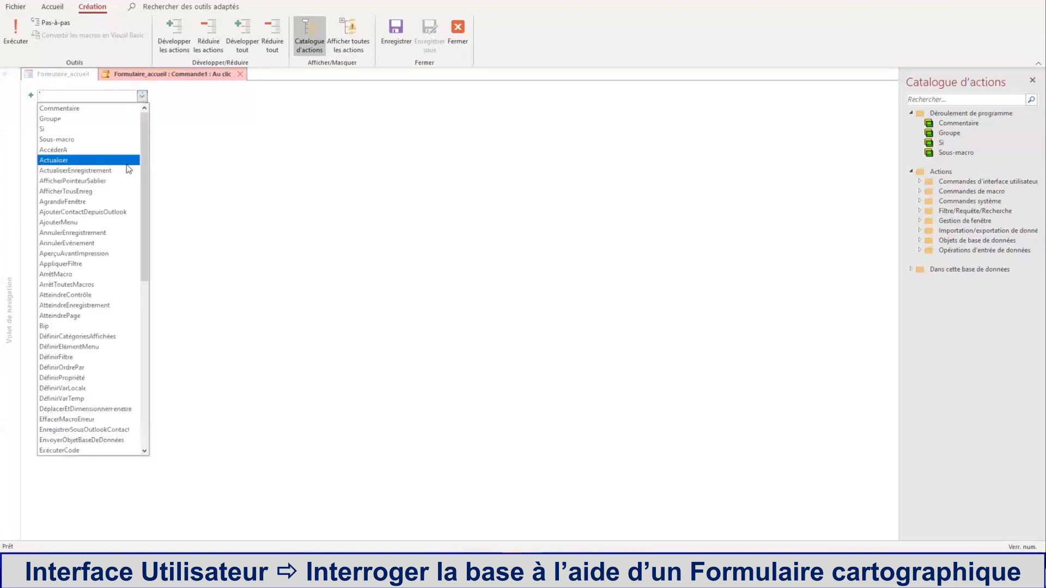
{"action": "scroll", "coordinate": [94, 343], "scroll_direction": "down", "scroll_amount": 3}
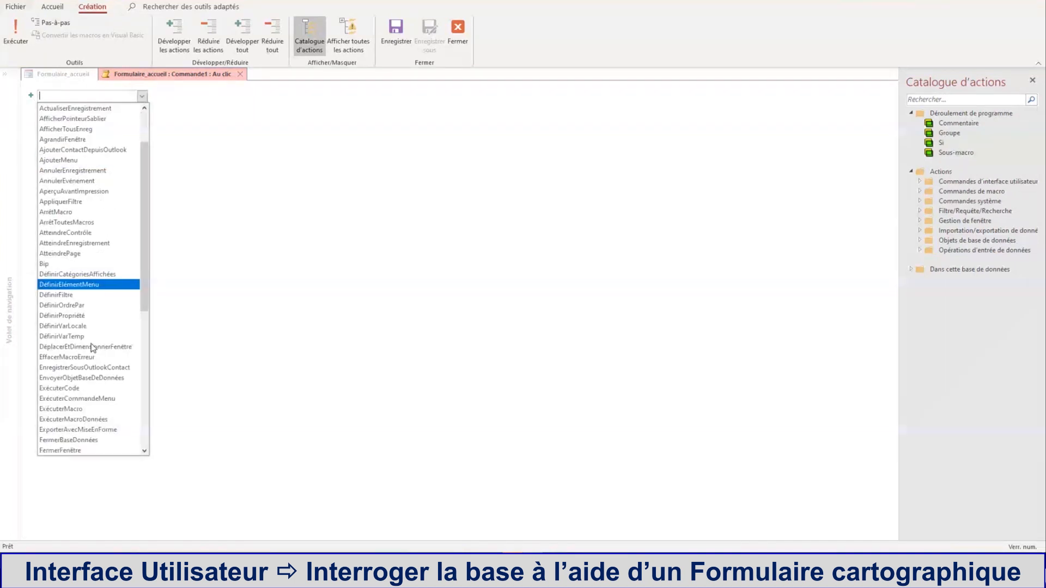
{"action": "scroll", "coordinate": [94, 343], "scroll_direction": "down", "scroll_amount": 1}
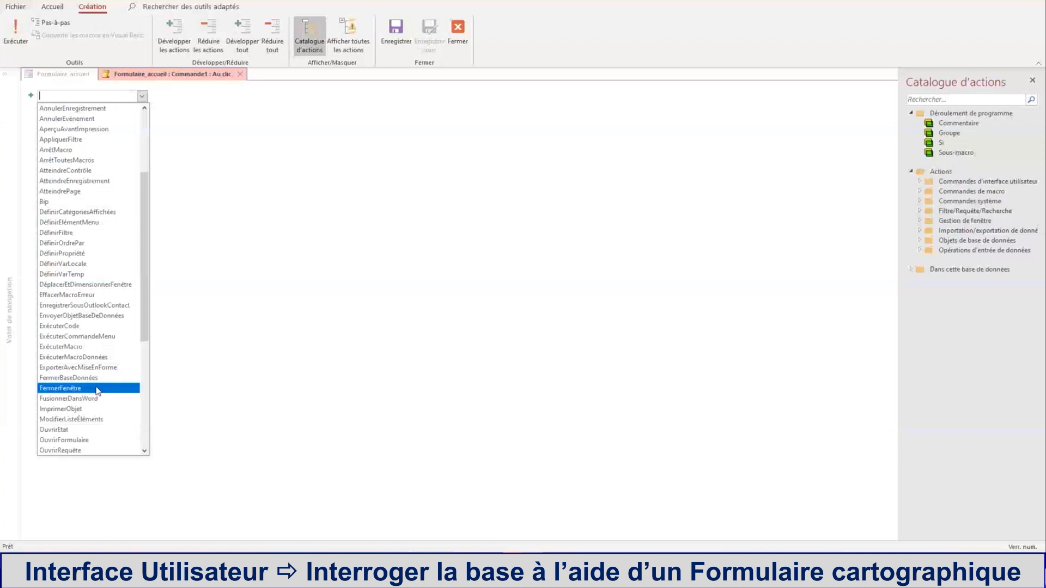
{"action": "left_click", "coordinate": [63, 440]}
{"action": "left_click", "coordinate": [885, 107]}
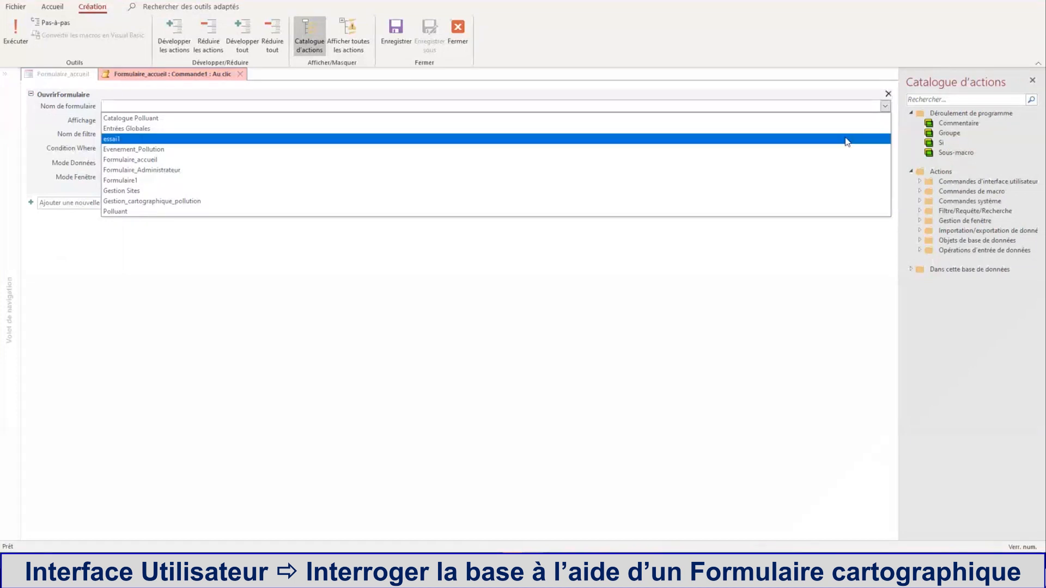
{"action": "left_click", "coordinate": [800, 205]}
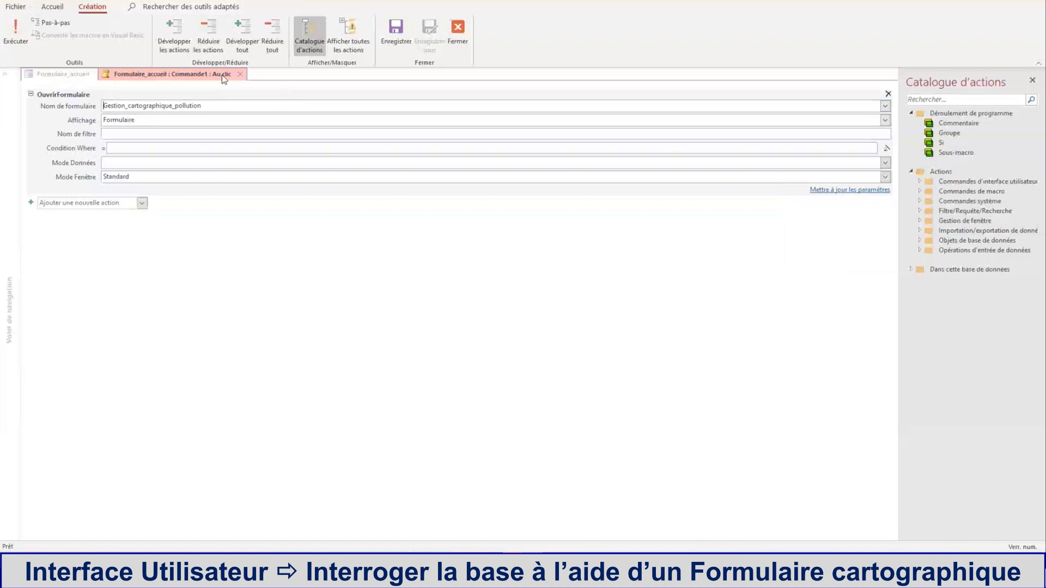
Close the action catalogue and the macro, saving the changes and updating the button's on-click property.
{"action": "left_click", "coordinate": [1033, 81]}
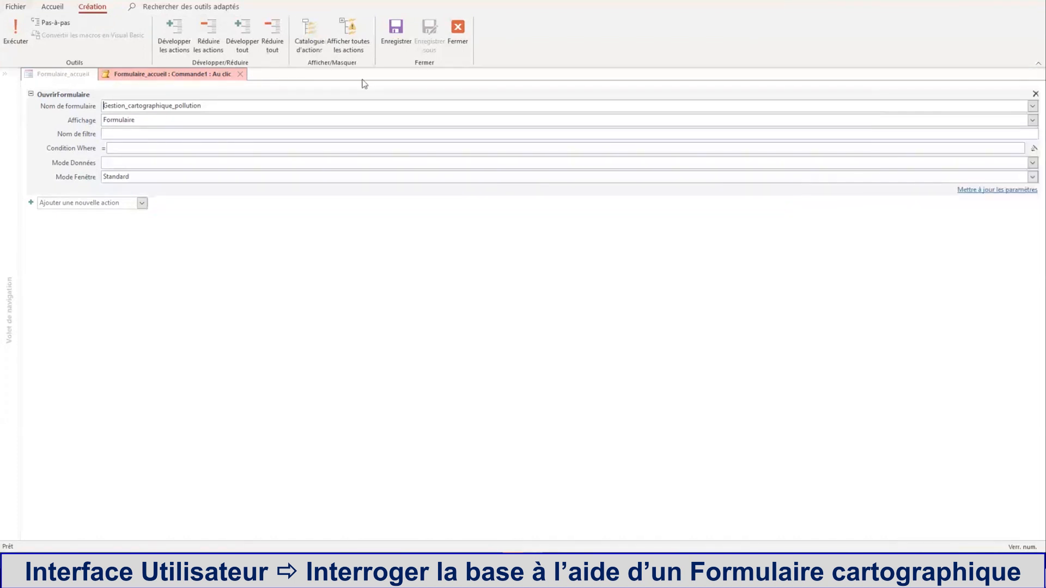
{"action": "left_click", "coordinate": [239, 74]}
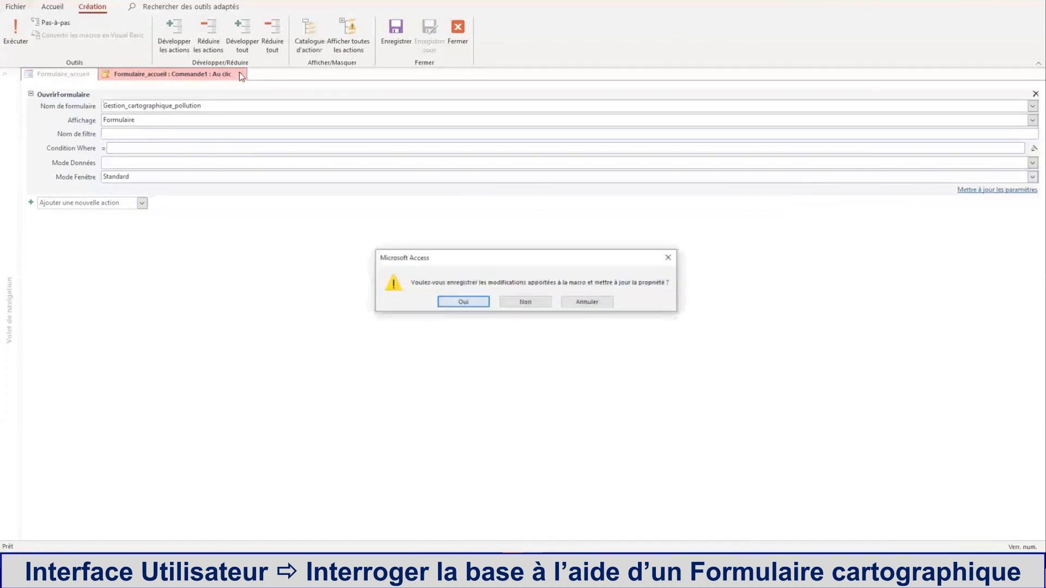
{"action": "left_click", "coordinate": [461, 303]}
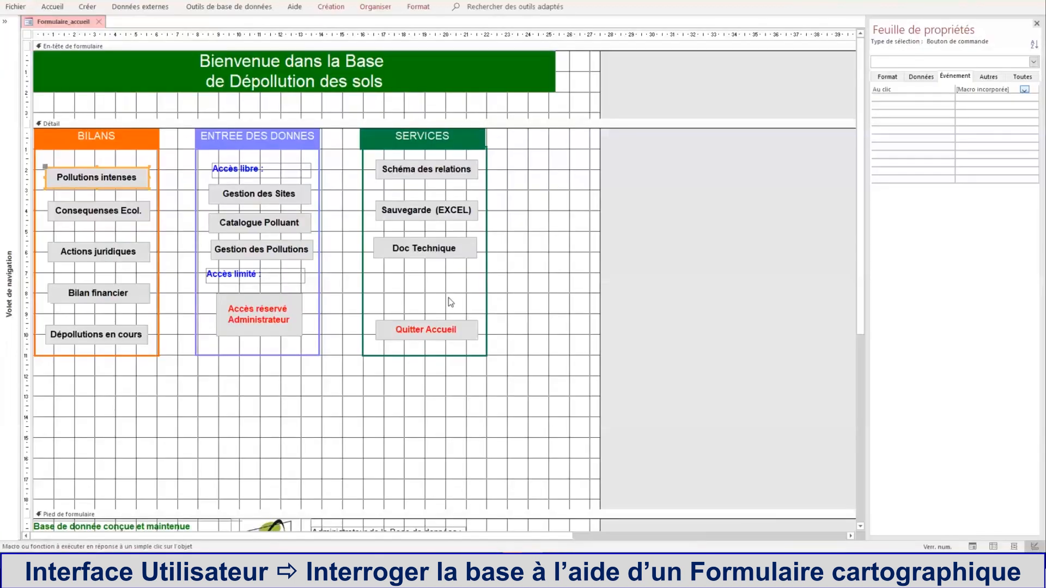
Display Formulaire_accueil in Form view and test the Pollutions intenses button.
{"action": "right_click", "coordinate": [69, 22]}
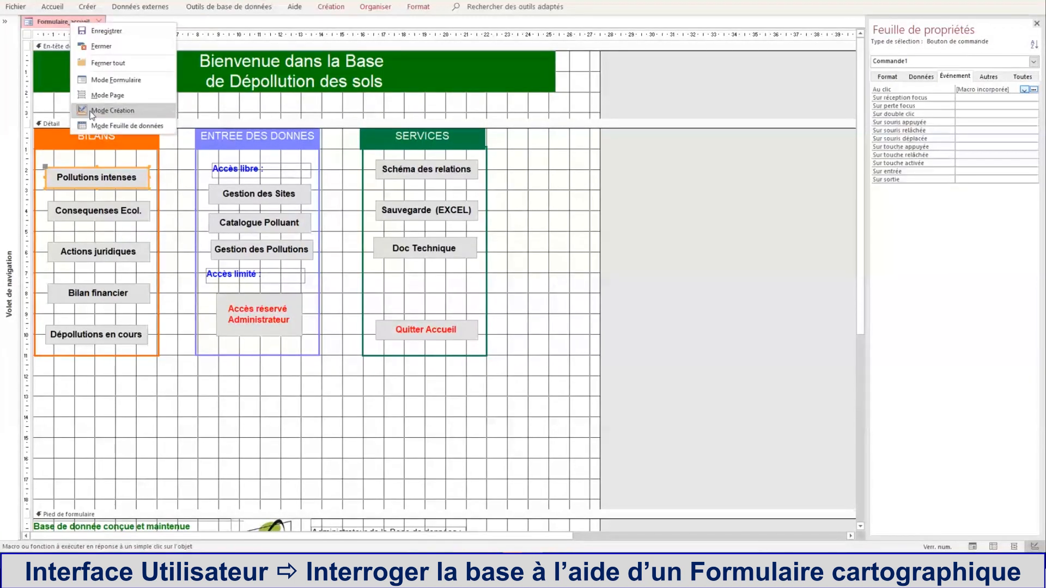
{"action": "left_click", "coordinate": [92, 85]}
{"action": "left_click", "coordinate": [113, 144]}
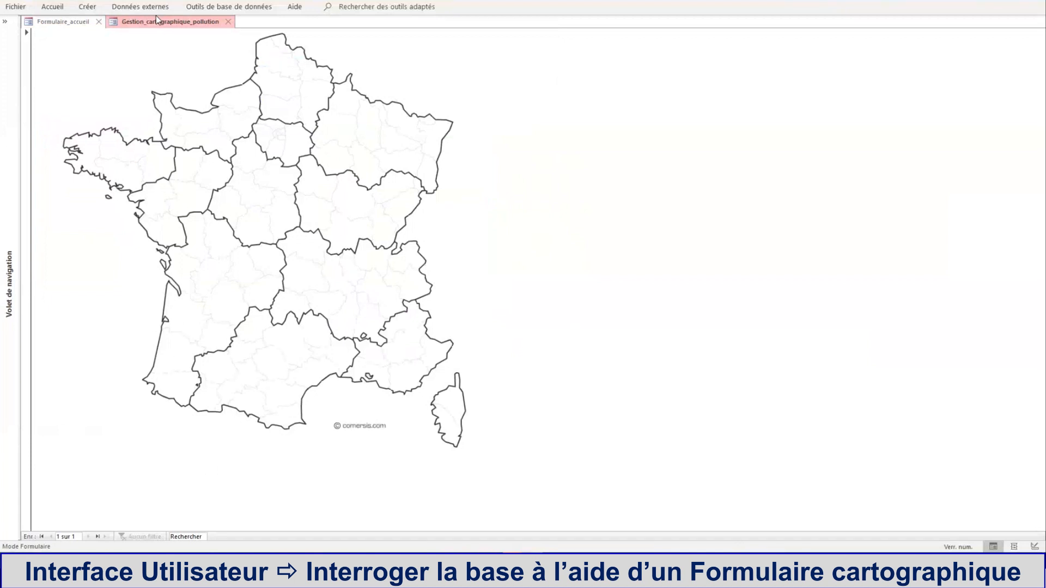
Expand the list of database objects, create a new blank form and display it in Design view.
{"action": "left_click", "coordinate": [5, 22]}
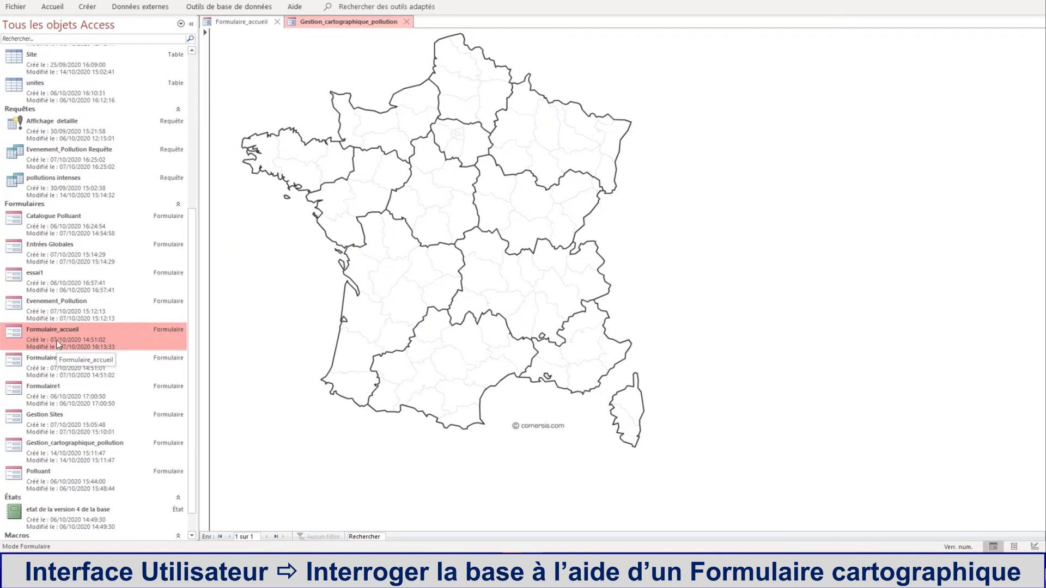
{"action": "left_click", "coordinate": [86, 7]}
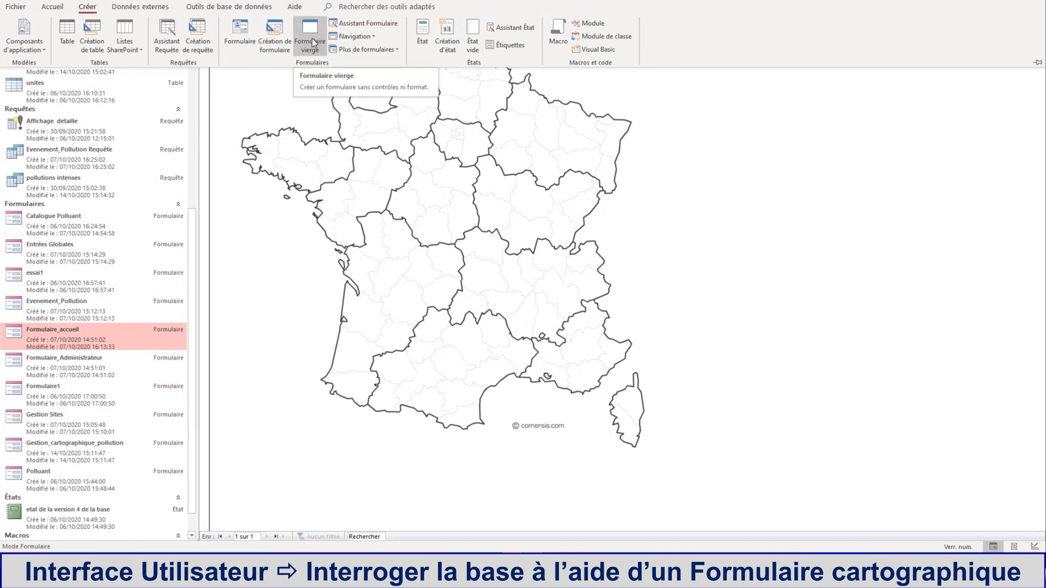
{"action": "left_click", "coordinate": [210, 79]}
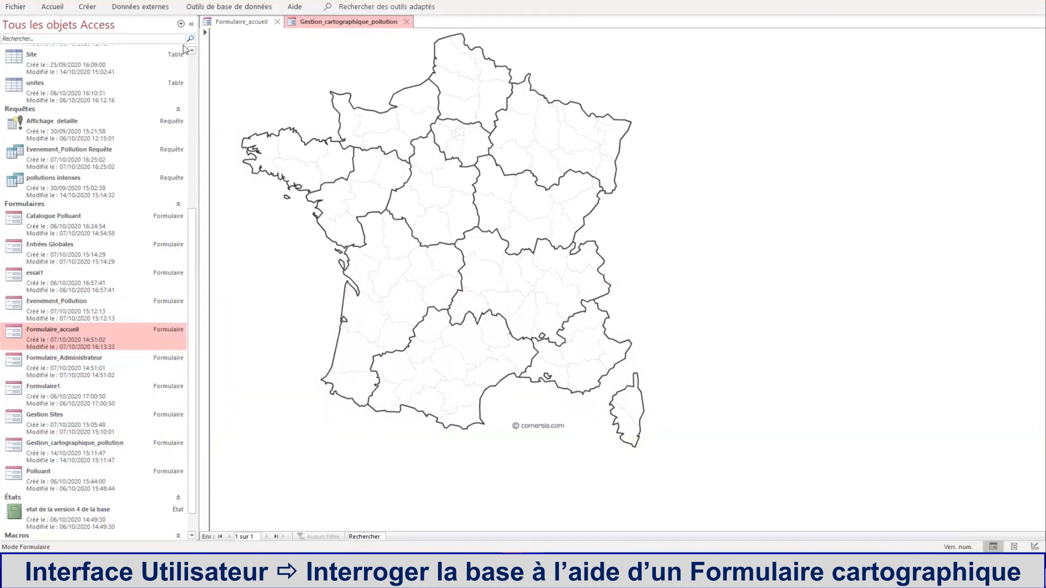
{"action": "left_click", "coordinate": [80, 11]}
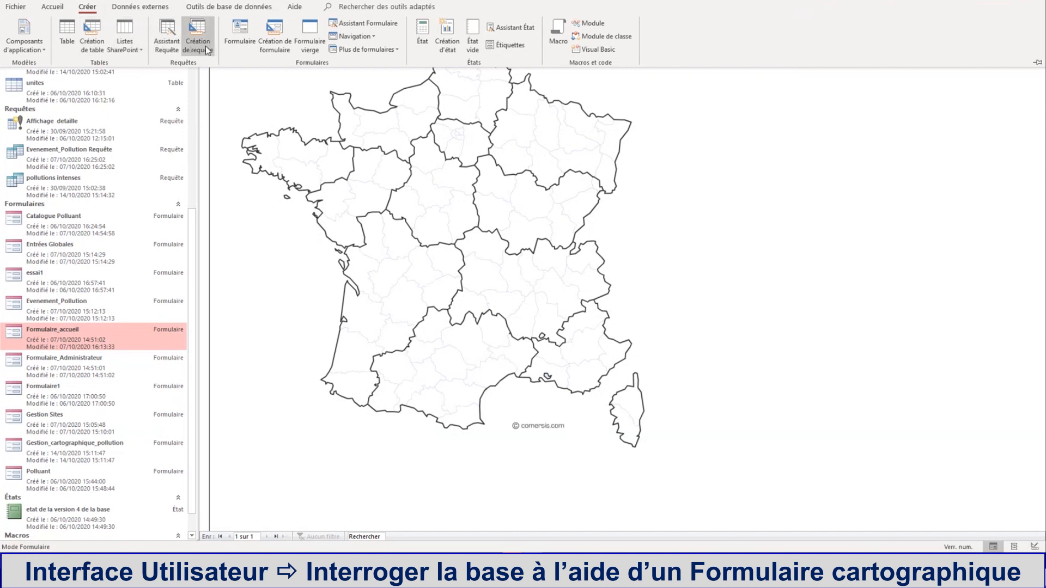
{"action": "left_click", "coordinate": [290, 47]}
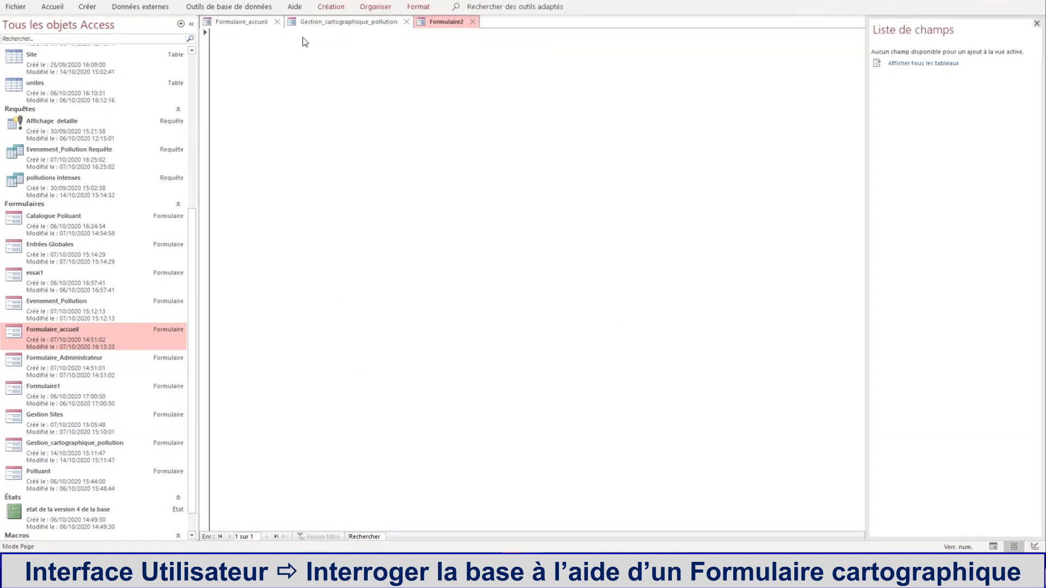
{"action": "right_click", "coordinate": [444, 24]}
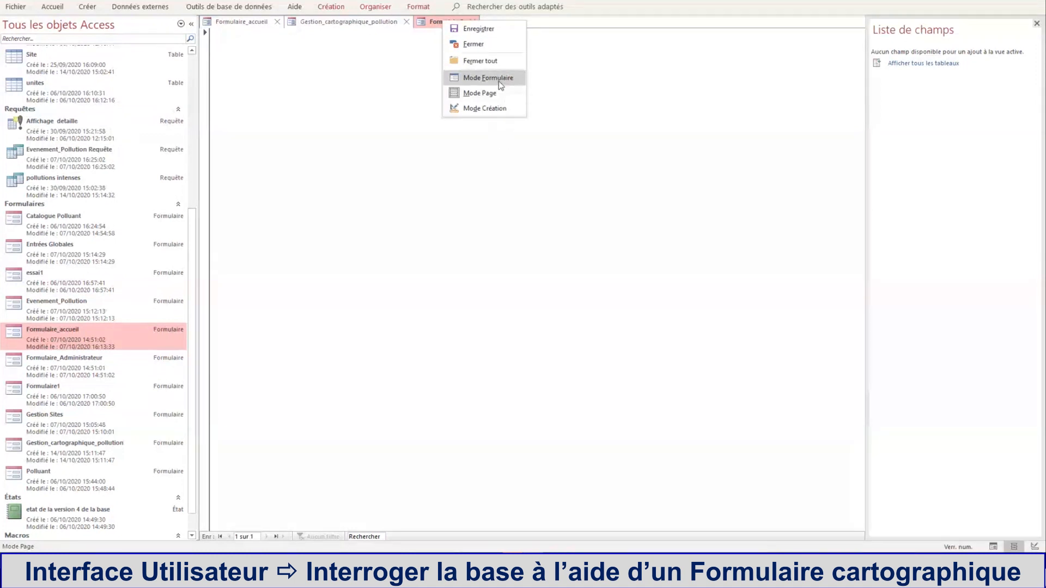
{"action": "left_click", "coordinate": [495, 109]}
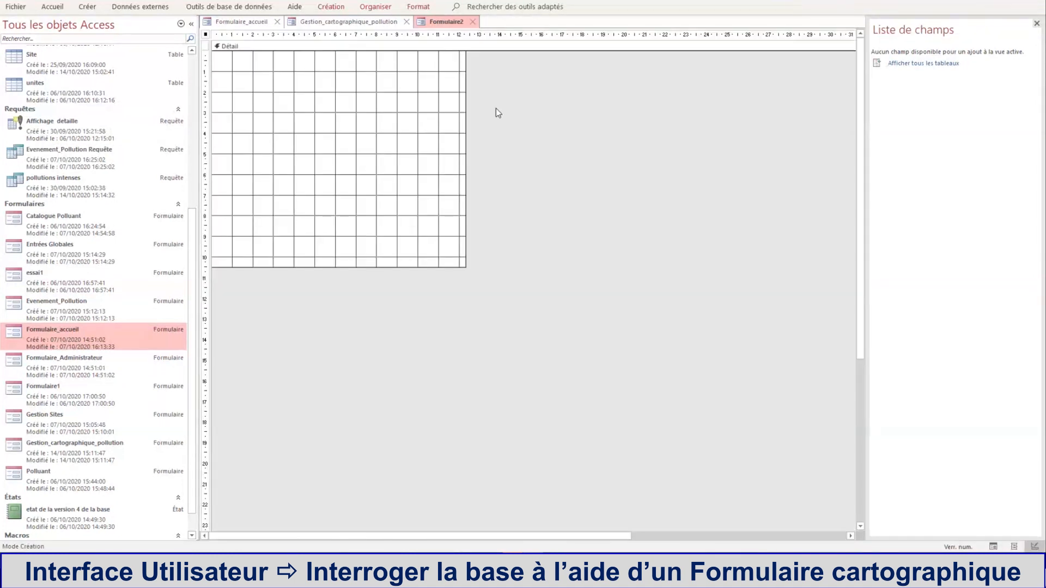
Enlarge the detail area to about 19 cm high and insert 1280px-Bretagne_5_departements_location_map.svg.png at about 15.6 × 14.1 cm, closing the field list.
{"action": "left_click_drag", "start_coordinate": [466, 267], "coordinate": [699, 443]}
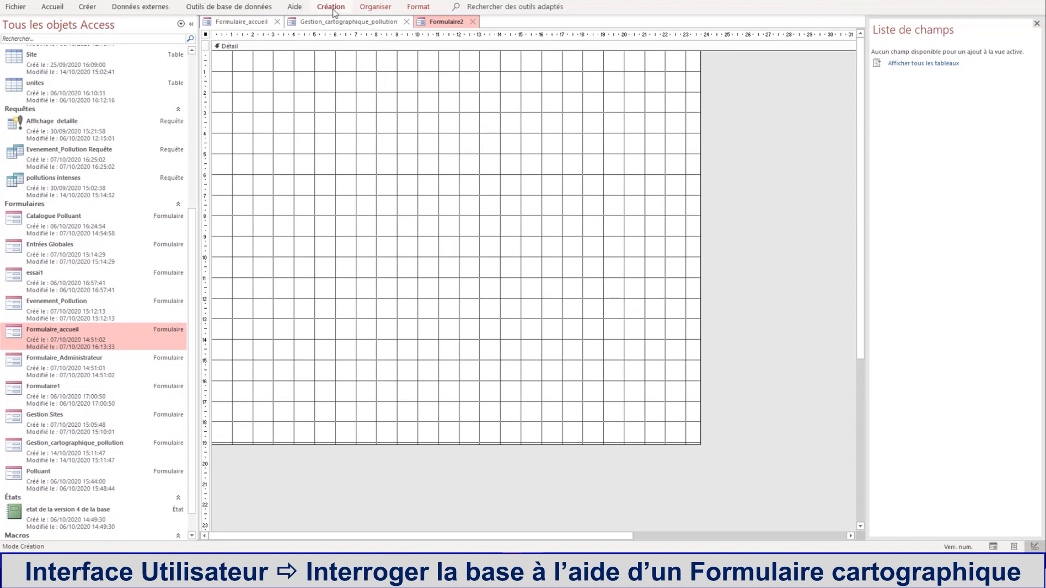
{"action": "left_click", "coordinate": [334, 9]}
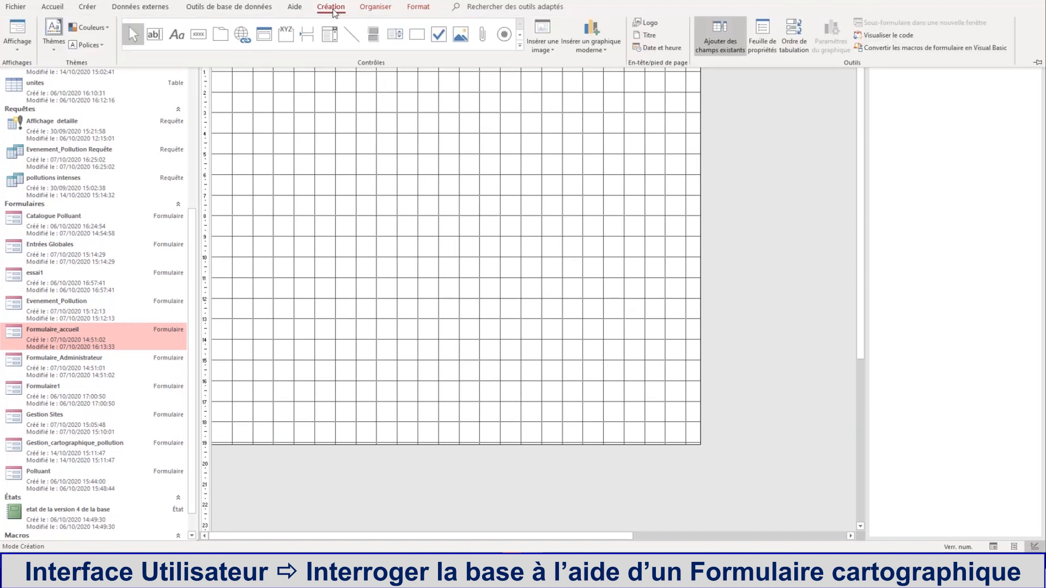
{"action": "left_click", "coordinate": [541, 32]}
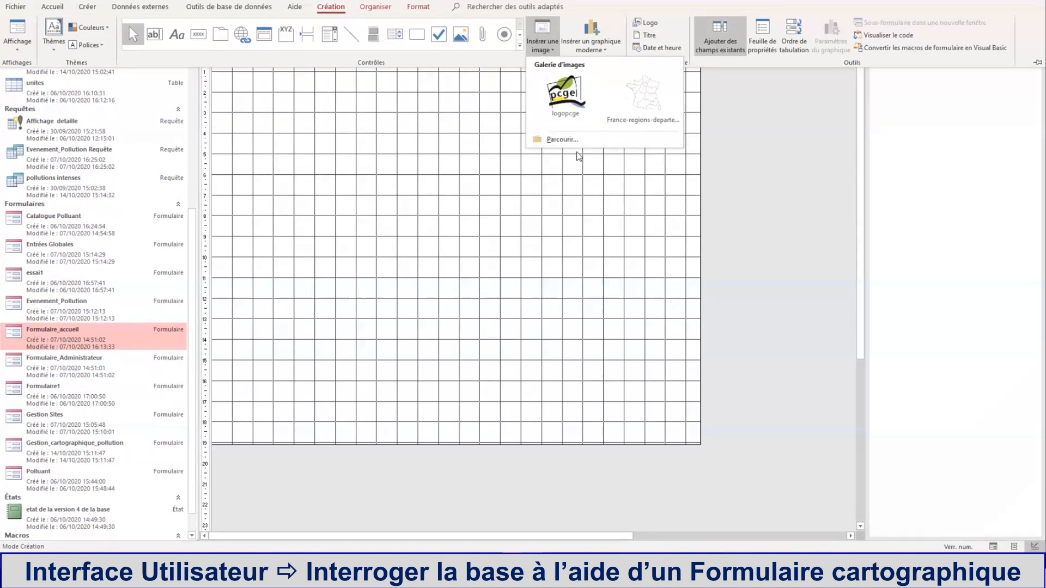
{"action": "left_click", "coordinate": [570, 138]}
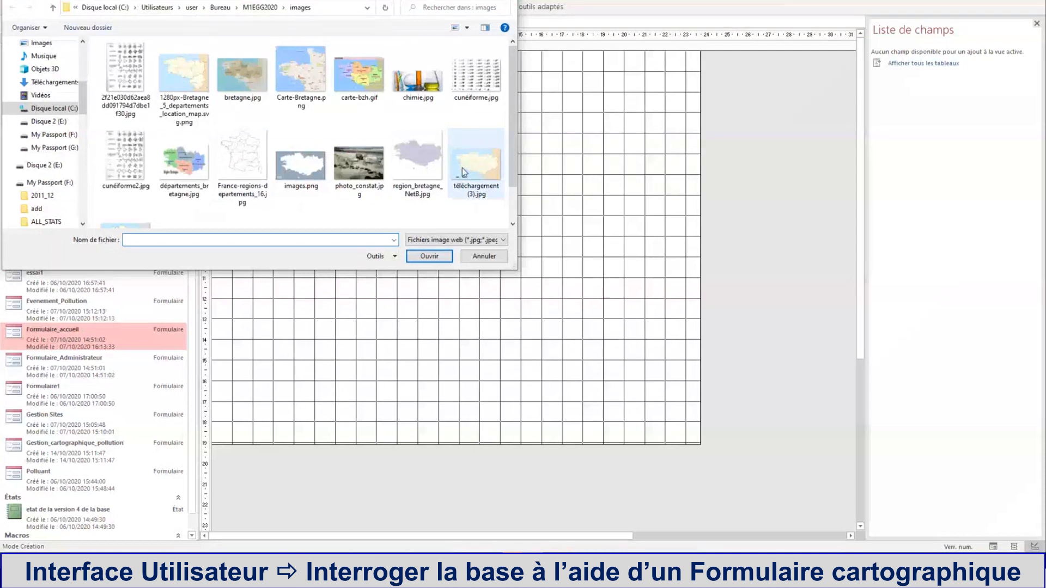
{"action": "scroll", "coordinate": [436, 190], "scroll_direction": "down", "scroll_amount": 1}
{"action": "left_click", "coordinate": [185, 55]}
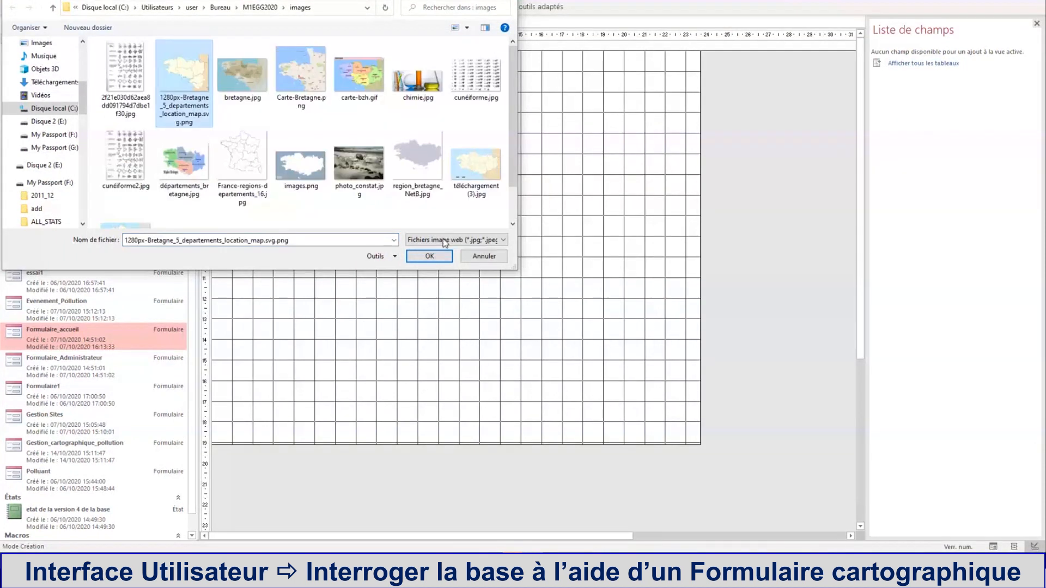
{"action": "left_click", "coordinate": [430, 256]}
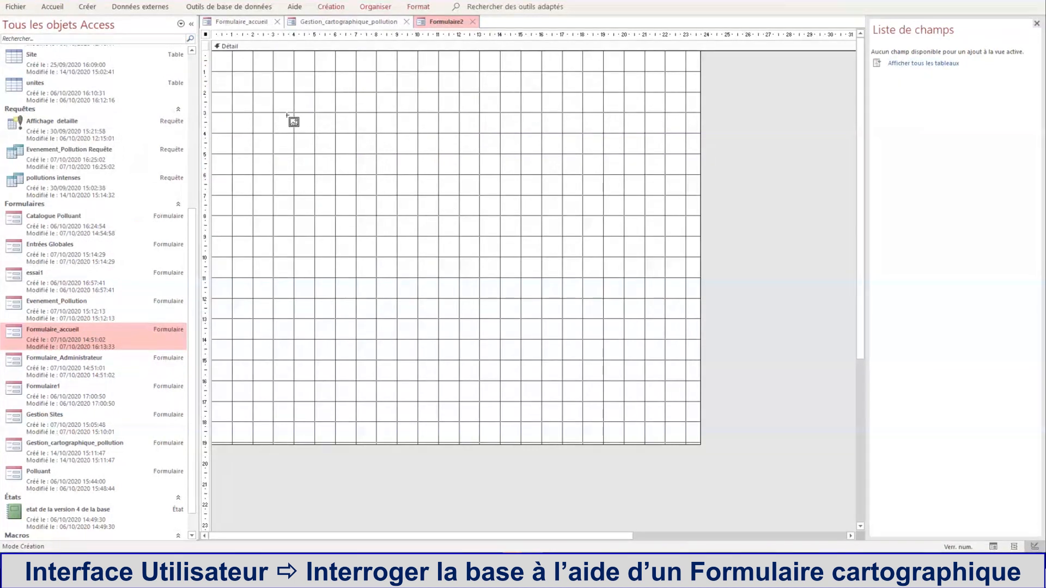
{"action": "left_click_drag", "start_coordinate": [252, 73], "coordinate": [576, 364]}
{"action": "left_click_drag", "start_coordinate": [276, 80], "coordinate": [251, 60]}
{"action": "left_click", "coordinate": [1037, 23]}
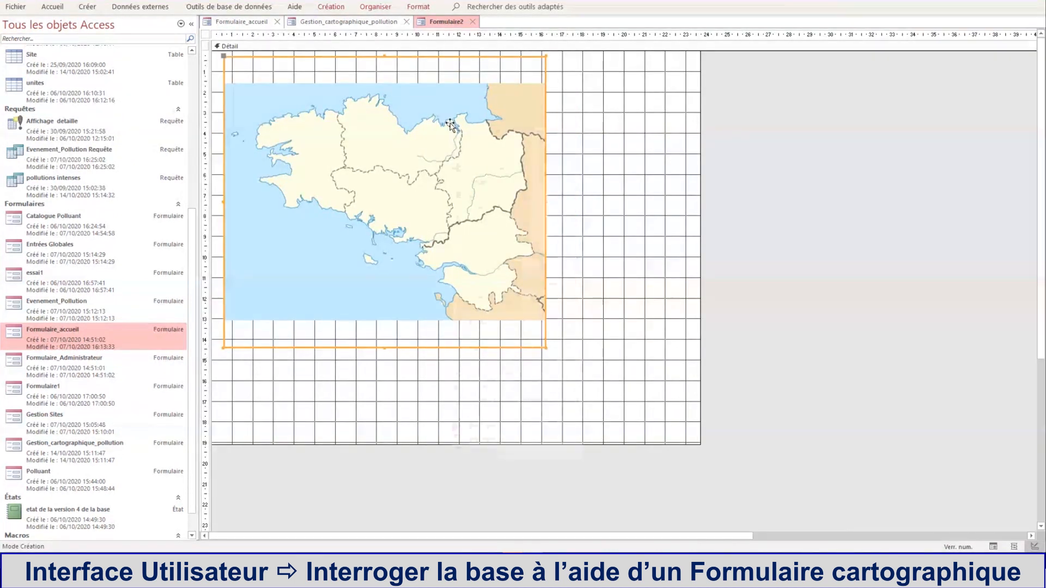
Display the map image's format properties and set its Haut and Gauche positions to 0 cm.
{"action": "right_click", "coordinate": [451, 125]}
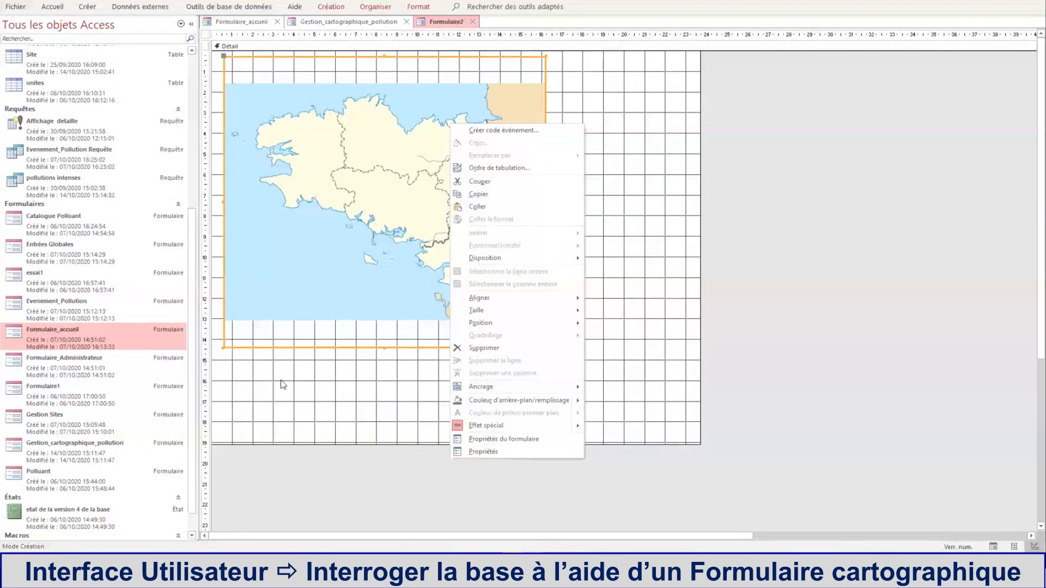
{"action": "left_click", "coordinate": [293, 360]}
{"action": "right_click", "coordinate": [298, 344]}
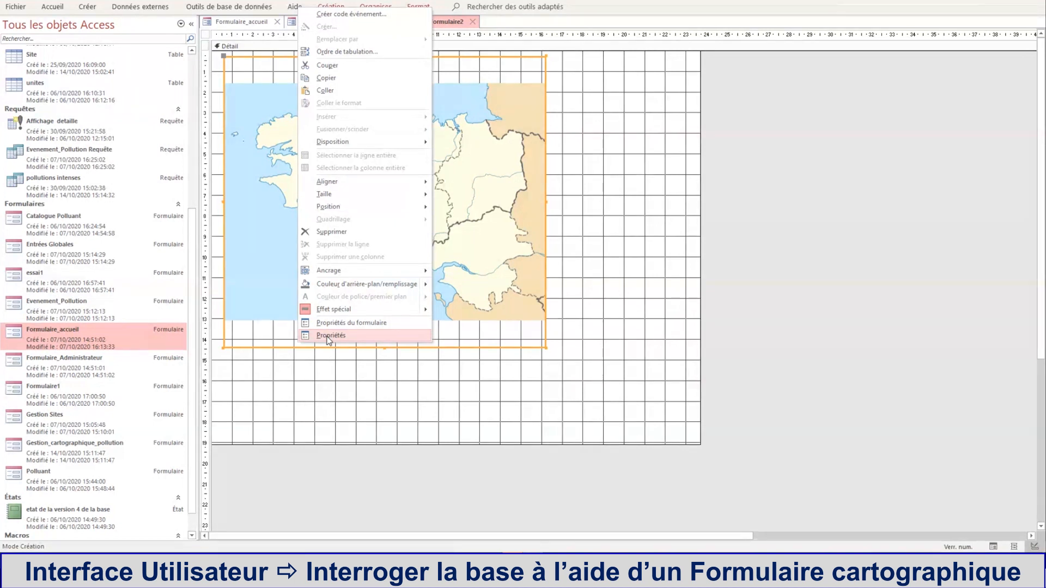
{"action": "left_click", "coordinate": [329, 335]}
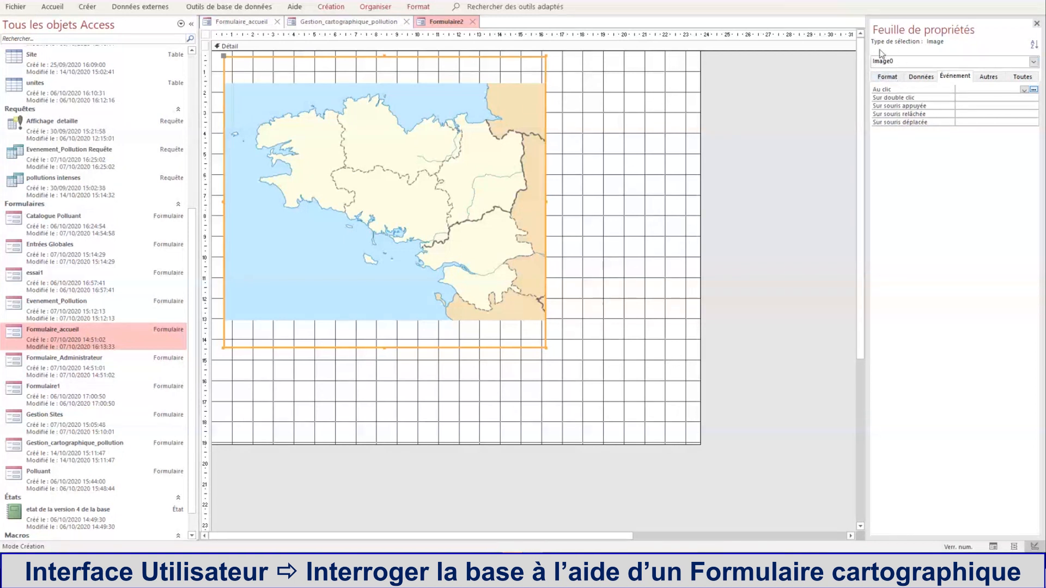
{"action": "left_click", "coordinate": [1033, 62]}
{"action": "left_click", "coordinate": [1002, 64]}
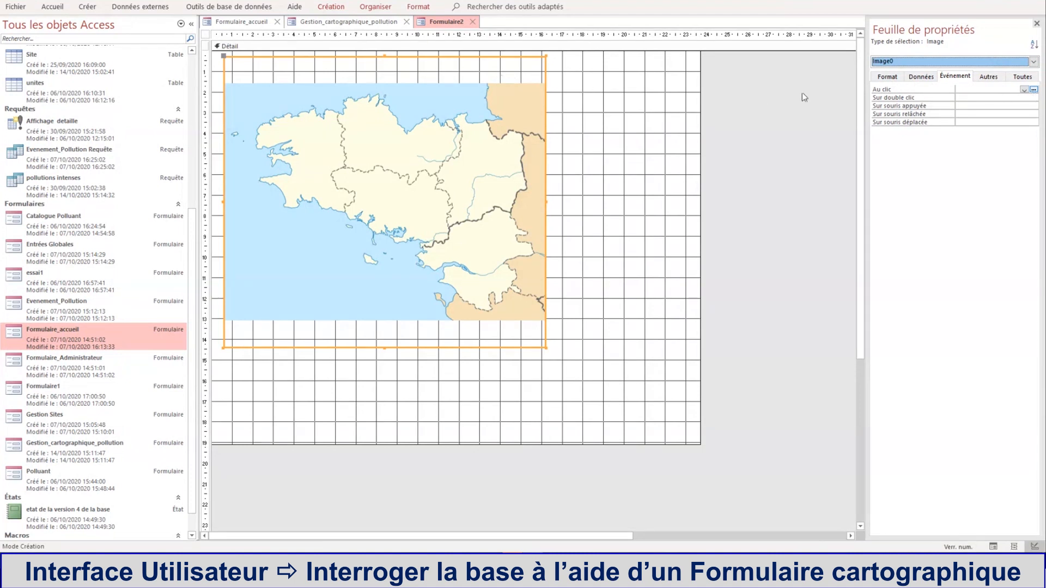
{"action": "left_click", "coordinate": [889, 76]}
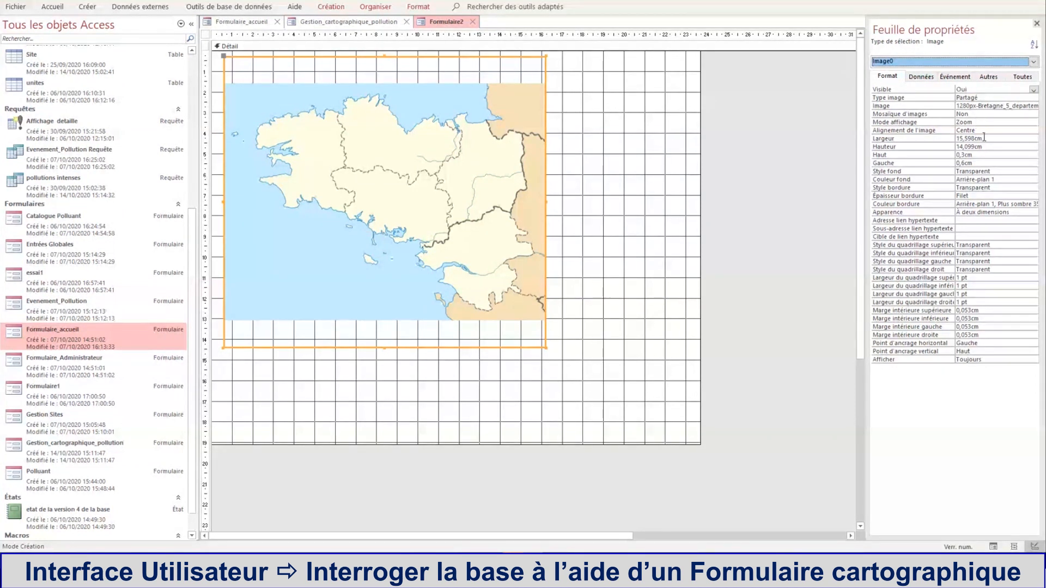
{"action": "left_click", "coordinate": [956, 154]}
{"action": "type", "text": "0"}
{"action": "key", "text": "Return"}
{"action": "type", "text": "0"}
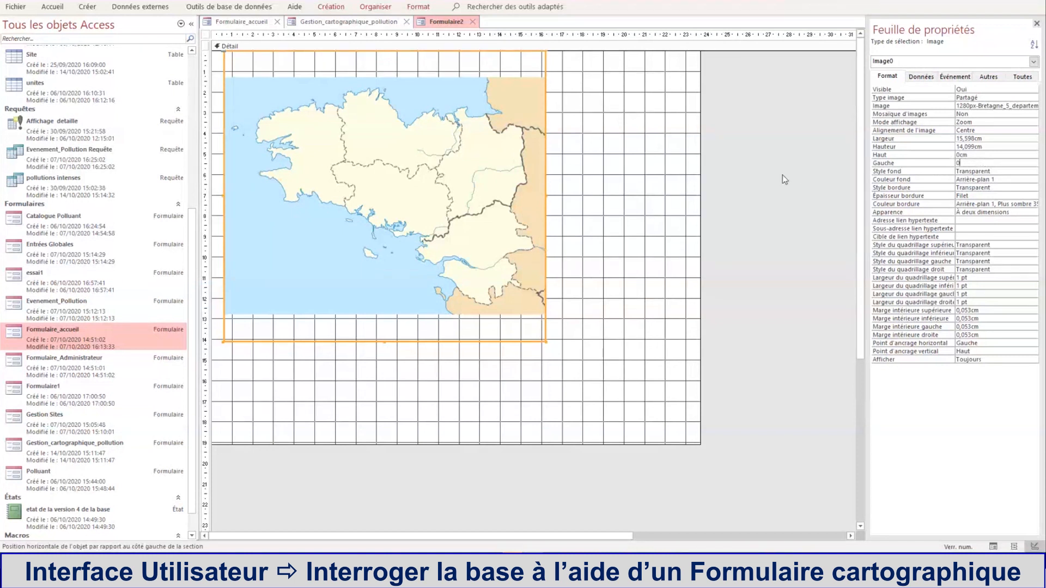
{"action": "key", "text": "Return"}
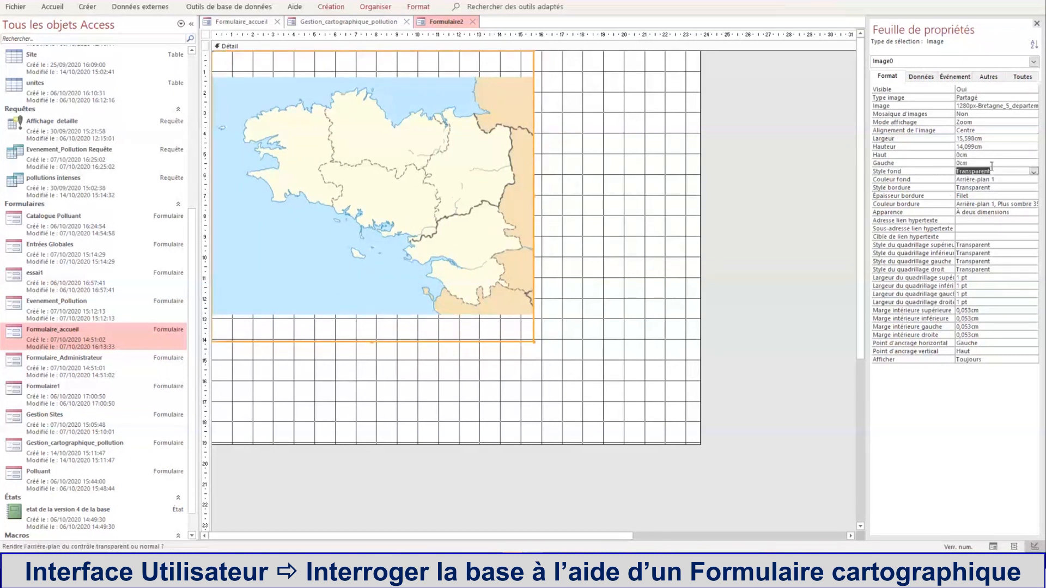
Align the picture within its frame to Haut à gauche.
{"action": "left_click", "coordinate": [997, 131]}
{"action": "left_click", "coordinate": [1034, 132]}
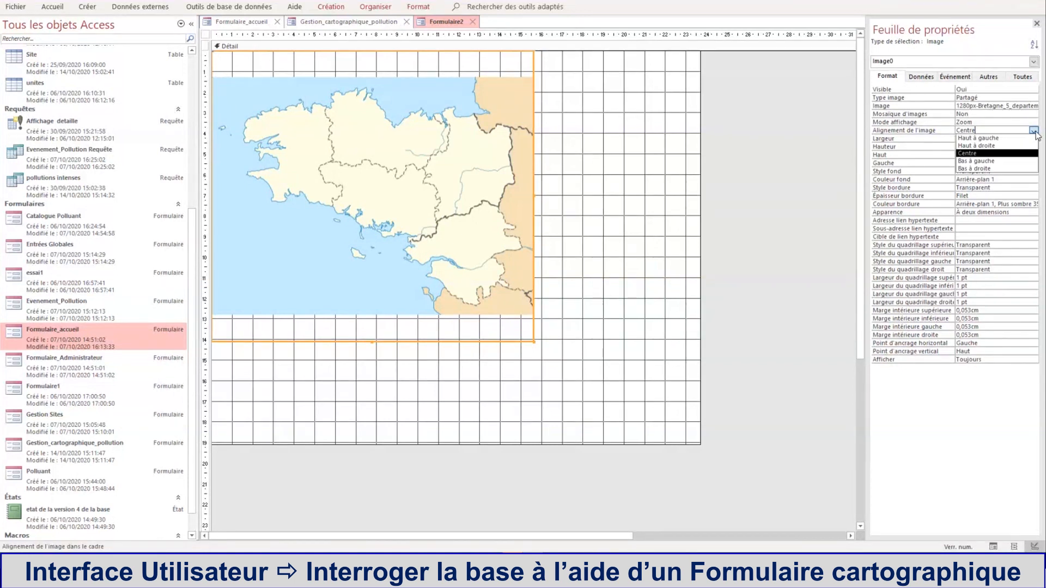
{"action": "left_click", "coordinate": [1022, 140]}
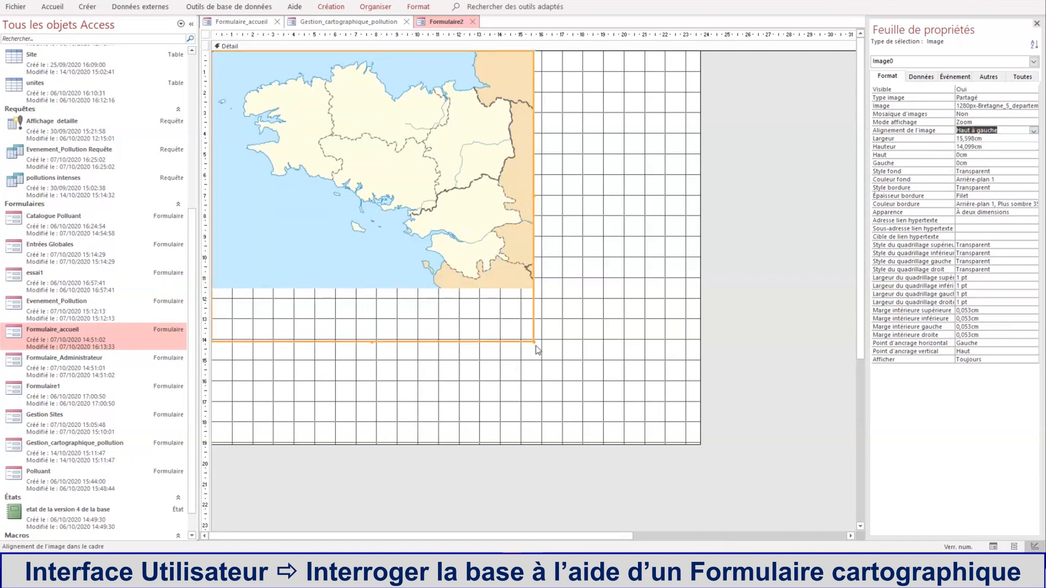
Resize the map image's frame to about 17.3 × 12.8 cm so that it fits closely around the picture.
{"action": "left_click_drag", "start_coordinate": [534, 342], "coordinate": [534, 295]}
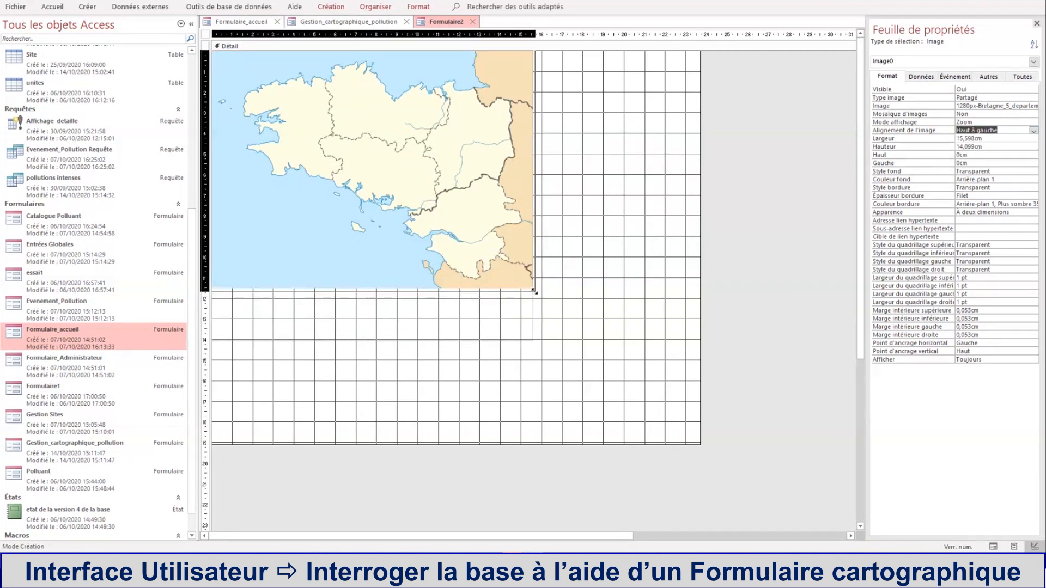
{"action": "left_click", "coordinate": [556, 296]}
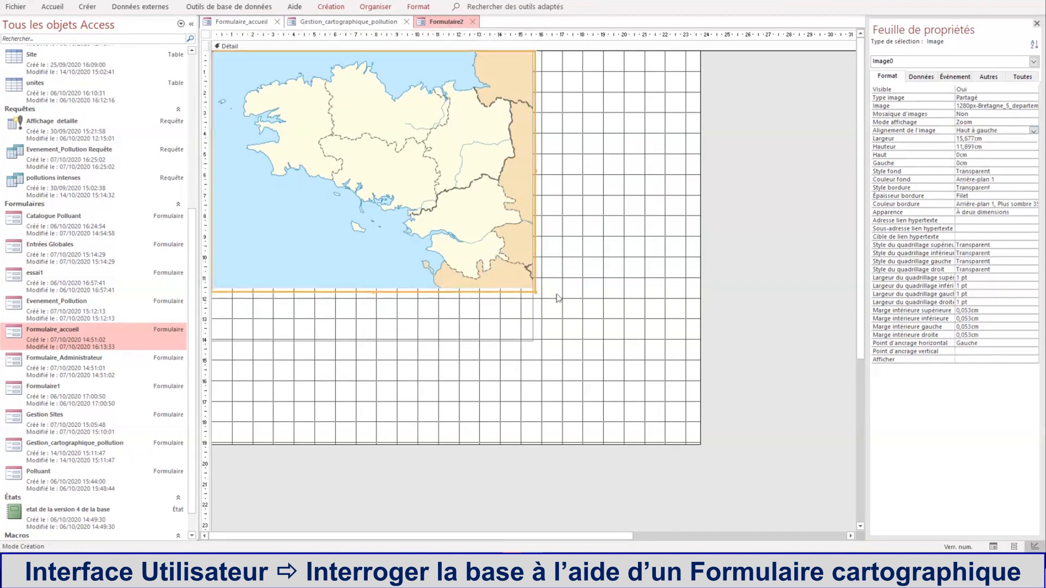
{"action": "left_click", "coordinate": [514, 231]}
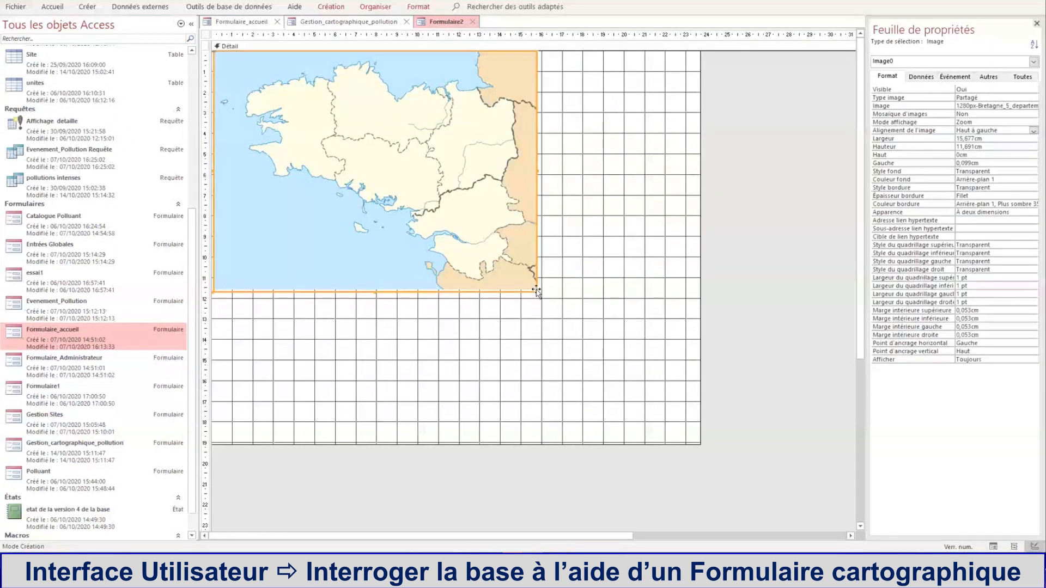
{"action": "left_click_drag", "start_coordinate": [537, 291], "coordinate": [571, 330]}
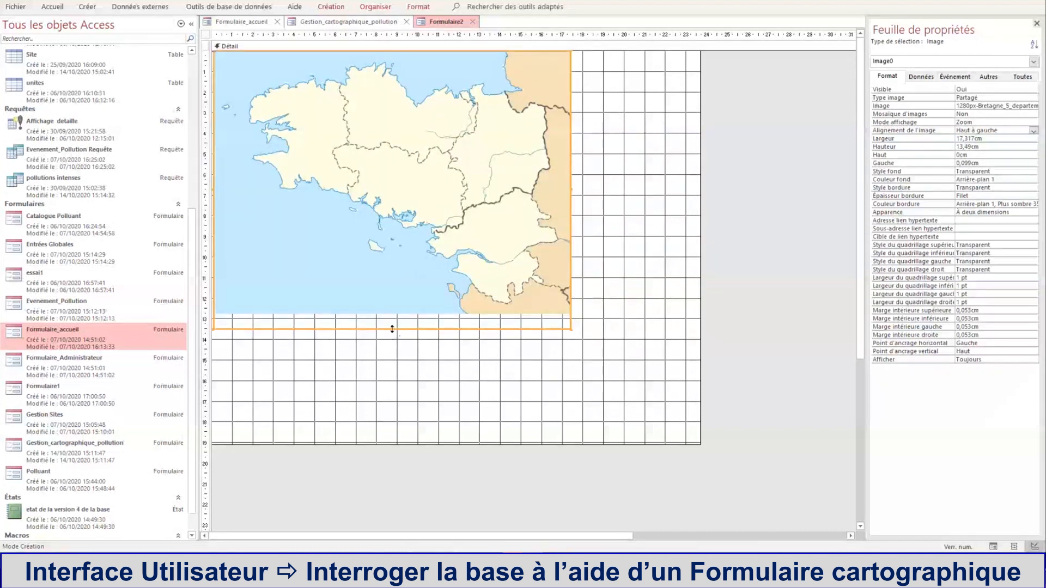
{"action": "left_click_drag", "start_coordinate": [393, 329], "coordinate": [393, 314]}
{"action": "left_click", "coordinate": [607, 393]}
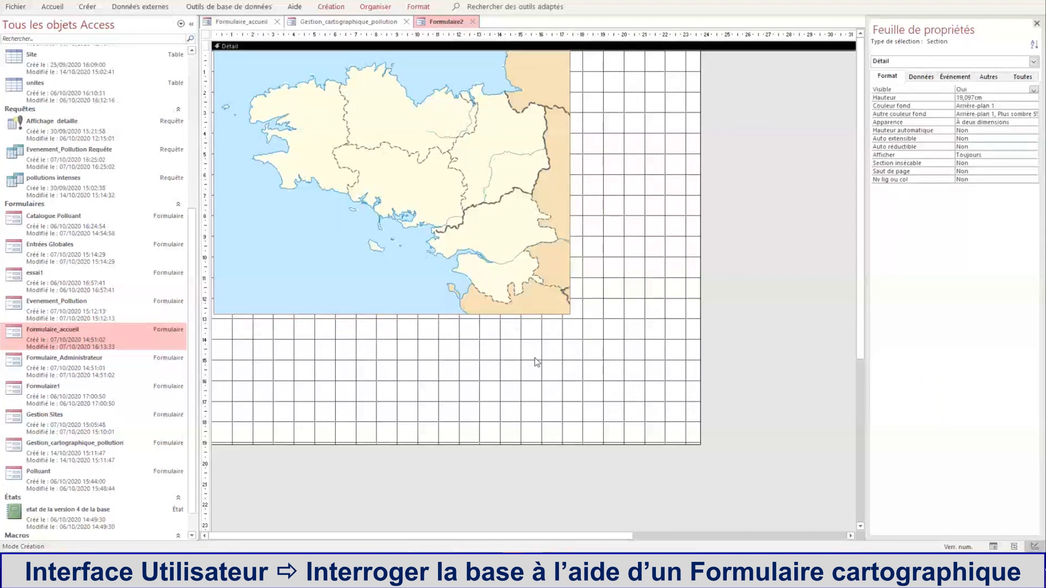
Reset the resized map image's Haut position to 0 cm.
{"action": "left_click", "coordinate": [485, 287]}
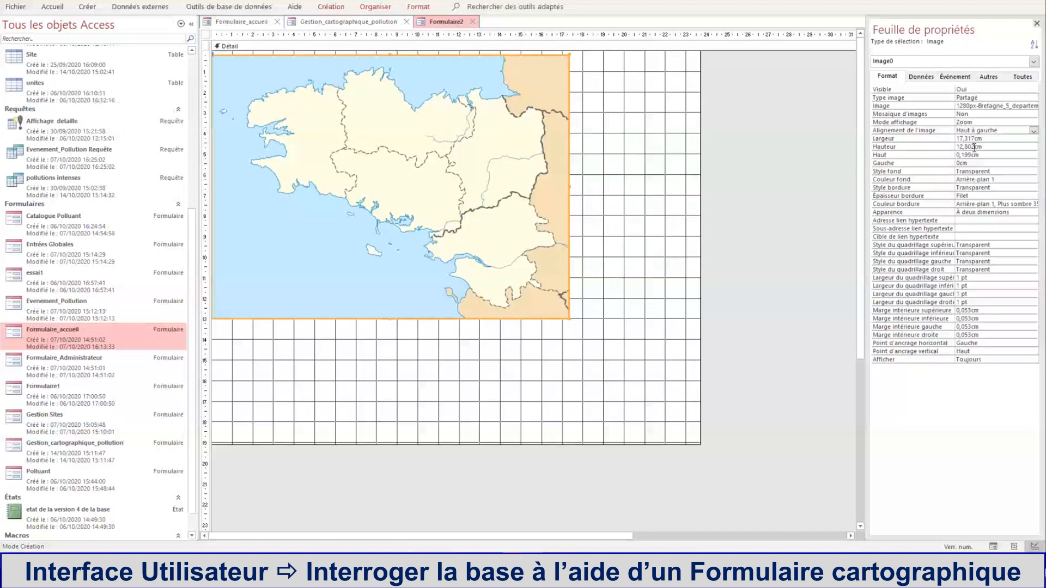
{"action": "left_click", "coordinate": [929, 157]}
{"action": "type", "text": "0"}
{"action": "key", "text": "Return"}
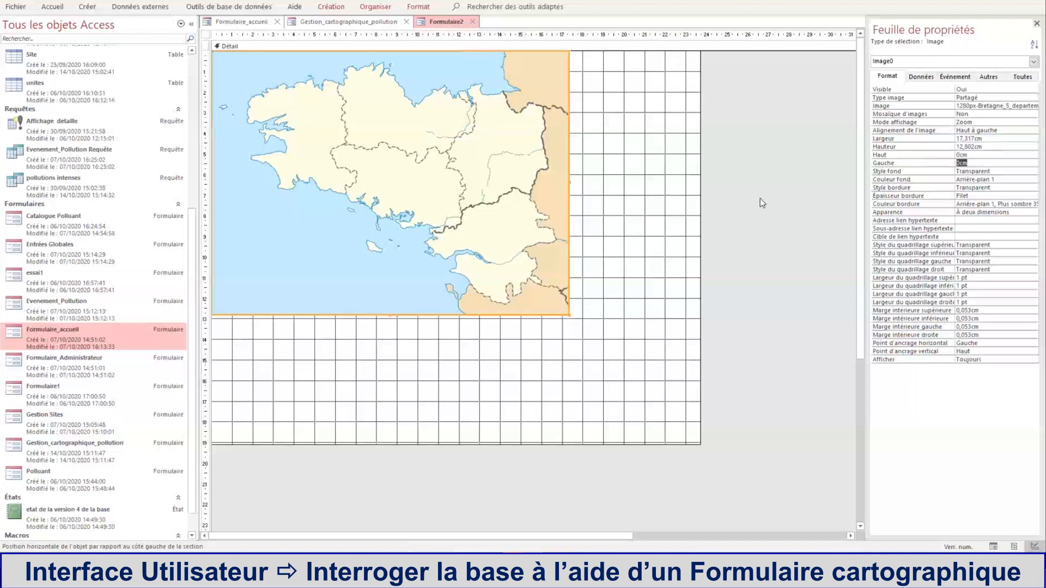
{"action": "left_click", "coordinate": [581, 224]}
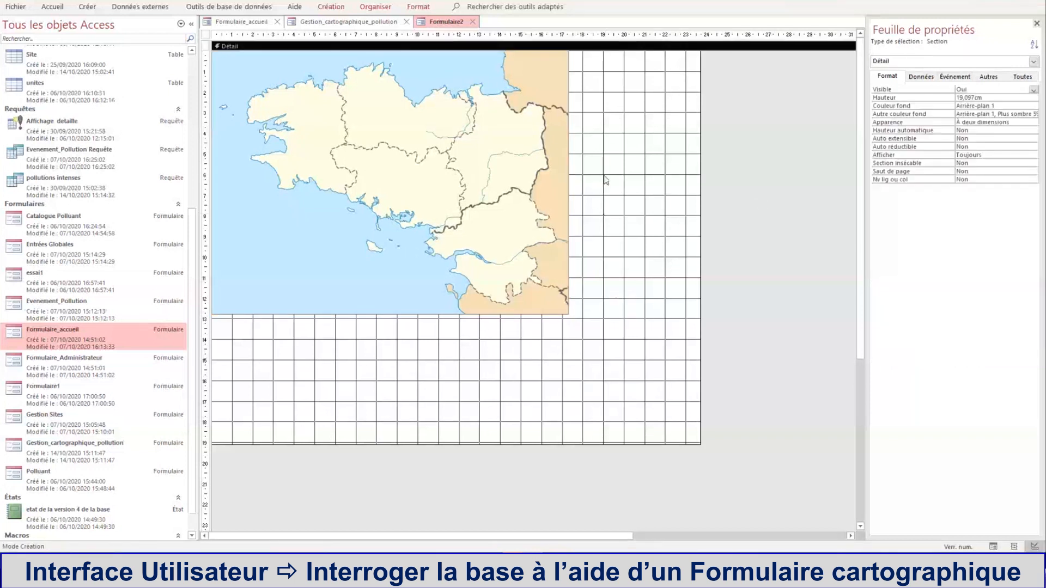
Display the Brittany map form in Form view and save it as Region_bretagne.
{"action": "right_click", "coordinate": [452, 29]}
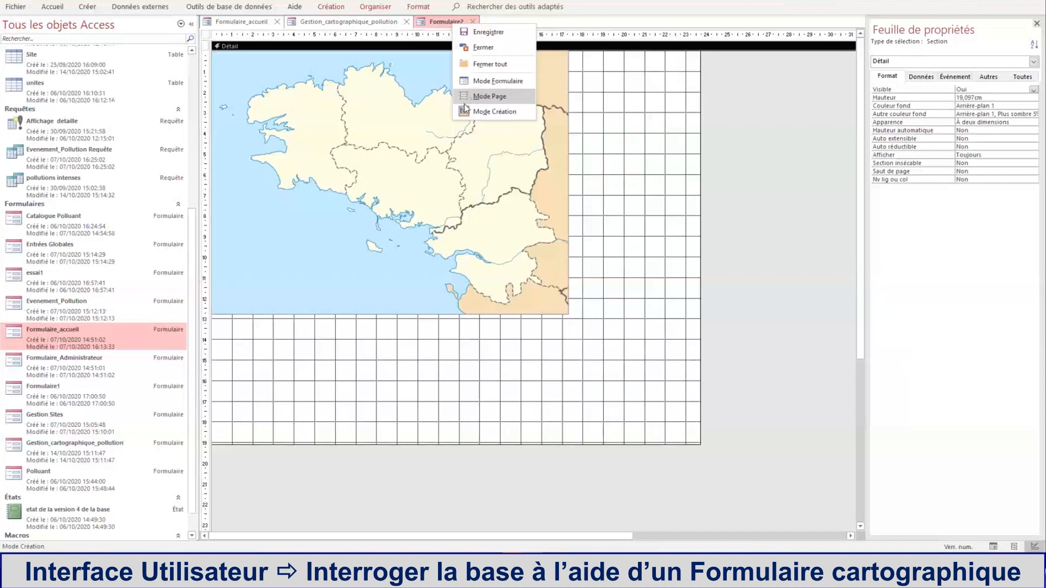
{"action": "left_click", "coordinate": [488, 81]}
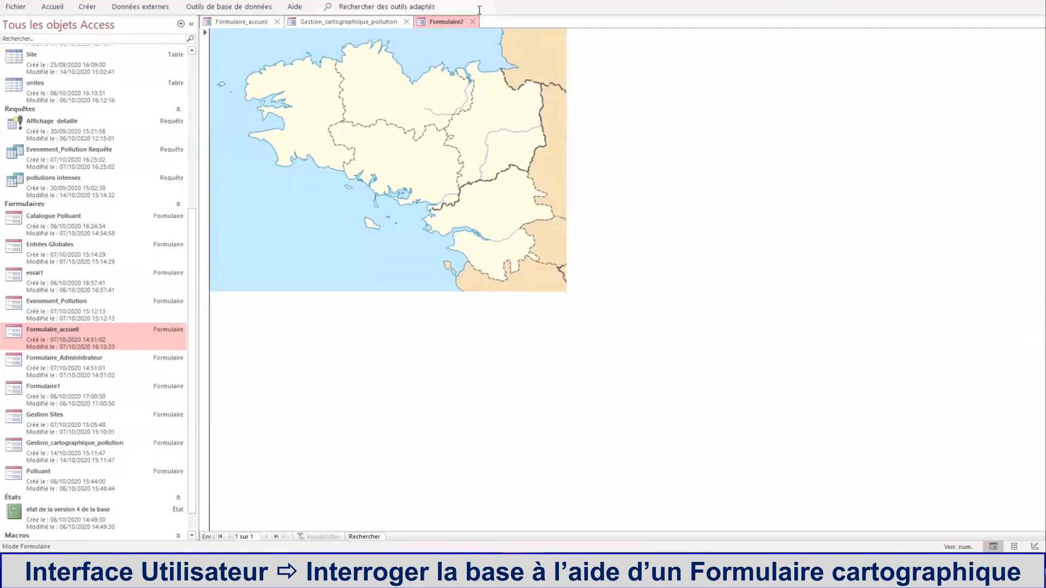
{"action": "right_click", "coordinate": [446, 22]}
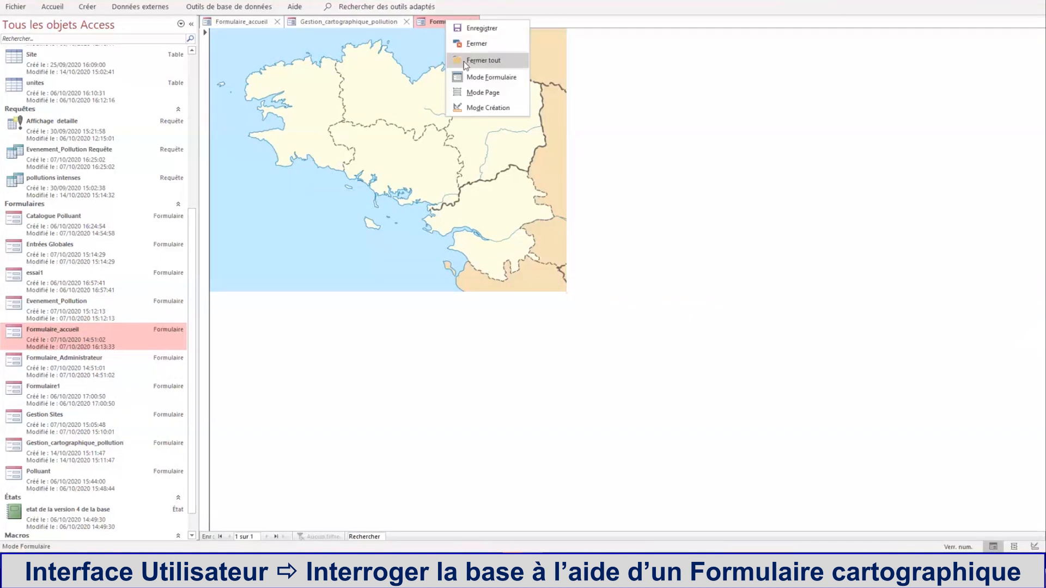
{"action": "left_click", "coordinate": [478, 32]}
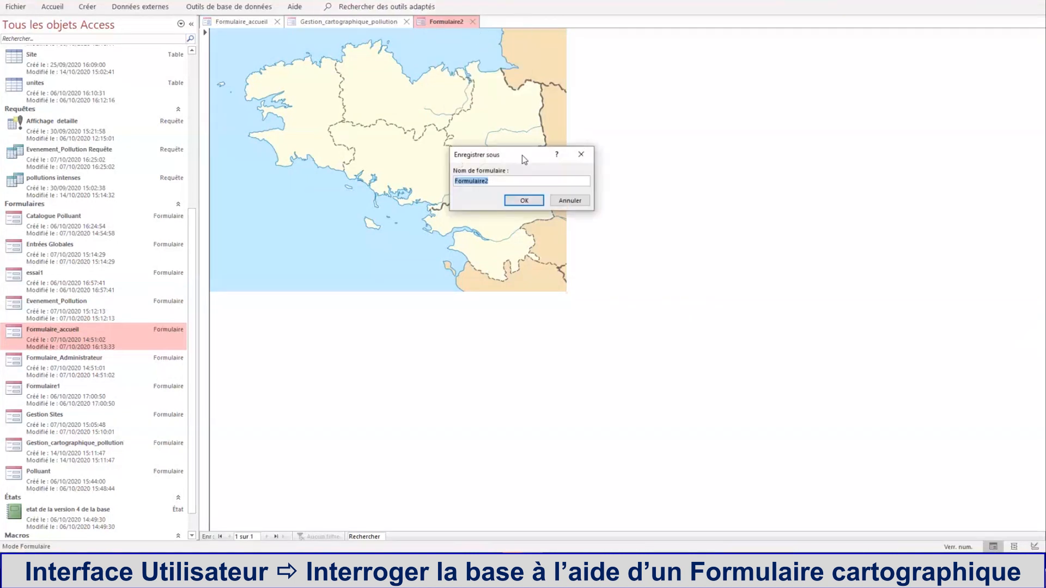
{"action": "left_click_drag", "start_coordinate": [522, 155], "coordinate": [501, 125]}
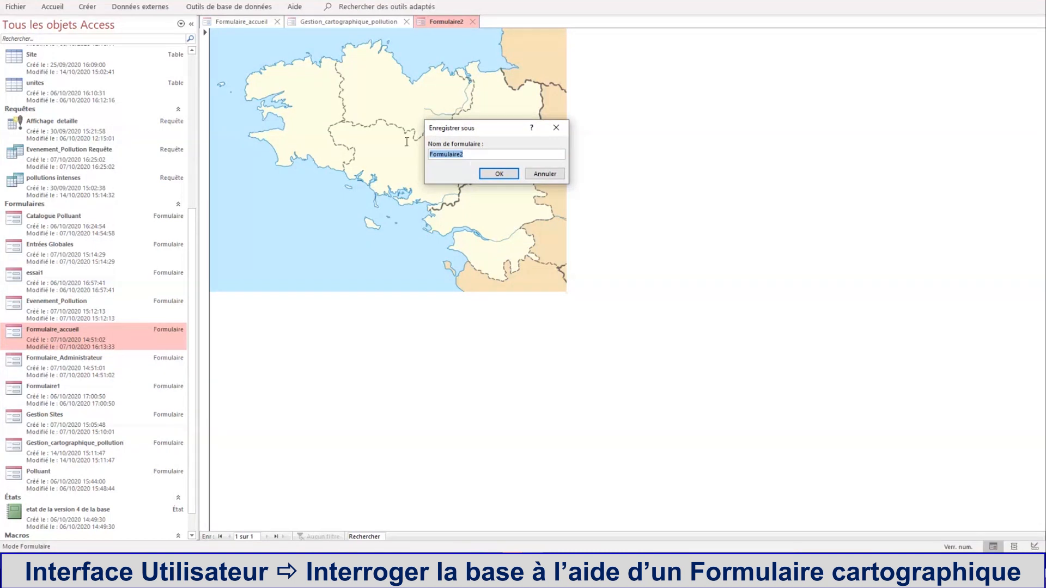
{"action": "type", "text": "Region_bretagne"}
{"action": "left_click", "coordinate": [510, 173]}
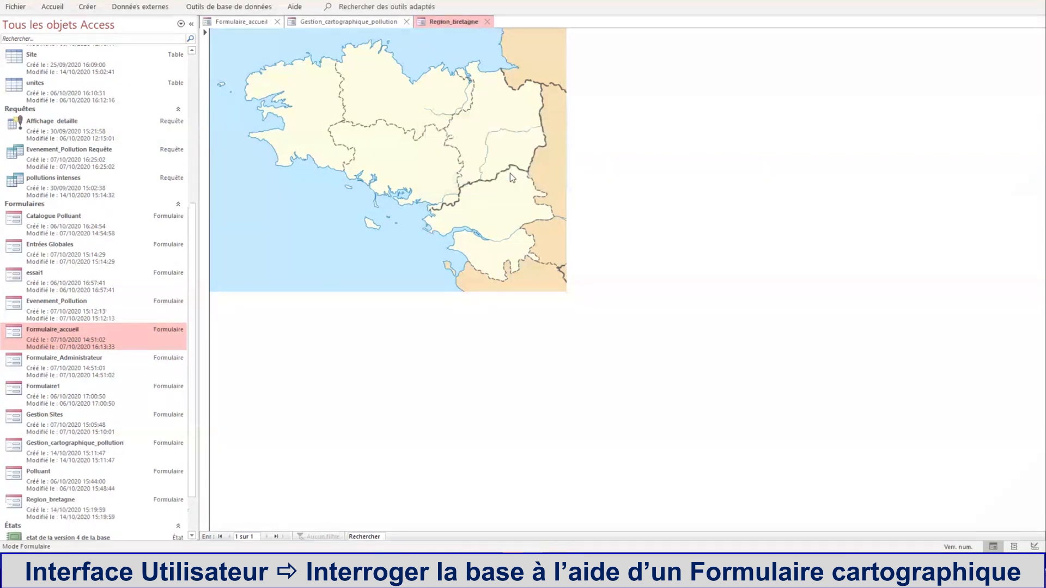
Compare Region_bretagne with Gestion_cartographique_pollution and display the latter in Design view.
{"action": "left_click", "coordinate": [317, 25]}
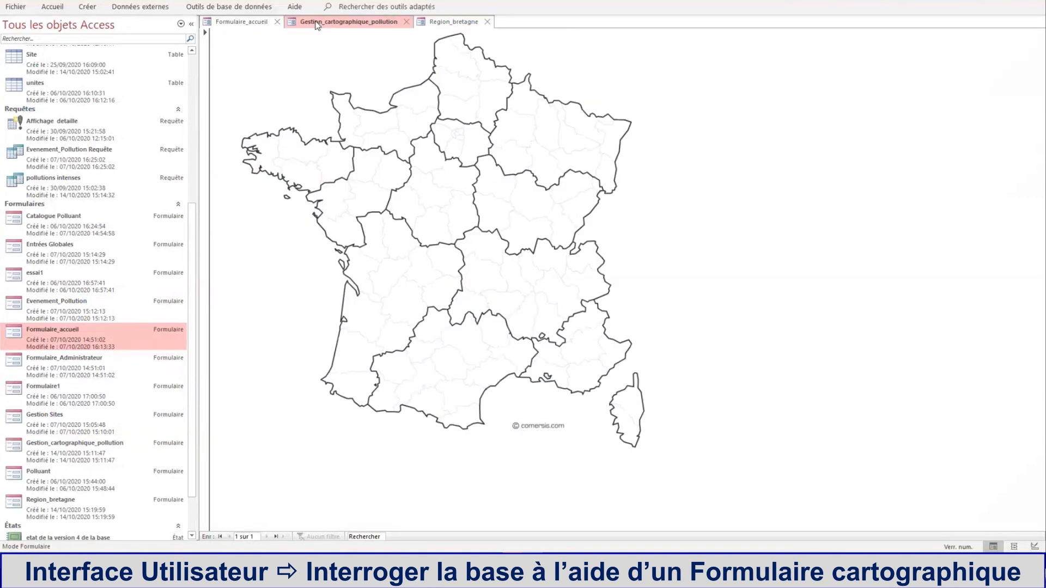
{"action": "left_click", "coordinate": [445, 23]}
{"action": "left_click", "coordinate": [334, 27]}
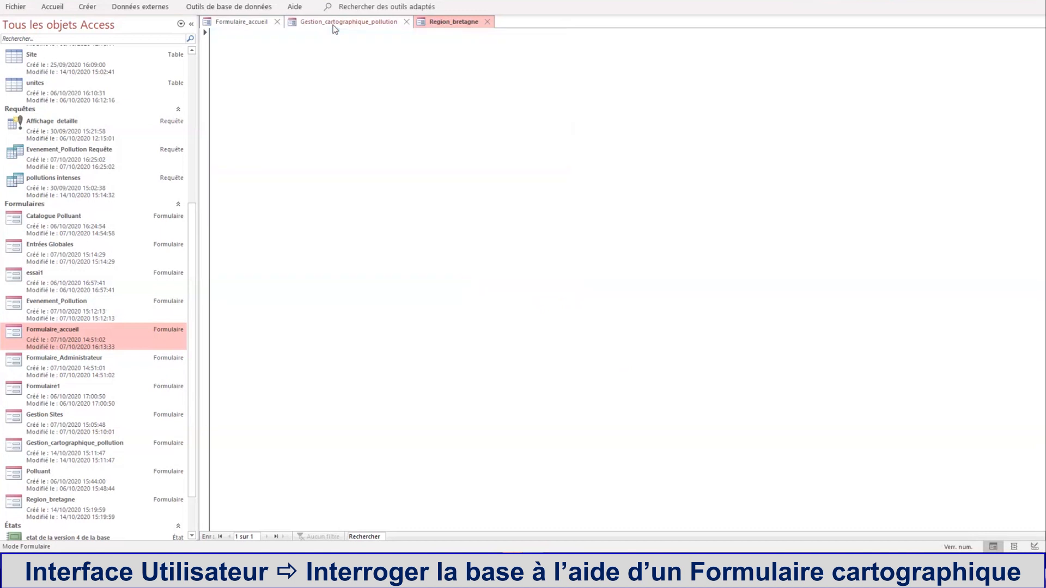
{"action": "left_click", "coordinate": [445, 23]}
{"action": "left_click", "coordinate": [386, 23]}
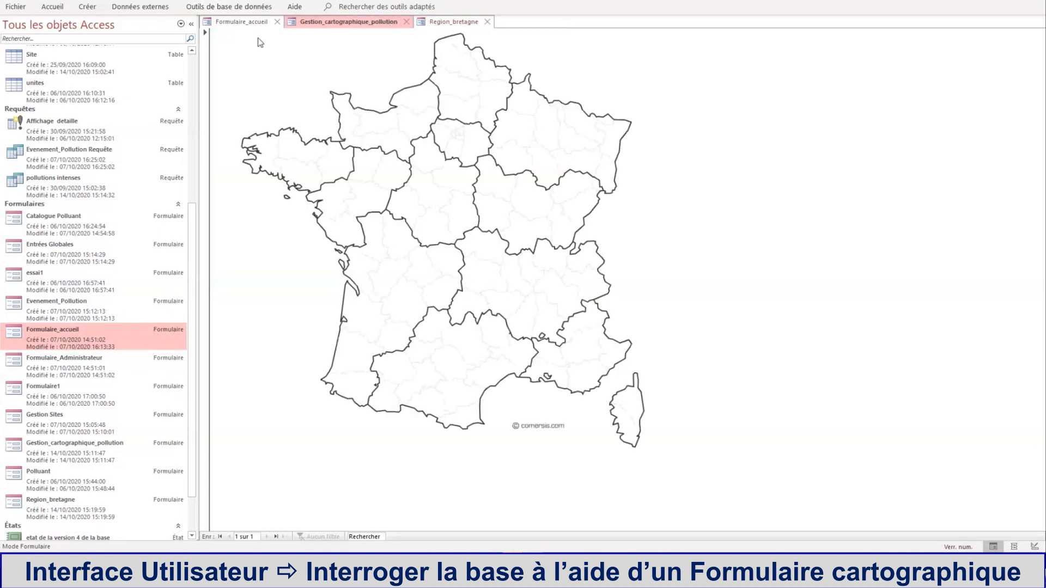
{"action": "right_click", "coordinate": [334, 27]}
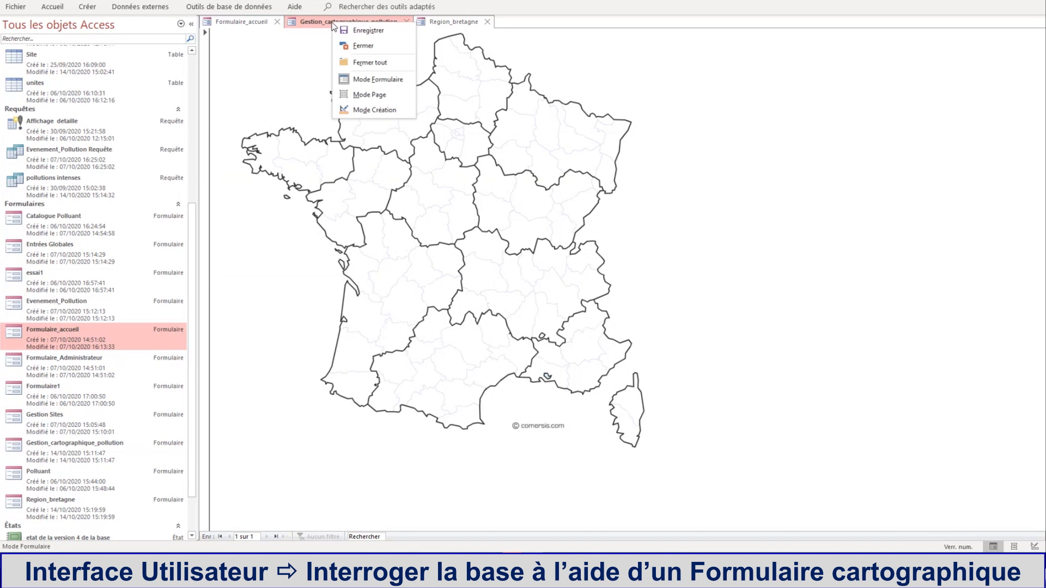
{"action": "left_click", "coordinate": [344, 111]}
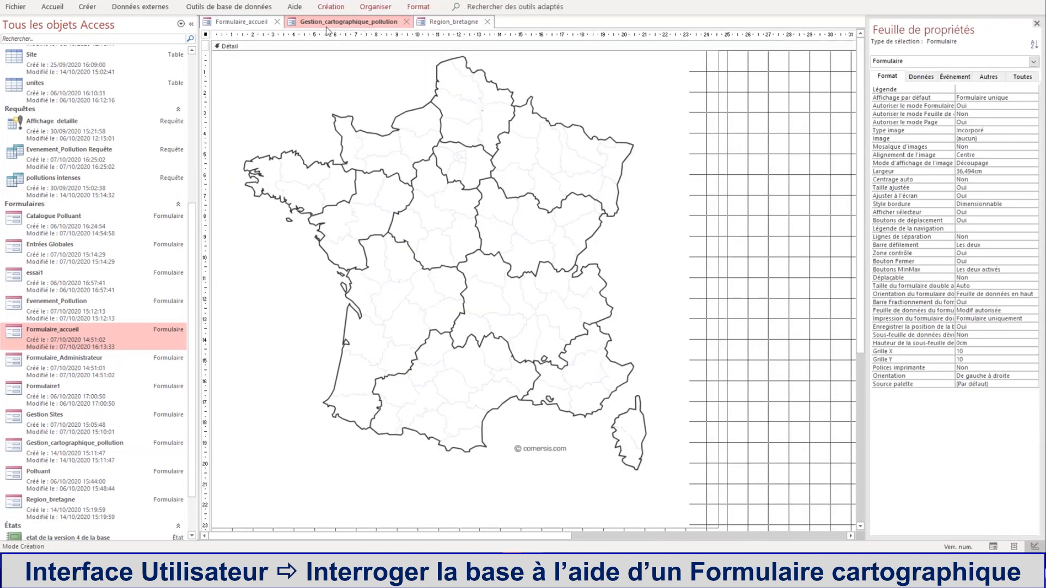
Close Region_bretagne and Formulaire_accueil, saving the structure changes to Formulaire_accueil.
{"action": "left_click", "coordinate": [487, 22]}
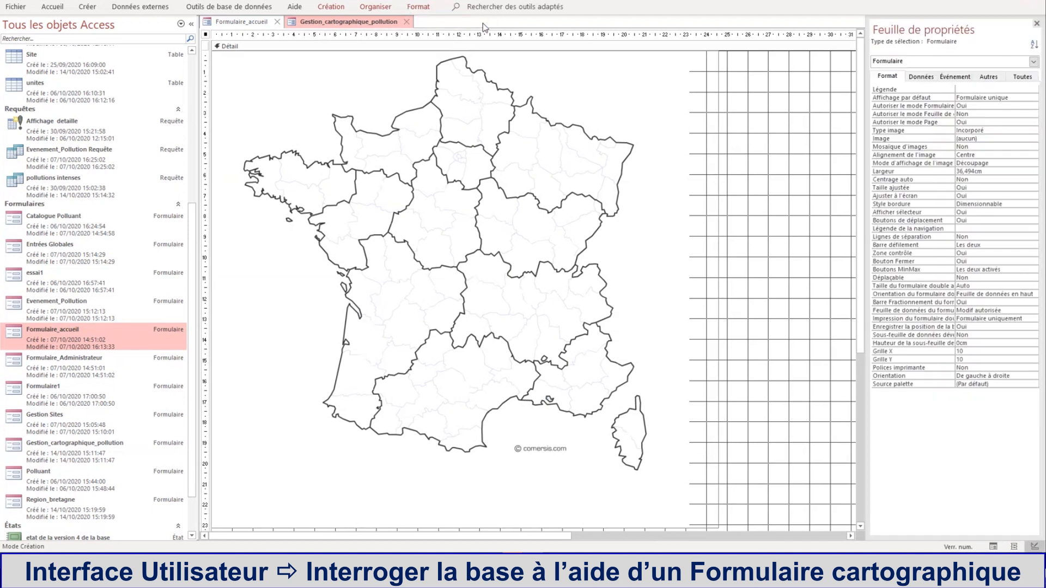
{"action": "left_click", "coordinate": [277, 22]}
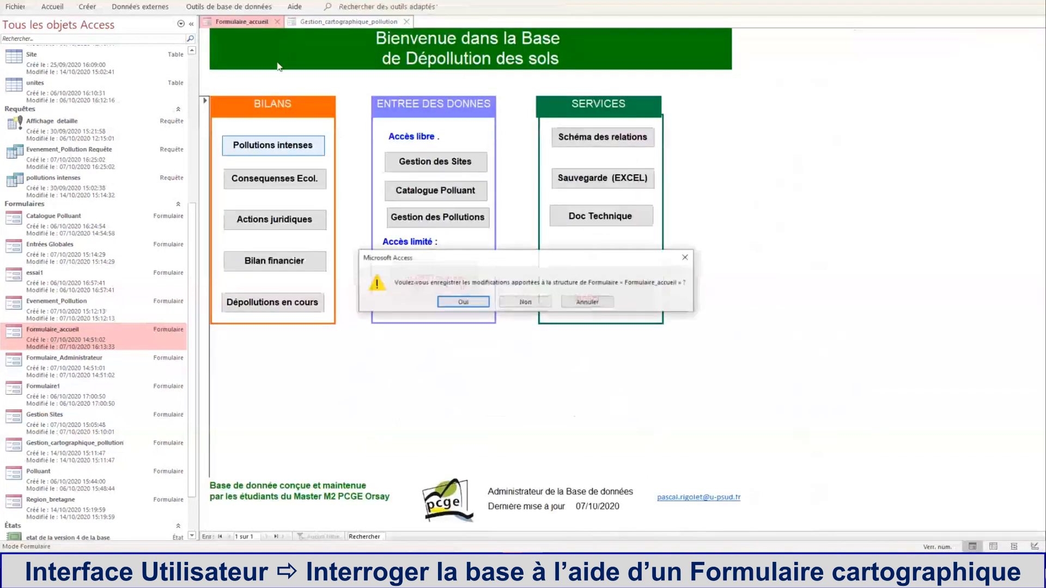
{"action": "left_click", "coordinate": [463, 301]}
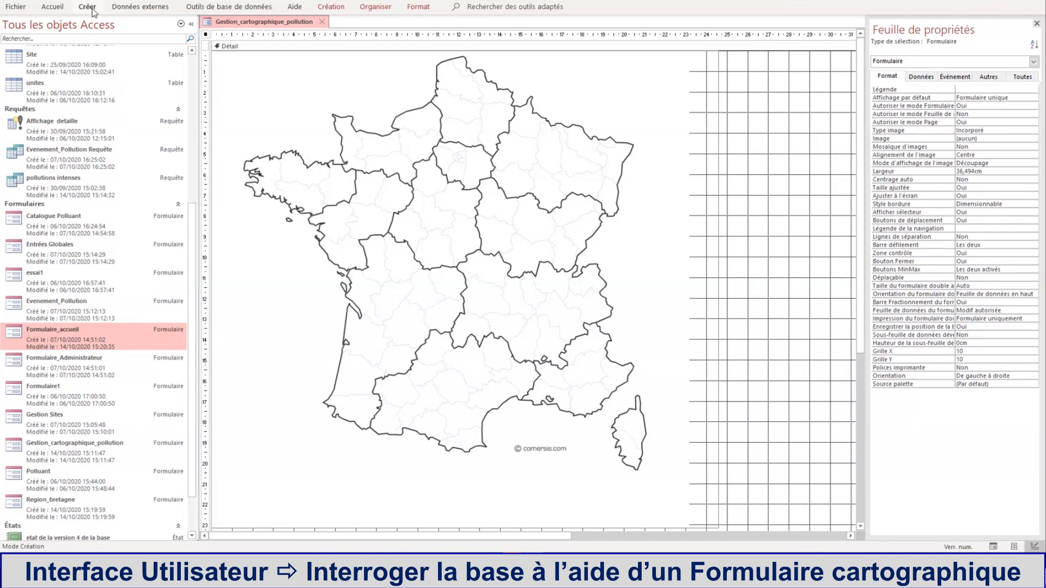
Draw a command button about 5 × 2.9 cm over Brittany on the France map.
{"action": "left_click", "coordinate": [330, 7]}
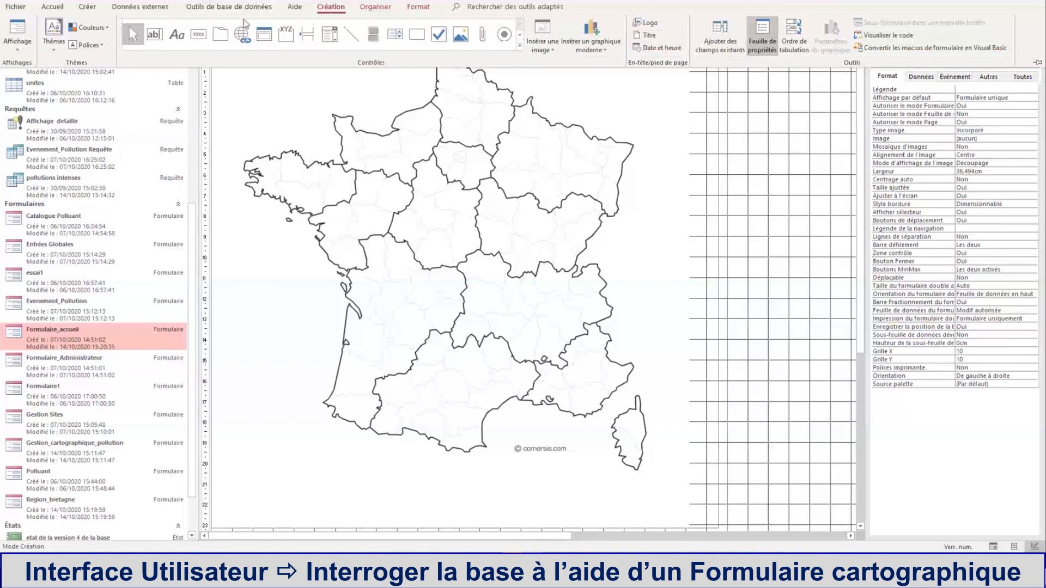
{"action": "left_click", "coordinate": [203, 39]}
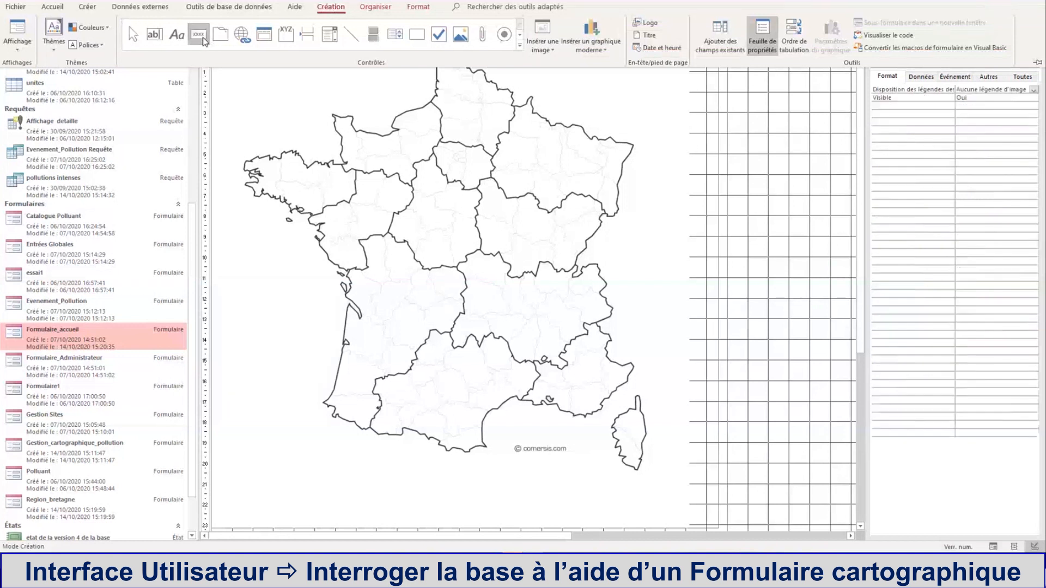
{"action": "left_click", "coordinate": [238, 138]}
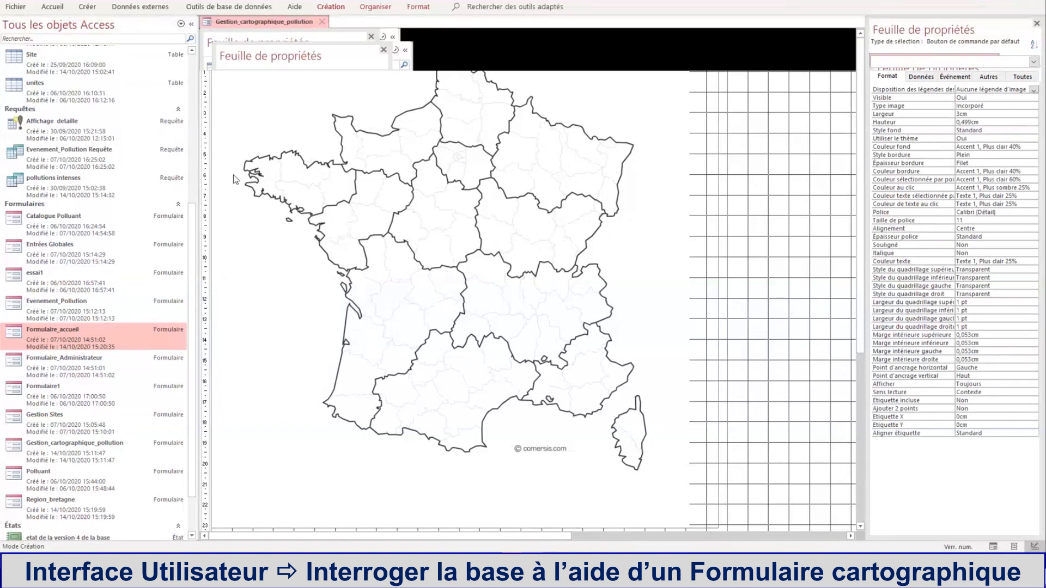
{"action": "mouse_move", "coordinate": [238, 133]}
{"action": "left_mouse_down"}
{"action": "mouse_move", "coordinate": [235, 164]}
{"action": "mouse_move", "coordinate": [280, 218]}
{"action": "mouse_move", "coordinate": [345, 214]}
{"action": "mouse_move", "coordinate": [345, 192]}
{"action": "left_mouse_up"}
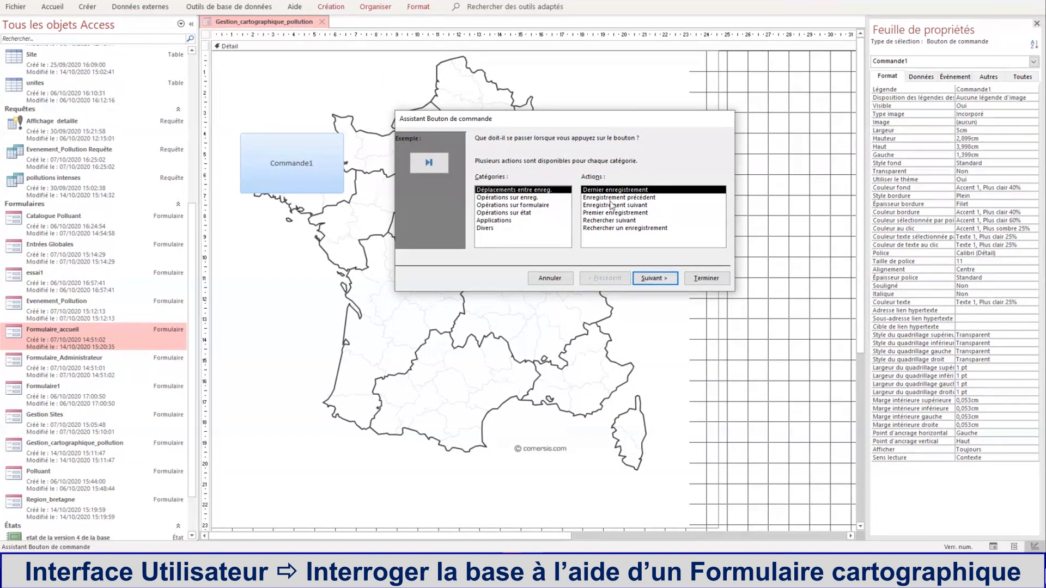
Assign the button the form operation Ouvrir un formulaire with Region_bretagne as the form it opens.
{"action": "left_click", "coordinate": [509, 205]}
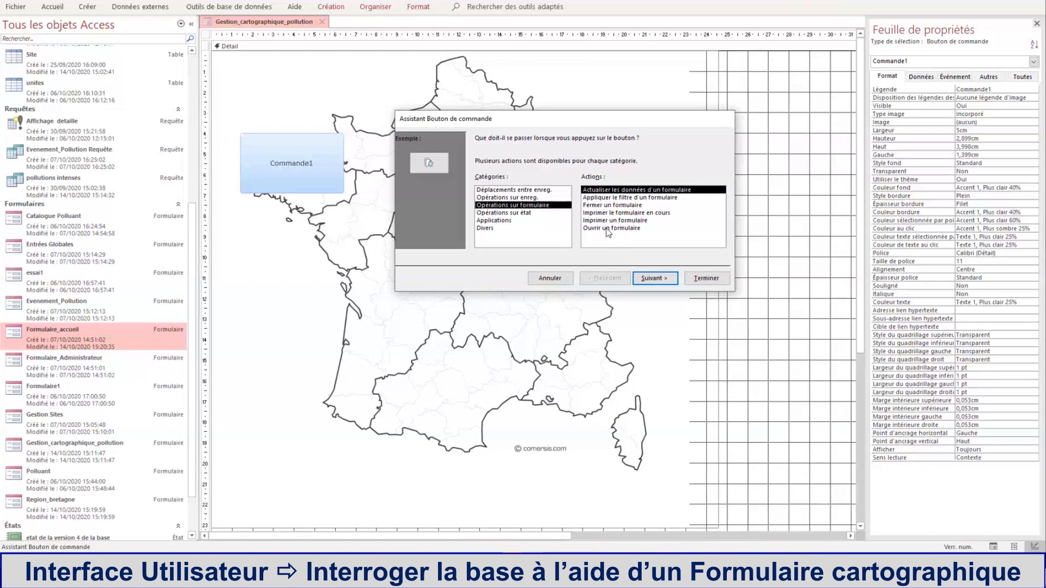
{"action": "left_click", "coordinate": [608, 228]}
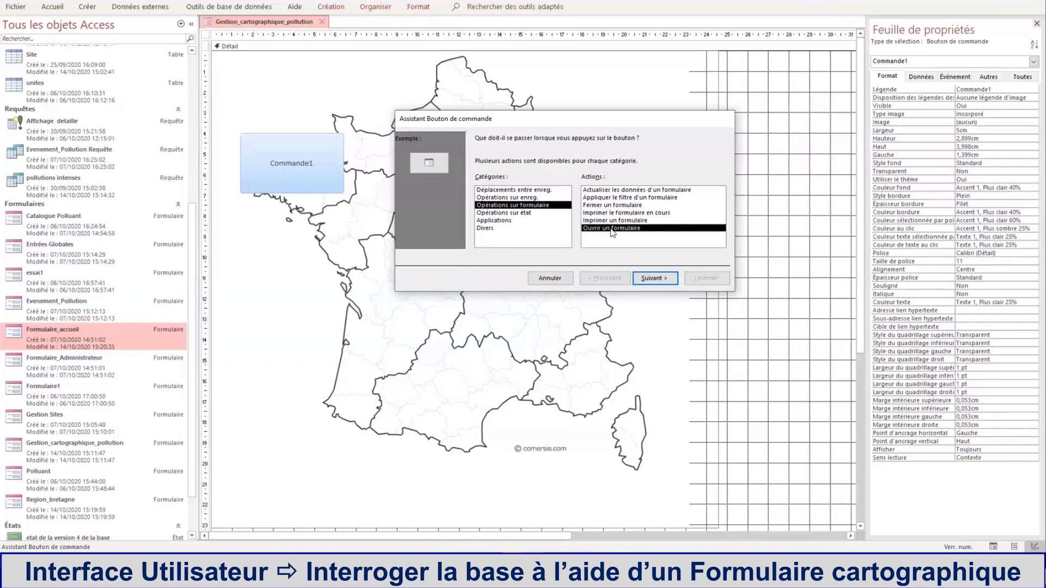
{"action": "left_click", "coordinate": [655, 280]}
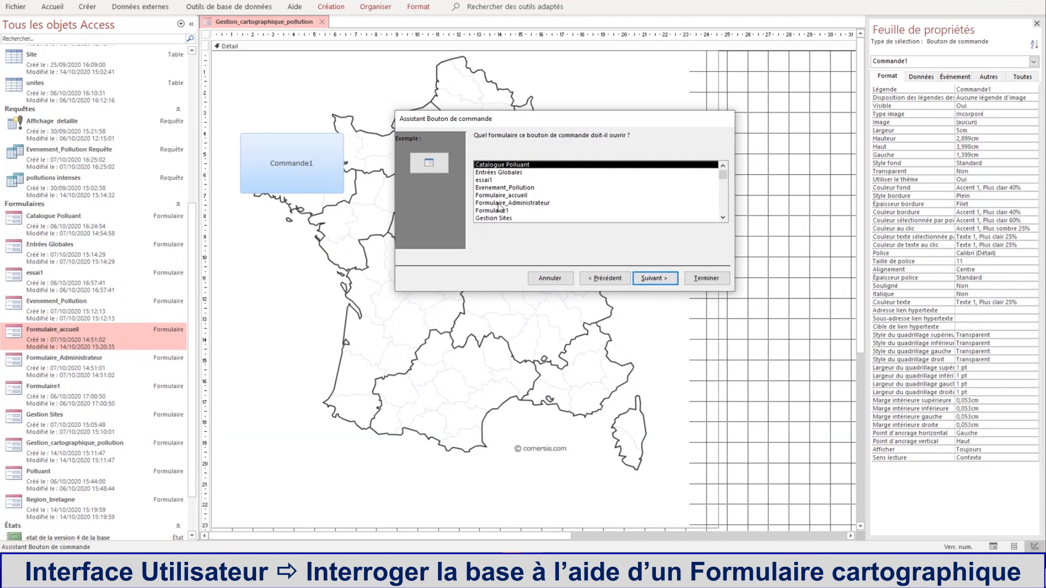
{"action": "scroll", "coordinate": [501, 206], "scroll_direction": "down", "scroll_amount": 1}
{"action": "scroll", "coordinate": [499, 202], "scroll_direction": "down", "scroll_amount": 2}
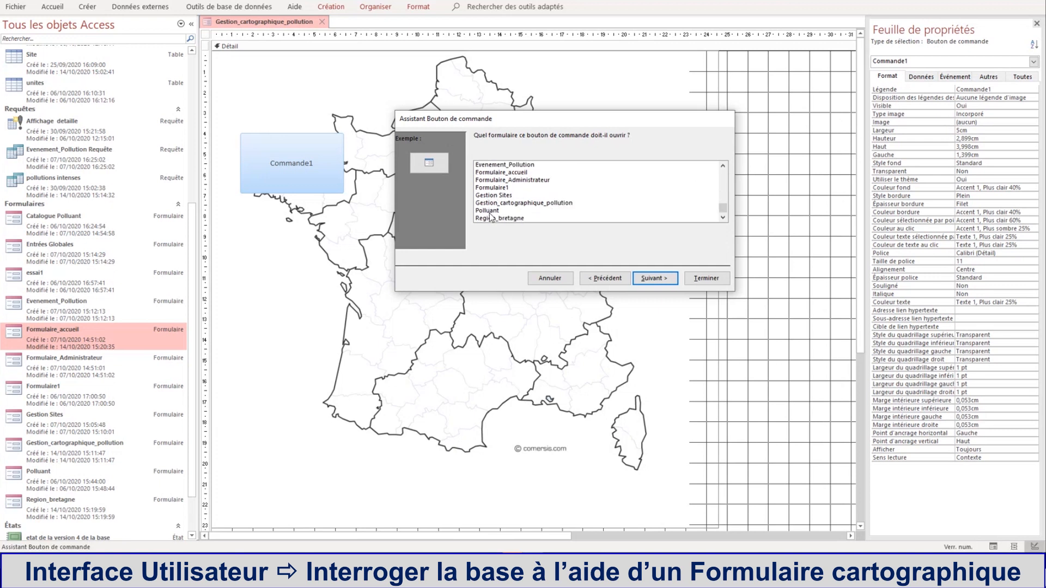
{"action": "left_click", "coordinate": [499, 219]}
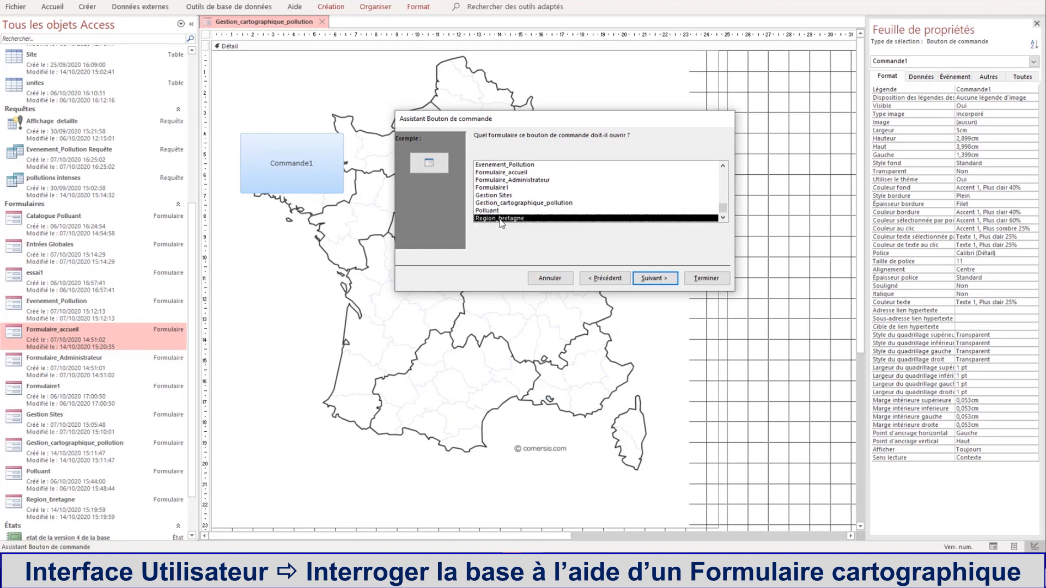
{"action": "left_click", "coordinate": [666, 282]}
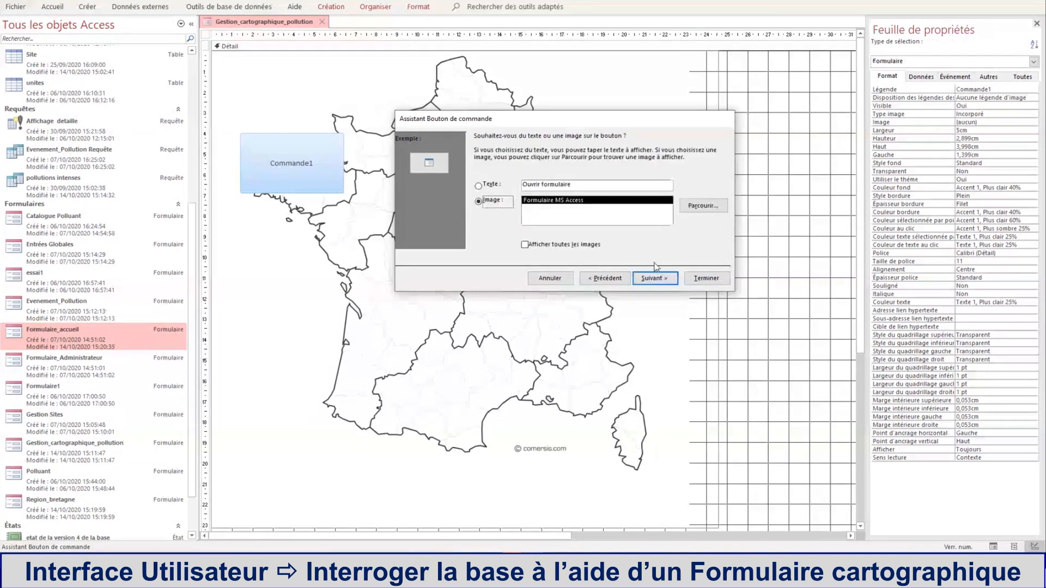
Choose text instead of an image for the button, clear its caption, and finish the wizard keeping the name Commande1.
{"action": "left_click", "coordinate": [478, 186]}
{"action": "left_click_drag", "start_coordinate": [570, 186], "coordinate": [512, 187]}
{"action": "key", "text": "BackSpace"}
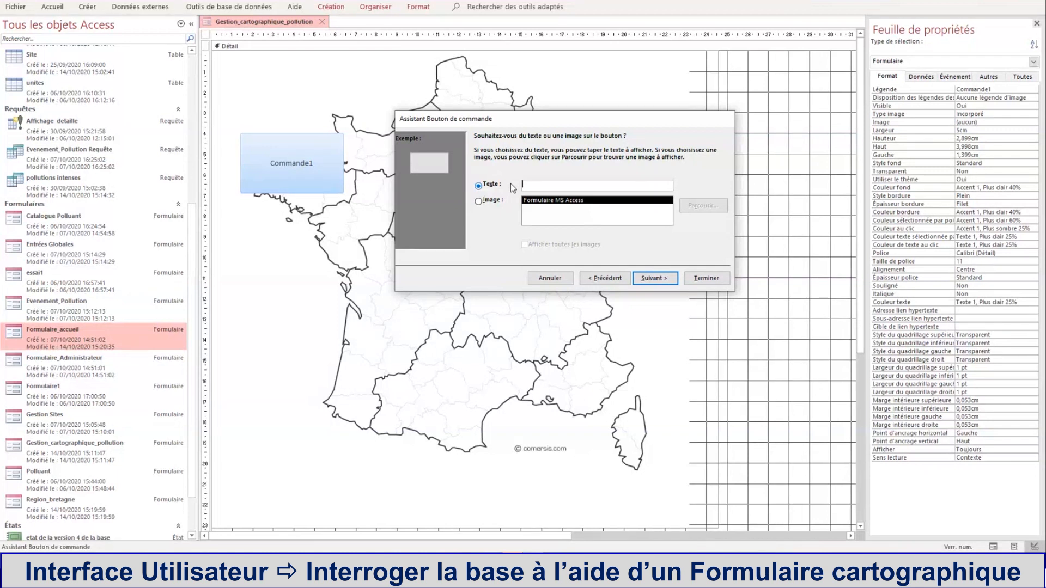
{"action": "left_click", "coordinate": [651, 278]}
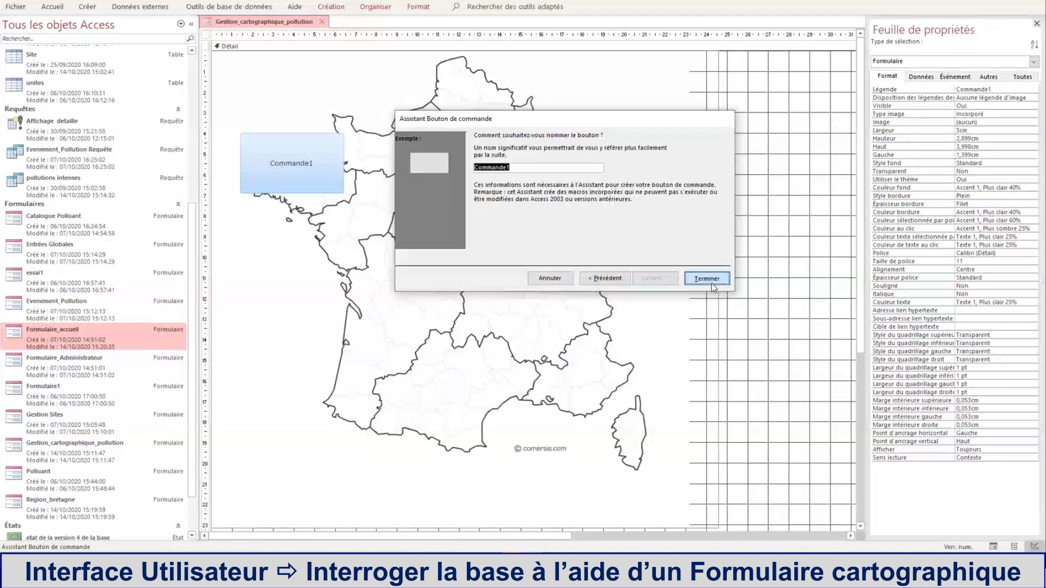
{"action": "left_click", "coordinate": [706, 278]}
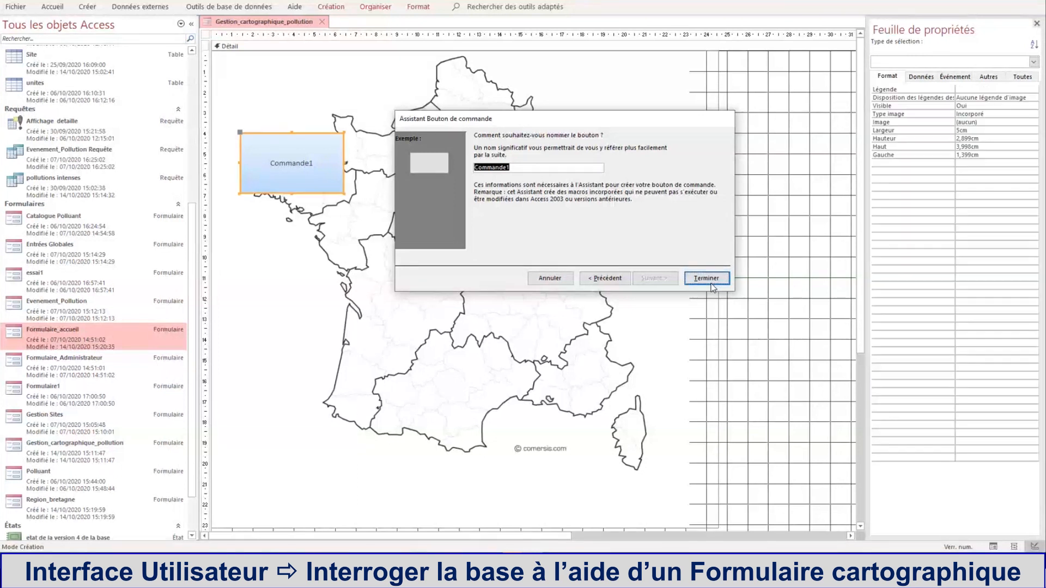
Move the blank button down over Brittany and resize it to about 4.2 × 3.3 cm.
{"action": "left_click", "coordinate": [244, 133]}
{"action": "left_click_drag", "start_coordinate": [244, 133], "coordinate": [243, 178]}
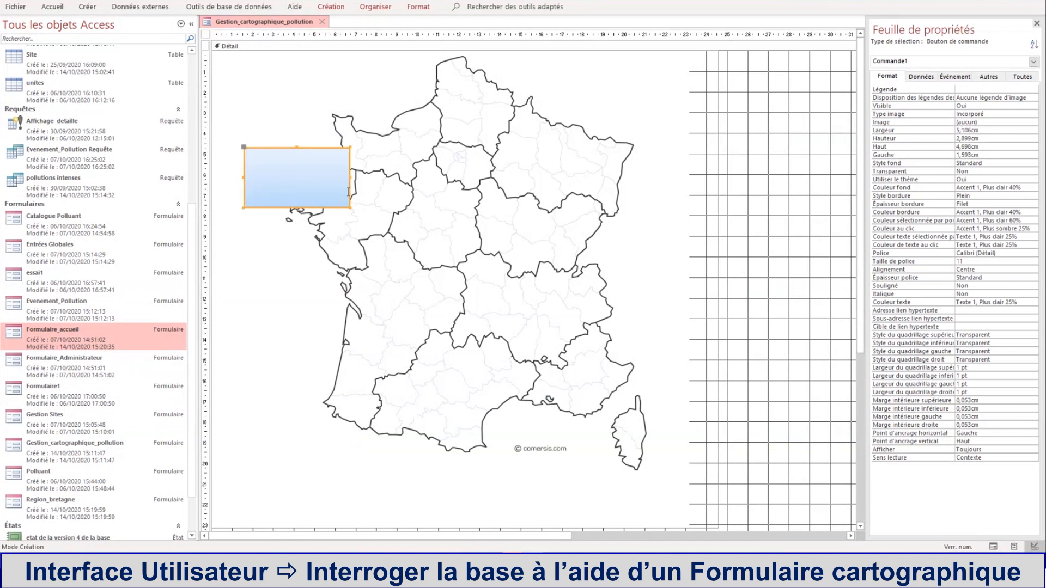
{"action": "left_click_drag", "start_coordinate": [350, 208], "coordinate": [324, 214]}
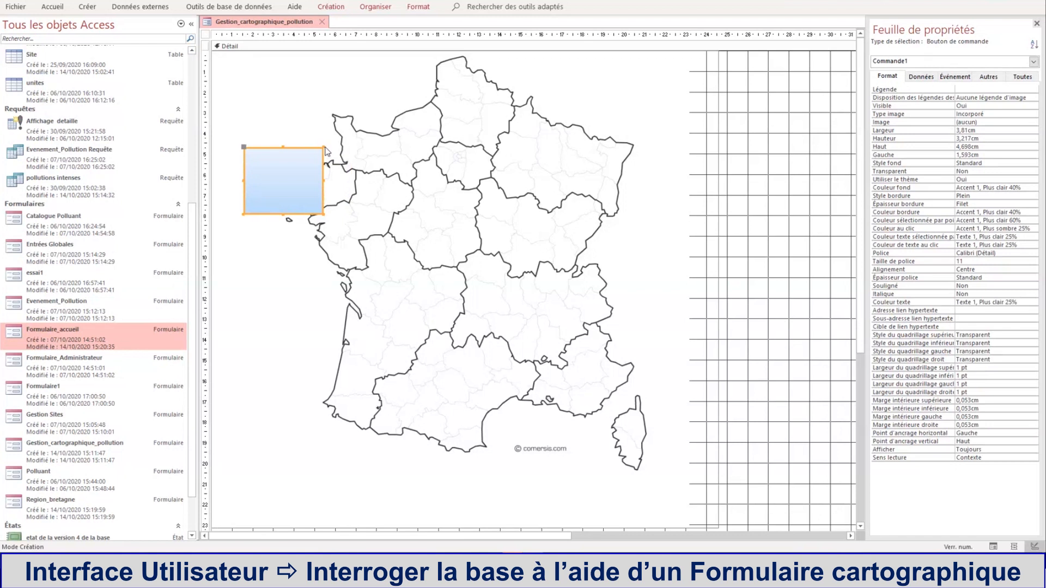
{"action": "left_click_drag", "start_coordinate": [322, 147], "coordinate": [332, 144]}
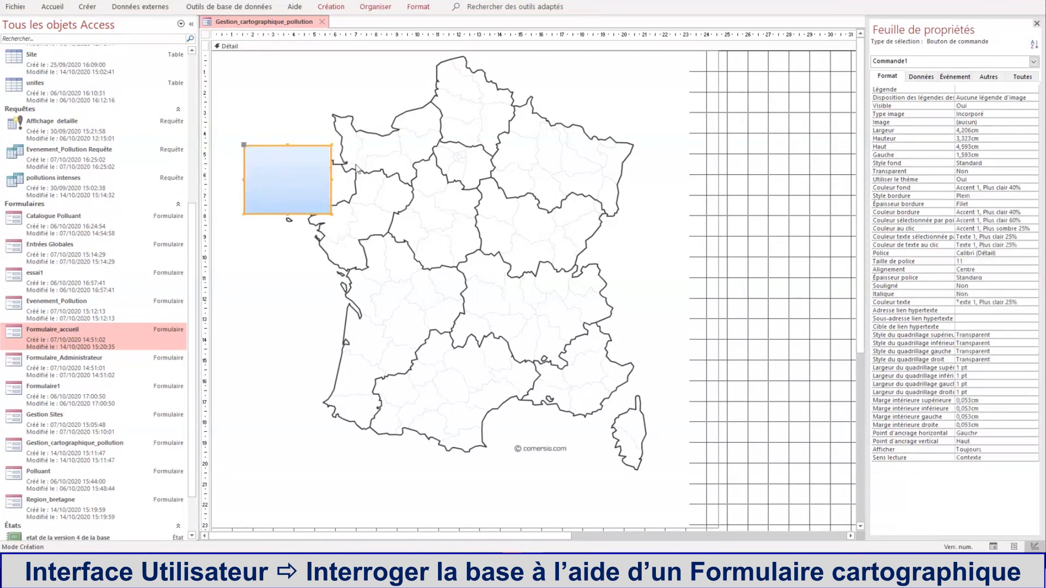
Reselect Commande1 by name and shift it slightly down, to about 4.9 cm from the form's upper edge.
{"action": "left_click", "coordinate": [256, 125]}
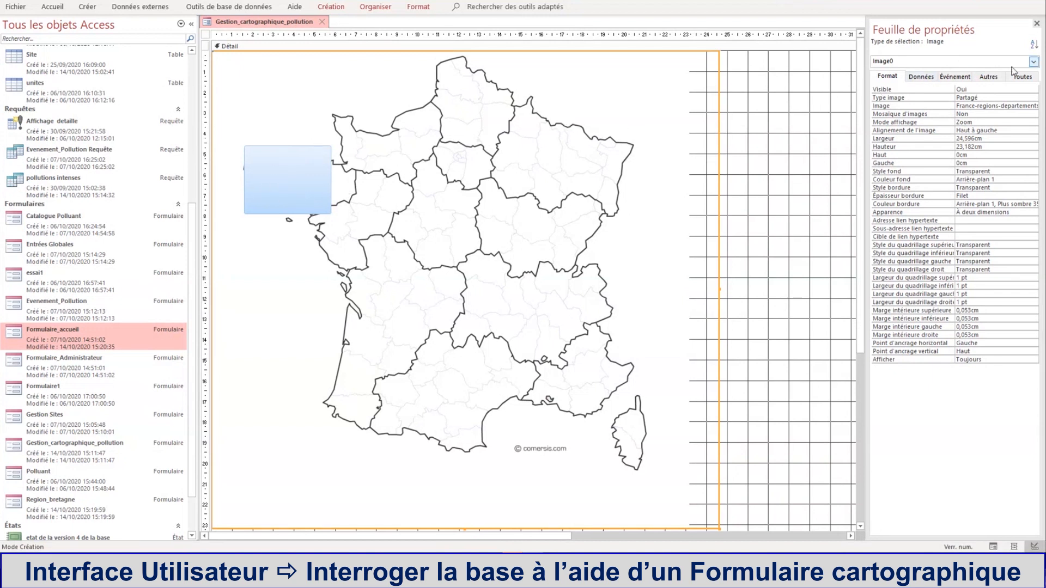
{"action": "left_click", "coordinate": [1035, 63]}
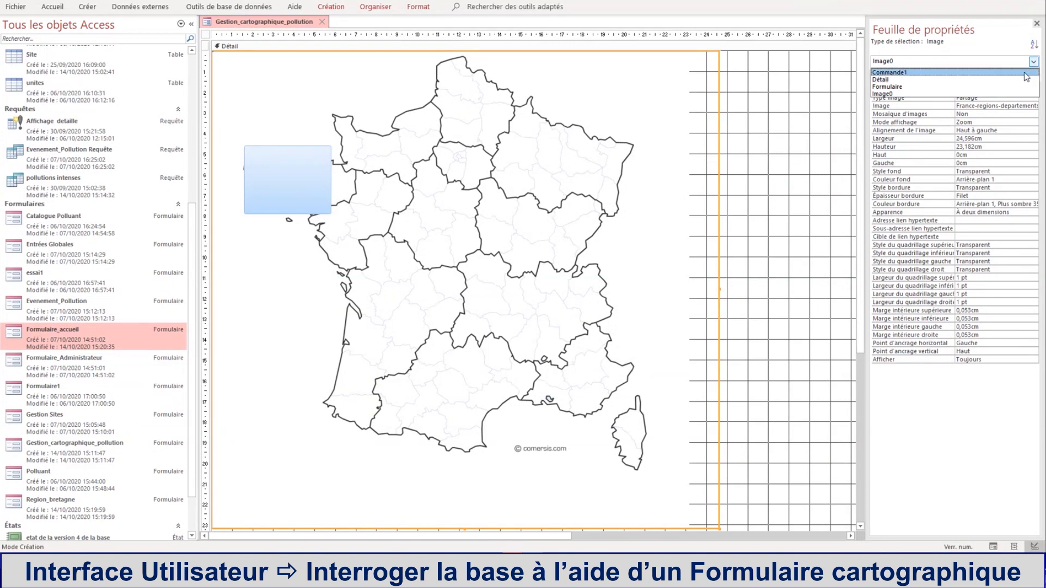
{"action": "left_click", "coordinate": [1026, 73]}
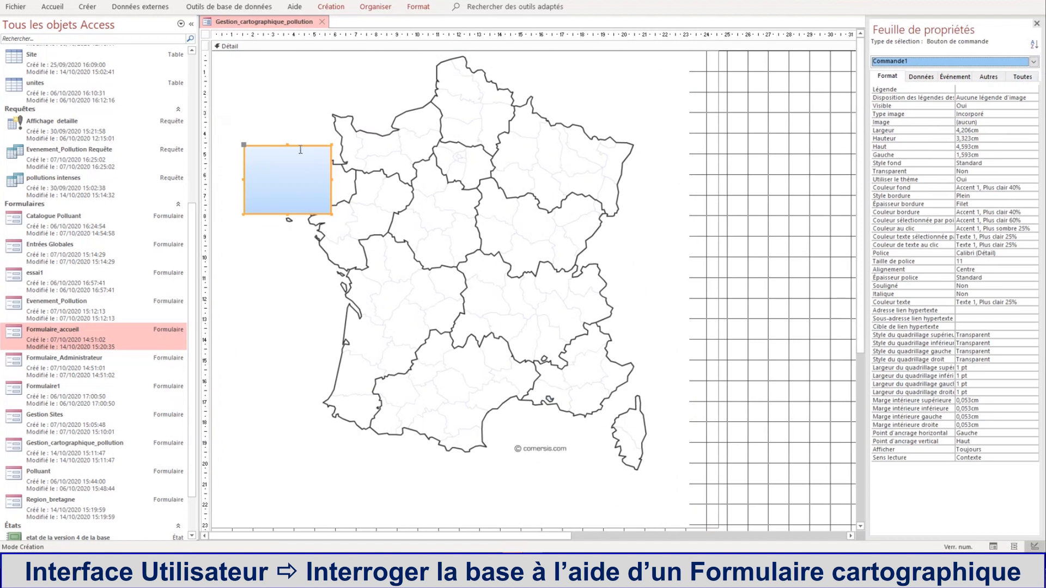
{"action": "mouse_move", "coordinate": [300, 150]}
{"action": "left_mouse_down"}
{"action": "mouse_move", "coordinate": [303, 98]}
{"action": "mouse_move", "coordinate": [304, 157]}
{"action": "left_mouse_up"}
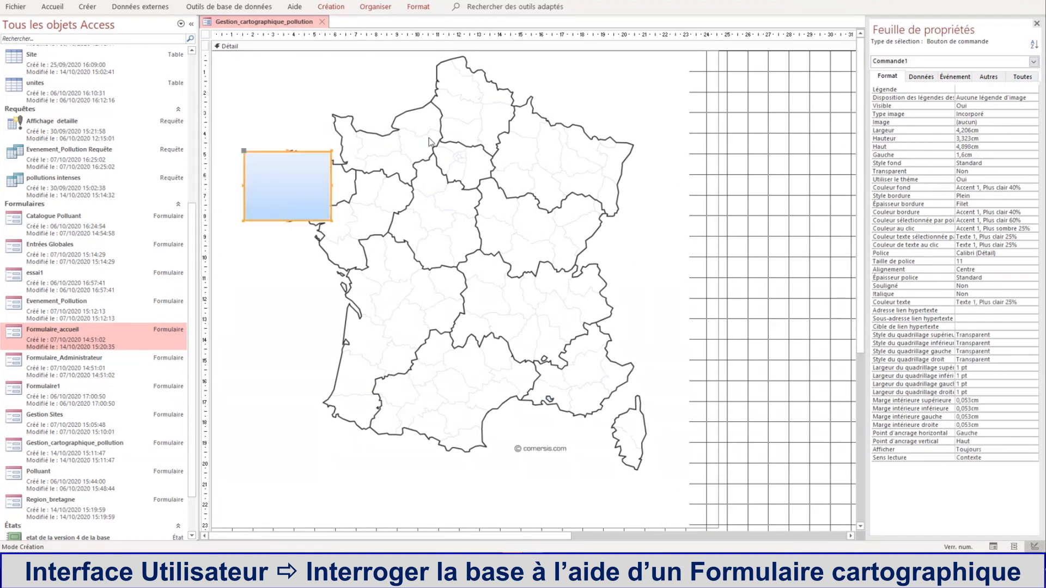
Reselect Commande1 and adjust it to cover Brittany at about 4.7 × 3.0 cm, with Haut about 4.7 cm and Gauche about 1.4 cm.
{"action": "left_click", "coordinate": [430, 141]}
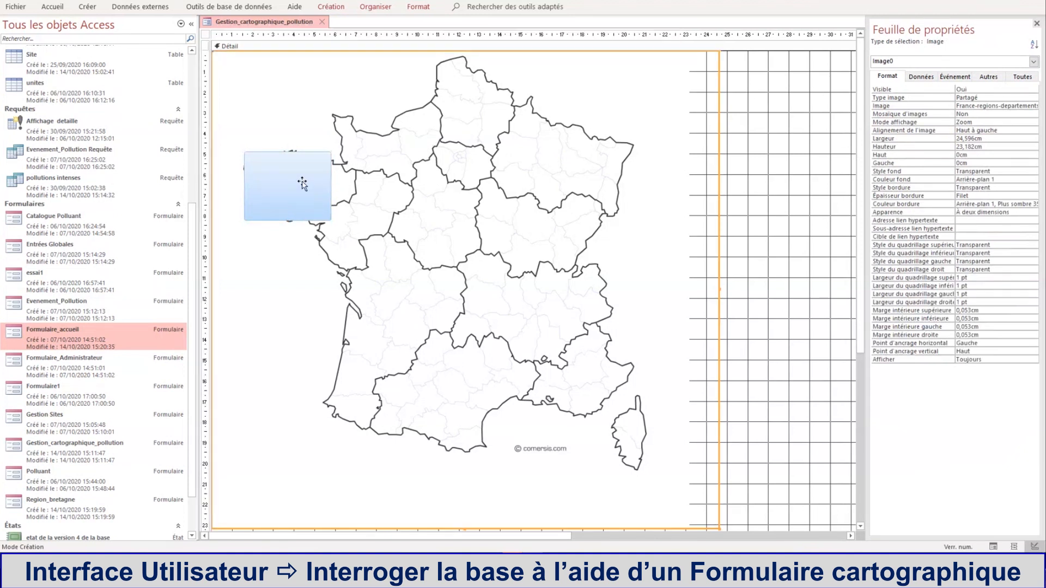
{"action": "left_click", "coordinate": [1034, 62]}
{"action": "left_click", "coordinate": [987, 72]}
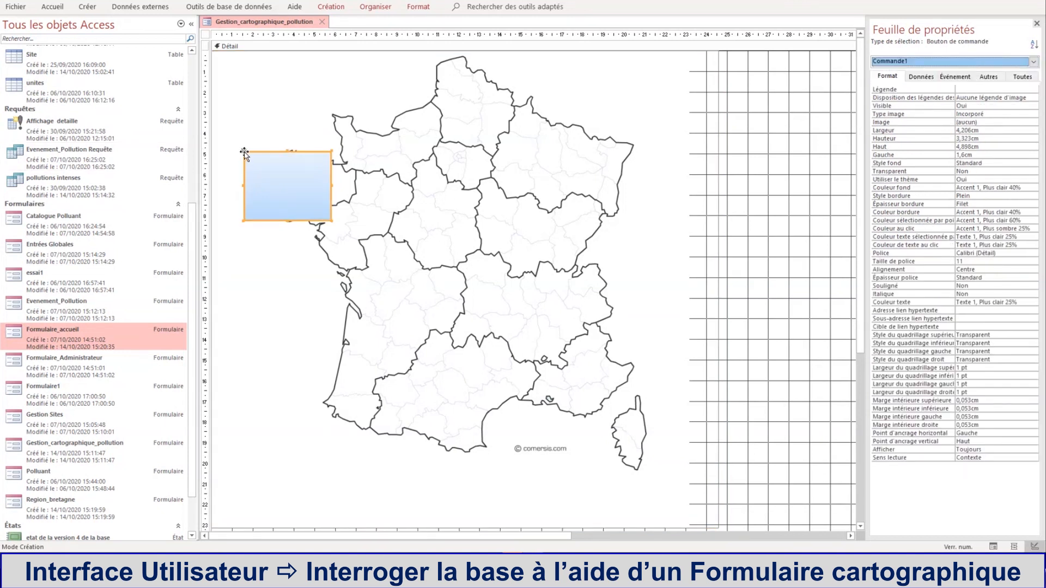
{"action": "left_click_drag", "start_coordinate": [330, 150], "coordinate": [294, 150]}
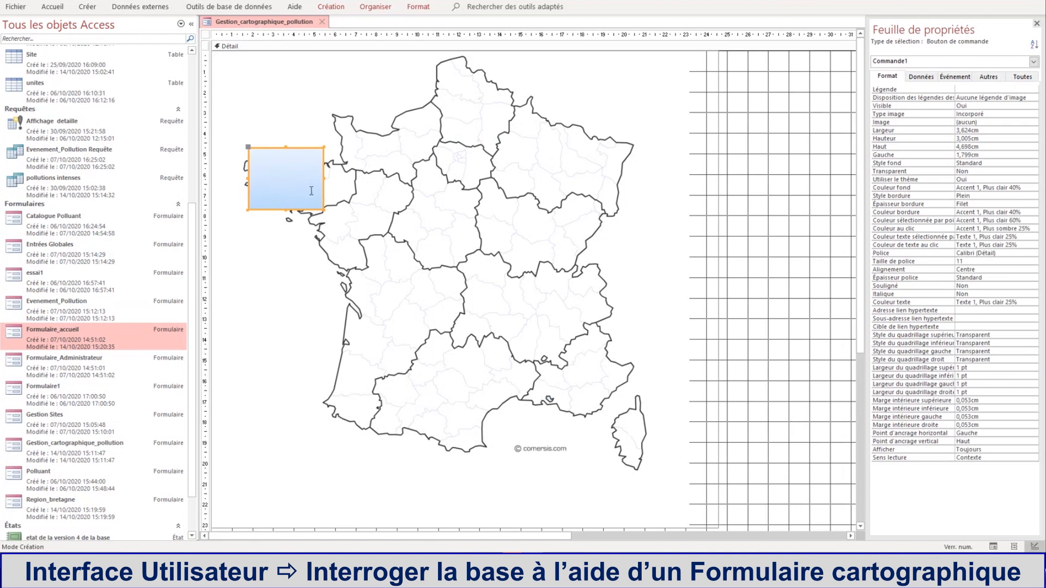
{"action": "left_click_drag", "start_coordinate": [249, 210], "coordinate": [240, 209]}
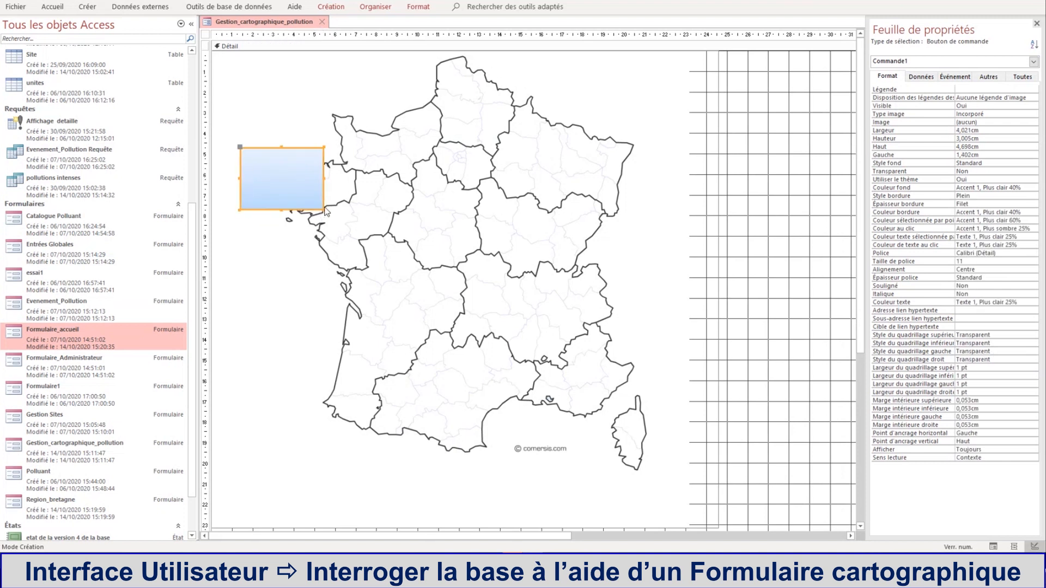
{"action": "left_click_drag", "start_coordinate": [324, 180], "coordinate": [339, 180]}
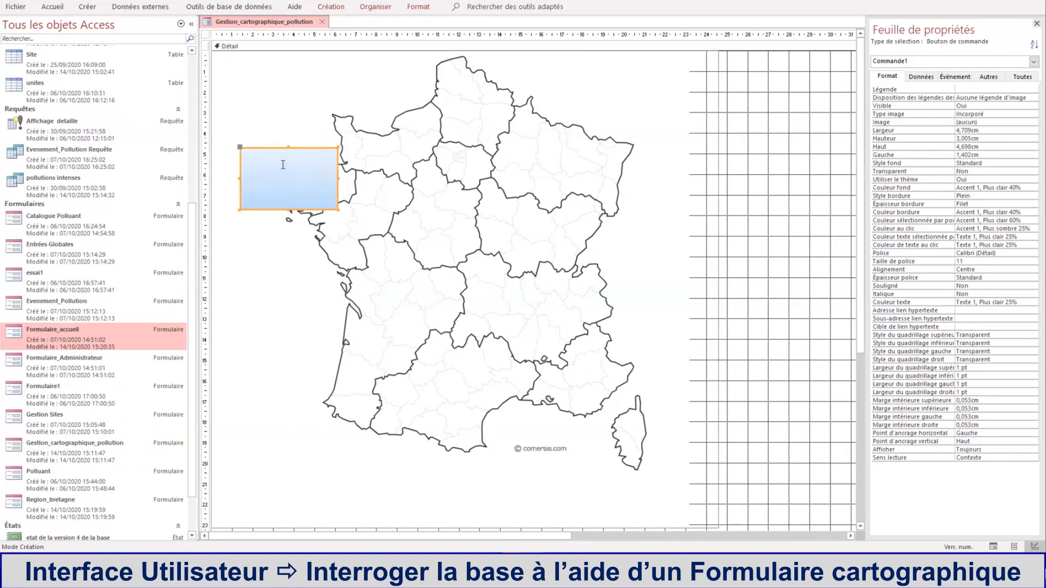
{"action": "left_click", "coordinate": [277, 123]}
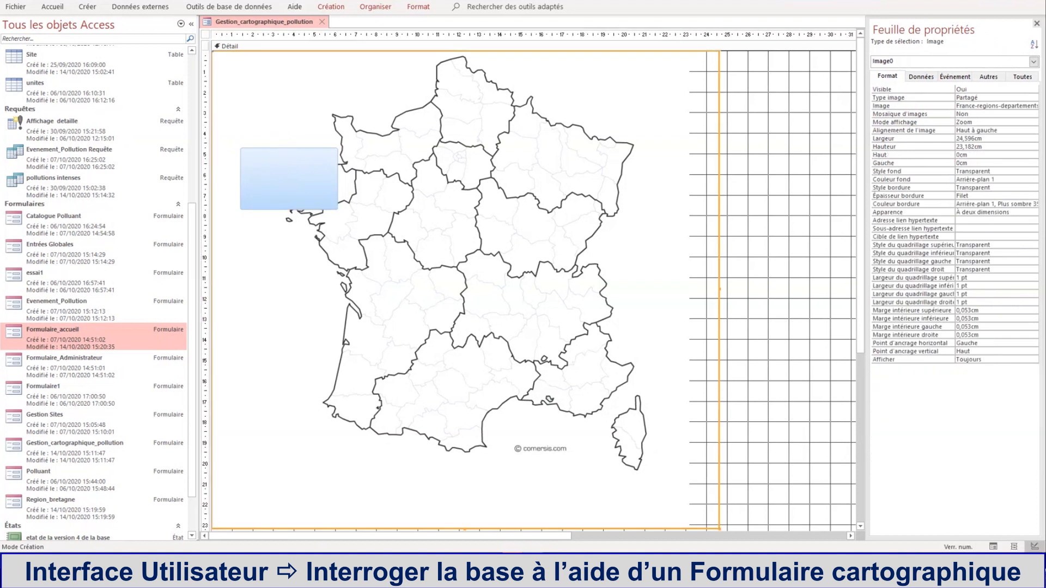
Test the Brittany button in Form view, close the Region_bretagne form it opens, and return the France map form to Design view.
{"action": "right_click", "coordinate": [276, 25]}
{"action": "left_click", "coordinate": [320, 79]}
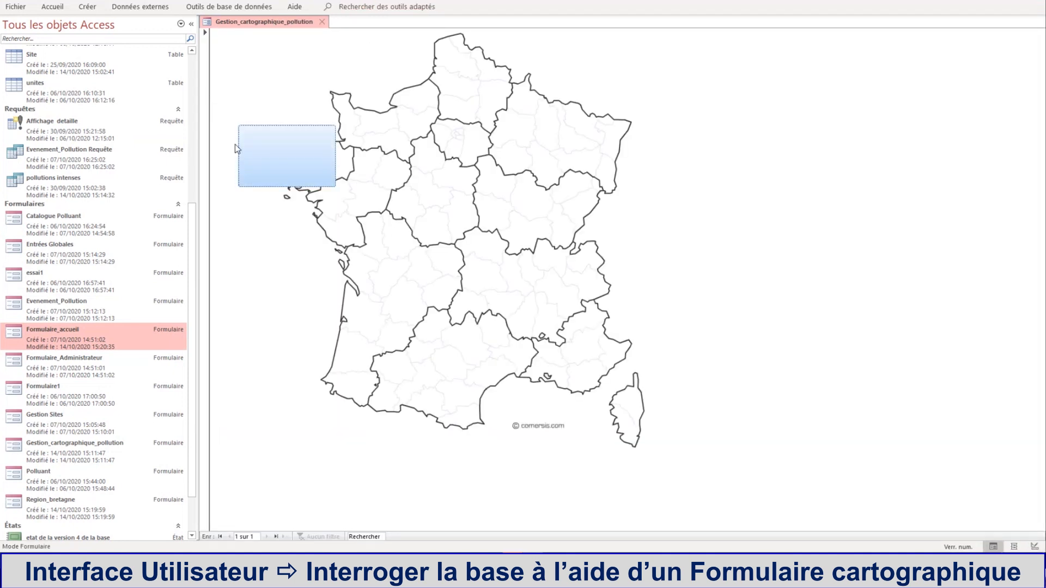
{"action": "left_click", "coordinate": [288, 156]}
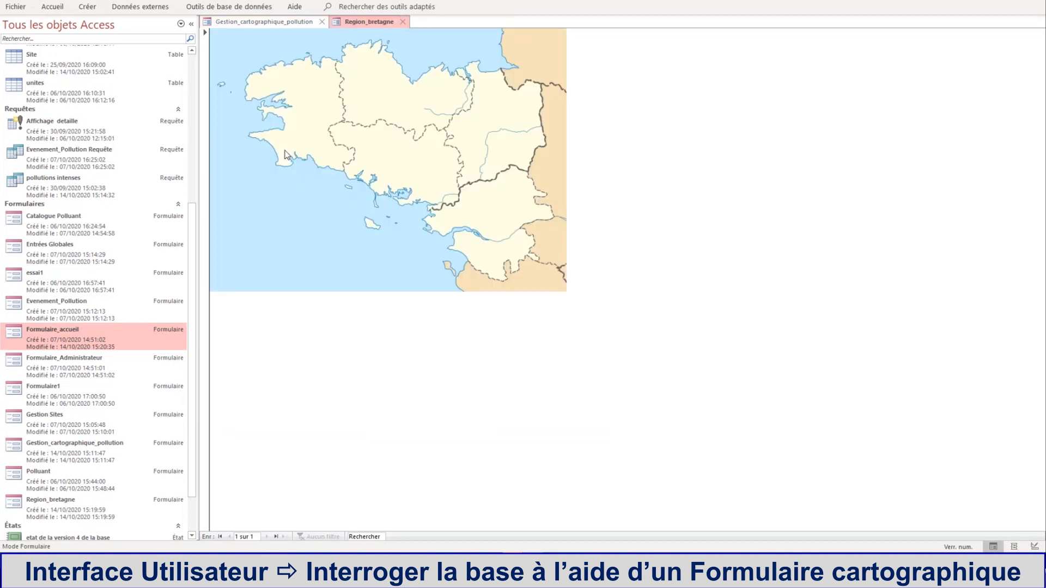
{"action": "left_click", "coordinate": [405, 24]}
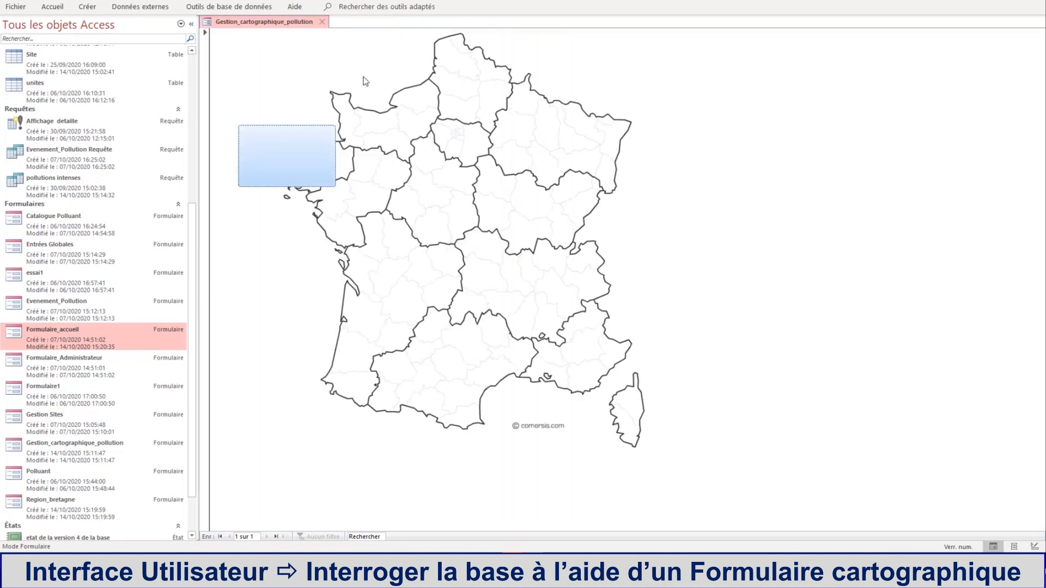
{"action": "right_click", "coordinate": [299, 22]}
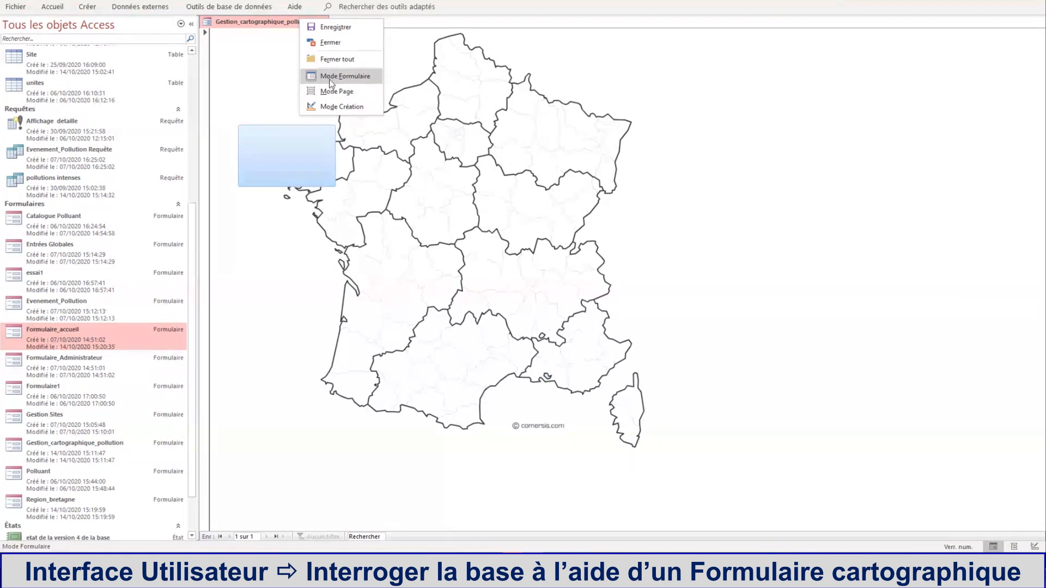
{"action": "left_click", "coordinate": [318, 106]}
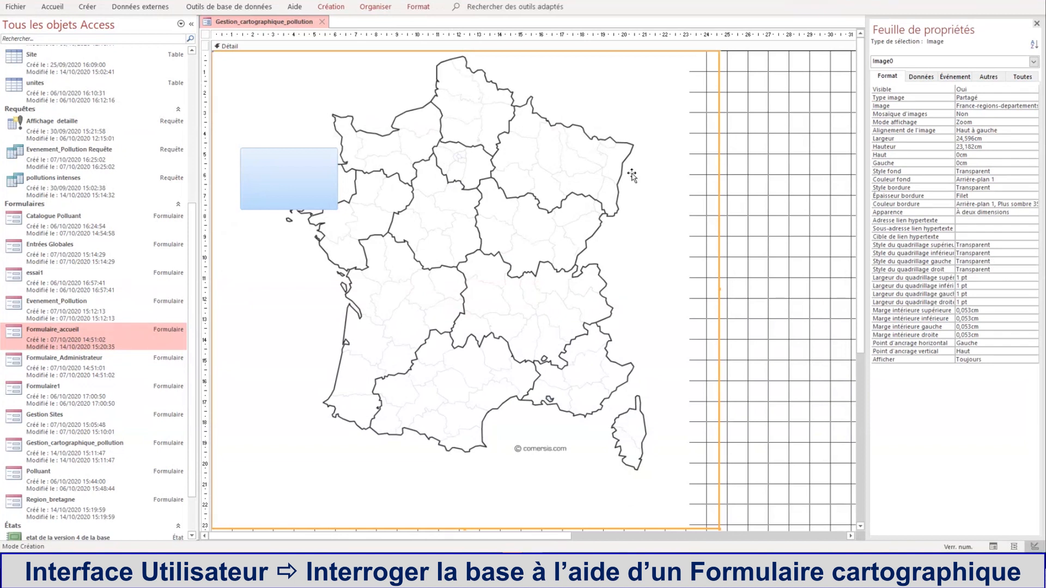
{"action": "left_click", "coordinate": [336, 164]}
{"action": "left_click", "coordinate": [1032, 61]}
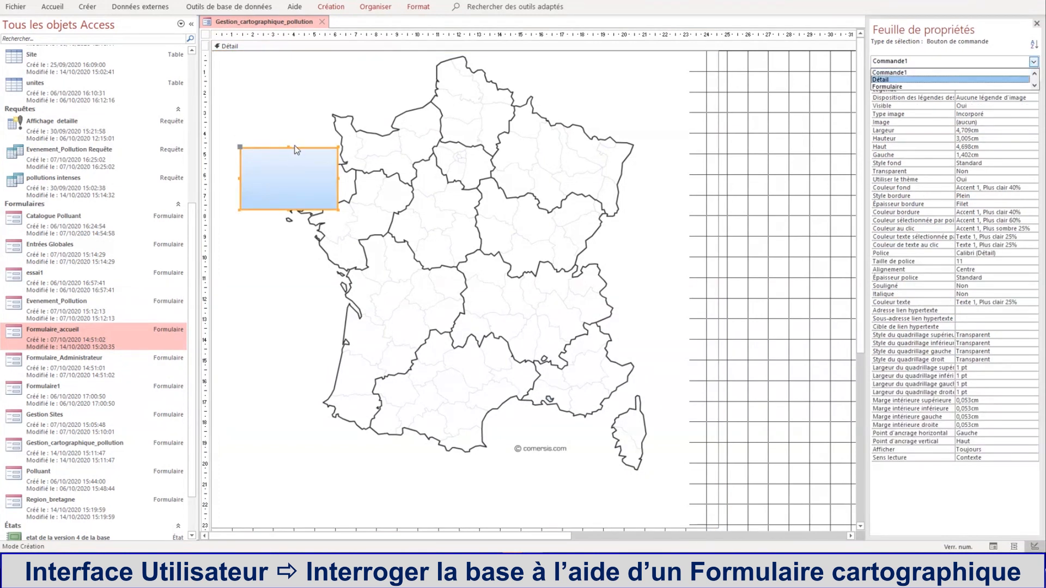
{"action": "left_click", "coordinate": [291, 95]}
{"action": "left_click", "coordinate": [489, 163]}
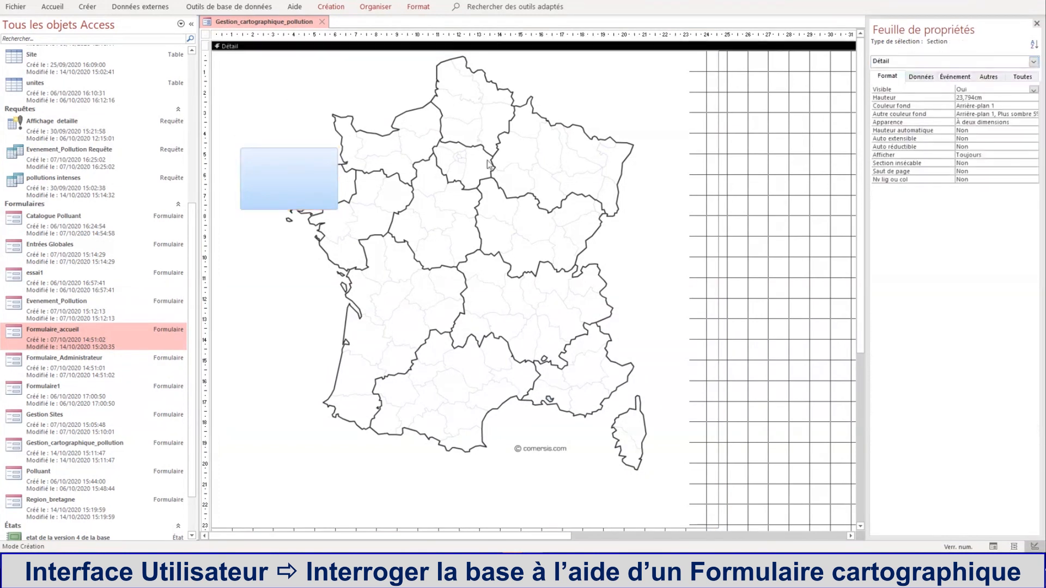
{"action": "left_click", "coordinate": [290, 175]}
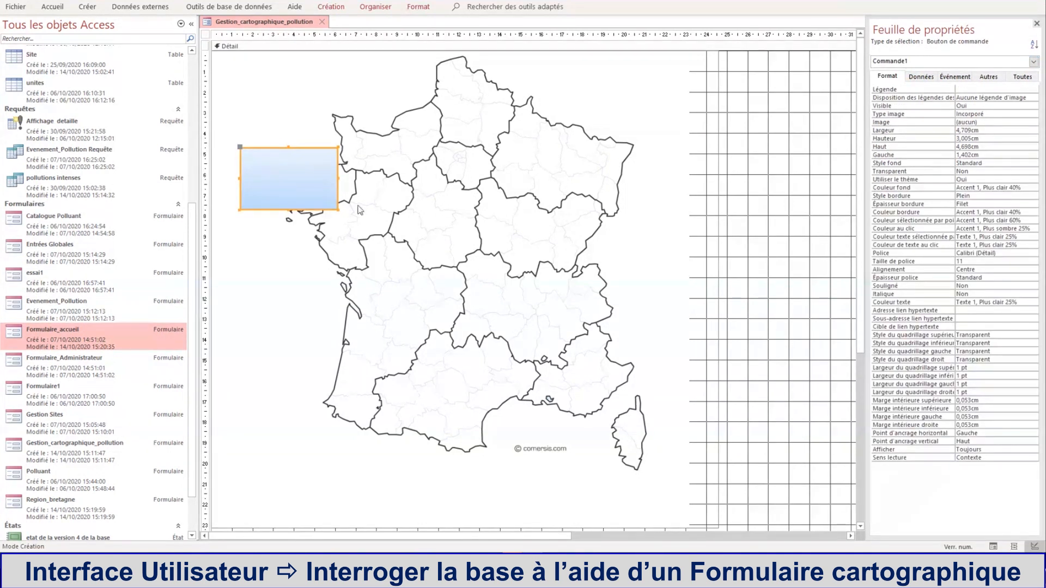
{"action": "right_click", "coordinate": [283, 172]}
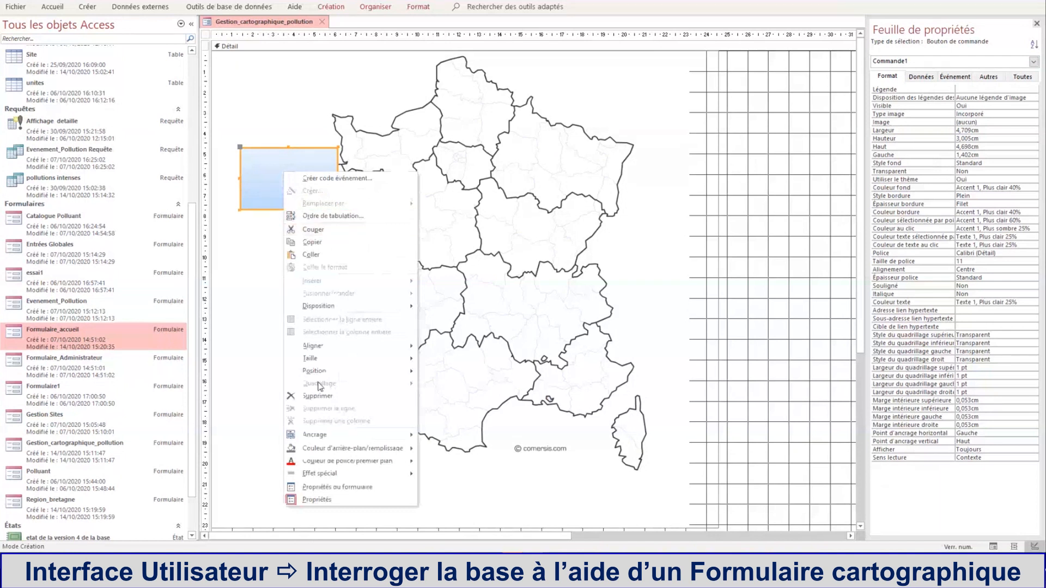
{"action": "mouse_move", "coordinate": [322, 371]}
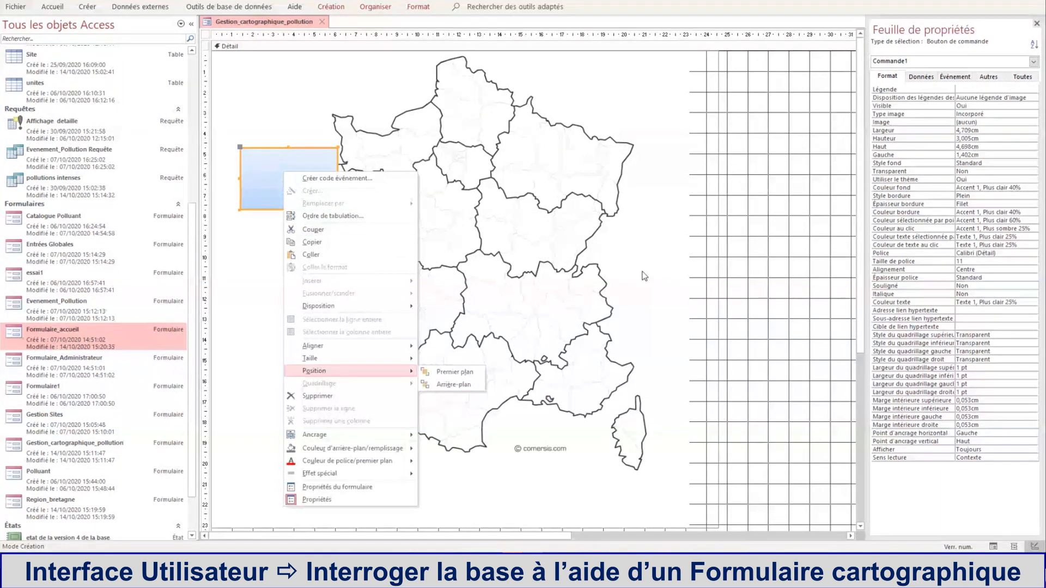
{"action": "left_click", "coordinate": [645, 277]}
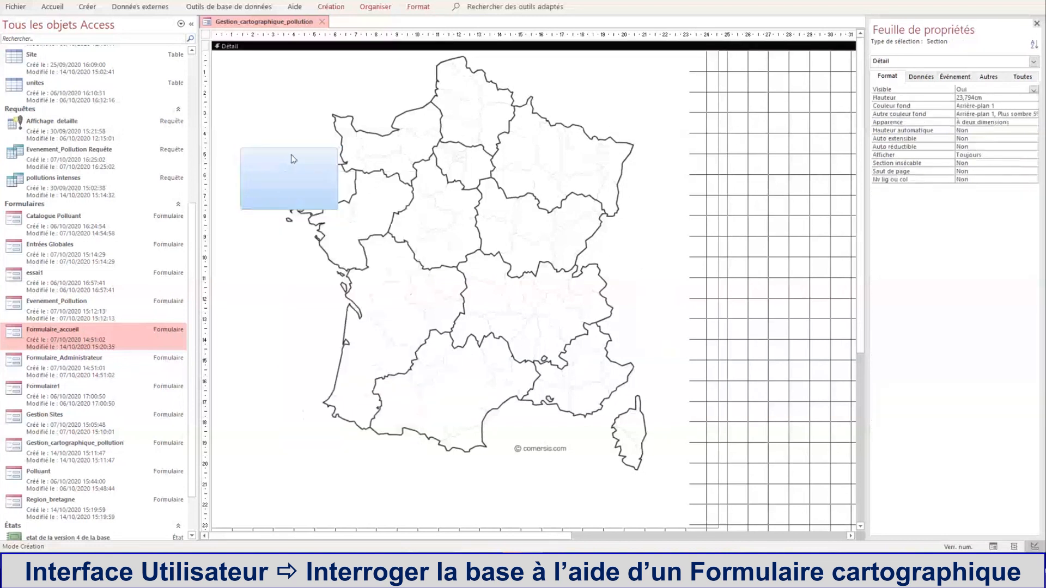
Bring the Commande1 button over Brittany to the foreground with the Premier plan position option.
{"action": "left_click", "coordinate": [293, 157]}
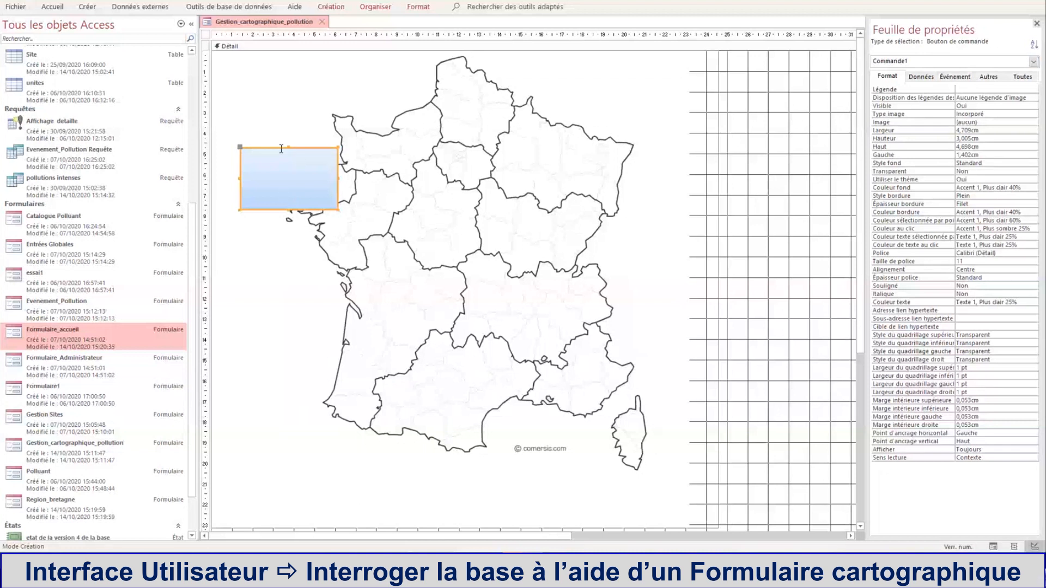
{"action": "right_click", "coordinate": [275, 152]}
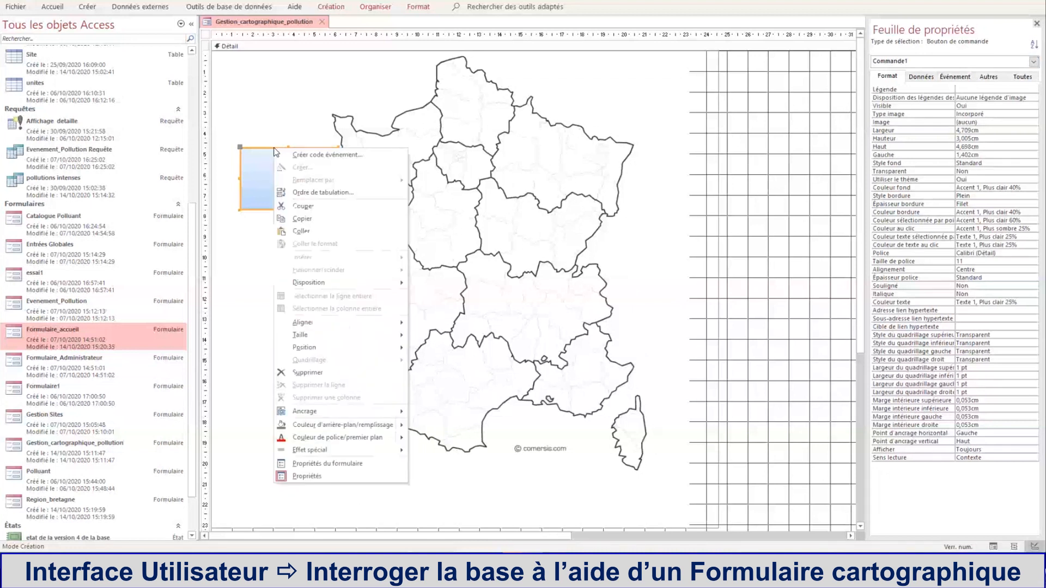
{"action": "mouse_move", "coordinate": [331, 349]}
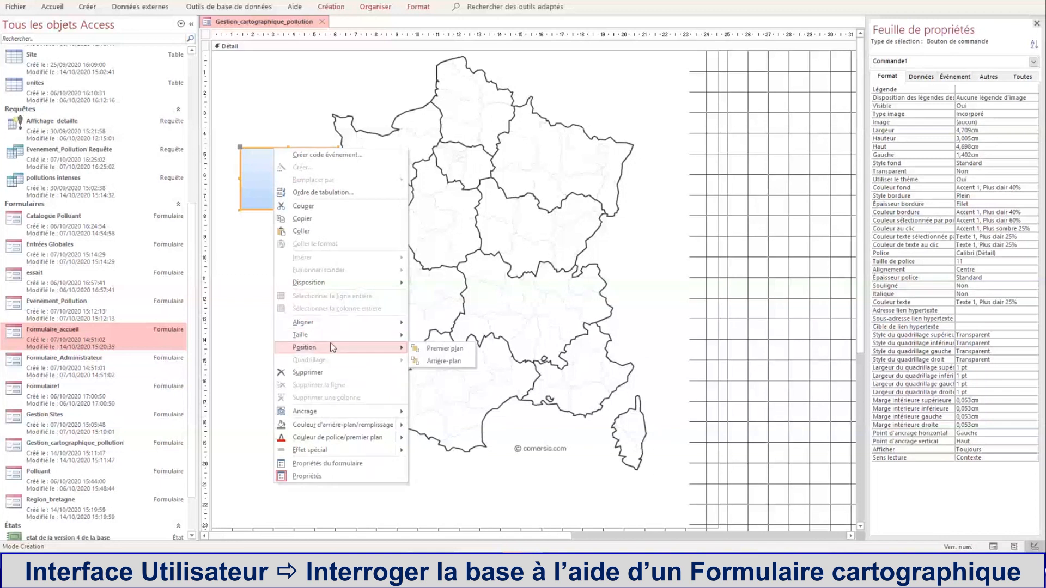
{"action": "left_click", "coordinate": [428, 352]}
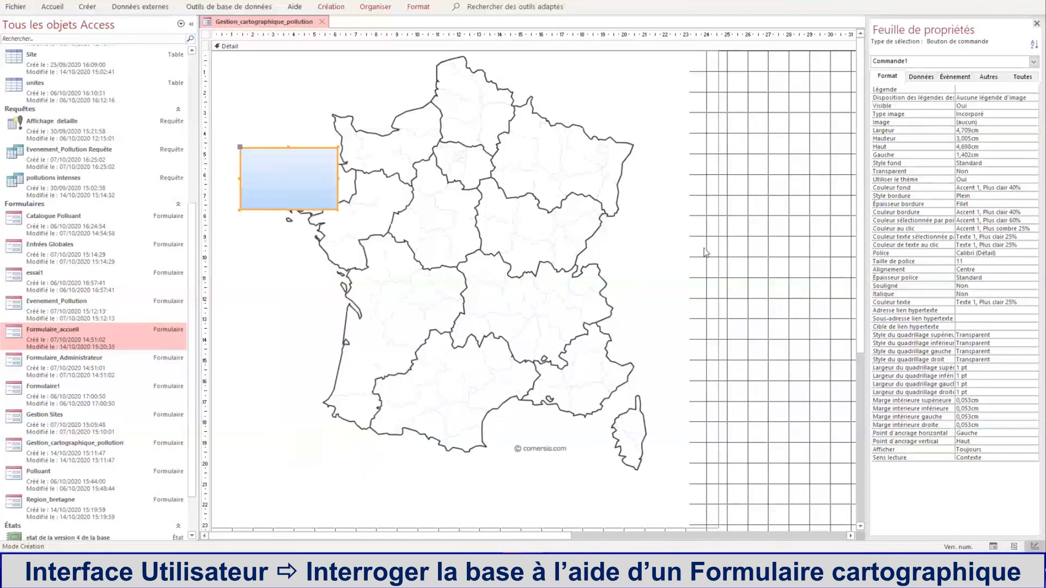
{"action": "left_click", "coordinate": [750, 250]}
{"action": "left_click", "coordinate": [551, 236]}
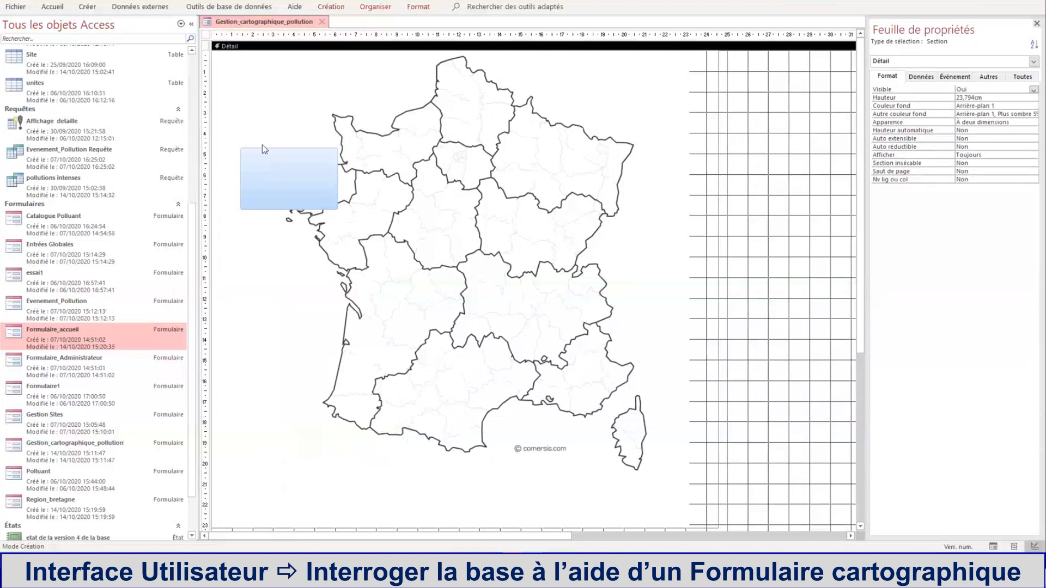
Shift the France map image sideways to a Gauche of about 9.1 cm and bring the uncovered Commande1 button to the foreground.
{"action": "left_click", "coordinate": [377, 94]}
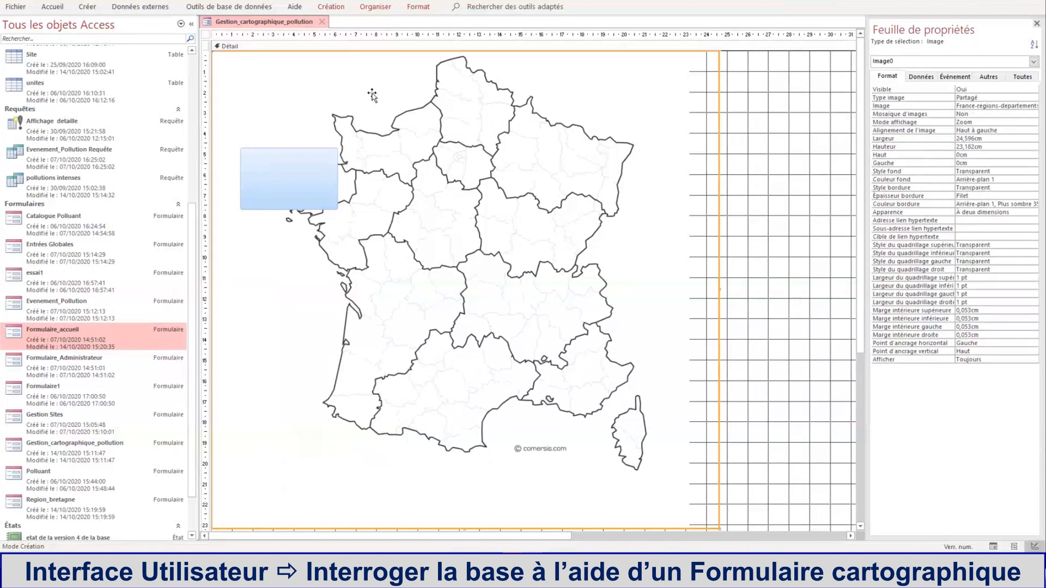
{"action": "left_click_drag", "start_coordinate": [372, 95], "coordinate": [560, 90]}
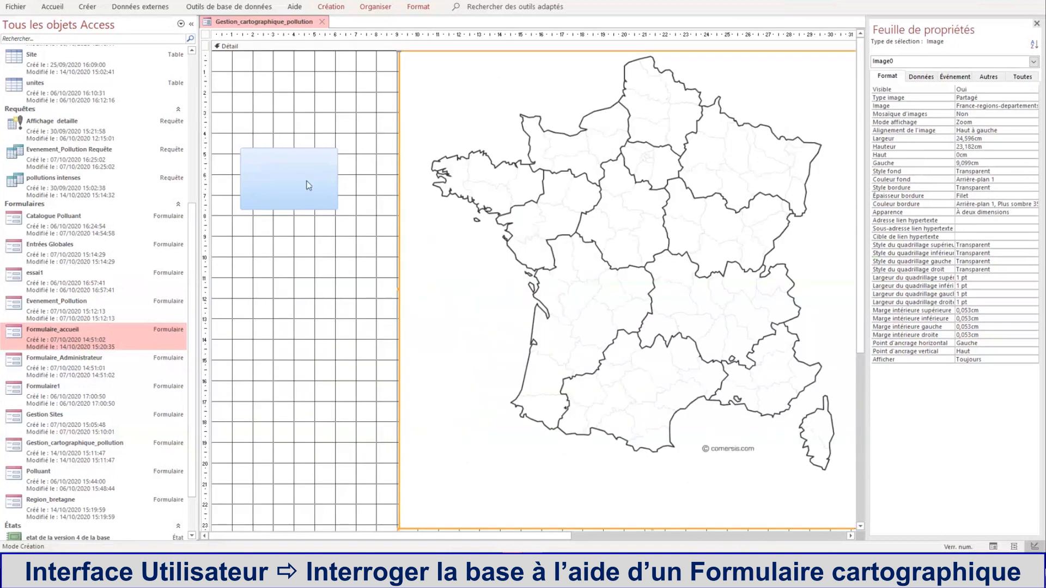
{"action": "left_click", "coordinate": [298, 174]}
{"action": "right_click", "coordinate": [298, 173]}
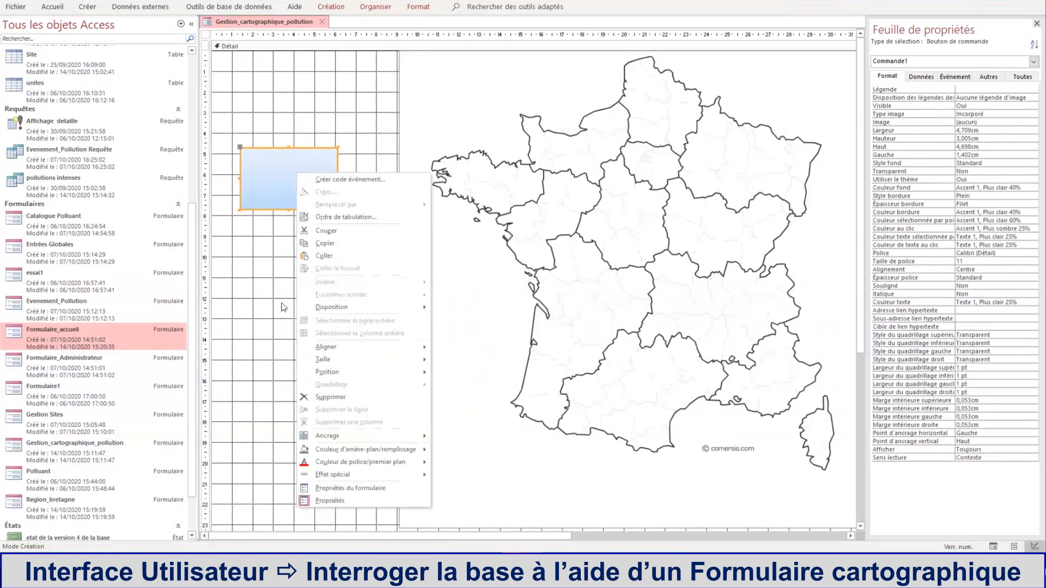
{"action": "mouse_move", "coordinate": [383, 369]}
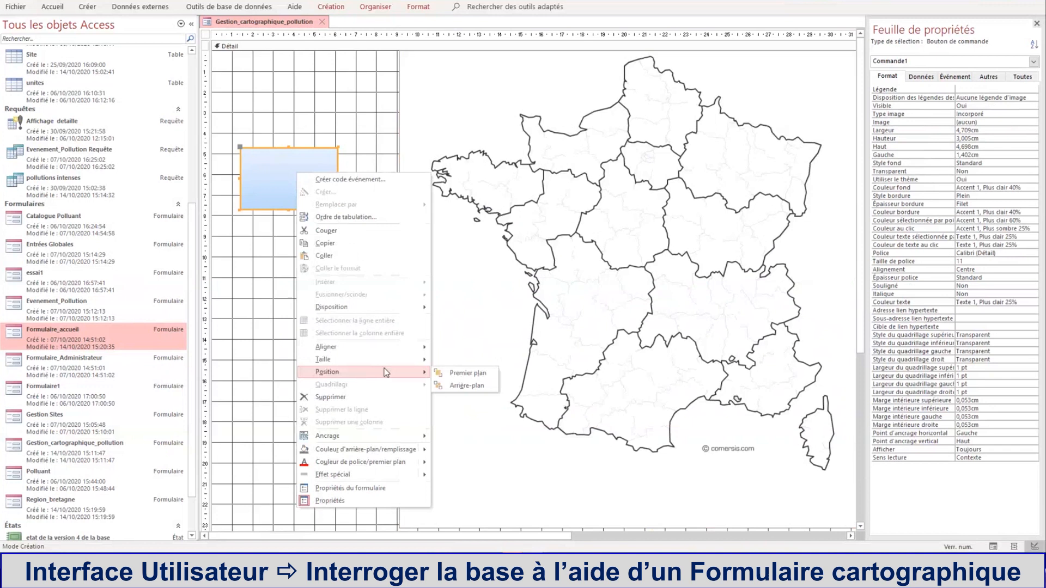
{"action": "left_click", "coordinate": [459, 375]}
Set the Gauche property of the France map image to 0 cm.
{"action": "left_click", "coordinate": [557, 157]}
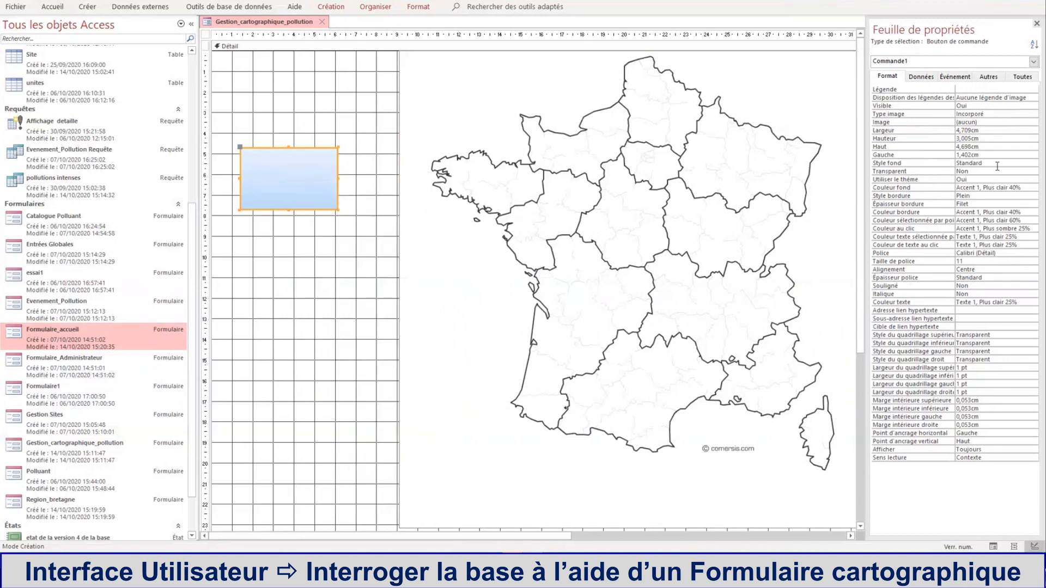
{"action": "left_click_drag", "start_coordinate": [993, 164], "coordinate": [926, 163]}
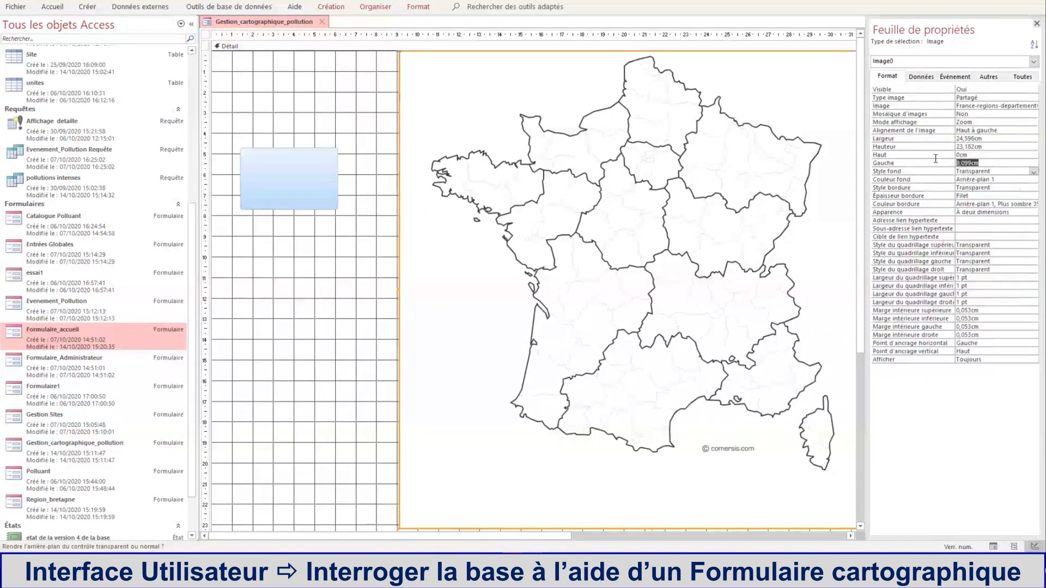
{"action": "type", "text": "0"}
{"action": "key", "text": "Return"}
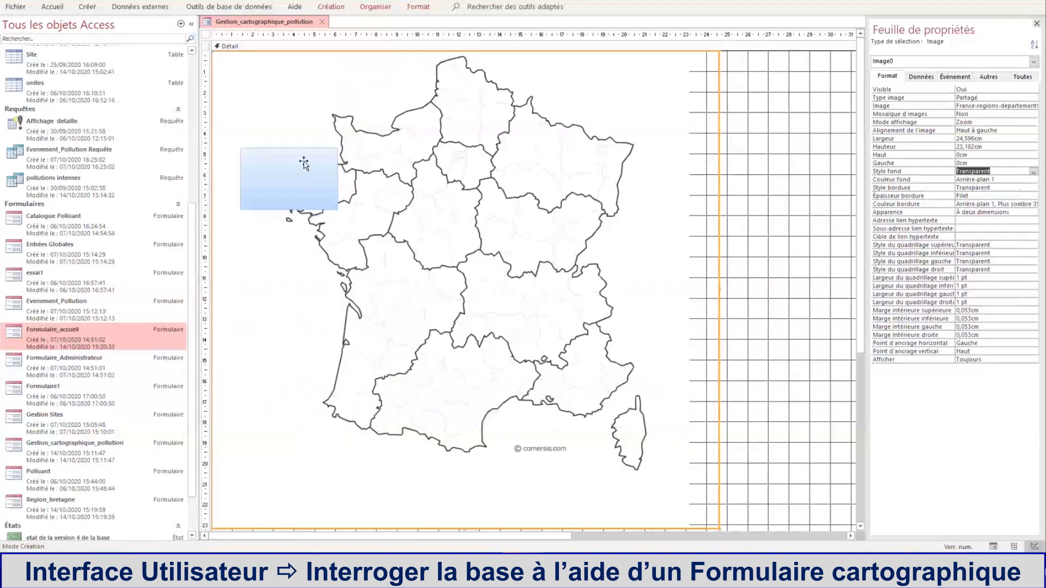
Set the Commande1 button over Brittany to Transparent Oui and its Style bordure to Transparent.
{"action": "left_click", "coordinate": [1034, 62]}
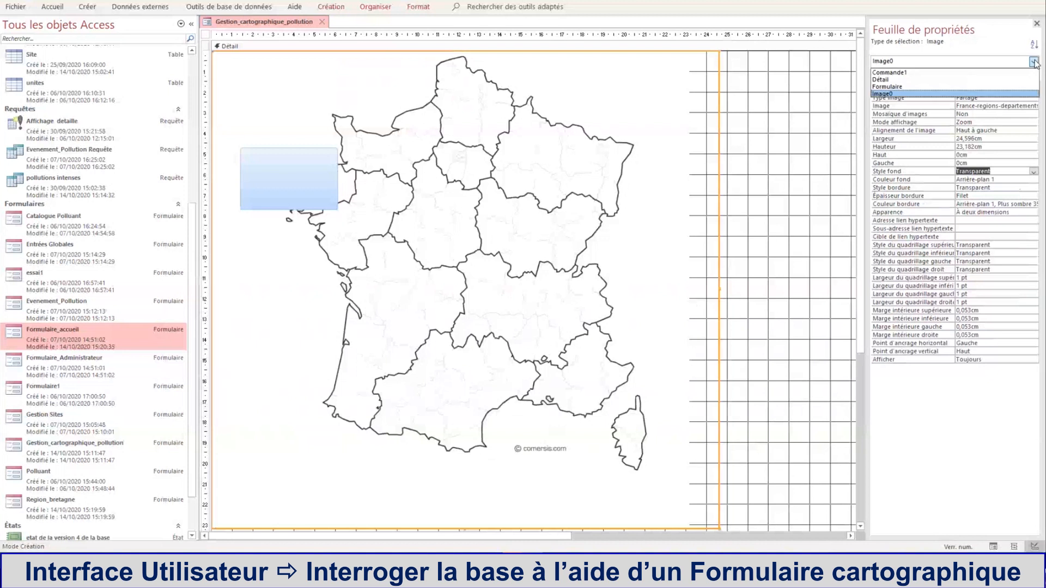
{"action": "left_click", "coordinate": [1005, 72]}
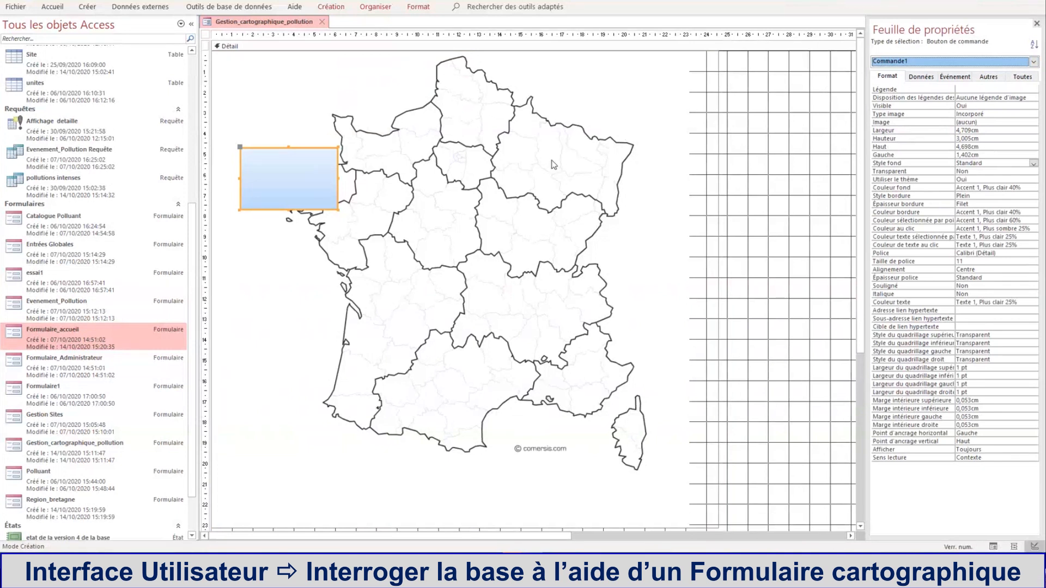
{"action": "left_click", "coordinate": [767, 157]}
{"action": "left_click", "coordinate": [285, 172]}
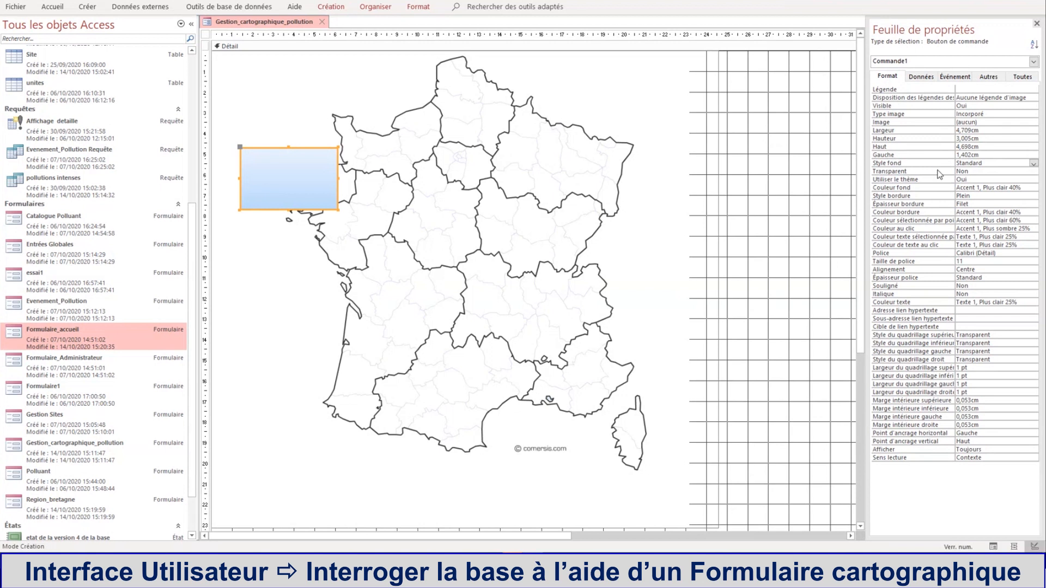
{"action": "left_click", "coordinate": [961, 171]}
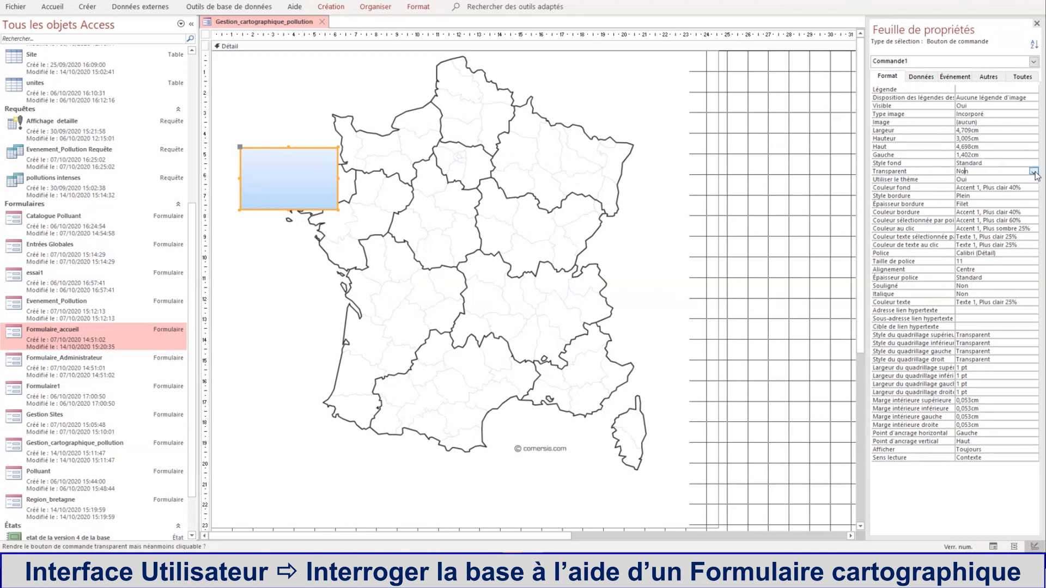
{"action": "left_click", "coordinate": [1034, 172]}
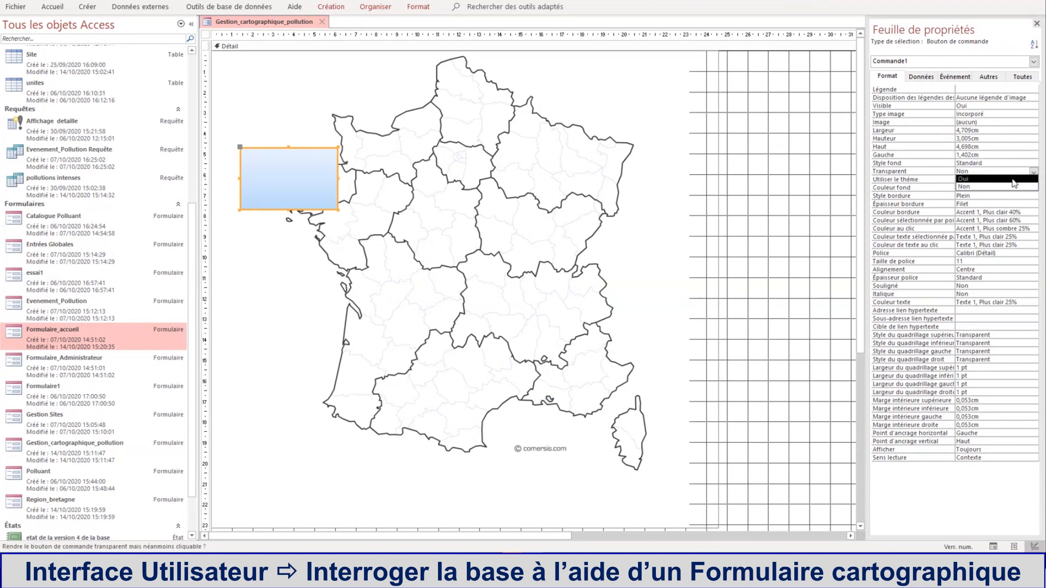
{"action": "left_click", "coordinate": [1013, 179]}
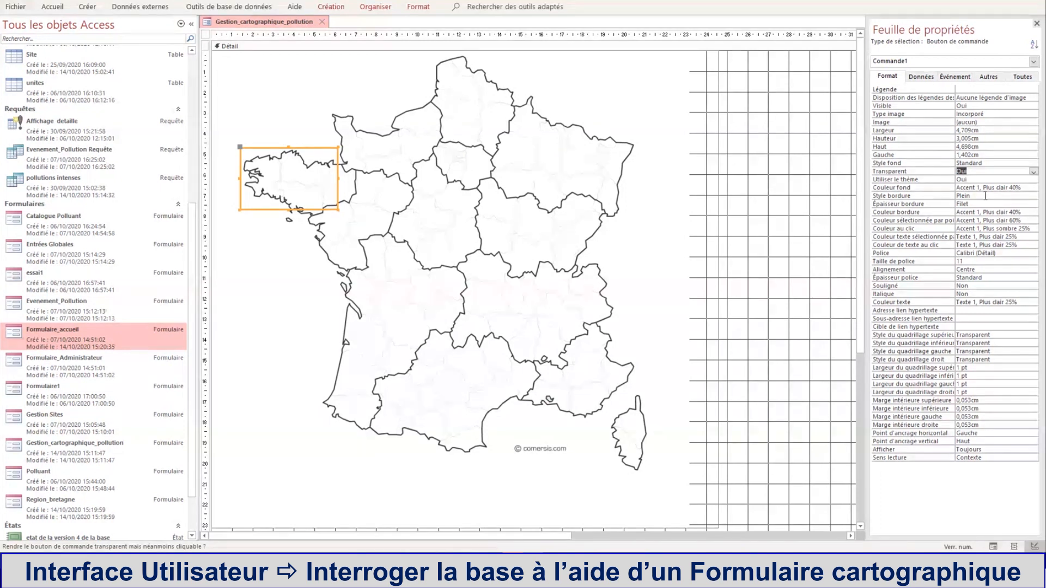
{"action": "left_click", "coordinate": [1034, 196]}
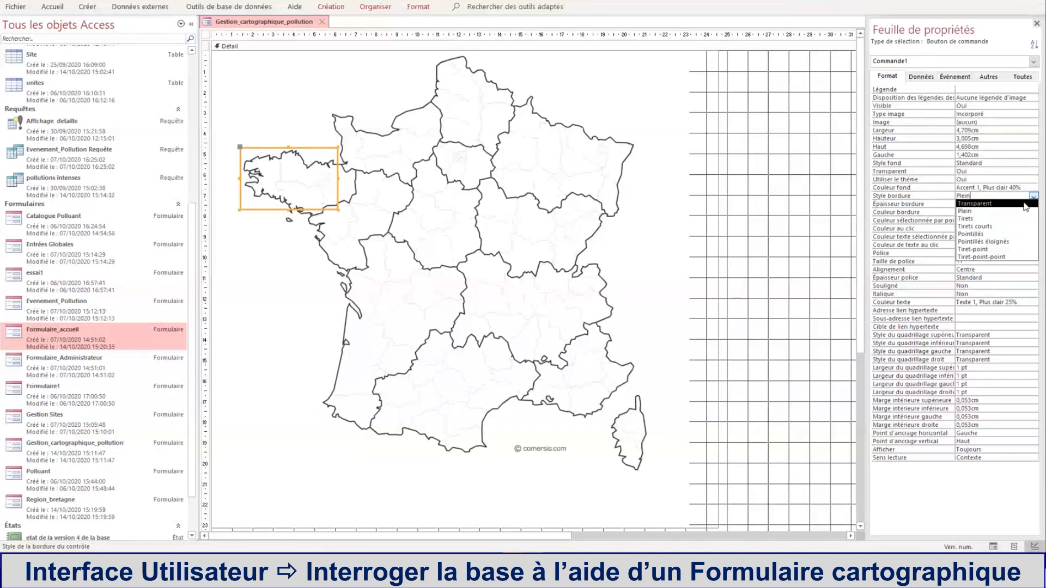
{"action": "left_click", "coordinate": [1024, 203]}
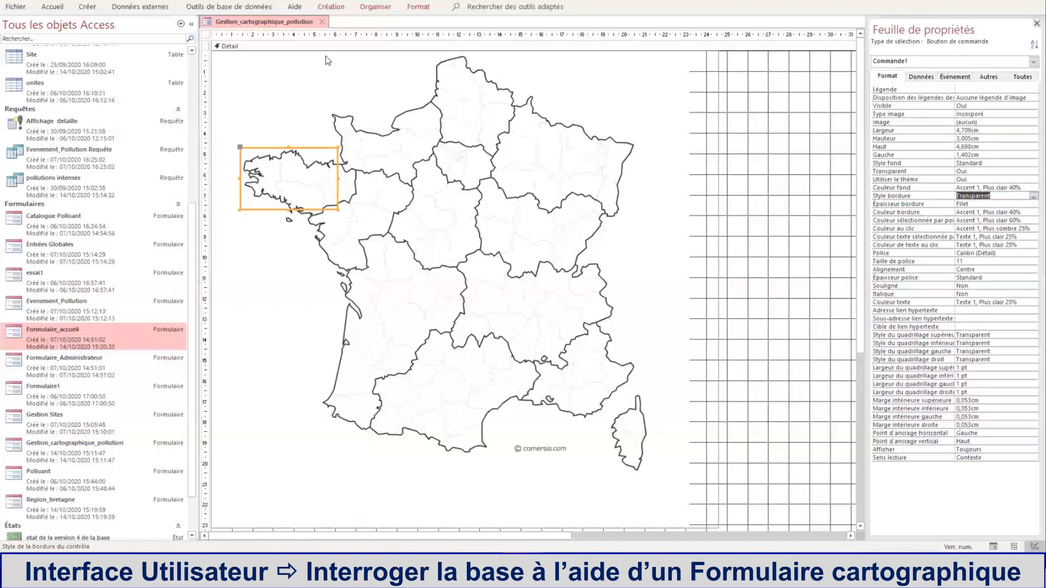
Test the transparent Brittany button twice in Form view, closing Region_bretagne each time, and return the France map form to Design view.
{"action": "right_click", "coordinate": [295, 23]}
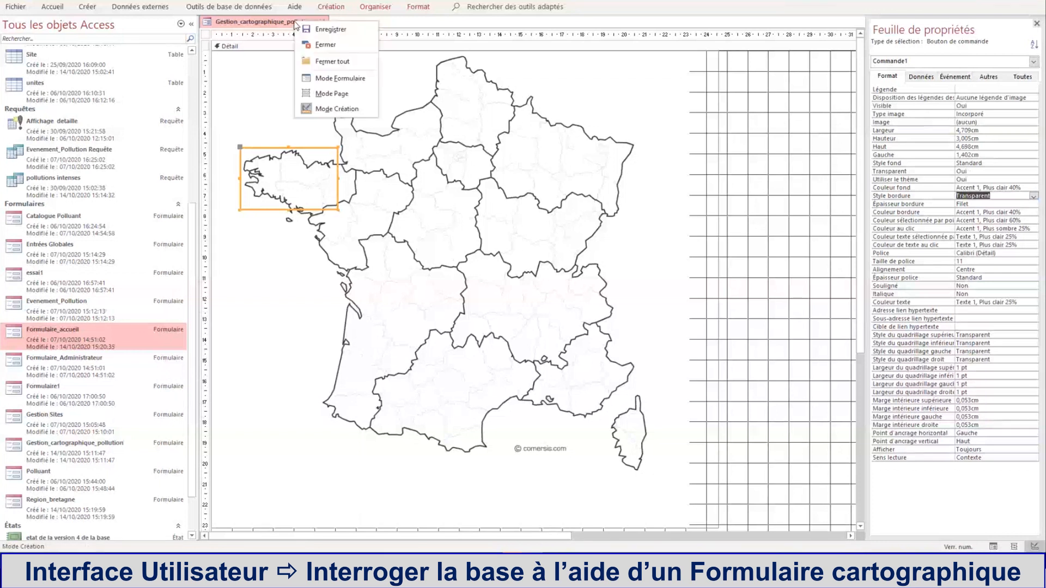
{"action": "left_click", "coordinate": [327, 78]}
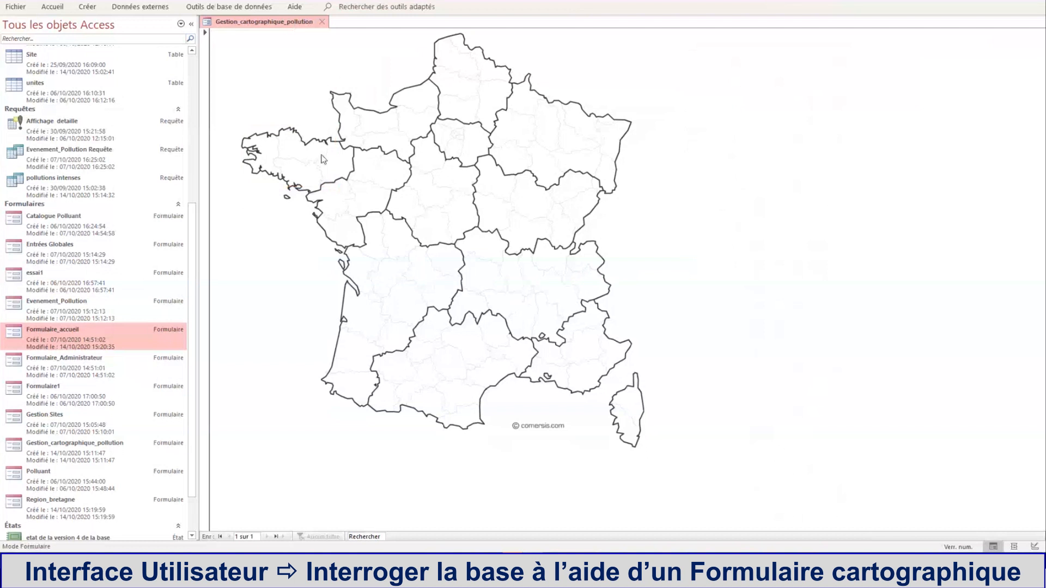
{"action": "left_click", "coordinate": [289, 157]}
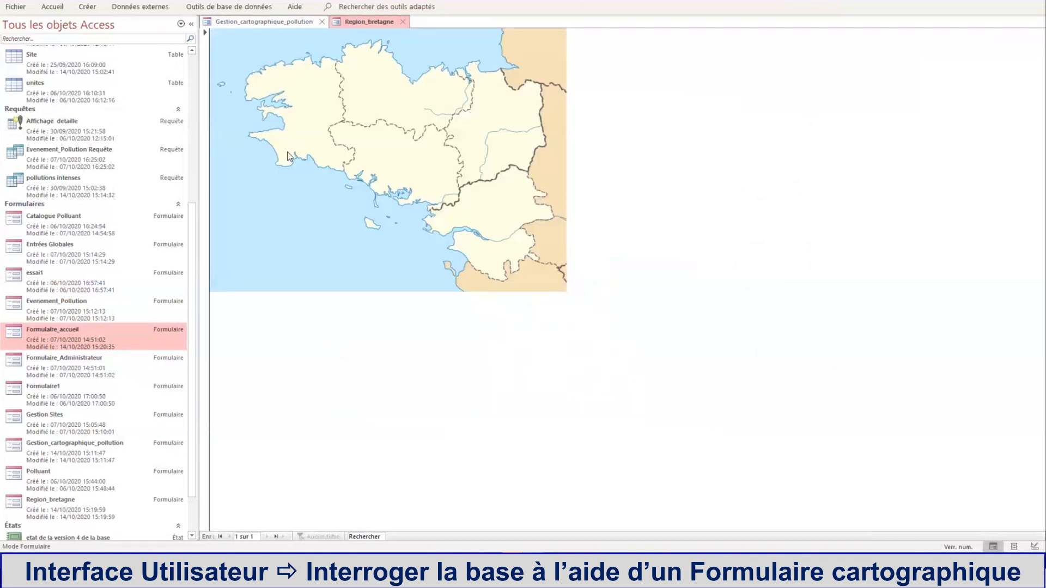
{"action": "left_click", "coordinate": [407, 22]}
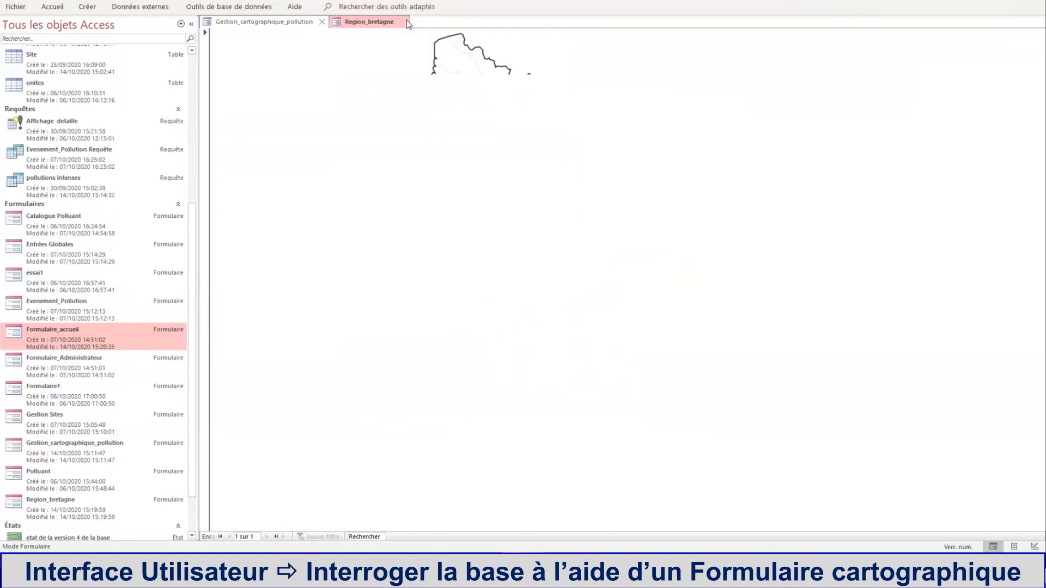
{"action": "left_click", "coordinate": [305, 162]}
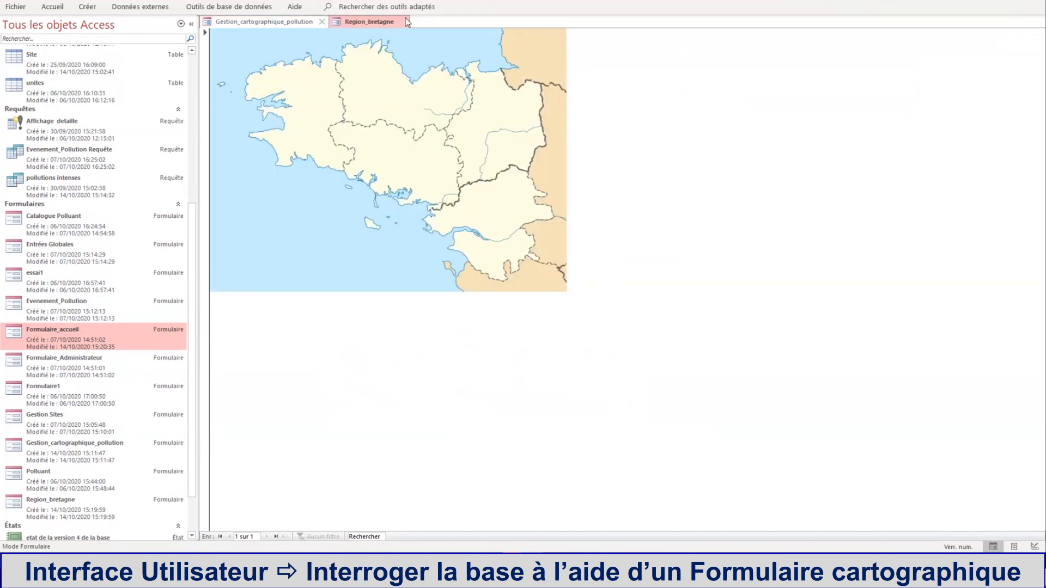
{"action": "left_click", "coordinate": [403, 22]}
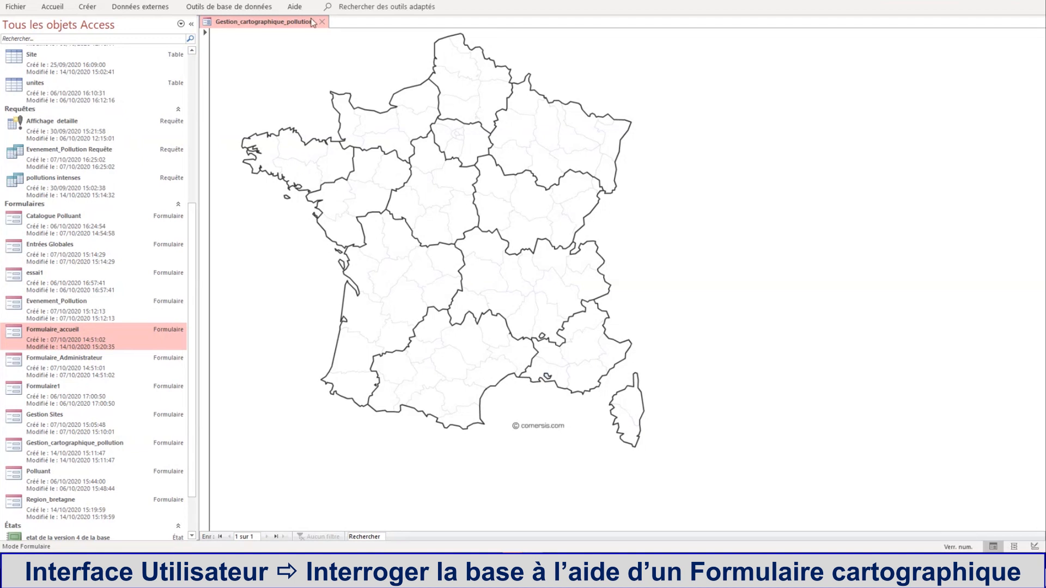
{"action": "right_click", "coordinate": [284, 24]}
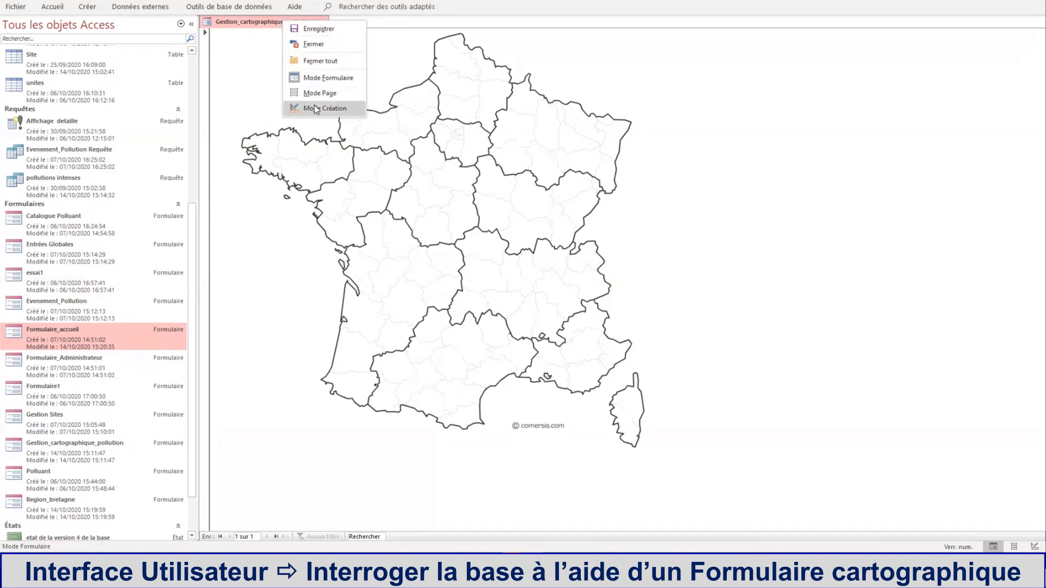
{"action": "left_click", "coordinate": [315, 109]}
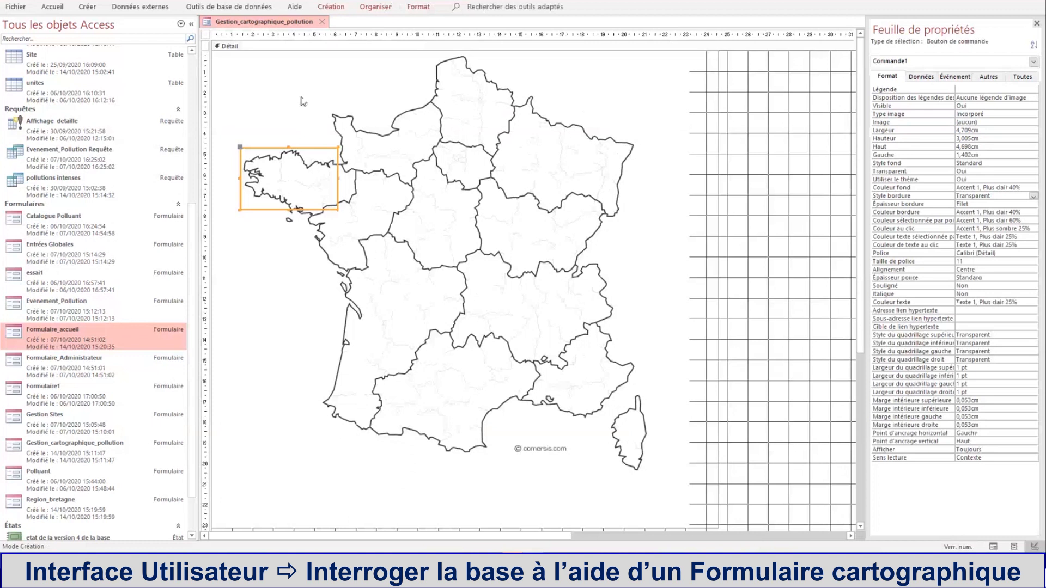
Add a label of about 6.3 × 1.2 cm on the France map above Brittany, reading "Cliquez SVP sur une des Régions".
{"action": "left_click", "coordinate": [330, 7]}
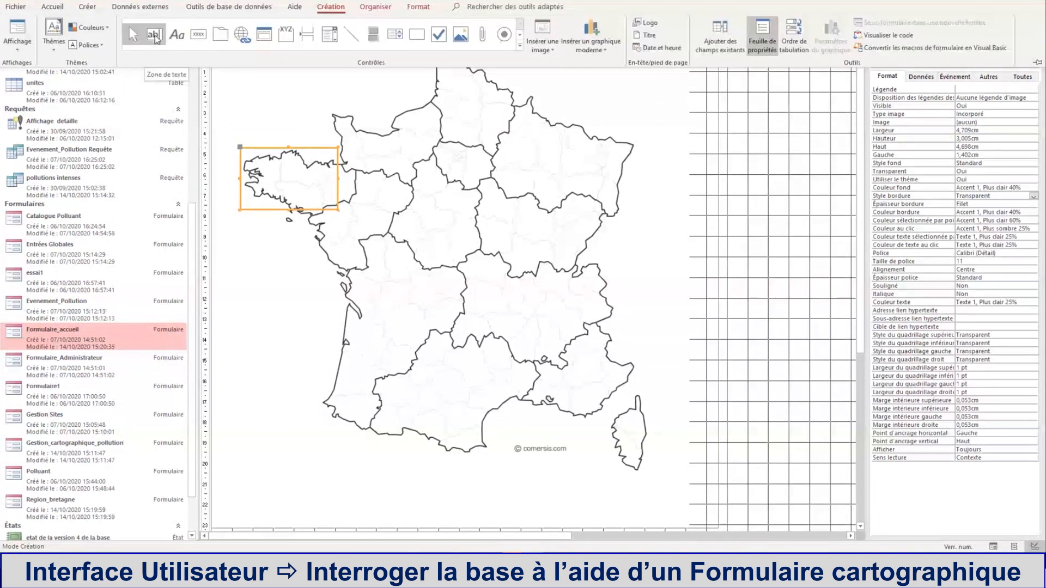
{"action": "left_click", "coordinate": [183, 37]}
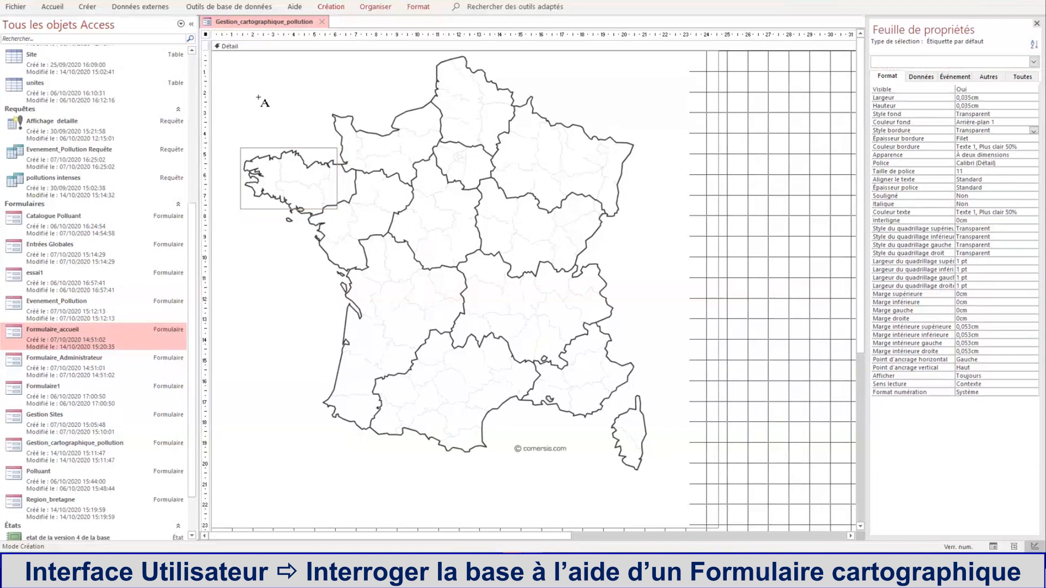
{"action": "left_click_drag", "start_coordinate": [244, 74], "coordinate": [375, 98]}
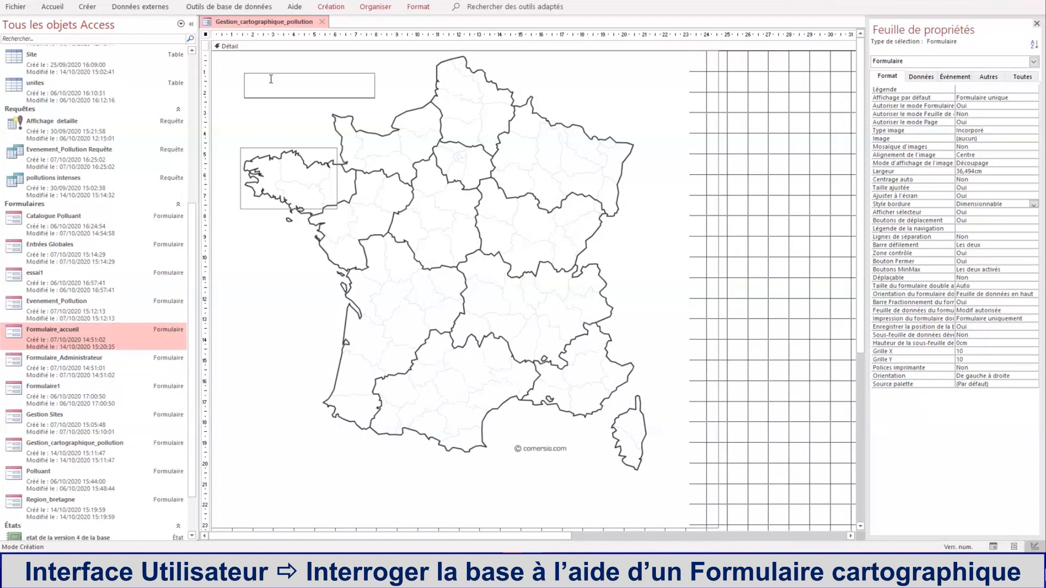
{"action": "type", "text": "Cliquez SVP sur une des Régions"}
{"action": "key", "text": "Return"}
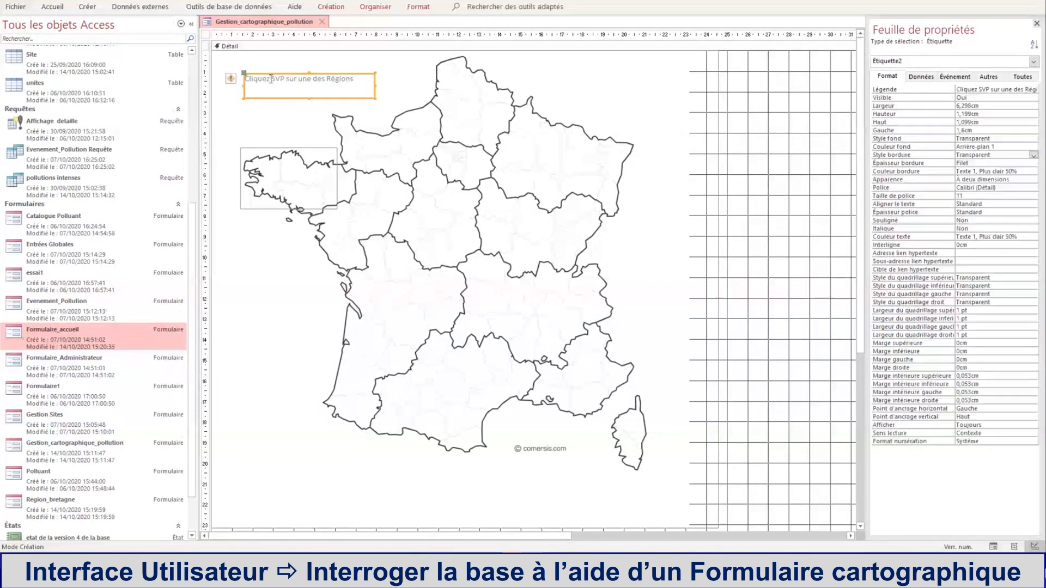
Reword the label's text to "Cliquez SVP sur une Région pour afficher s".
{"action": "left_click", "coordinate": [321, 80]}
{"action": "double_click", "coordinate": [321, 80]}
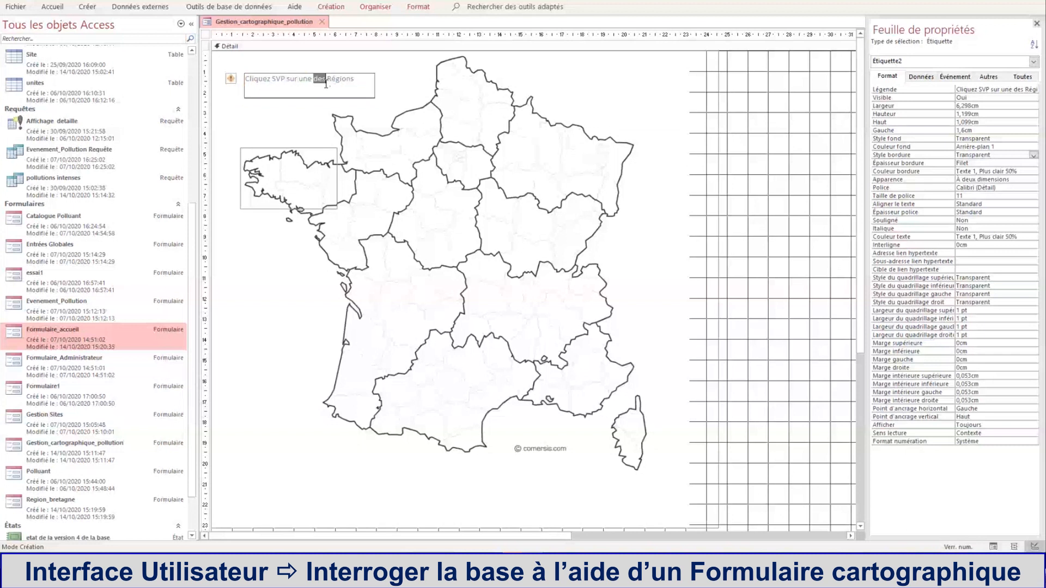
{"action": "key", "text": "Delete"}
{"action": "left_click", "coordinate": [344, 80]}
{"action": "key", "text": "BackSpace"}
{"action": "type", "text": "pour afficher s"}
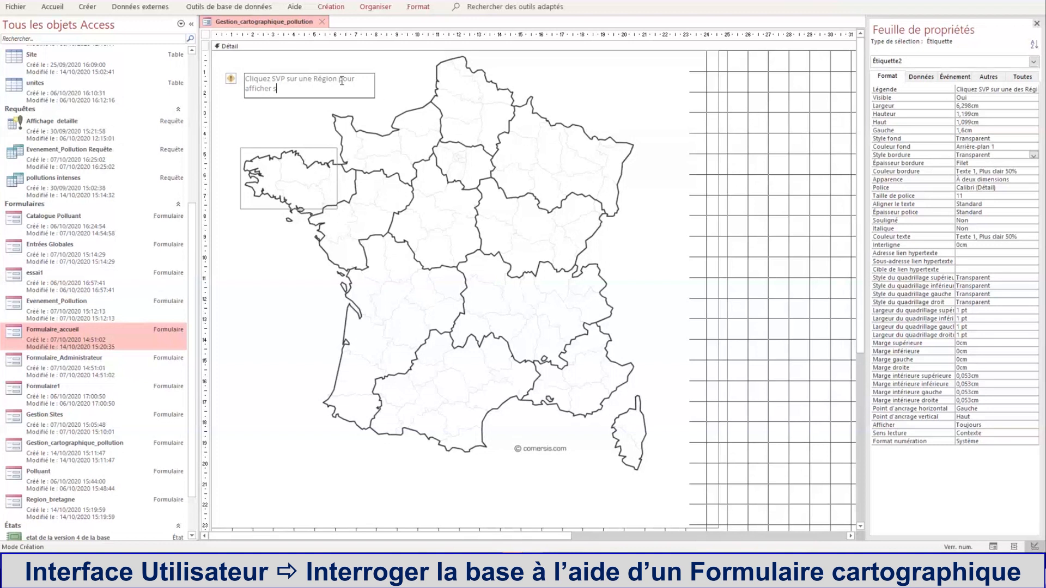
Complete the label above the map so it reads "Cliquez SVP sur une Région pour afficher les sites les plus pollués".
{"action": "key", "text": "BackSpace"}
{"action": "key", "text": "BackSpace"}
{"action": "type", "text": "les sites les plus pollués"}
{"action": "left_click", "coordinate": [257, 109]}
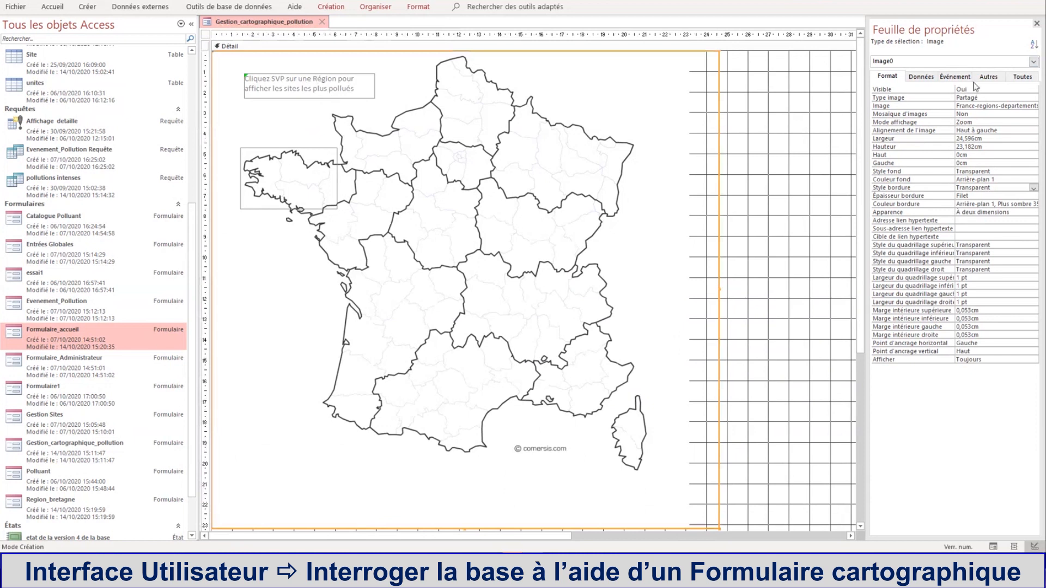
Move the instruction label to the form's upper-left corner and widen it to about 11 cm so its text fits on one line.
{"action": "left_click", "coordinate": [1034, 62]}
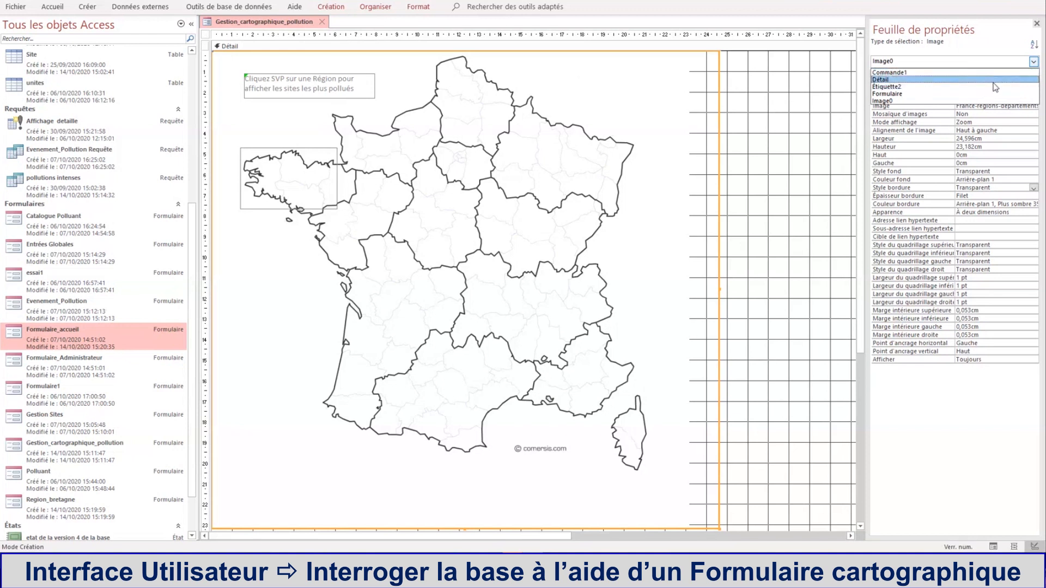
{"action": "left_click", "coordinate": [975, 87]}
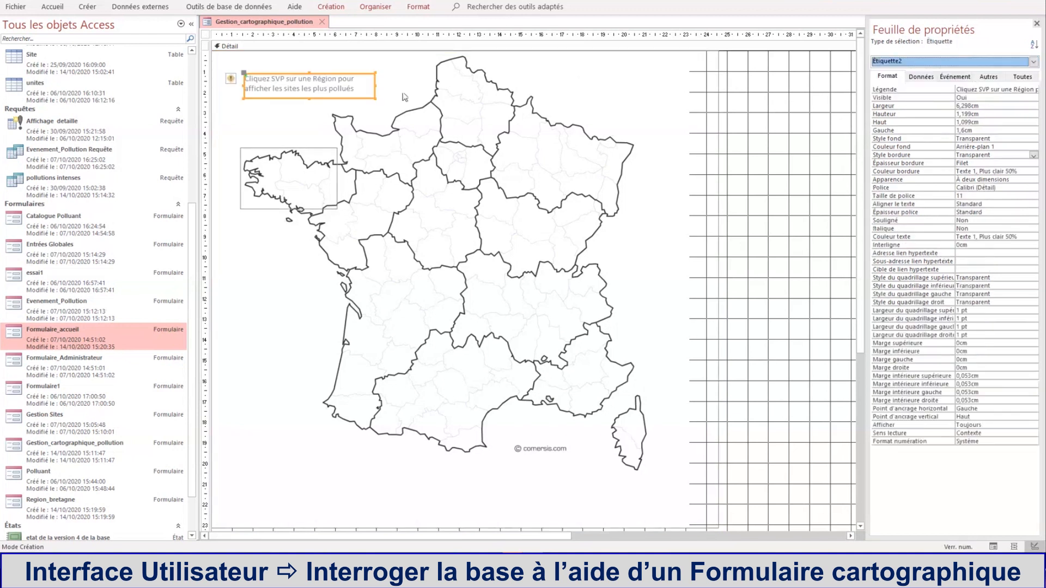
{"action": "left_click_drag", "start_coordinate": [358, 76], "coordinate": [677, 61]}
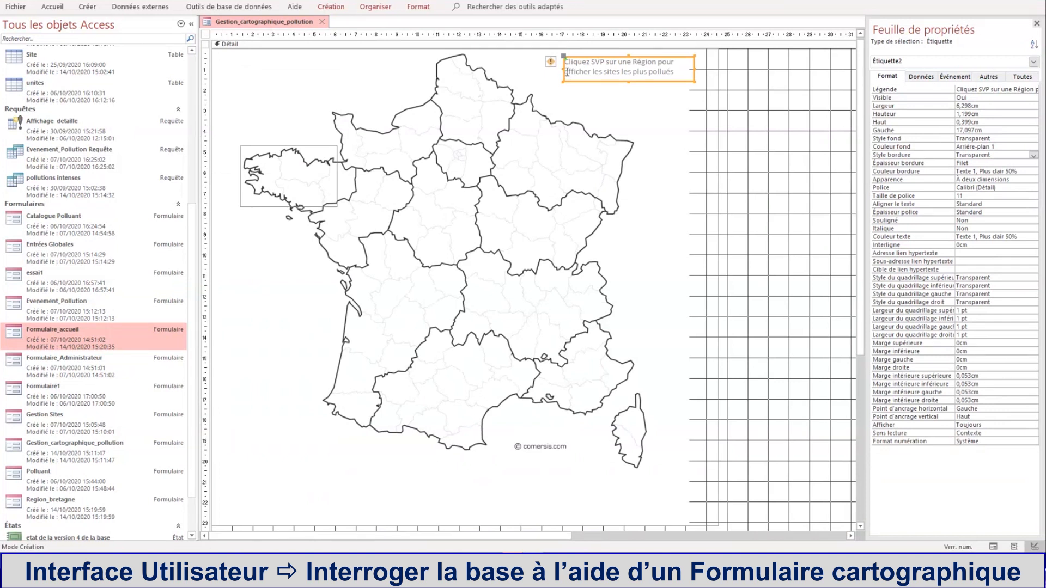
{"action": "left_click_drag", "start_coordinate": [572, 58], "coordinate": [226, 54]}
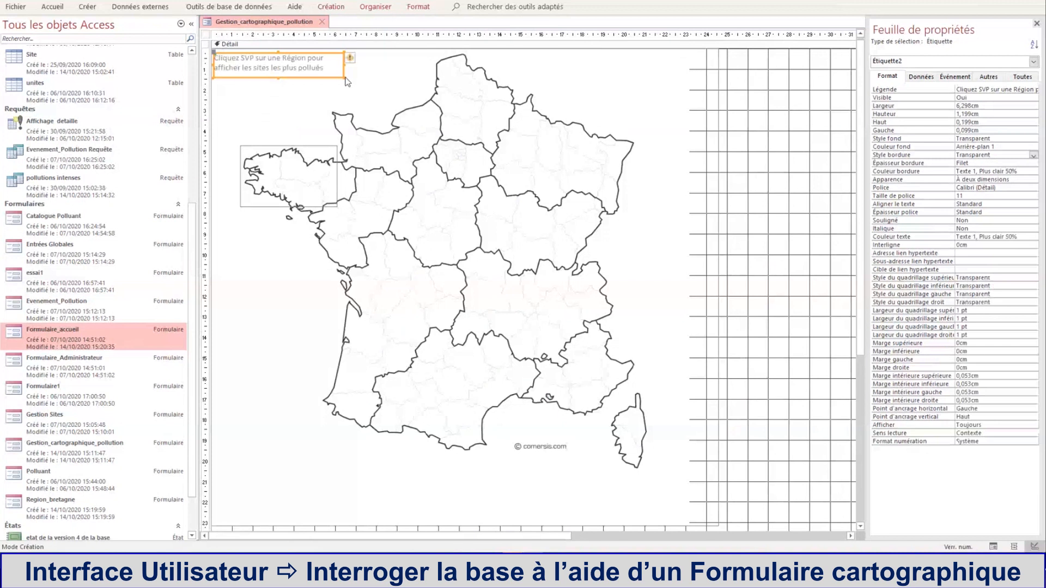
{"action": "left_click_drag", "start_coordinate": [342, 78], "coordinate": [441, 75]}
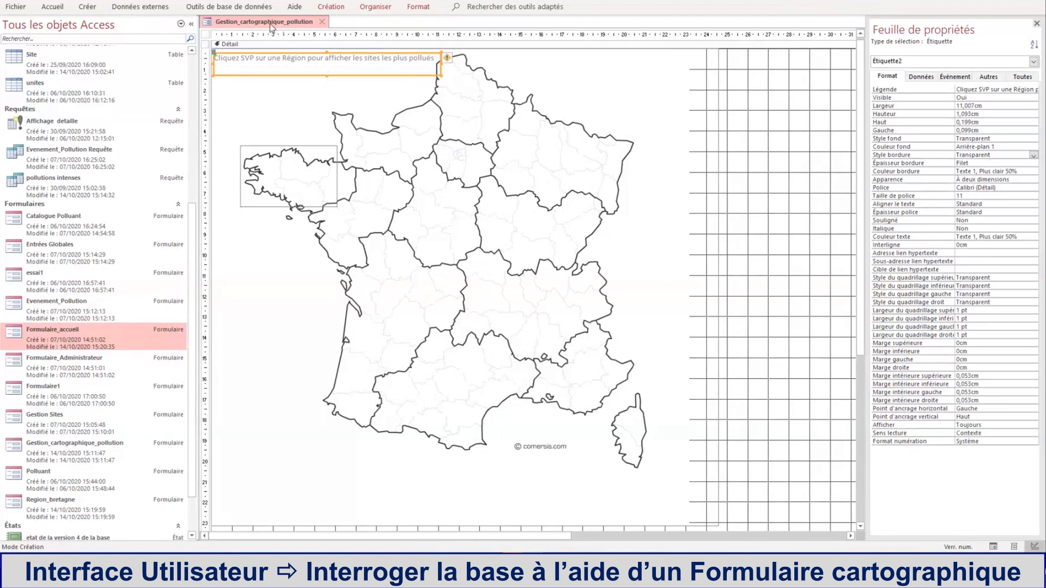
Make the instruction label's text bold and black (Texte 1).
{"action": "left_click", "coordinate": [58, 7]}
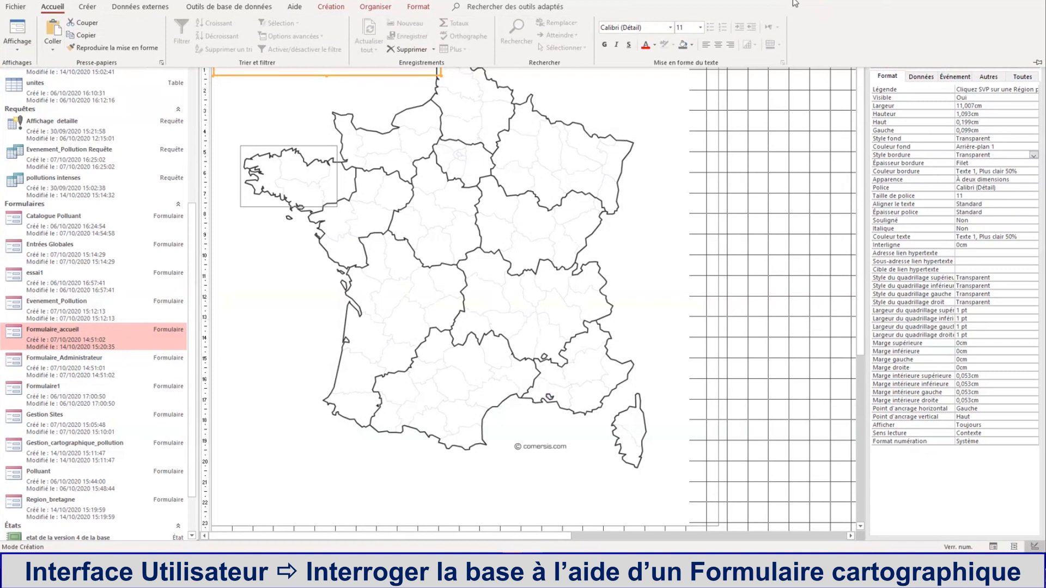
{"action": "left_click", "coordinate": [606, 45]}
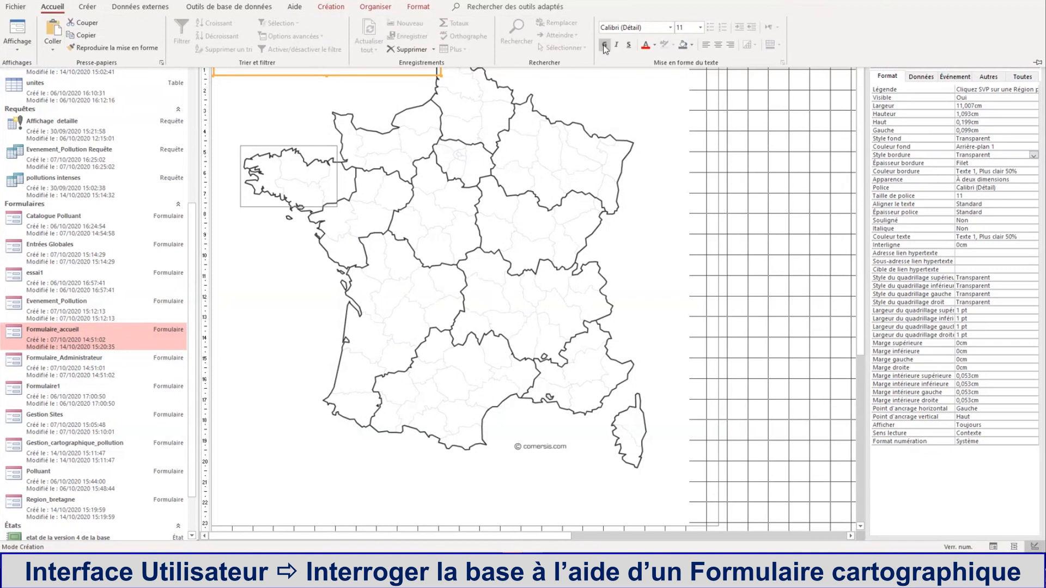
{"action": "left_click", "coordinate": [654, 48]}
{"action": "left_click", "coordinate": [658, 83]}
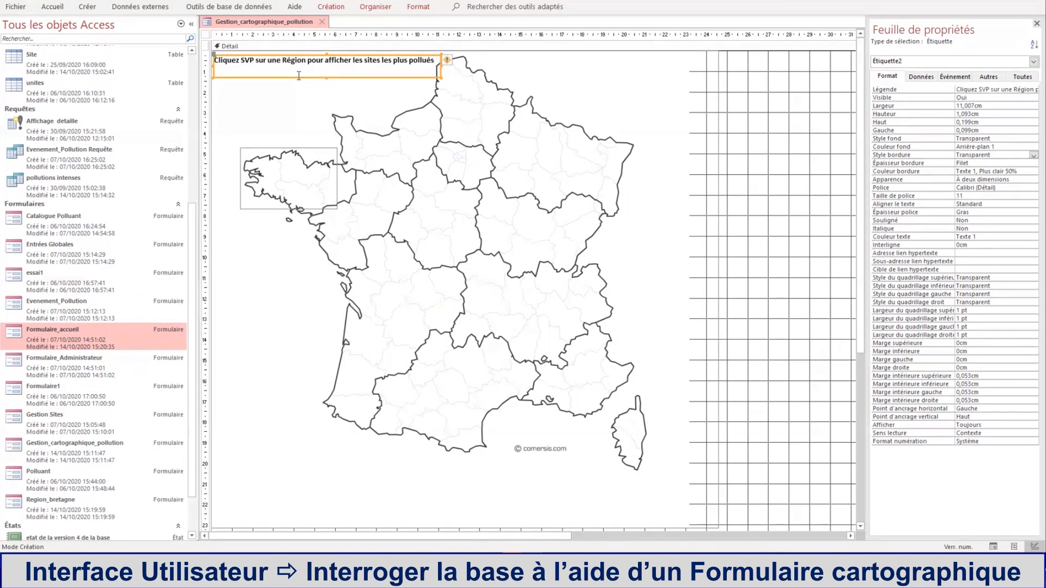
Move the instruction label above the upper-right part of the map and paste a copy of it below the map.
{"action": "left_click_drag", "start_coordinate": [298, 116], "coordinate": [564, 84]}
{"action": "left_click", "coordinate": [564, 83]}
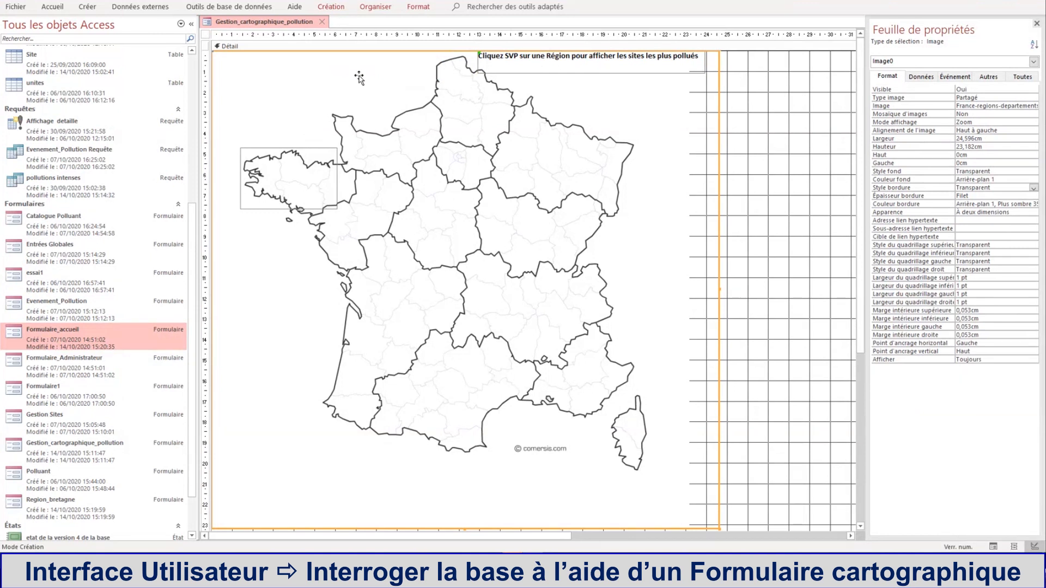
{"action": "key", "text": "Tab"}
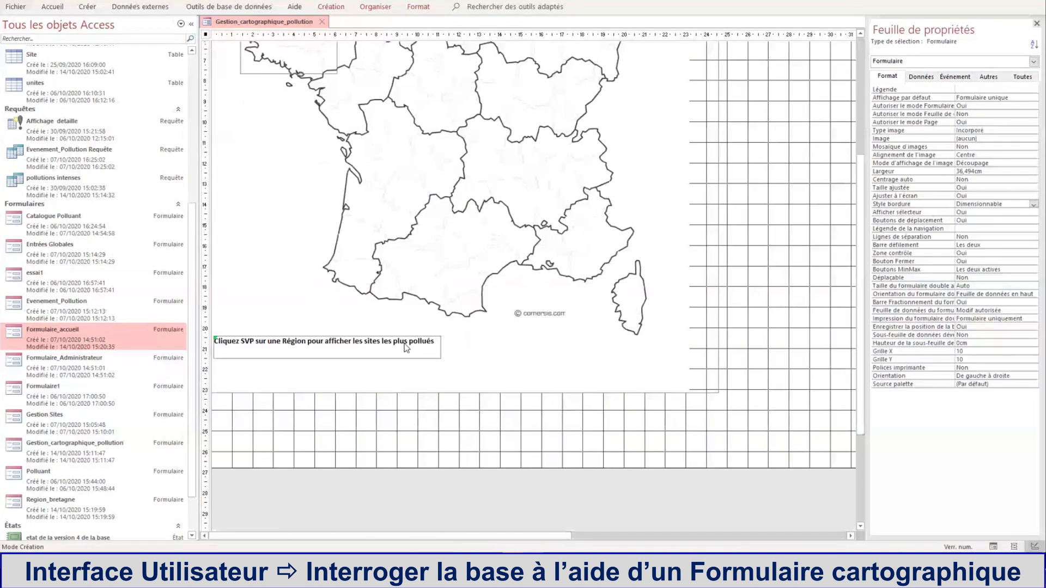
Replace the copied label's text below the map with "Sites les plus pollués".
{"action": "left_click", "coordinate": [406, 347]}
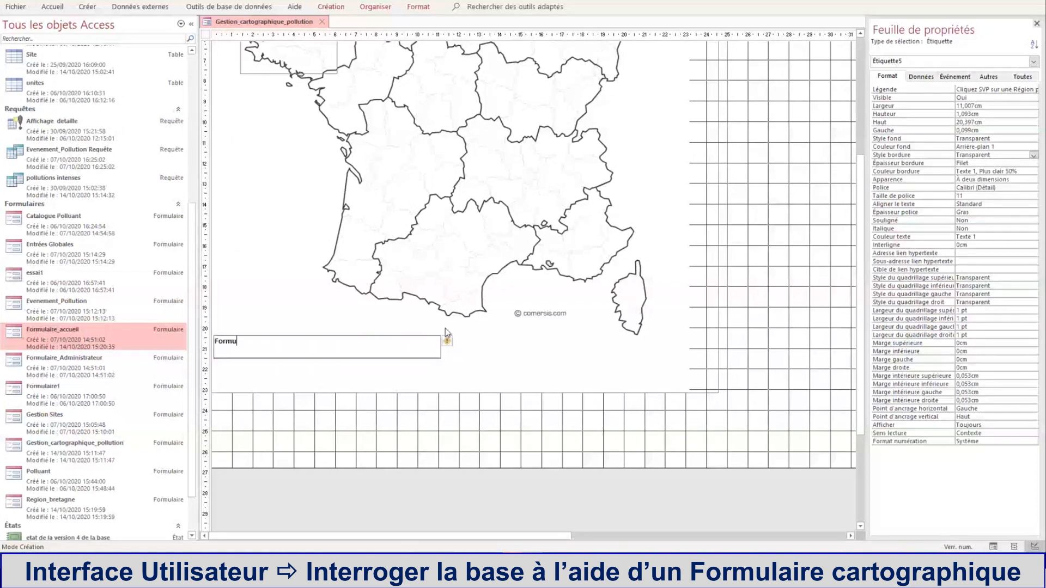
{"action": "key", "text": "BackSpace"}
{"action": "key", "text": "BackSpace"}
{"action": "key", "text": "BackSpace"}
{"action": "key", "text": "BackSpace"}
{"action": "key", "text": "BackSpace"}
{"action": "key", "text": "BackSpace"}
{"action": "key", "text": "BackSpace"}
{"action": "type", "text": "Sites les "}
{"action": "type", "text": "plus poll"}
{"action": "type", "text": "ées"}
{"action": "key", "text": "BackSpace"}
{"action": "key", "text": "BackSpace"}
{"action": "key", "text": "BackSpace"}
{"action": "type", "text": "ués"}
{"action": "left_click", "coordinate": [281, 337]}
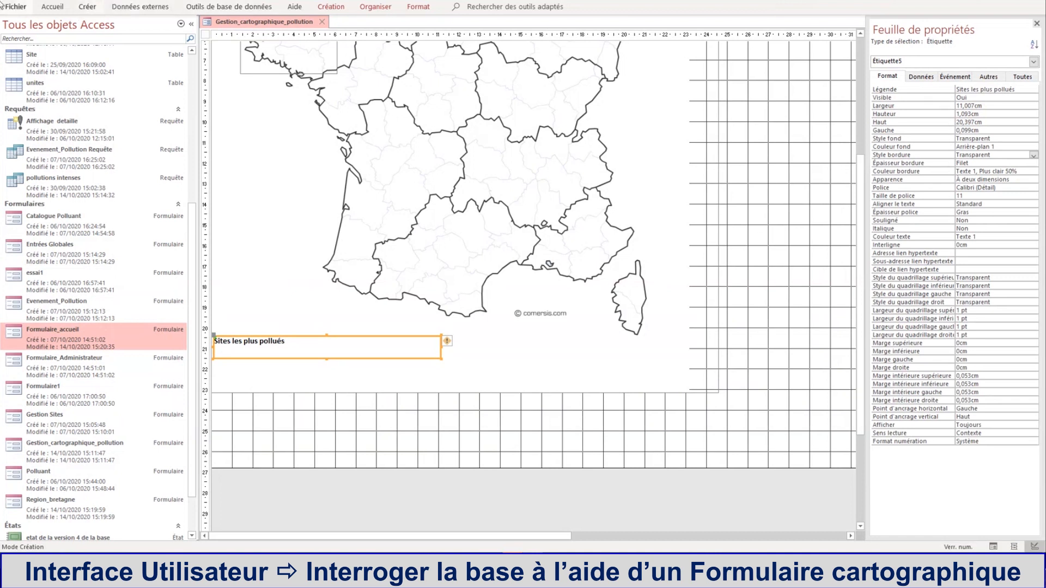
Format the "Sites les plus pollués" label with dark blue text (#2F3699) and font size 22.
{"action": "left_click", "coordinate": [53, 8]}
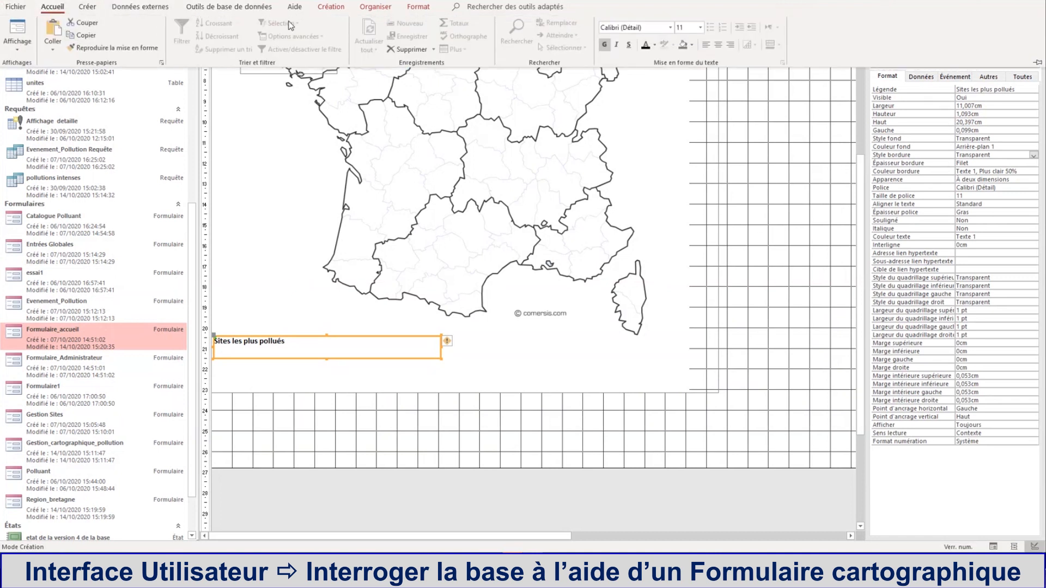
{"action": "left_click", "coordinate": [655, 45]}
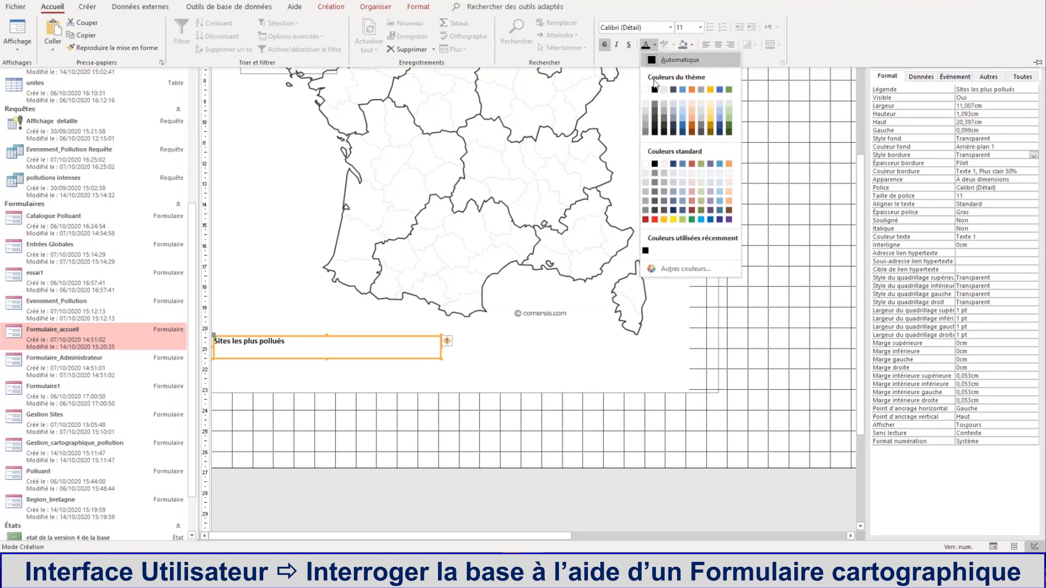
{"action": "left_click", "coordinate": [683, 128]}
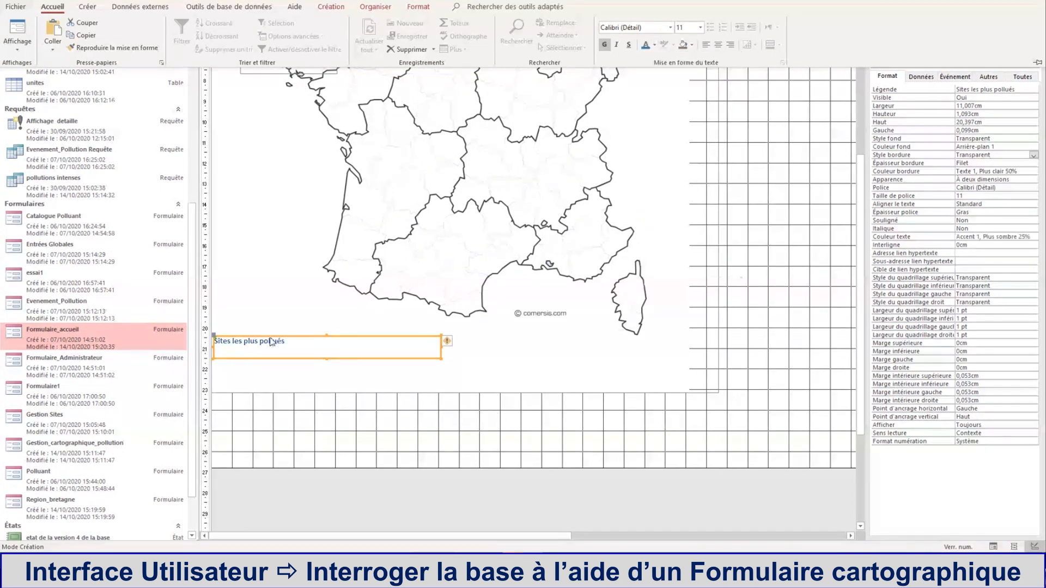
{"action": "left_click", "coordinate": [654, 46]}
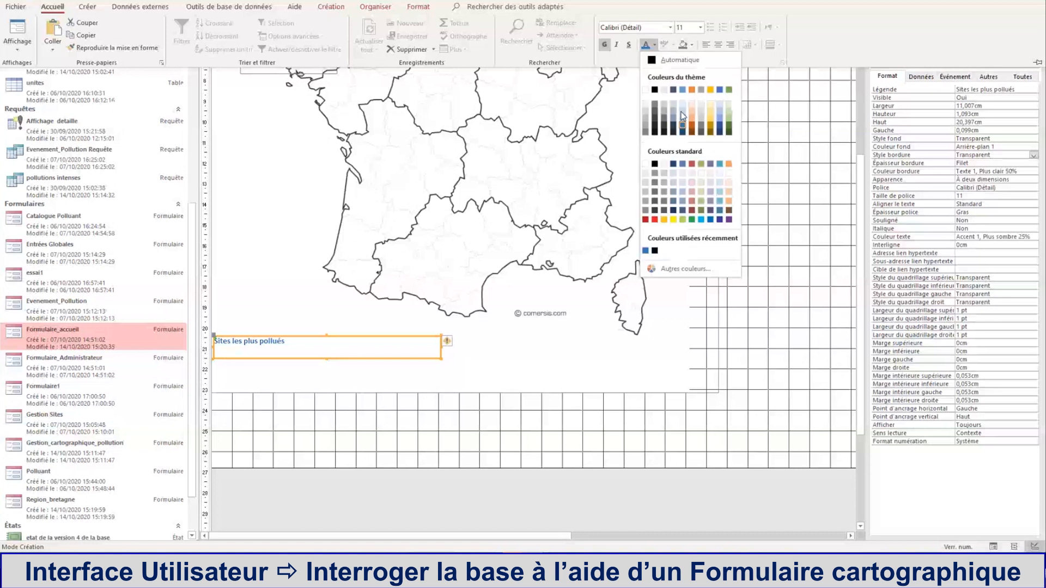
{"action": "left_click", "coordinate": [720, 219]}
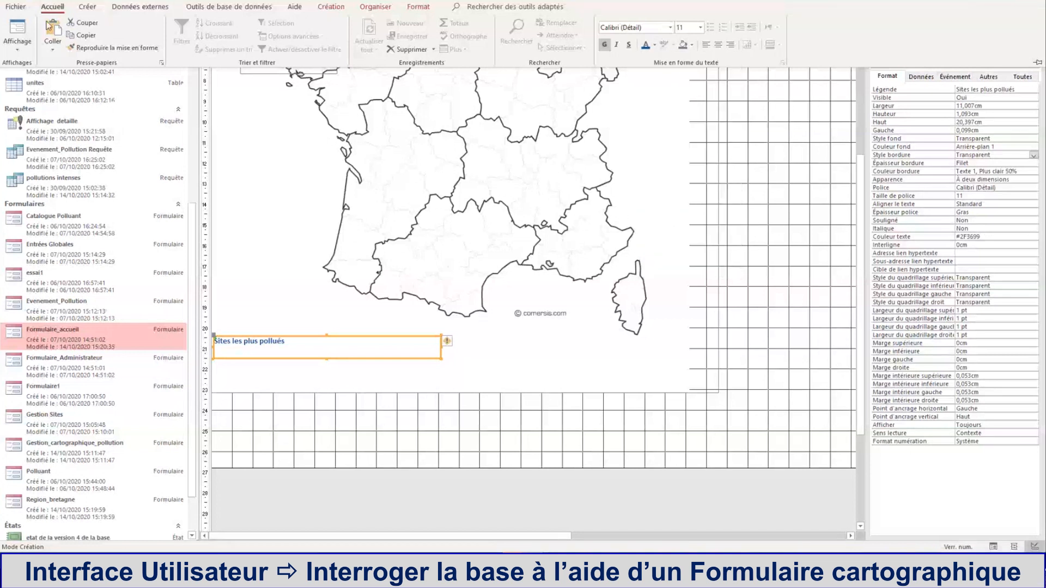
{"action": "left_click", "coordinate": [700, 28]}
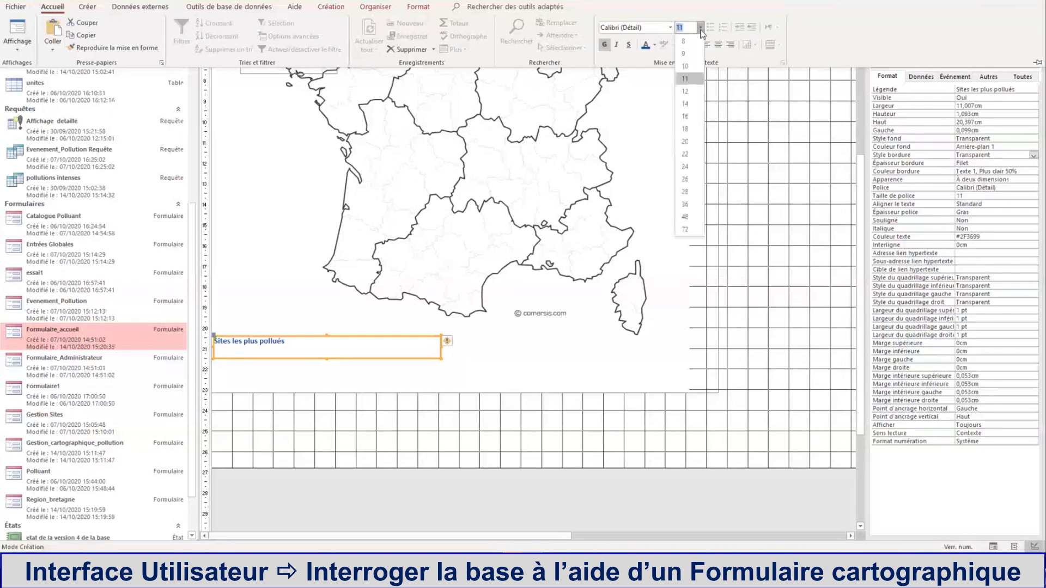
{"action": "left_click", "coordinate": [685, 154]}
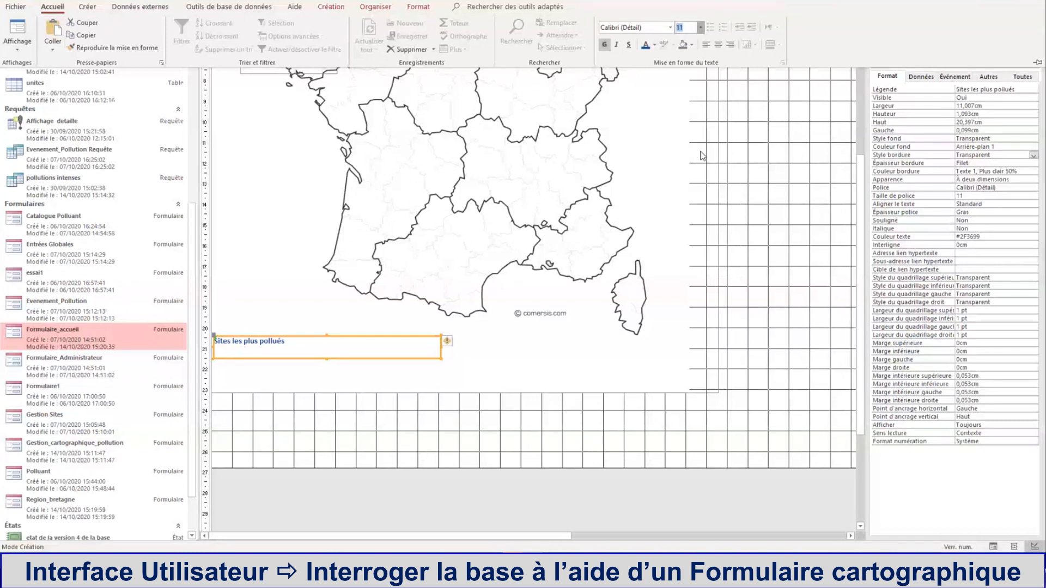
{"action": "left_click", "coordinate": [369, 340]}
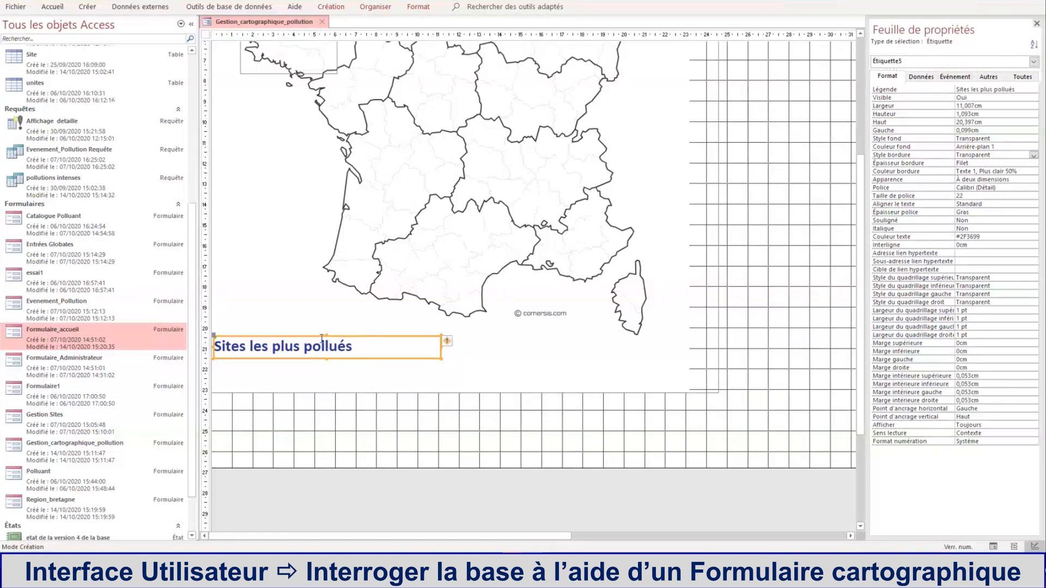
Shrink the "Sites les plus pollués" title to about 7.4 cm wide and place it in the form's upper-left corner.
{"action": "left_click_drag", "start_coordinate": [322, 339], "coordinate": [344, 63]}
{"action": "scroll", "coordinate": [331, 144], "scroll_direction": "up", "scroll_amount": 3}
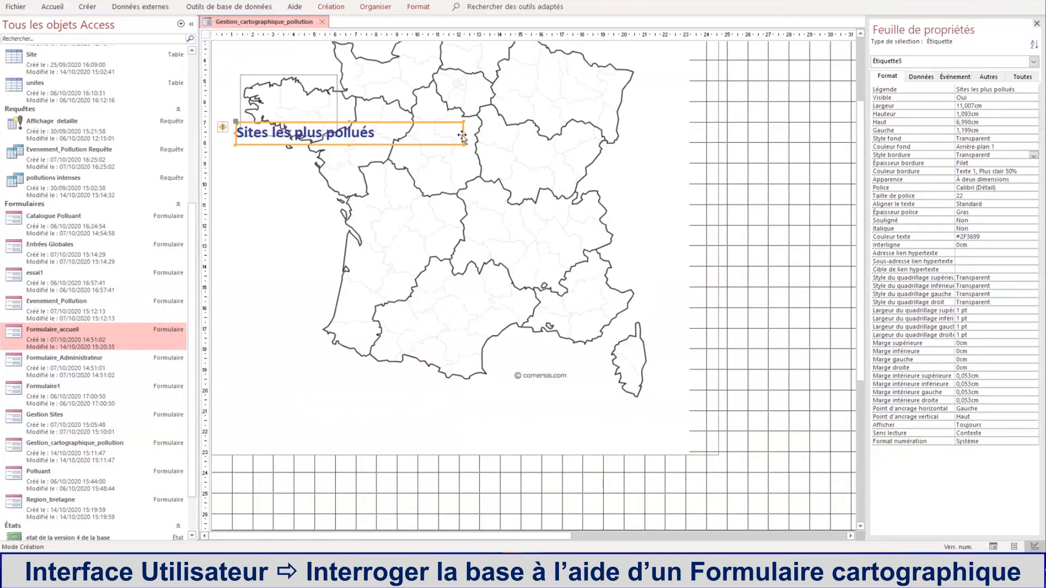
{"action": "left_click_drag", "start_coordinate": [462, 135], "coordinate": [389, 135]}
{"action": "scroll", "coordinate": [376, 143], "scroll_direction": "up", "scroll_amount": 2}
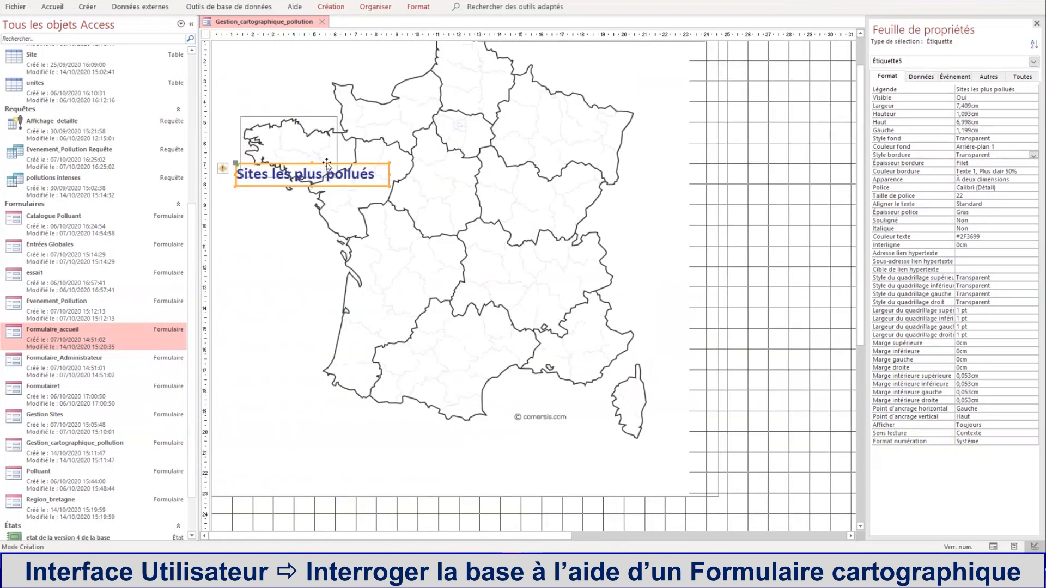
{"action": "left_click", "coordinate": [320, 132]}
{"action": "left_click_drag", "start_coordinate": [320, 132], "coordinate": [308, 48]}
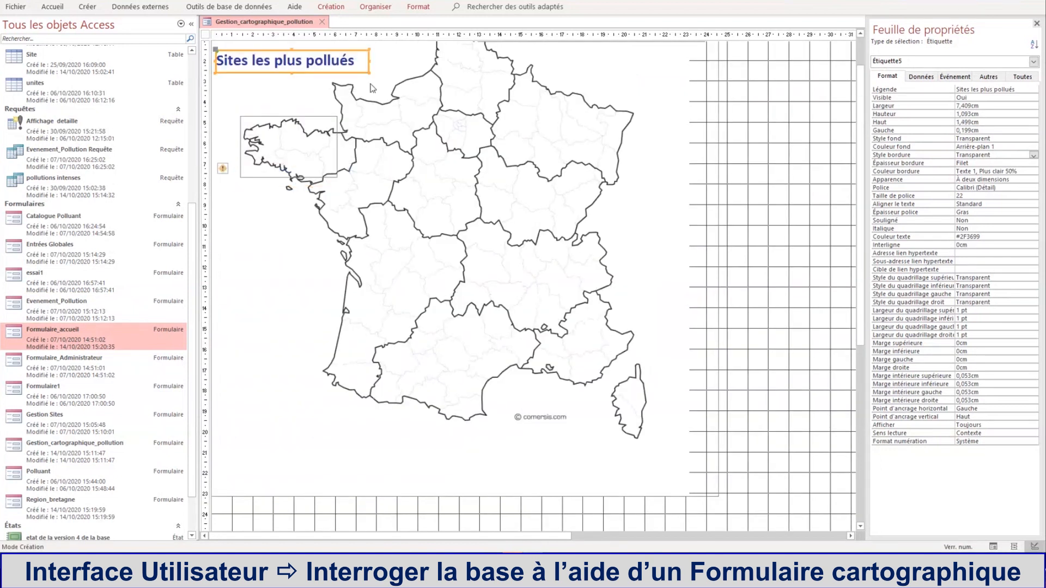
{"action": "scroll", "coordinate": [372, 89], "scroll_direction": "up", "scroll_amount": 1}
{"action": "left_click_drag", "start_coordinate": [331, 87], "coordinate": [333, 56]}
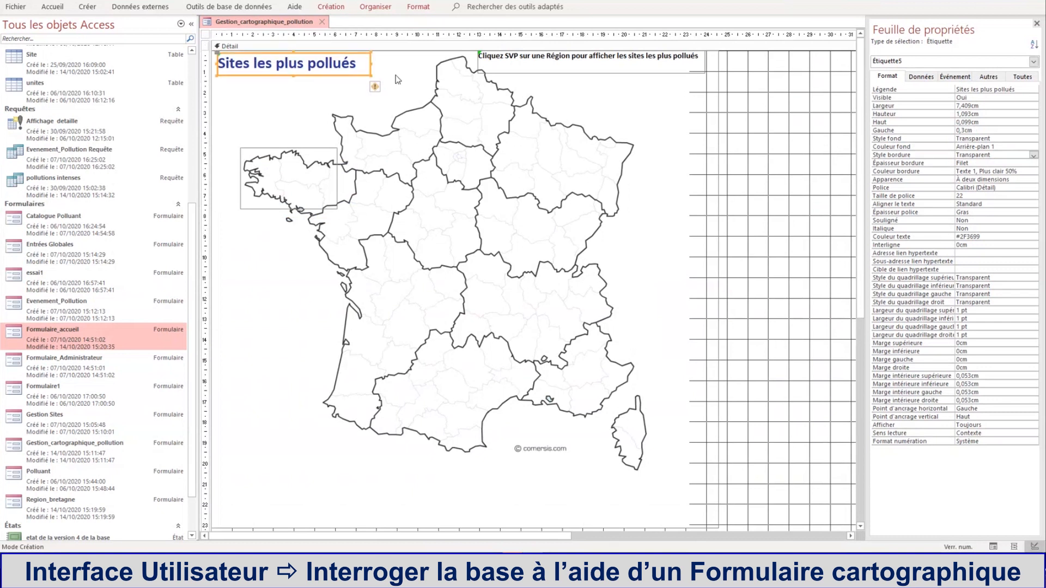
Move the "Cliquez SVP sur une Région" label below the map, against the form's left edge.
{"action": "left_click", "coordinate": [643, 114]}
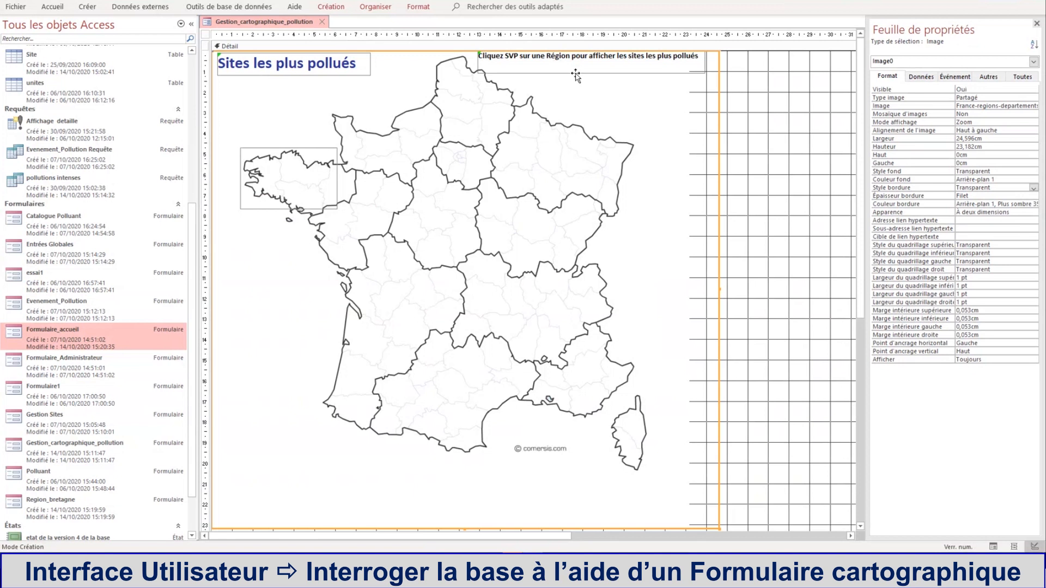
{"action": "mouse_move", "coordinate": [575, 75]}
{"action": "left_mouse_down"}
{"action": "mouse_move", "coordinate": [560, 94]}
{"action": "mouse_move", "coordinate": [567, 74]}
{"action": "left_mouse_up"}
{"action": "left_click", "coordinate": [1033, 61]}
{"action": "left_click", "coordinate": [1022, 87]}
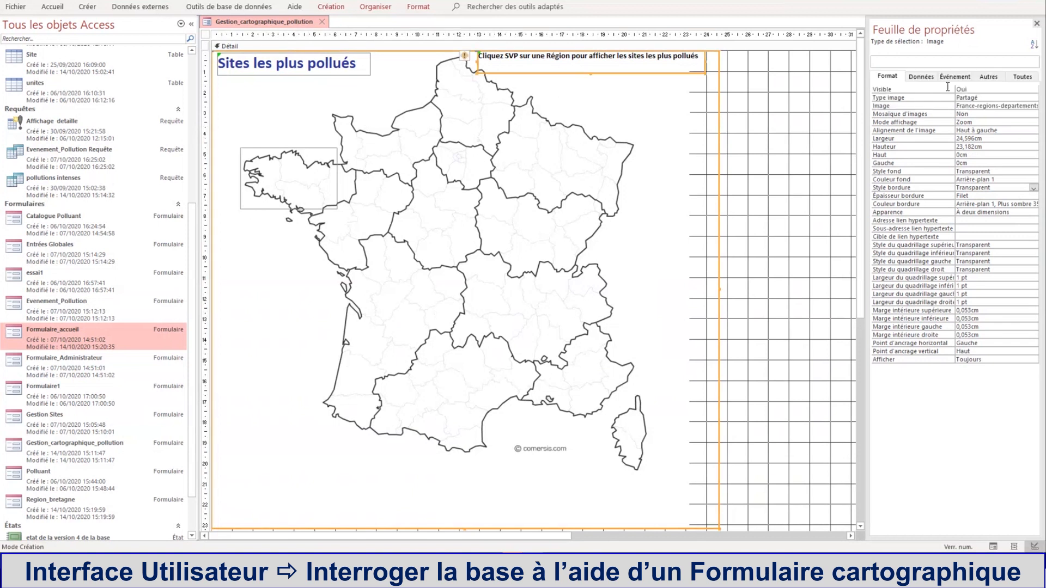
{"action": "left_click_drag", "start_coordinate": [652, 73], "coordinate": [383, 482]}
{"action": "left_click", "coordinate": [662, 291]}
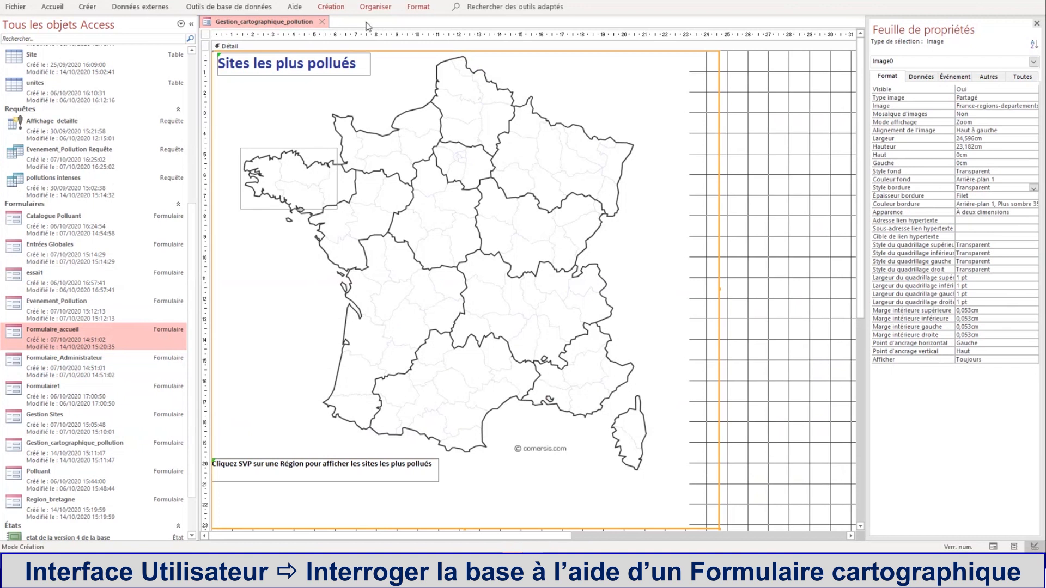
Display the map form in Form view and test the clickable Bretagne region.
{"action": "right_click", "coordinate": [297, 25]}
{"action": "left_click", "coordinate": [338, 82]}
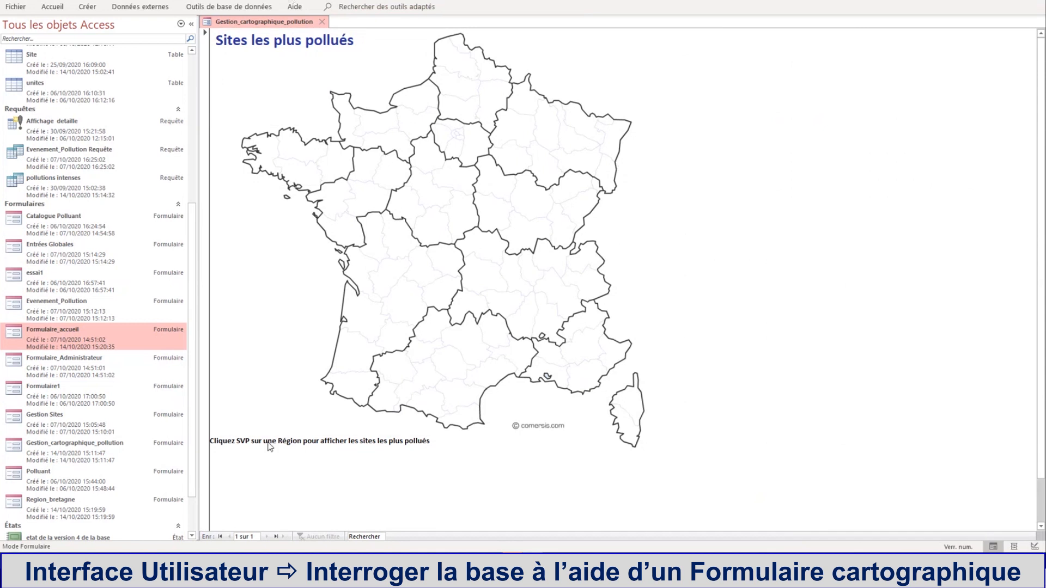
{"action": "left_click", "coordinate": [292, 159]}
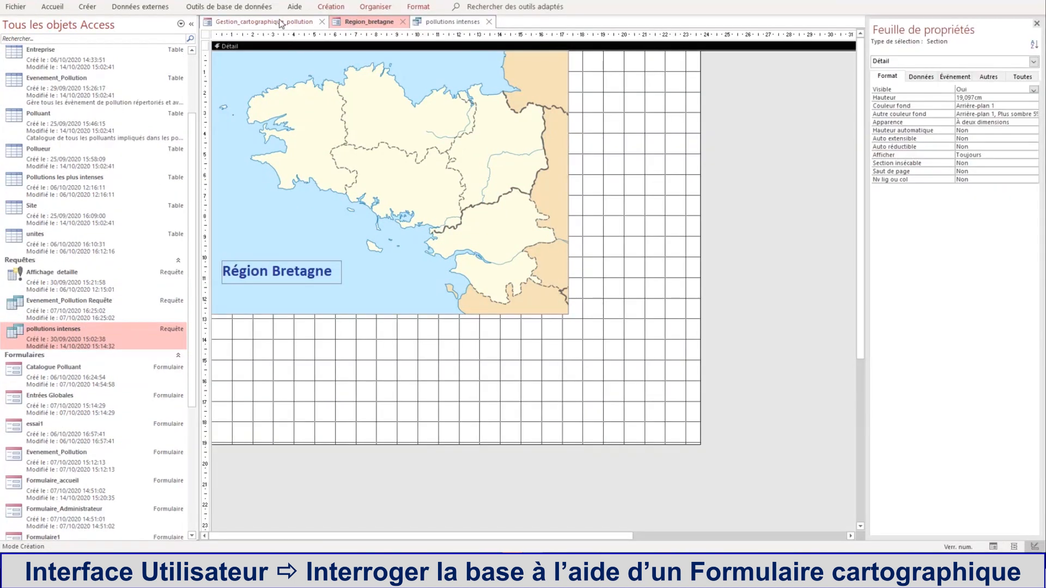
Bring up the design of the pollutions intenses query and examine the criterion on its intensite field.
{"action": "left_click", "coordinate": [281, 23]}
{"action": "left_click", "coordinate": [360, 25]}
{"action": "left_click", "coordinate": [431, 22]}
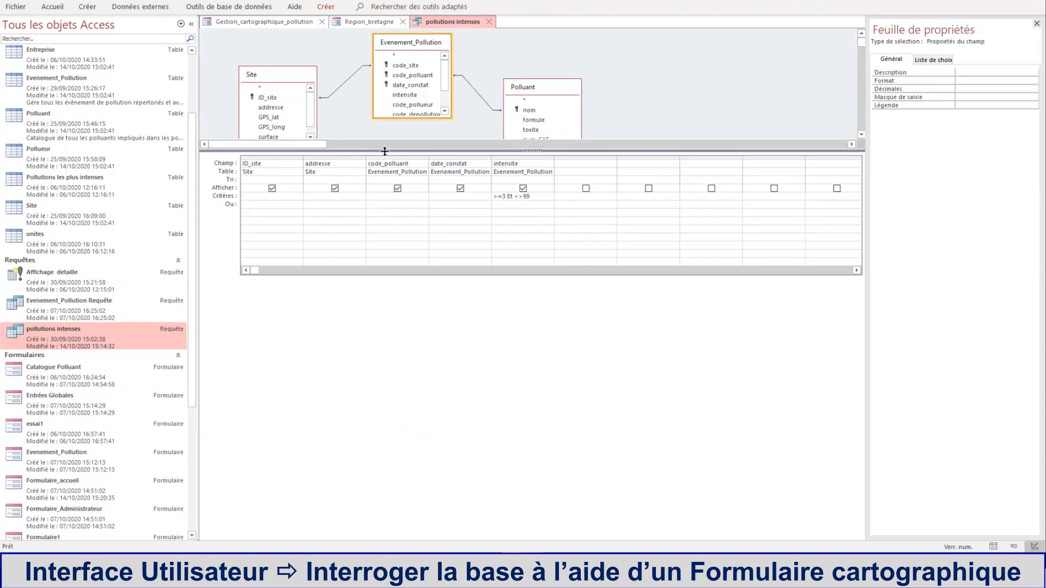
{"action": "left_click", "coordinate": [75, 337]}
{"action": "left_click", "coordinate": [513, 201]}
{"action": "left_click_drag", "start_coordinate": [508, 196], "coordinate": [493, 196]}
{"action": "left_click", "coordinate": [515, 198]}
{"action": "left_click_drag", "start_coordinate": [514, 196], "coordinate": [534, 200]}
{"action": "left_click", "coordinate": [534, 199]}
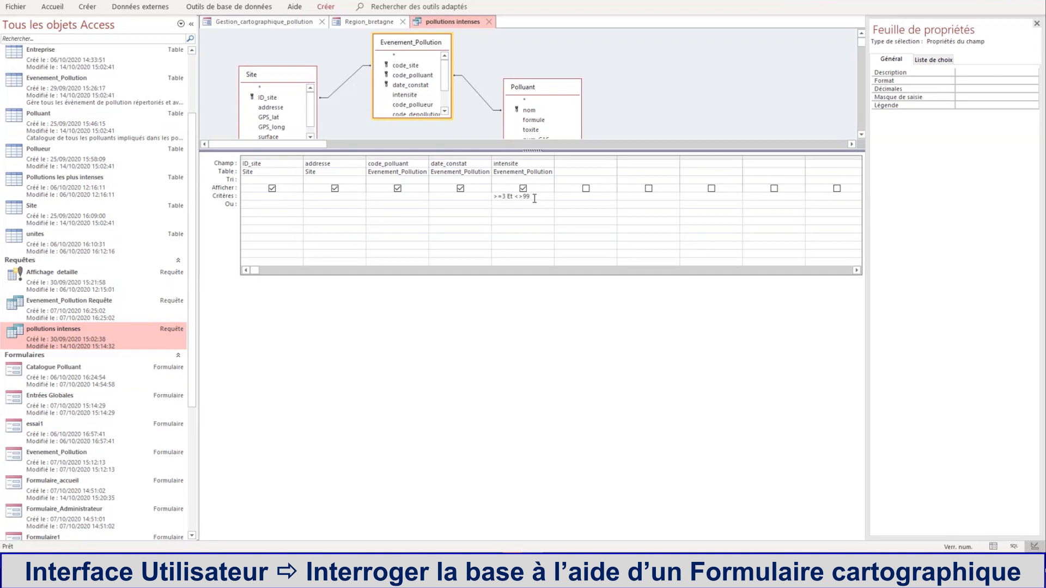
Check the intensite values in the Evenement_Pollution table, close it, and highlight the "Et <>99" part of the query's criterion.
{"action": "double_click", "coordinate": [100, 103]}
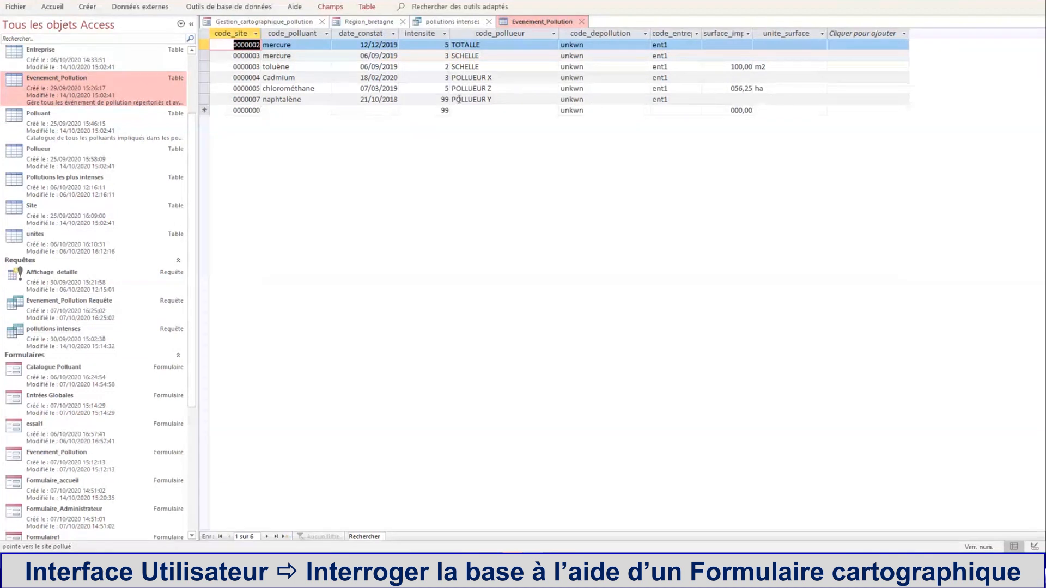
{"action": "left_click", "coordinate": [583, 25]}
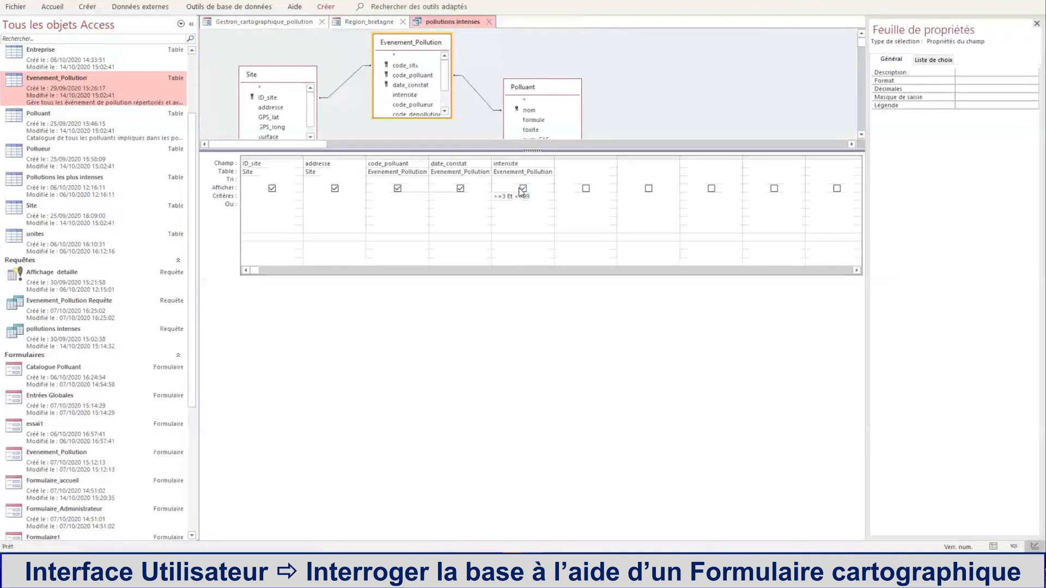
{"action": "left_click_drag", "start_coordinate": [535, 195], "coordinate": [505, 197]}
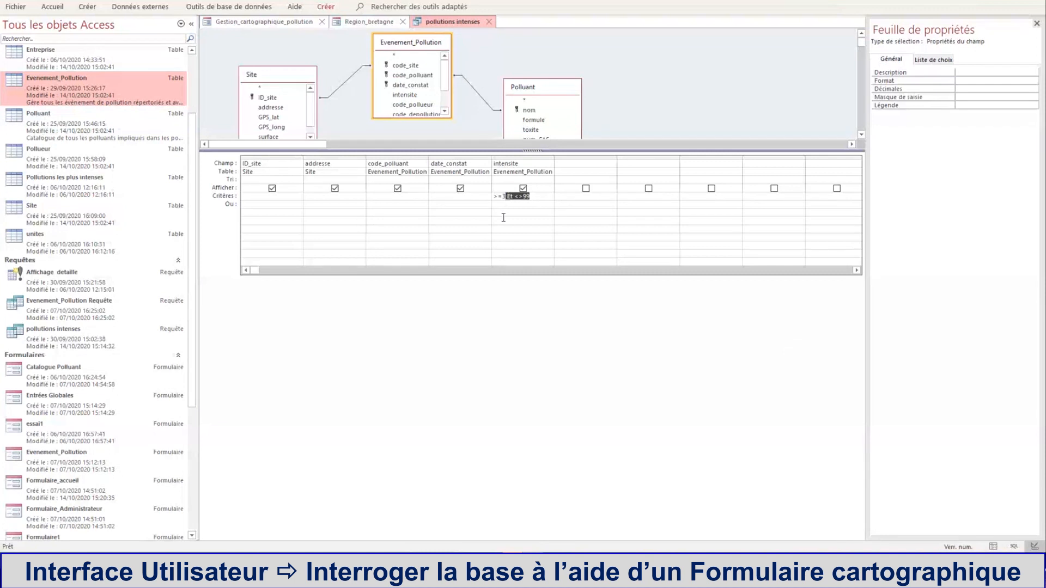
Replace the fixed 3 in the intensite criterion with the prompt parameter [intensité?], keeping the "Et <>99" part.
{"action": "left_click", "coordinate": [508, 197]}
{"action": "left_click_drag", "start_coordinate": [506, 196], "coordinate": [493, 196]}
{"action": "left_click_drag", "start_coordinate": [514, 197], "coordinate": [534, 198]}
{"action": "left_click", "coordinate": [503, 199]}
{"action": "double_click", "coordinate": [507, 200]}
{"action": "left_click", "coordinate": [534, 199]}
{"action": "left_click", "coordinate": [519, 215]}
{"action": "left_click", "coordinate": [506, 196]}
{"action": "key", "text": "BackSpace"}
{"action": "type", "text": "["}
{"action": "type", "text": "intensi"}
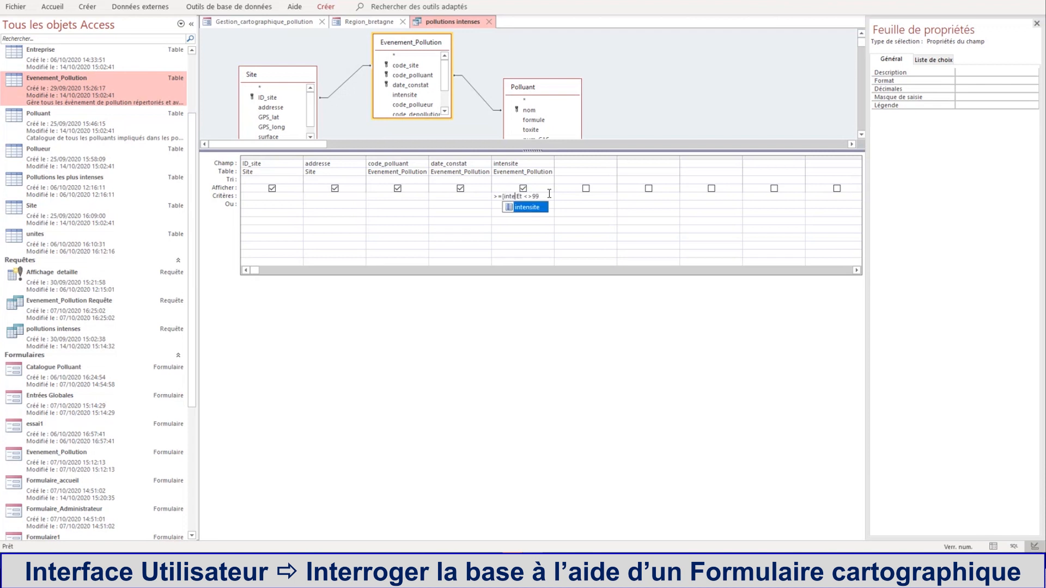
{"action": "type", "text": "te"}
{"action": "type", "text": "]"}
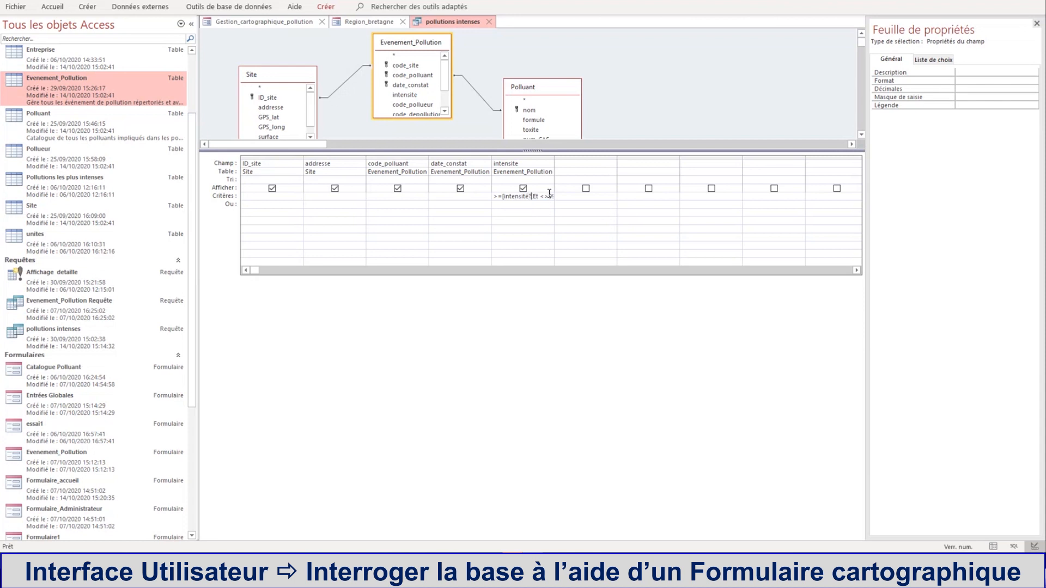
{"action": "type", "text": "]"}
Run the pollutions intenses query in Datasheet view with 3 as the intensité parameter.
{"action": "right_click", "coordinate": [444, 20]}
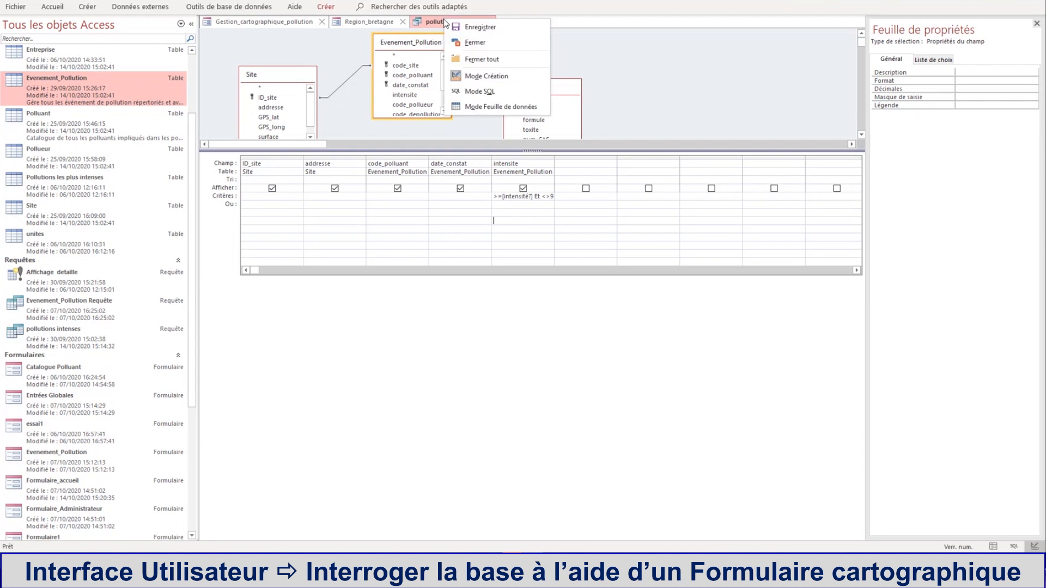
{"action": "left_click", "coordinate": [476, 107]}
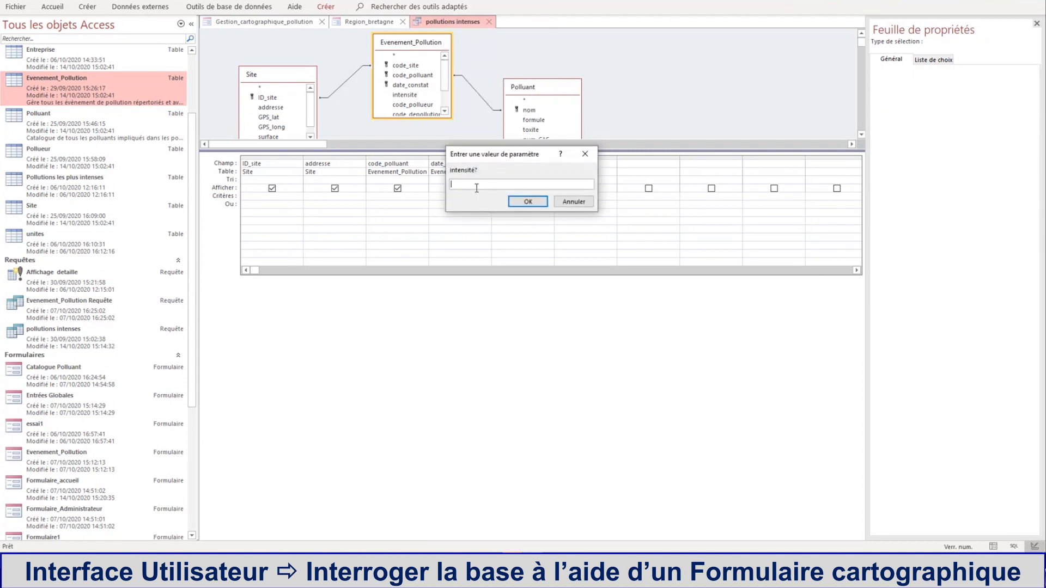
{"action": "type", "text": "3"}
{"action": "left_click", "coordinate": [526, 203]}
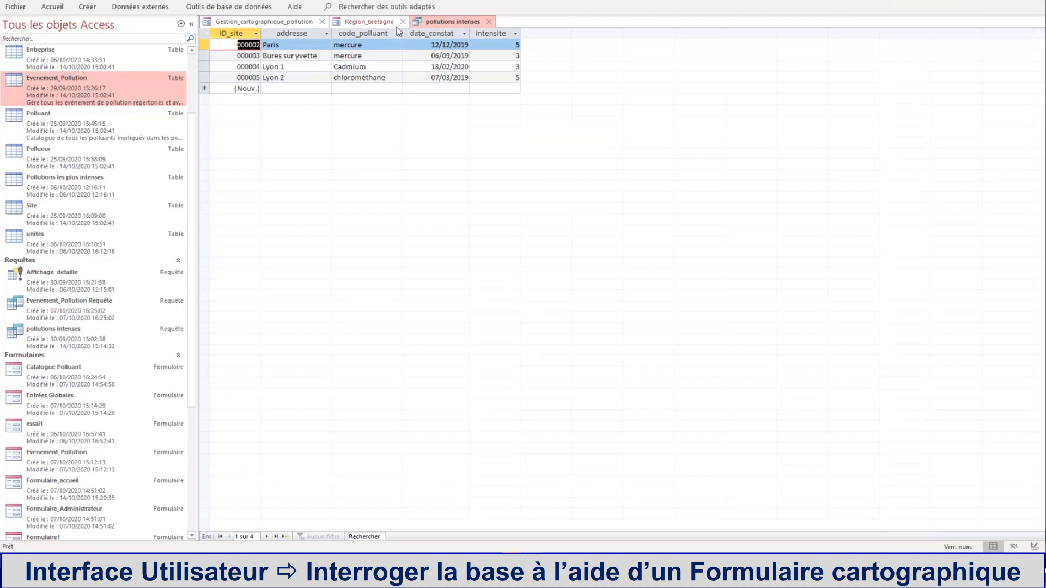
Return to the query's design, change the excluded value in the intensite criterion to 98, and run the query.
{"action": "right_click", "coordinate": [446, 23]}
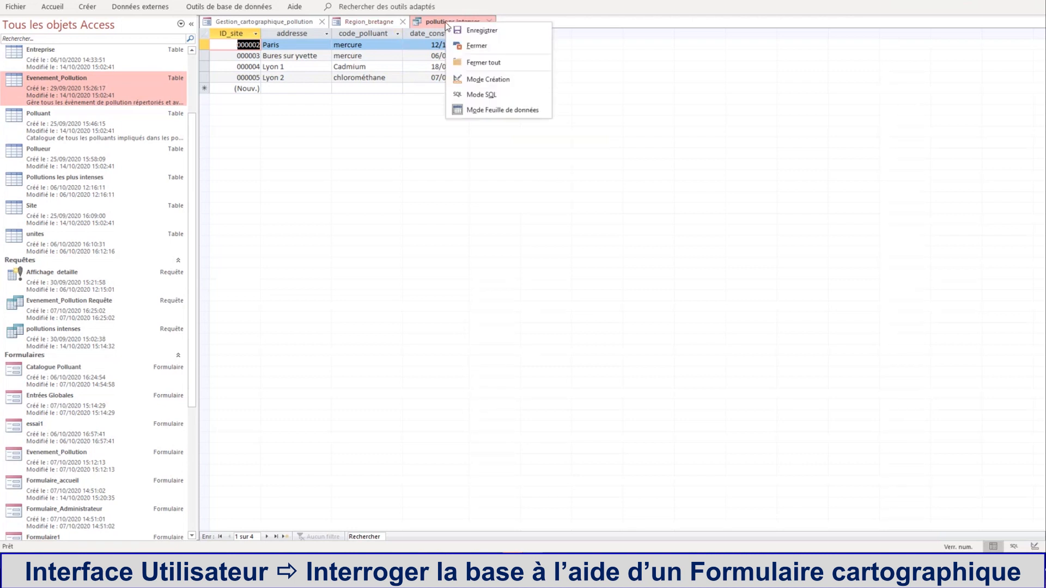
{"action": "left_click", "coordinate": [480, 79]}
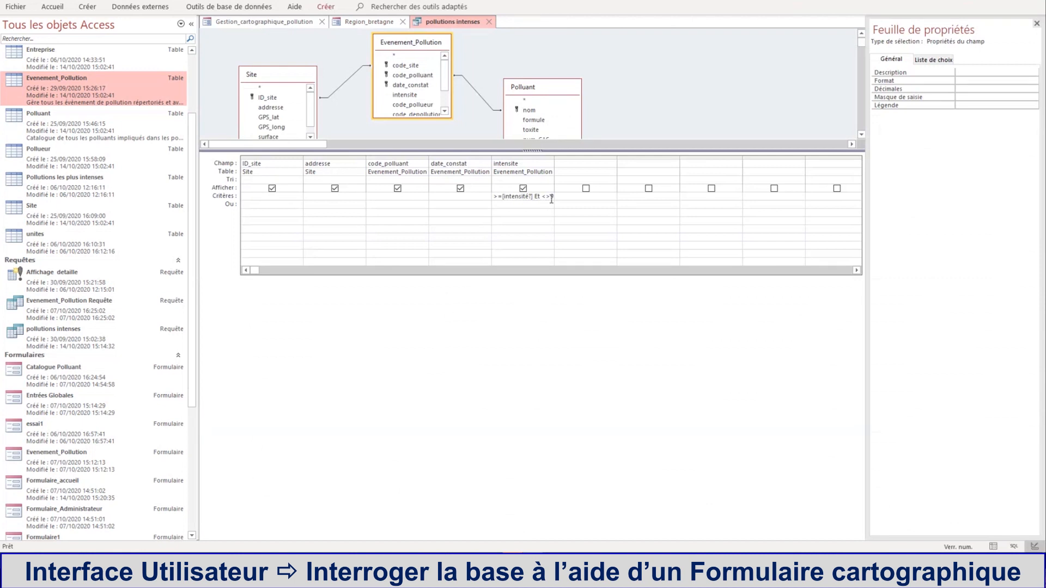
{"action": "left_click", "coordinate": [553, 197]}
{"action": "left_click_drag", "start_coordinate": [553, 197], "coordinate": [551, 198]}
{"action": "type", "text": "8"}
{"action": "right_click", "coordinate": [450, 24]}
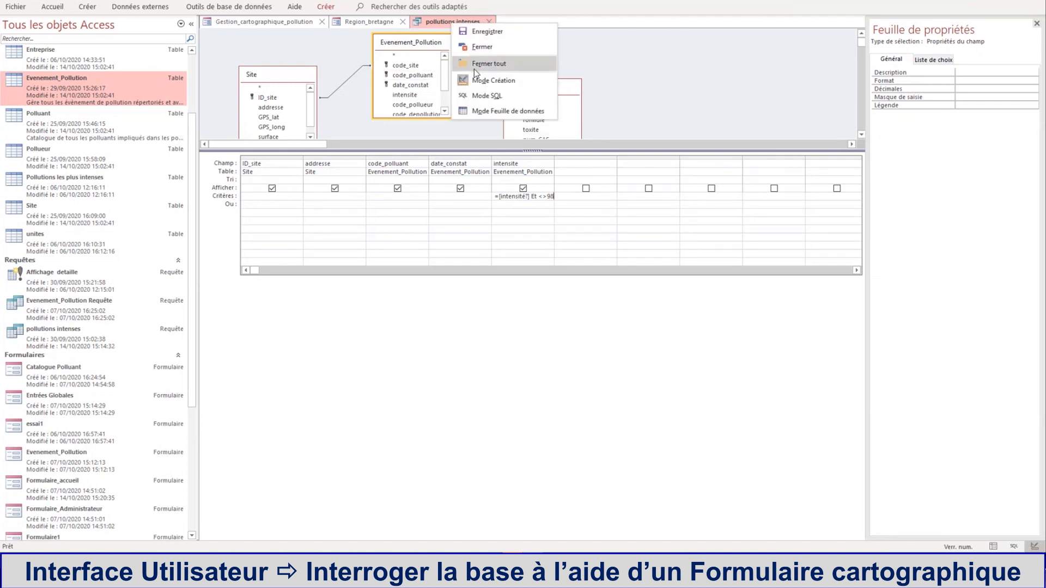
{"action": "left_click", "coordinate": [475, 110]}
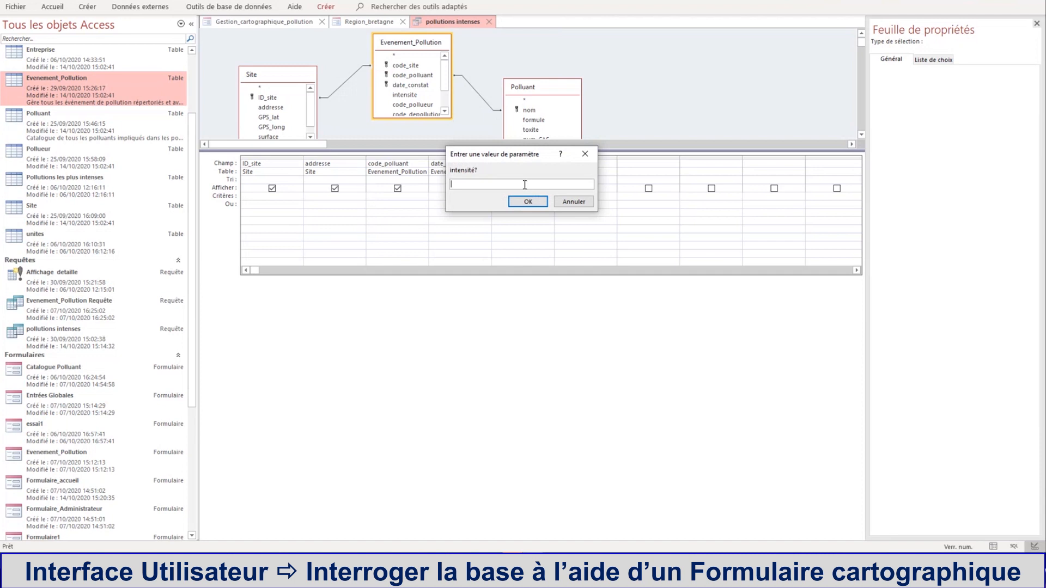
{"action": "key", "text": "Return"}
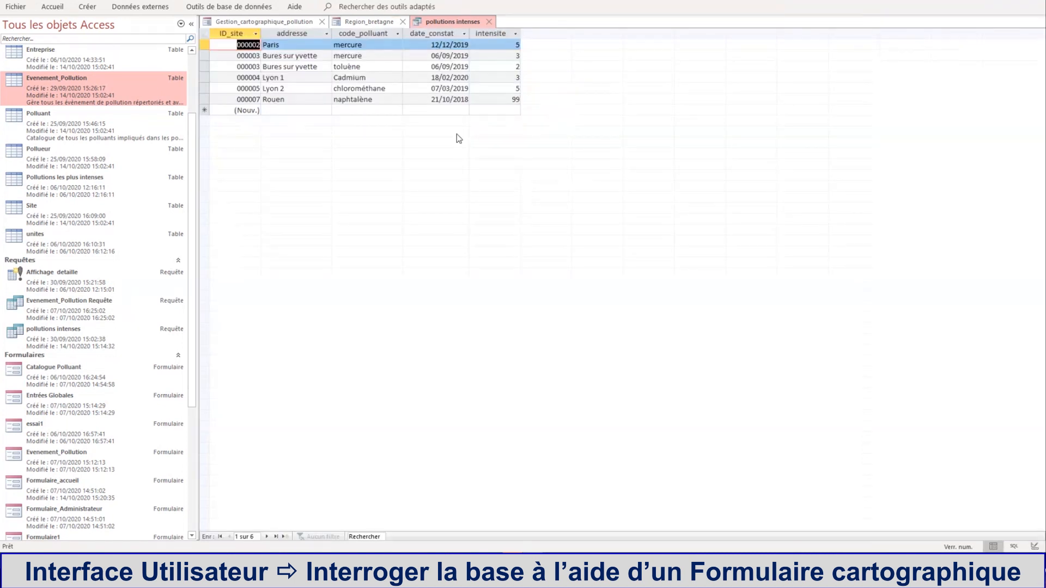
Return to the query's design and set the intensite criterion to ">=3 Et <>99".
{"action": "right_click", "coordinate": [444, 22]}
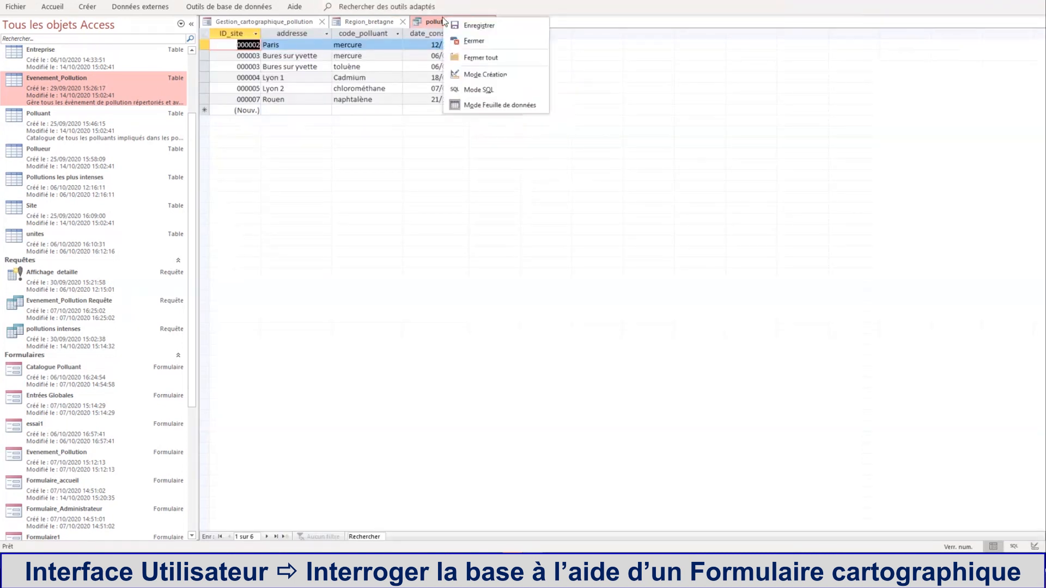
{"action": "left_click", "coordinate": [464, 78]}
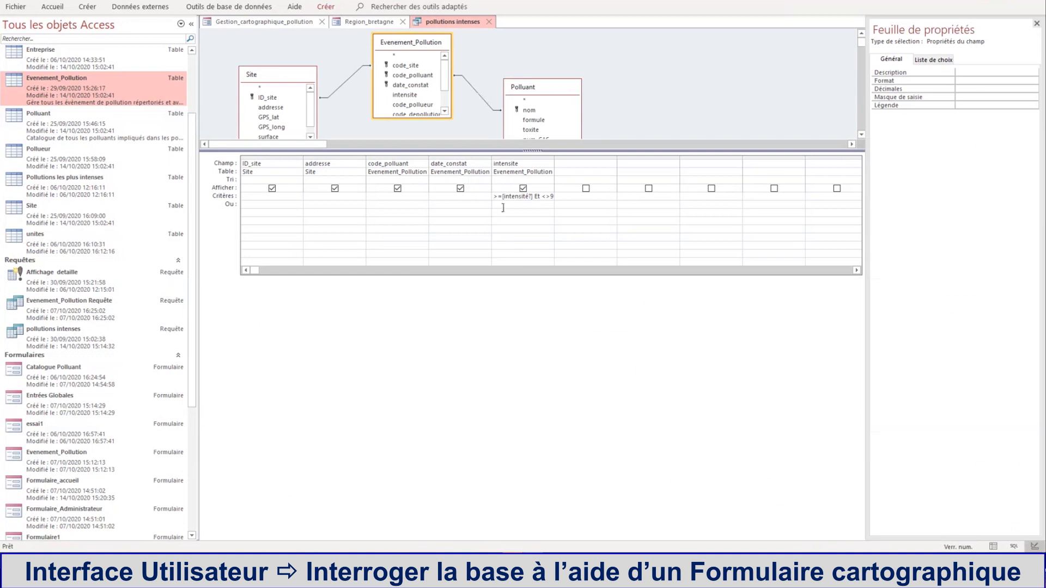
{"action": "left_click_drag", "start_coordinate": [502, 196], "coordinate": [532, 200]}
{"action": "key", "text": "BackSpace"}
{"action": "type", "text": "?"}
{"action": "left_click_drag", "start_coordinate": [550, 196], "coordinate": [567, 201]}
{"action": "left_click_drag", "start_coordinate": [498, 196], "coordinate": [529, 194]}
{"action": "type", "text": "3"}
{"action": "key", "text": "Down"}
Display the pollutions intenses query's results, then close the query and save its design changes.
{"action": "right_click", "coordinate": [459, 23]}
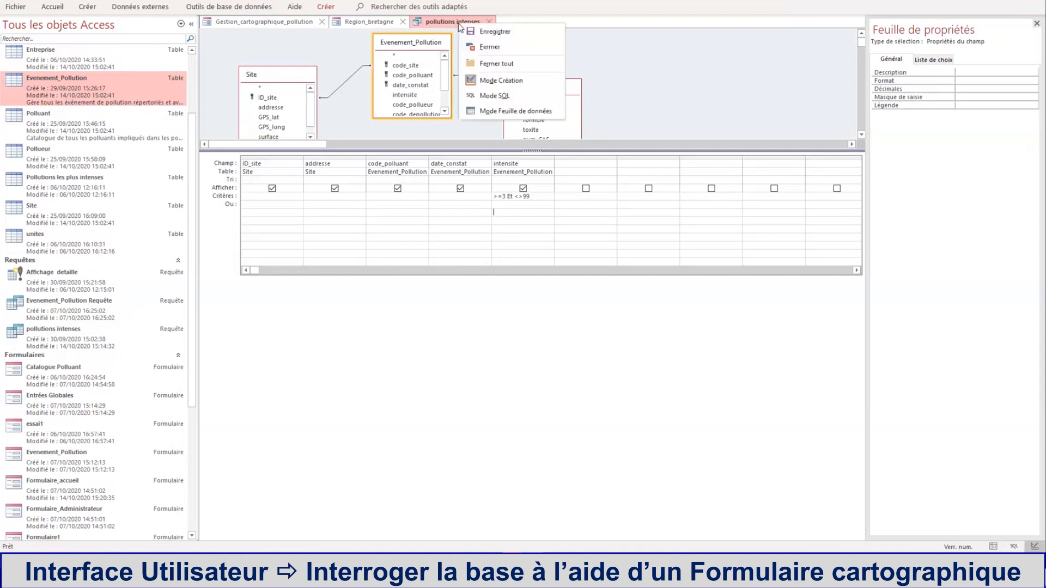
{"action": "left_click", "coordinate": [488, 112]}
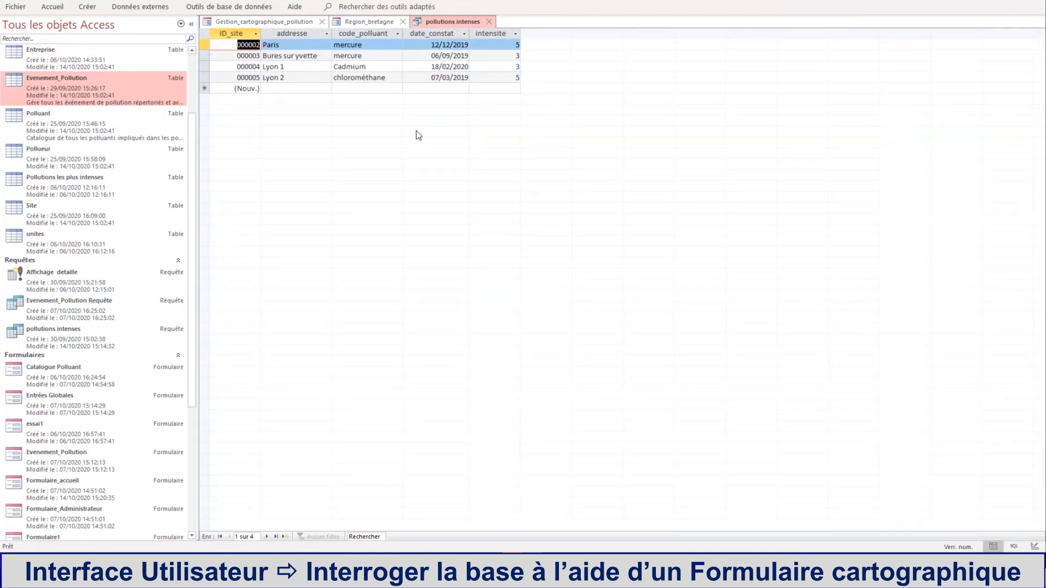
{"action": "left_click", "coordinate": [490, 22]}
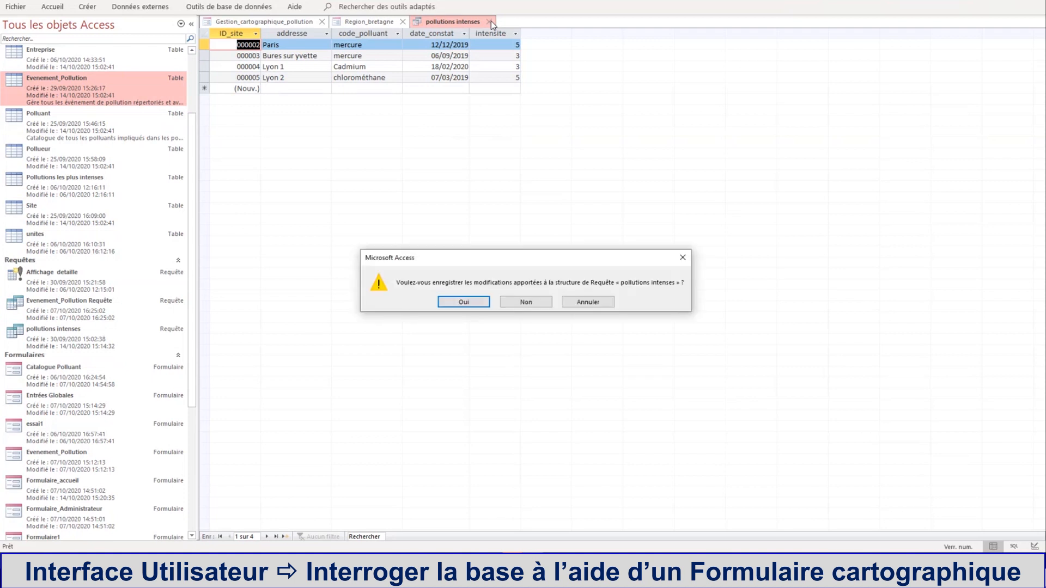
{"action": "left_click", "coordinate": [475, 302]}
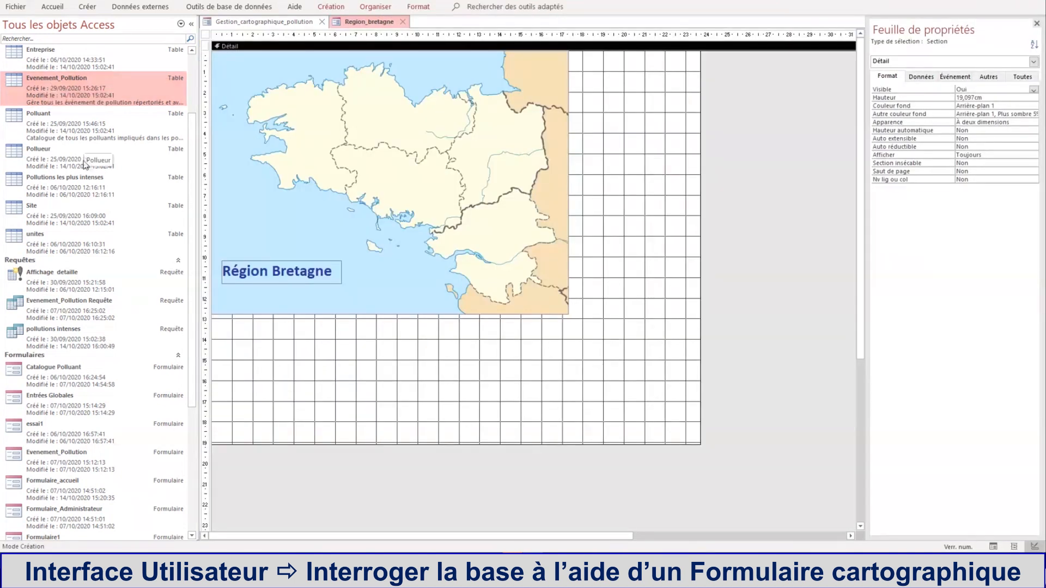
{"action": "scroll", "coordinate": [83, 164], "scroll_direction": "down", "scroll_amount": 3}
{"action": "left_click", "coordinate": [48, 257]}
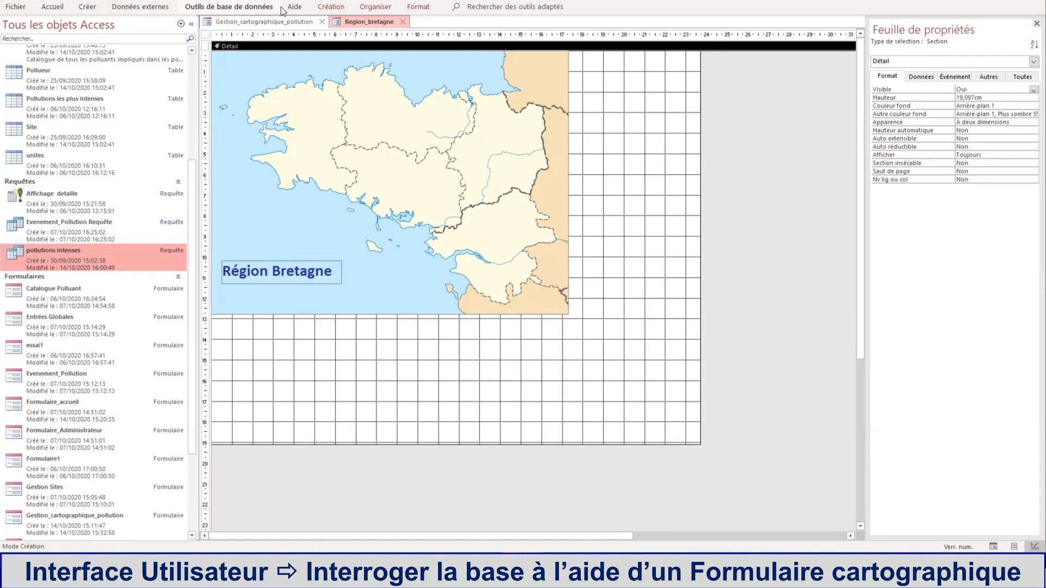
{"action": "left_click", "coordinate": [331, 7]}
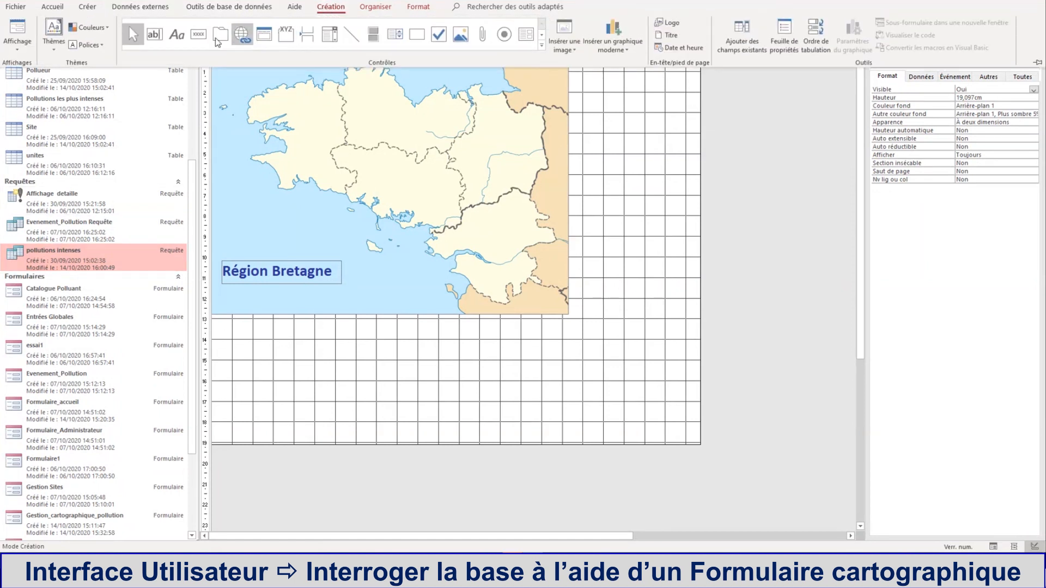
{"action": "left_click", "coordinate": [86, 8]}
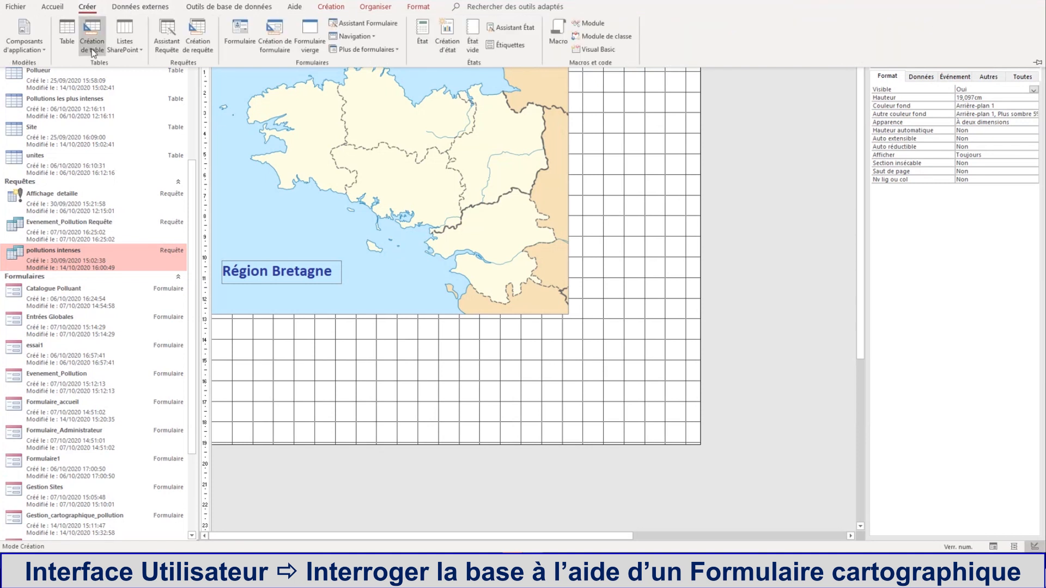
{"action": "right_click", "coordinate": [97, 253]}
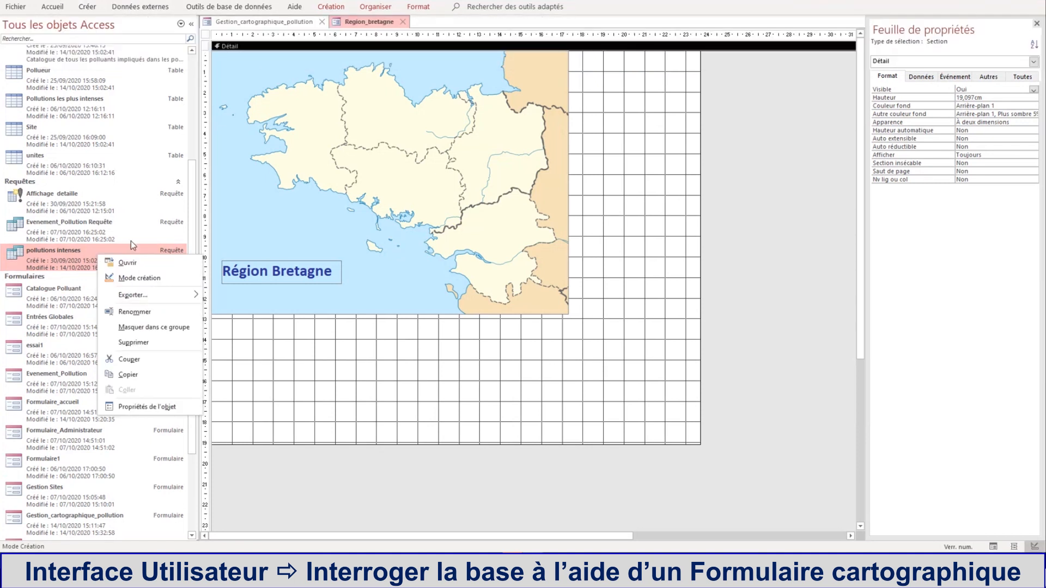
Close the Region_bretagne form with its changes saved, and close the Gestion_cartographique_pollution form.
{"action": "left_click", "coordinate": [401, 25]}
{"action": "left_click", "coordinate": [403, 22]}
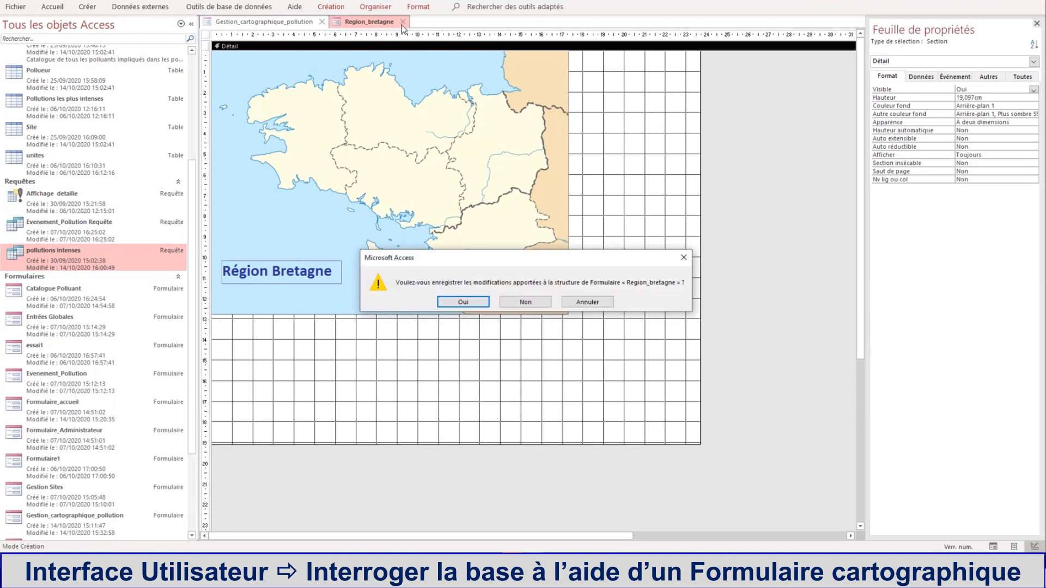
{"action": "left_click", "coordinate": [463, 303]}
{"action": "left_click", "coordinate": [322, 22]}
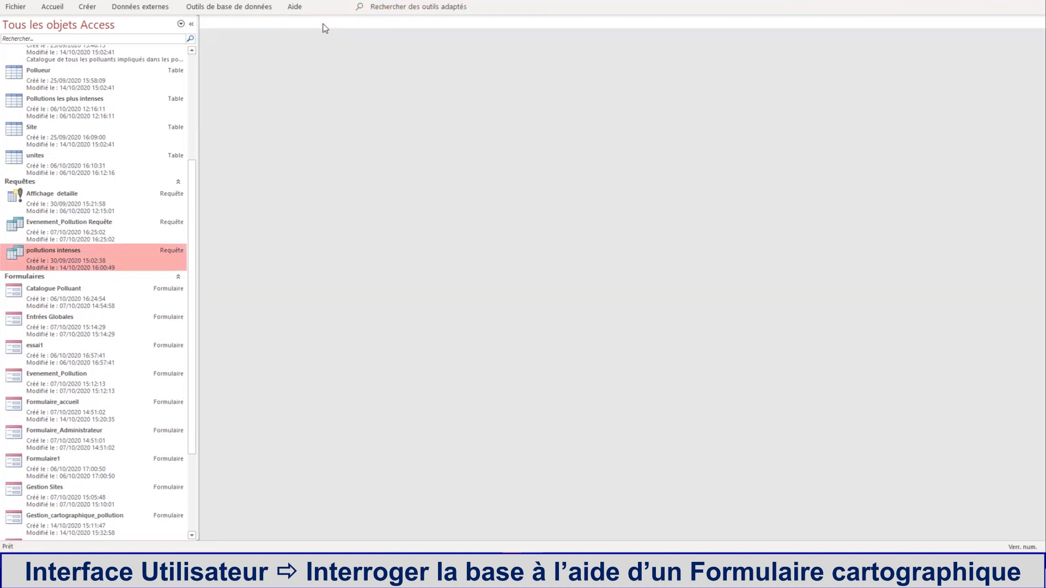
Create an automatic form based on the pollutions intenses query.
{"action": "right_click", "coordinate": [43, 261]}
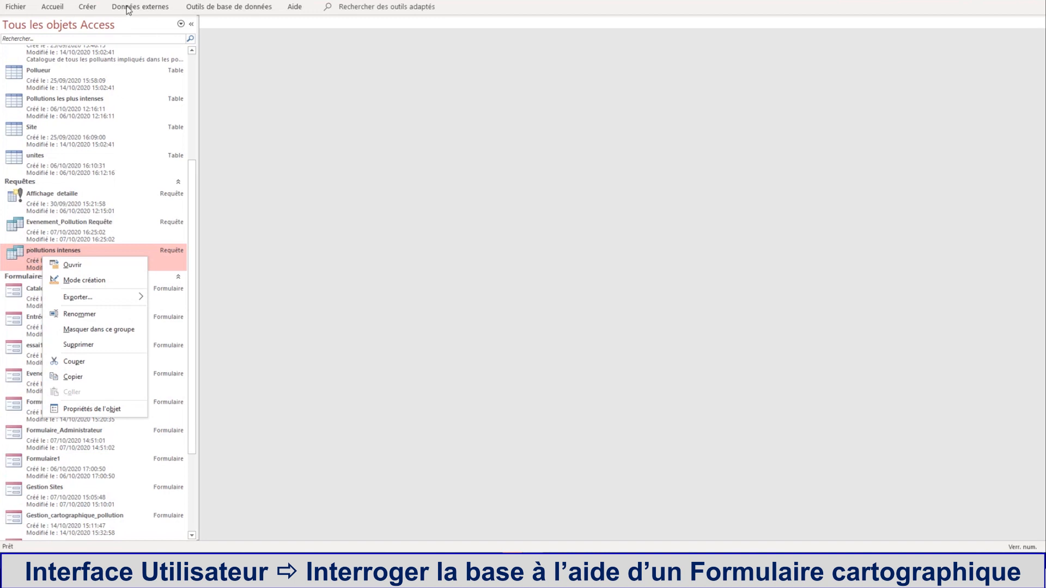
{"action": "left_click", "coordinate": [89, 10]}
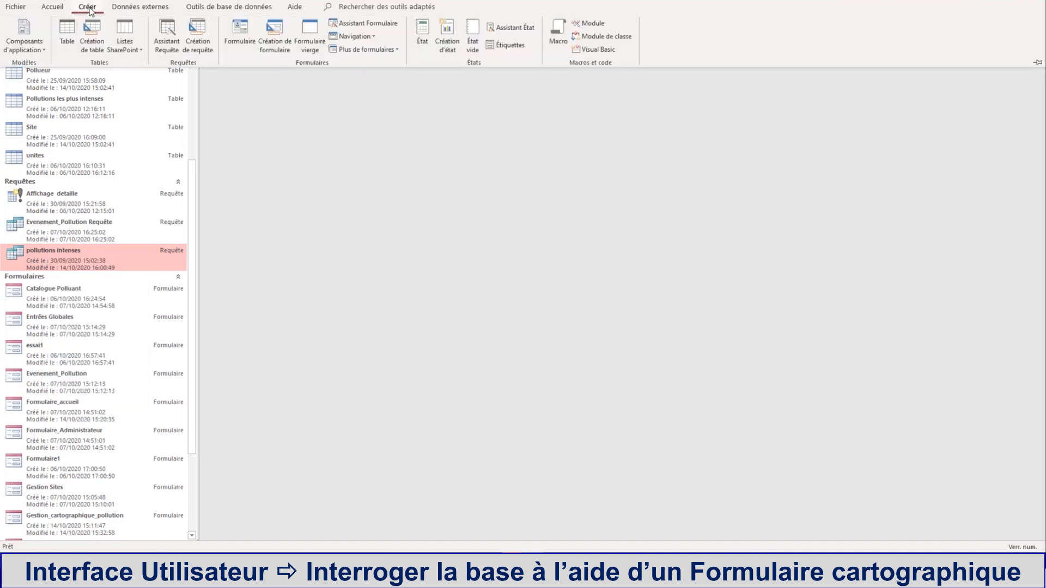
{"action": "left_click", "coordinate": [240, 51]}
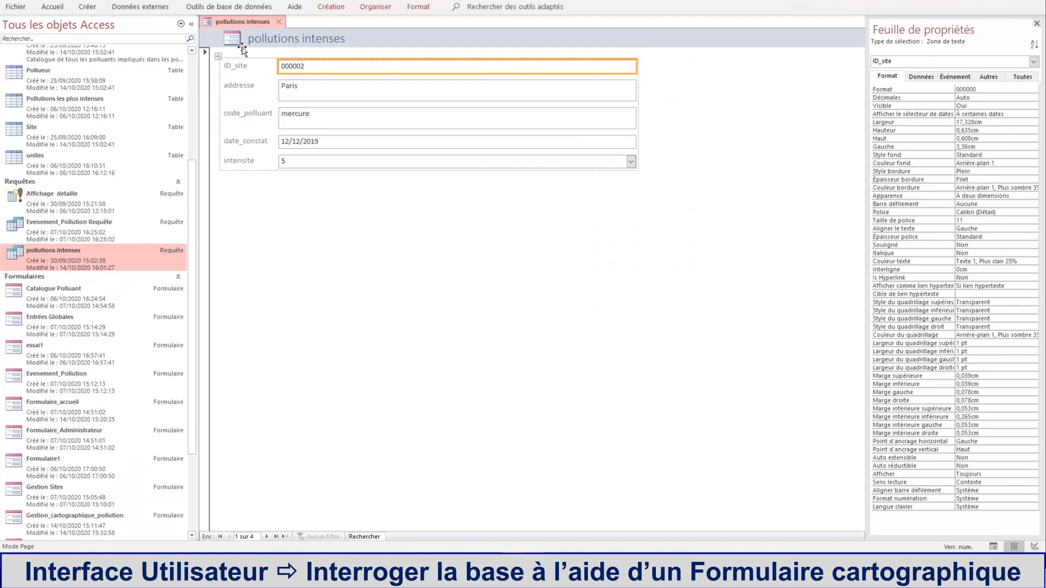
Browse the new form's records through to the last one and return to the first.
{"action": "left_click", "coordinate": [266, 537]}
{"action": "left_click", "coordinate": [266, 537]}
{"action": "left_click", "coordinate": [265, 537]}
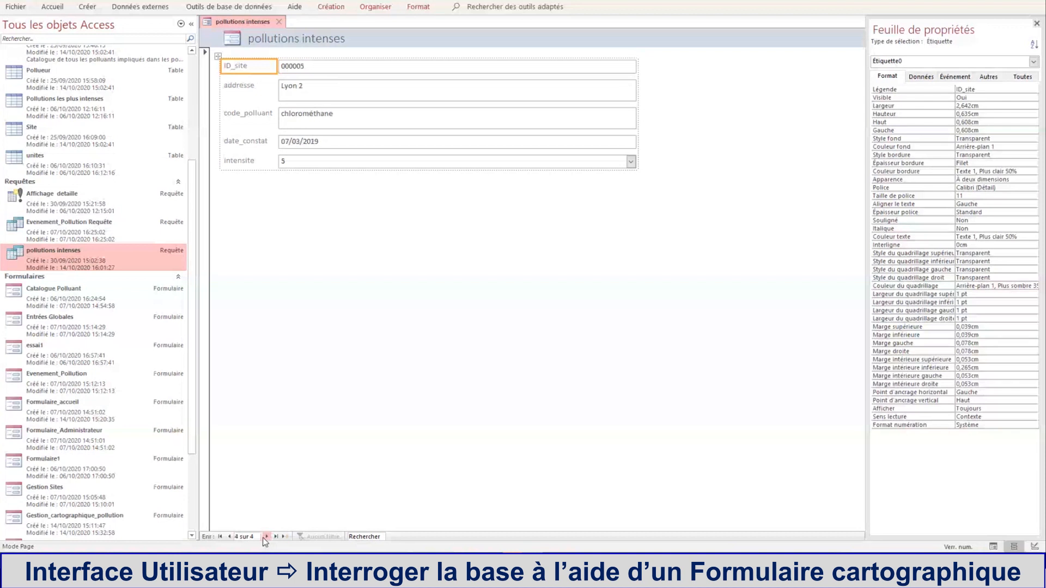
{"action": "left_click", "coordinate": [265, 537]}
{"action": "left_click", "coordinate": [221, 537]}
{"action": "left_click", "coordinate": [266, 537]}
{"action": "left_click", "coordinate": [267, 537]}
{"action": "left_click", "coordinate": [267, 536]}
{"action": "left_click", "coordinate": [220, 537]}
Close the new form and save it under the name pollutions-intenses.
{"action": "left_click", "coordinate": [282, 21]}
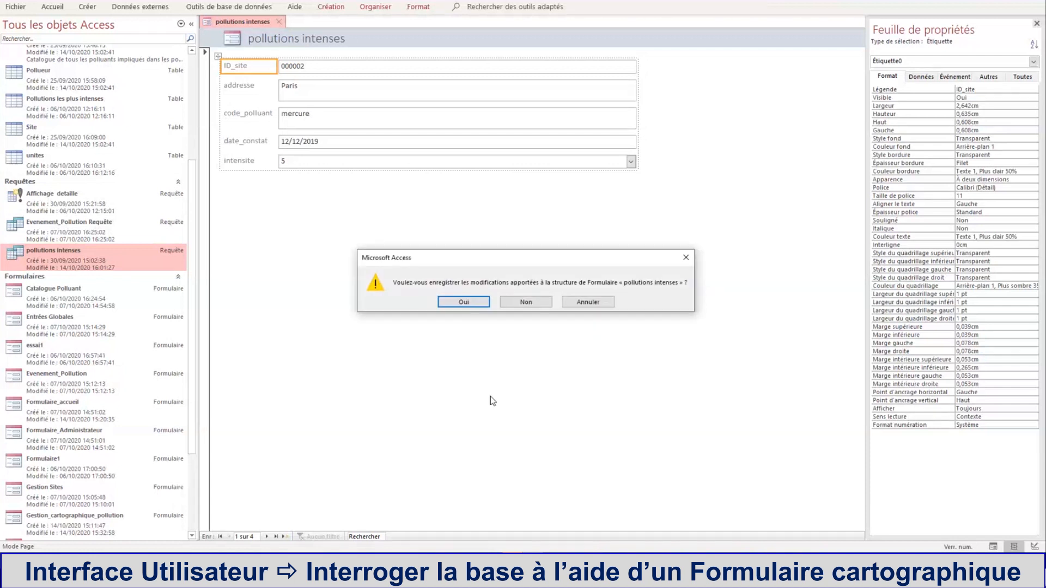
{"action": "left_click", "coordinate": [472, 303]}
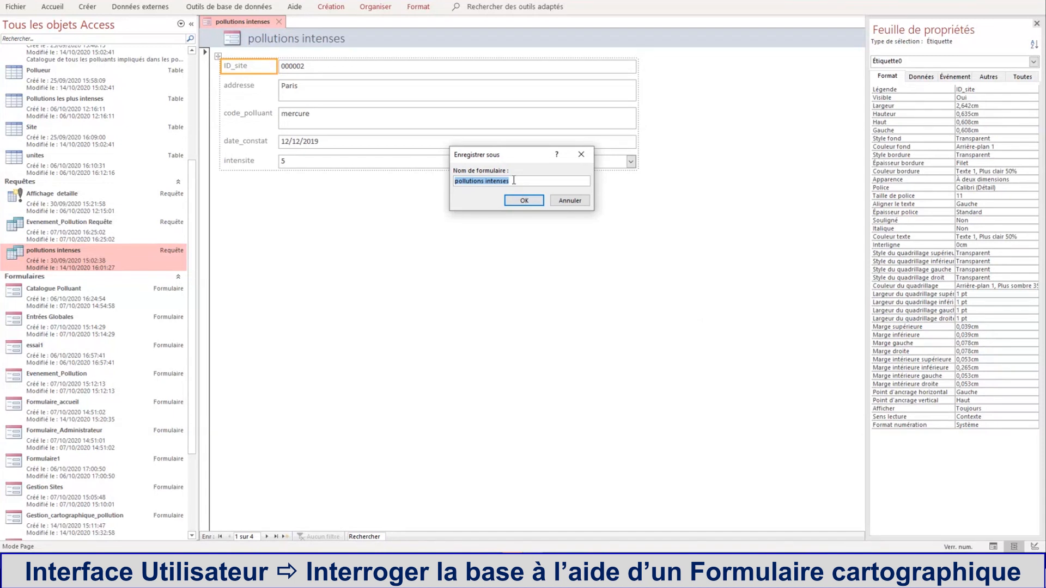
{"action": "left_click", "coordinate": [485, 181]}
{"action": "type", "text": "-"}
{"action": "left_click", "coordinate": [524, 200]}
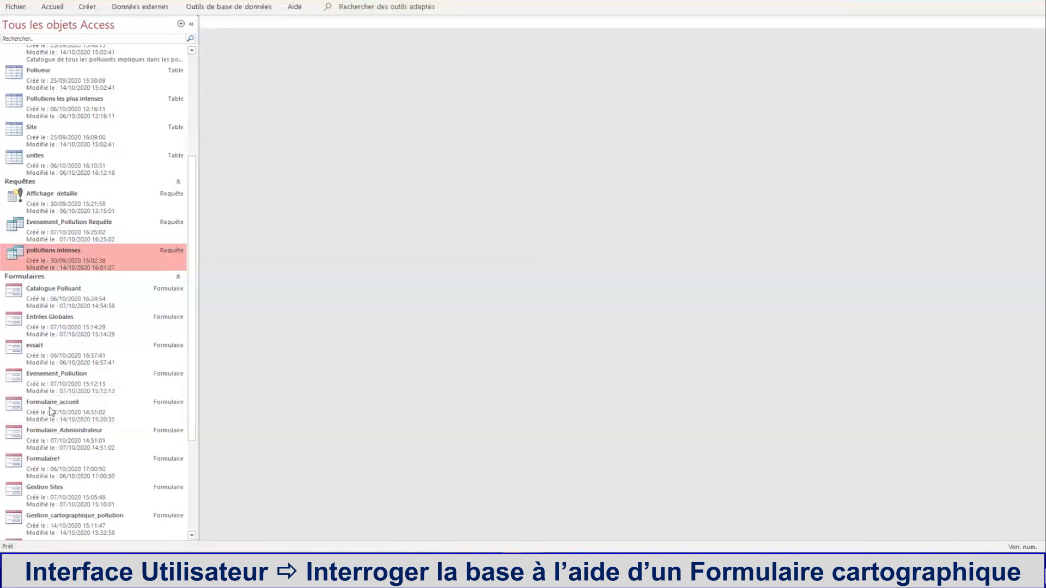
Open the saved pollutions-intenses form, browse through its records, and close it.
{"action": "scroll", "coordinate": [124, 339], "scroll_direction": "down", "scroll_amount": 3}
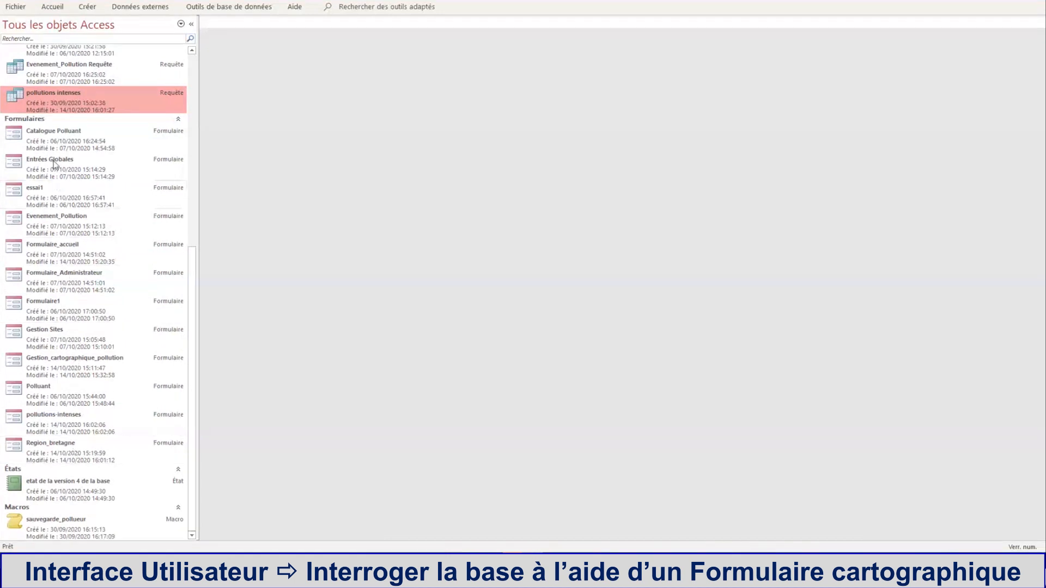
{"action": "left_click", "coordinate": [50, 434]}
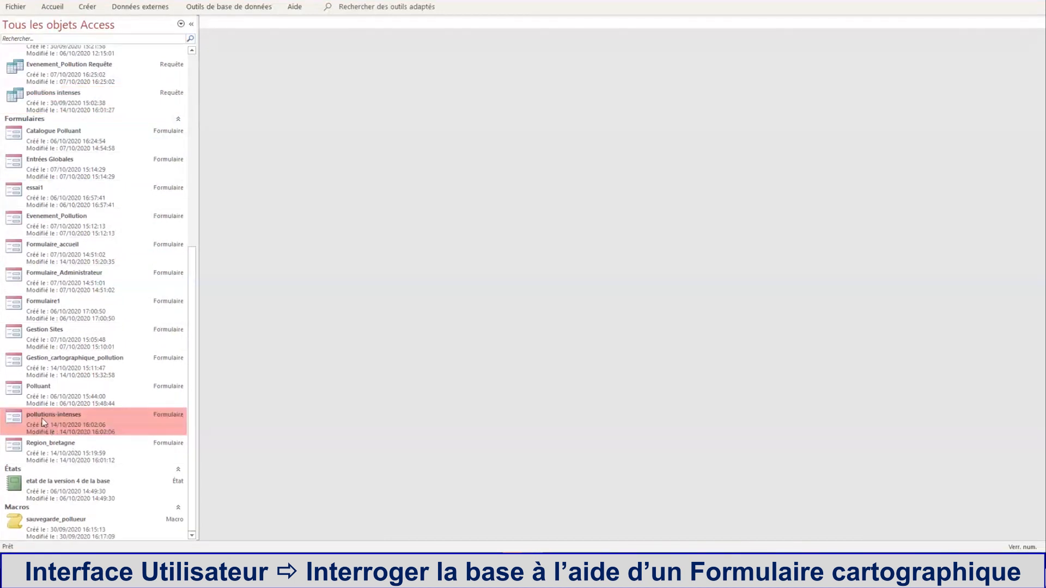
{"action": "double_click", "coordinate": [48, 428]}
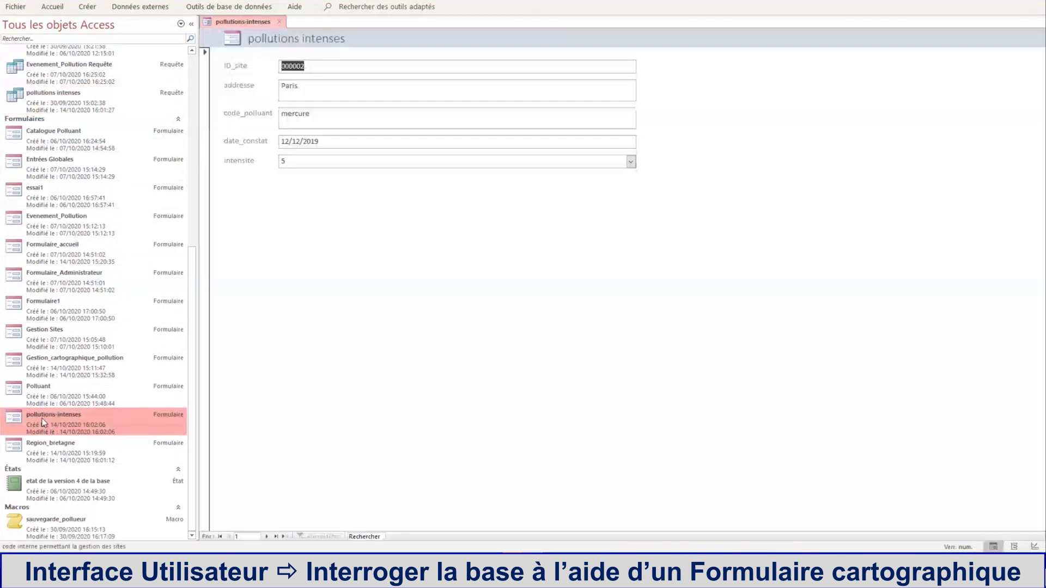
{"action": "left_click", "coordinate": [267, 537]}
{"action": "left_click", "coordinate": [267, 537]}
{"action": "left_click", "coordinate": [267, 537]}
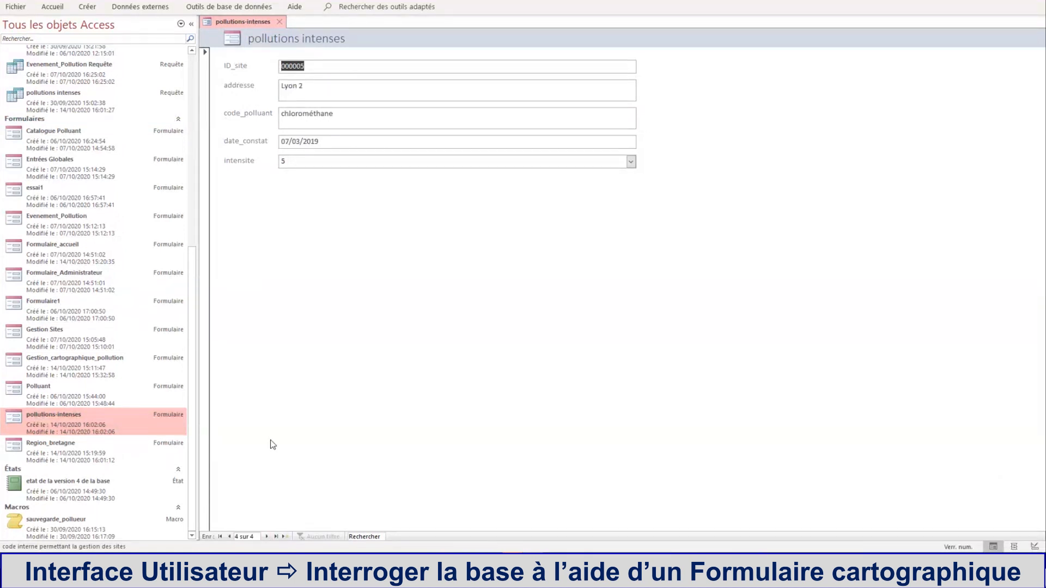
{"action": "left_click", "coordinate": [280, 23]}
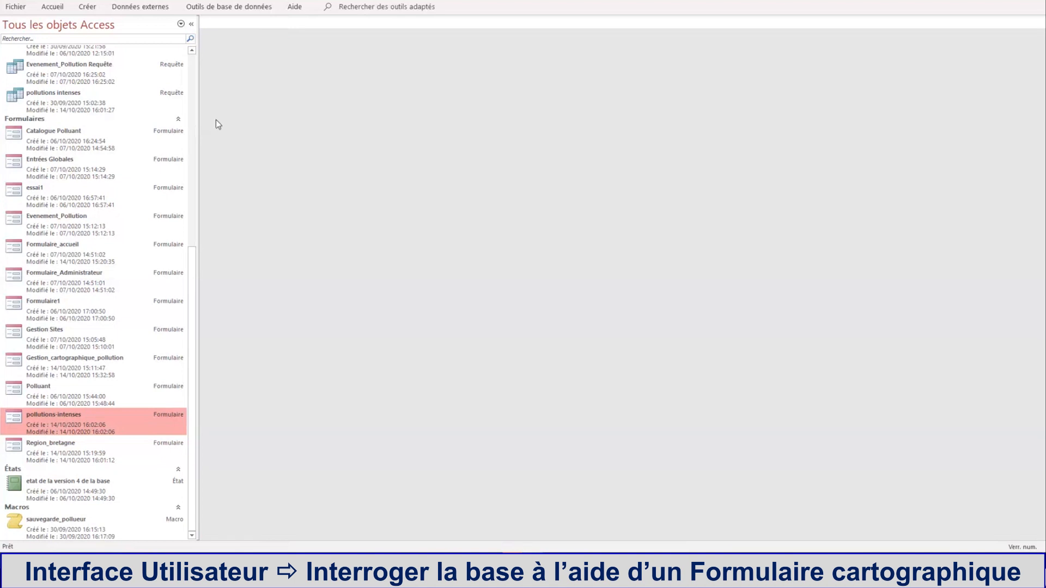
{"action": "left_click_drag", "start_coordinate": [191, 448], "coordinate": [201, 302]}
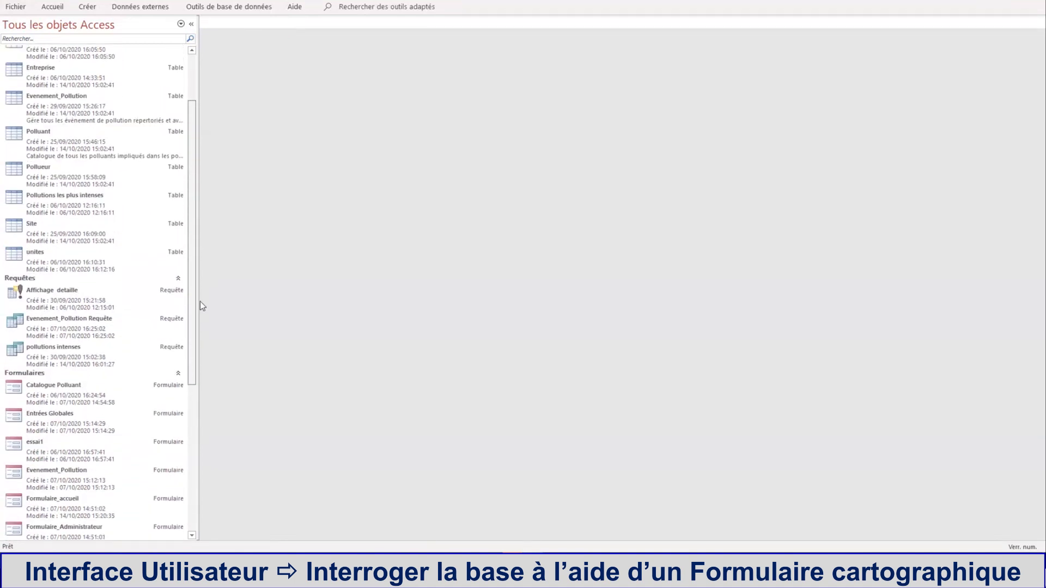
Change the intensite criterion of the pollutions intenses query to >3 Et <>99 and save the query.
{"action": "left_click", "coordinate": [75, 359]}
{"action": "right_click", "coordinate": [75, 360]}
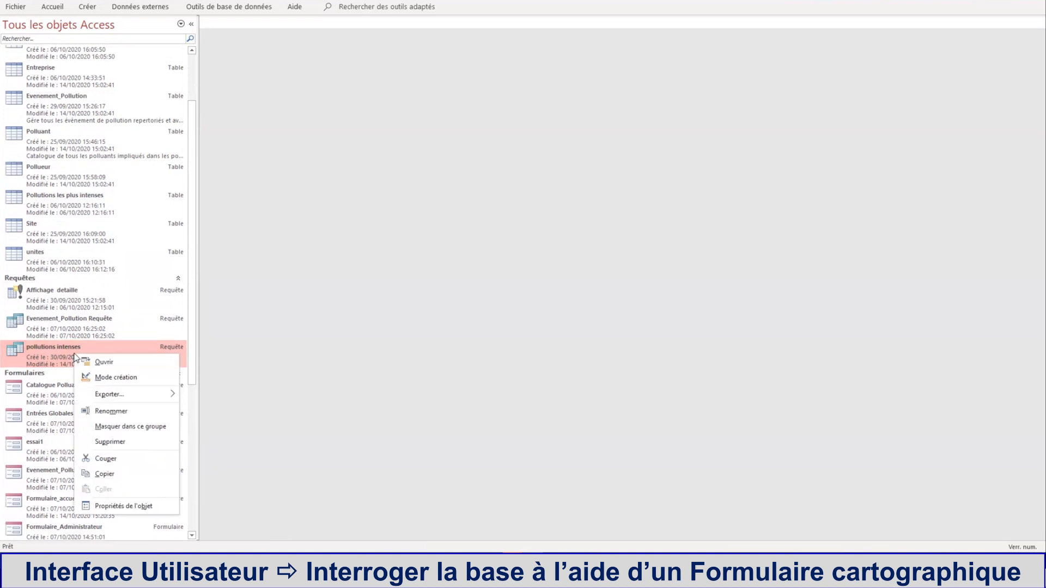
{"action": "left_click", "coordinate": [98, 382]}
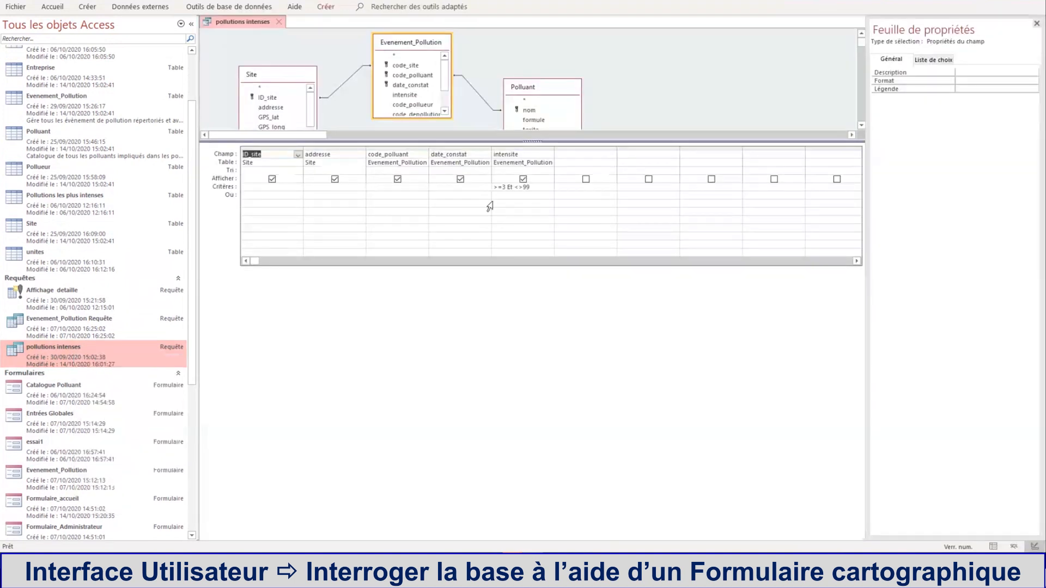
{"action": "left_click", "coordinate": [502, 187]}
{"action": "key", "text": "BackSpace"}
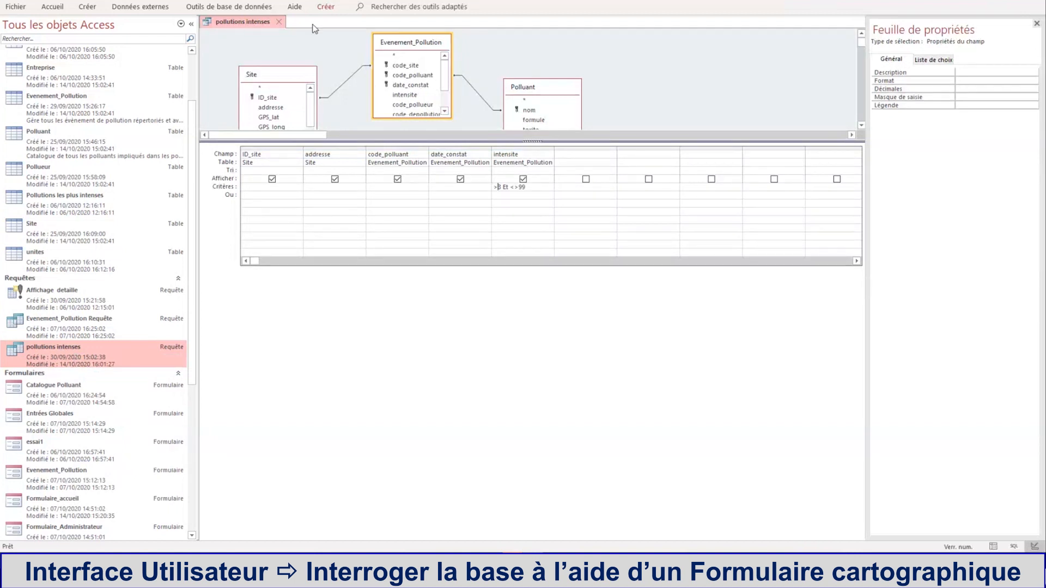
{"action": "right_click", "coordinate": [248, 22]}
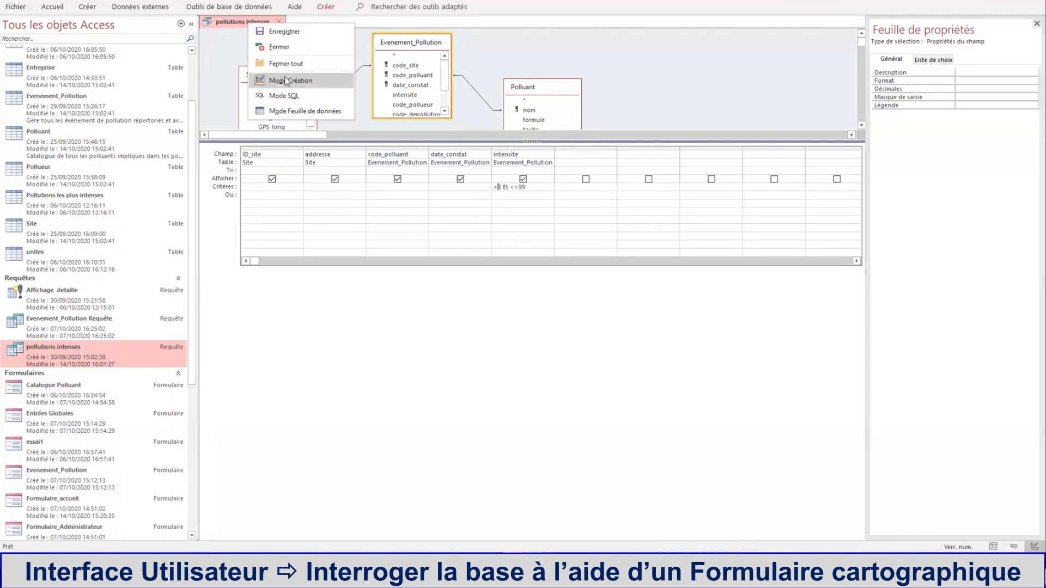
{"action": "left_click", "coordinate": [298, 32]}
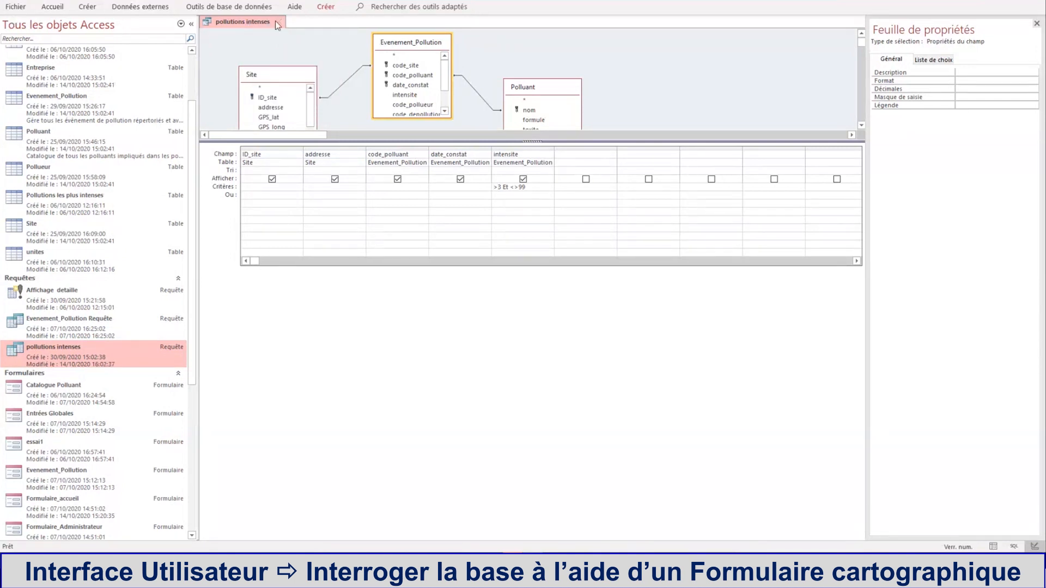
View the pollutions intenses query's results in datasheet form and close the query.
{"action": "right_click", "coordinate": [231, 24]}
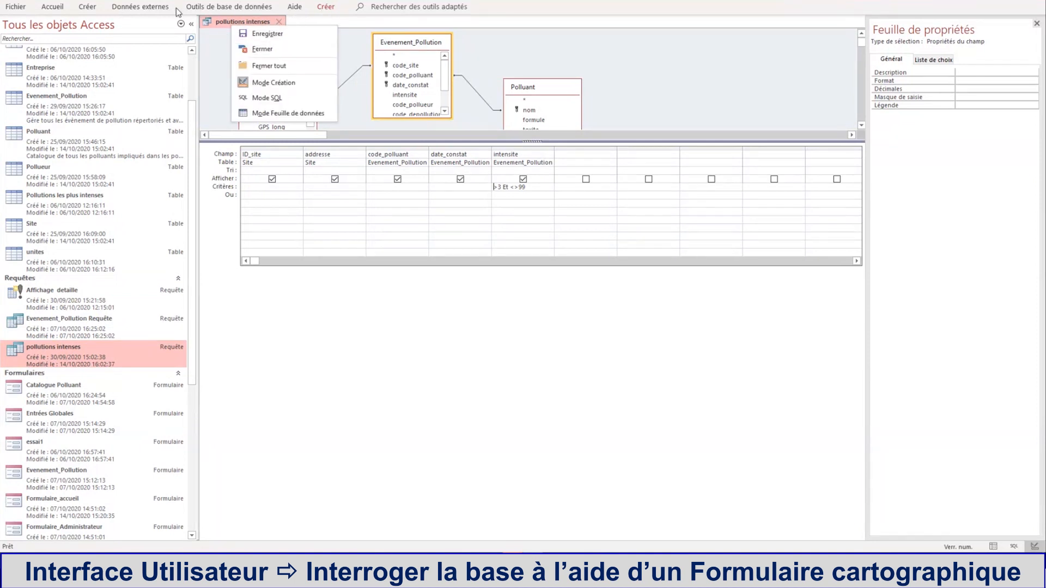
{"action": "left_click", "coordinate": [330, 8]}
{"action": "left_click", "coordinate": [329, 8]}
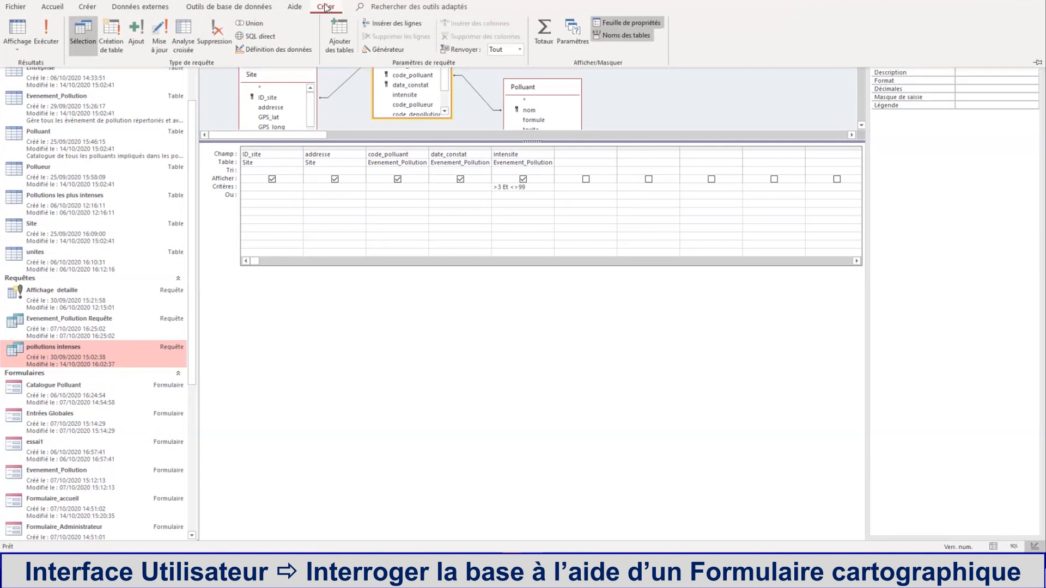
{"action": "left_click", "coordinate": [58, 30]}
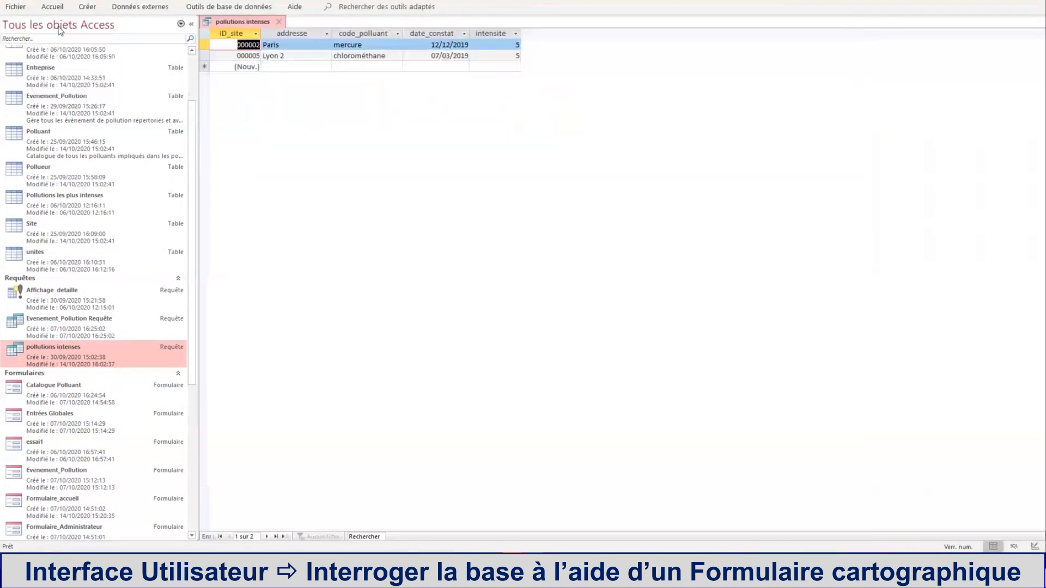
{"action": "left_click", "coordinate": [280, 22]}
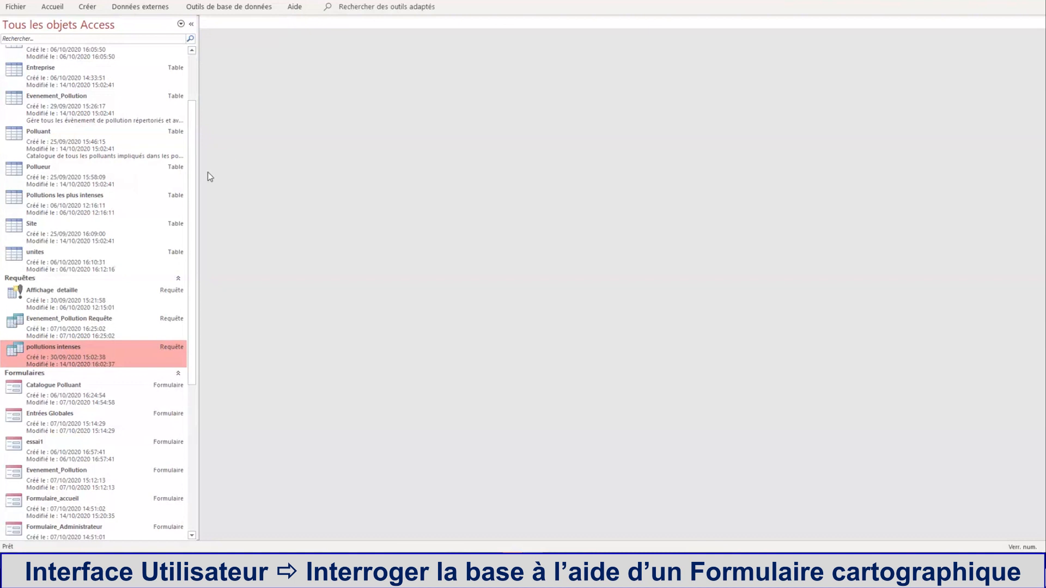
Open the pollutions-intenses form, browse back and forth through its records, and close it.
{"action": "left_click_drag", "start_coordinate": [192, 181], "coordinate": [201, 330]}
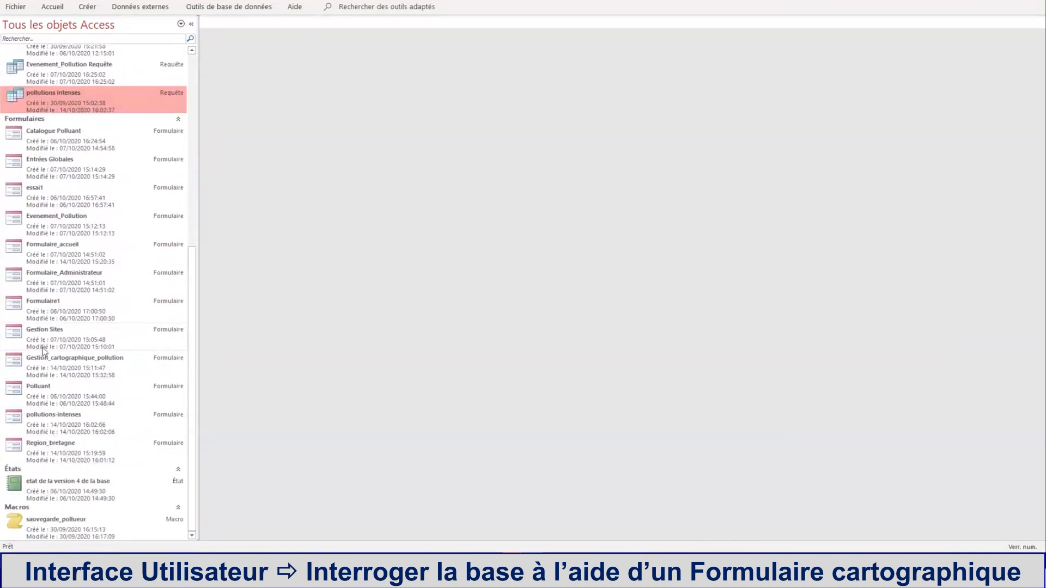
{"action": "double_click", "coordinate": [55, 421]}
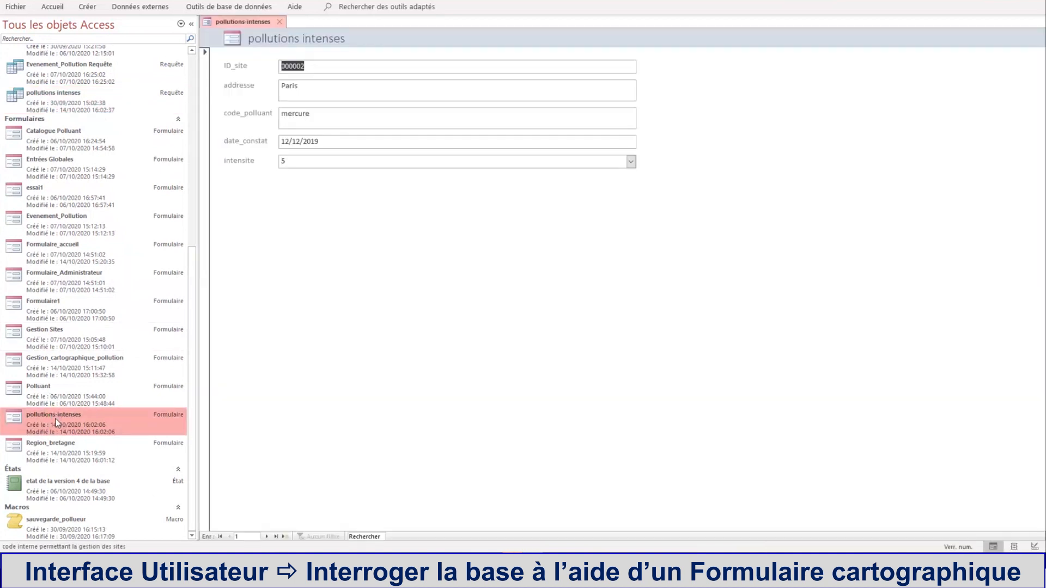
{"action": "left_click", "coordinate": [266, 538]}
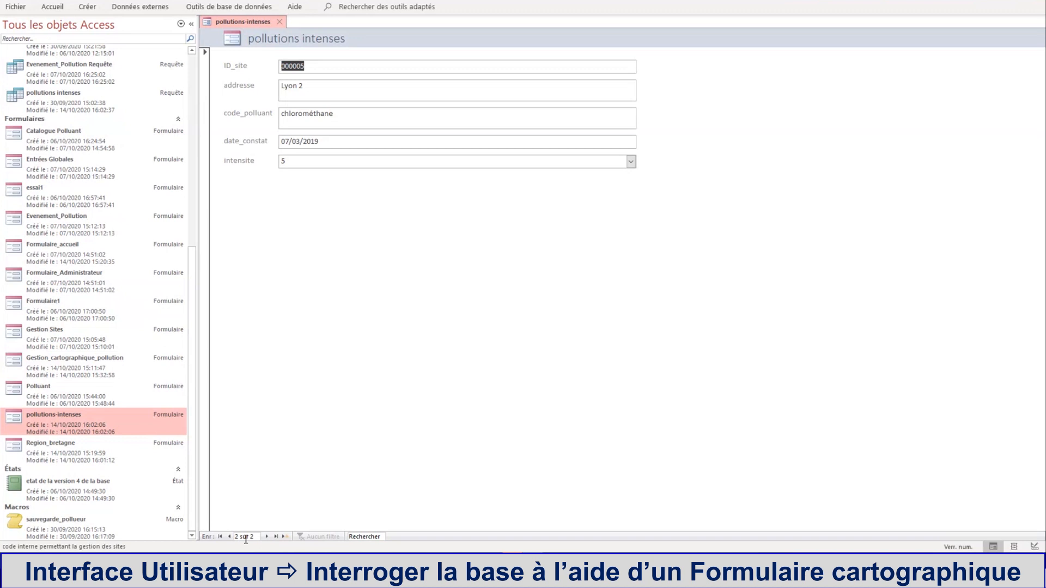
{"action": "left_click", "coordinate": [230, 537]}
{"action": "left_click", "coordinate": [267, 537]}
{"action": "left_click", "coordinate": [229, 537]}
{"action": "left_click", "coordinate": [282, 22]}
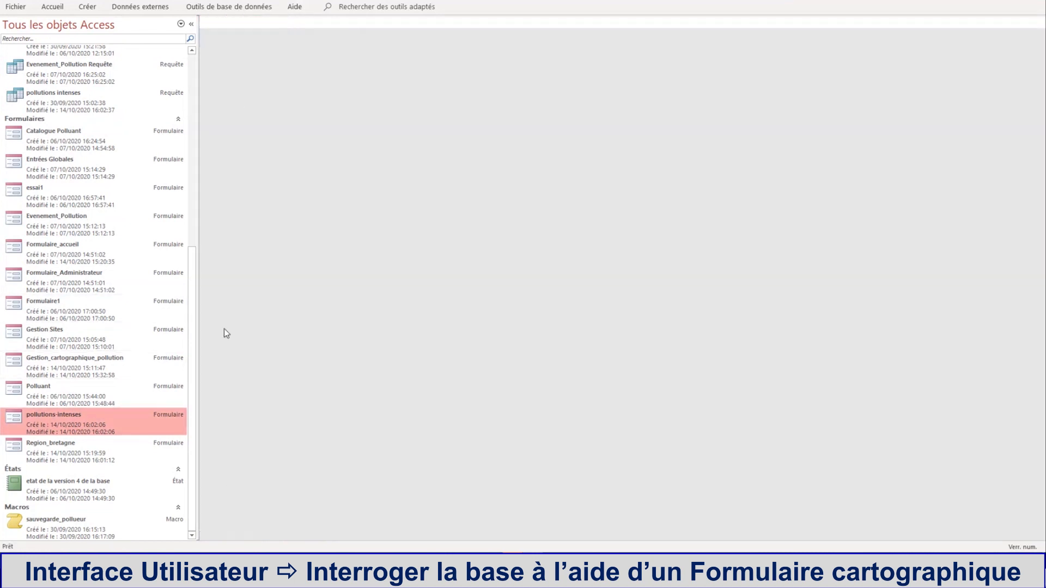
Create an automatic report based on the pollutions intenses query.
{"action": "left_click_drag", "start_coordinate": [192, 322], "coordinate": [188, 153]}
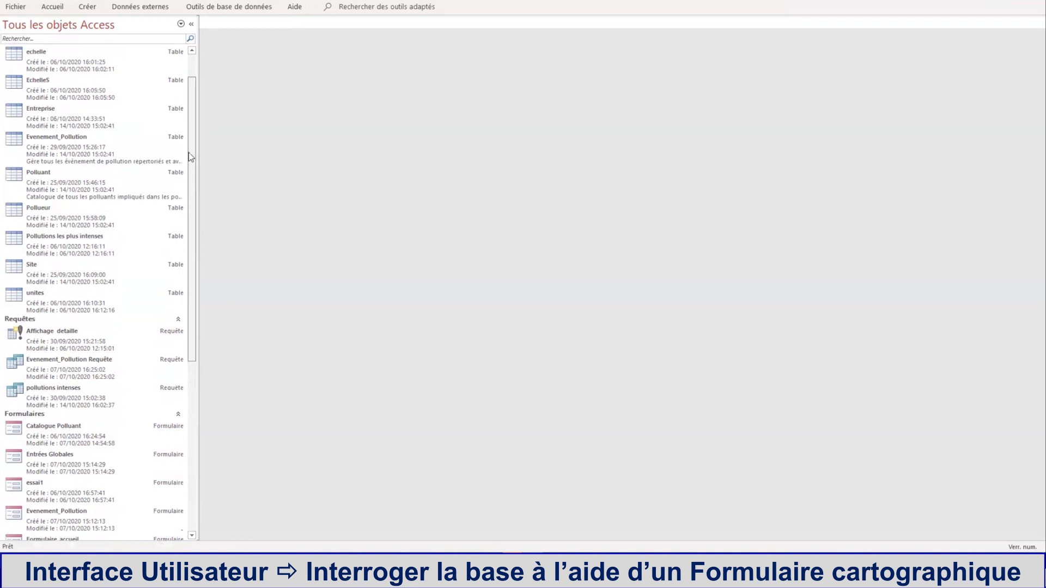
{"action": "left_click", "coordinate": [80, 403]}
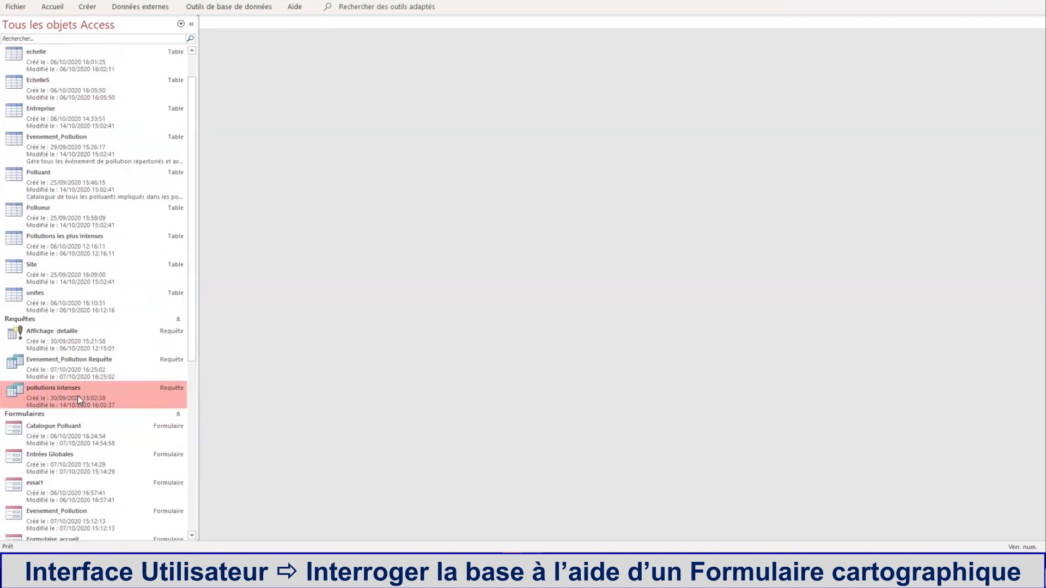
{"action": "left_click", "coordinate": [88, 7]}
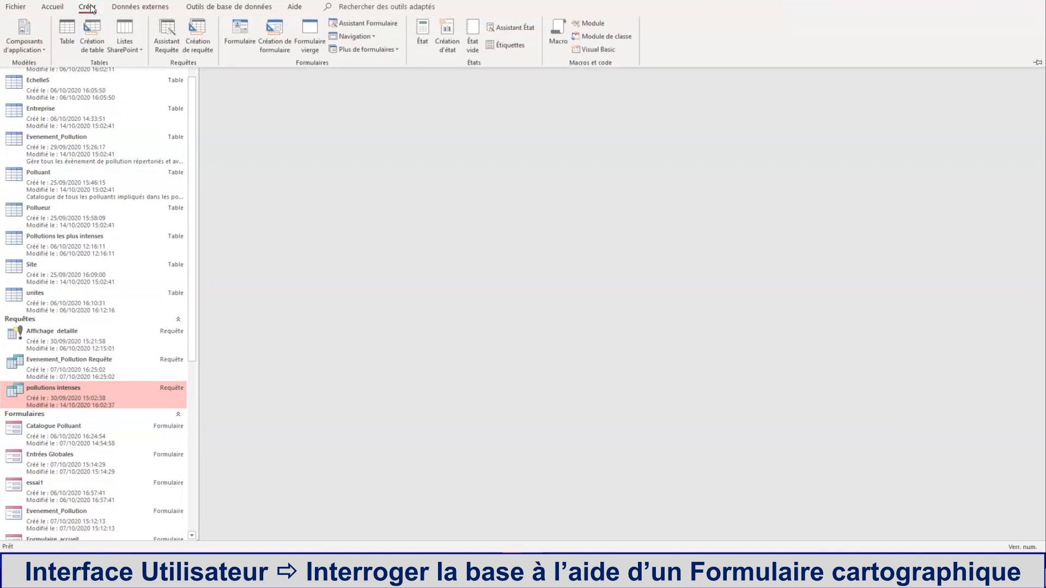
{"action": "left_click", "coordinate": [430, 30]}
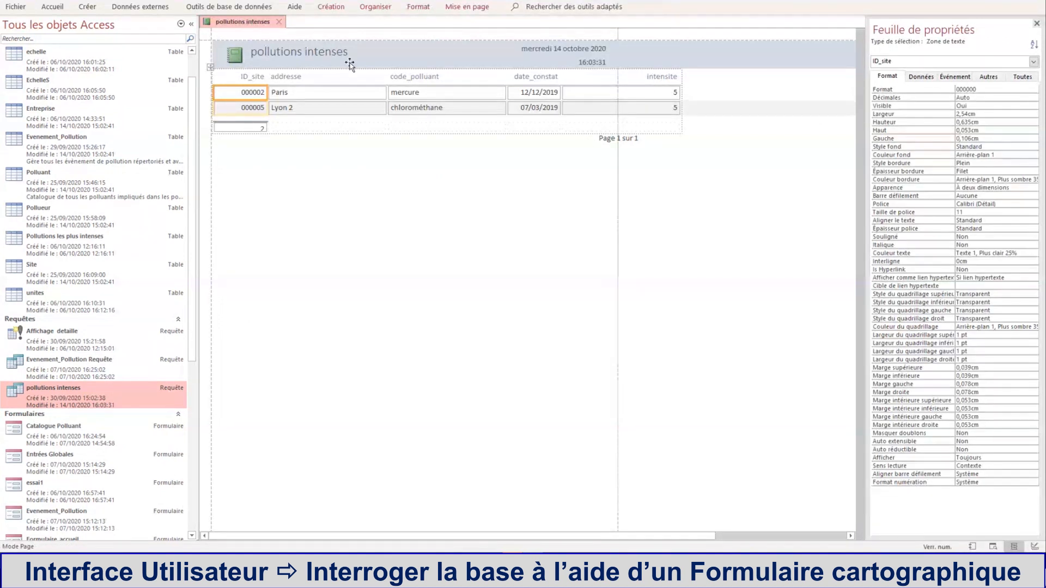
Switch the new report to Report view and examine the total under the ID_site column.
{"action": "right_click", "coordinate": [241, 22]}
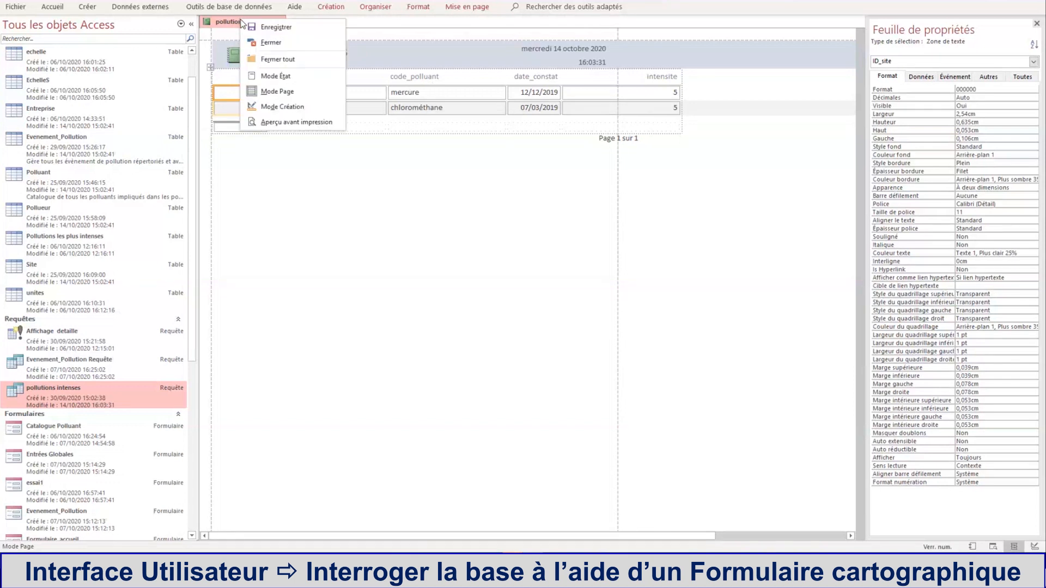
{"action": "left_click", "coordinate": [308, 76]}
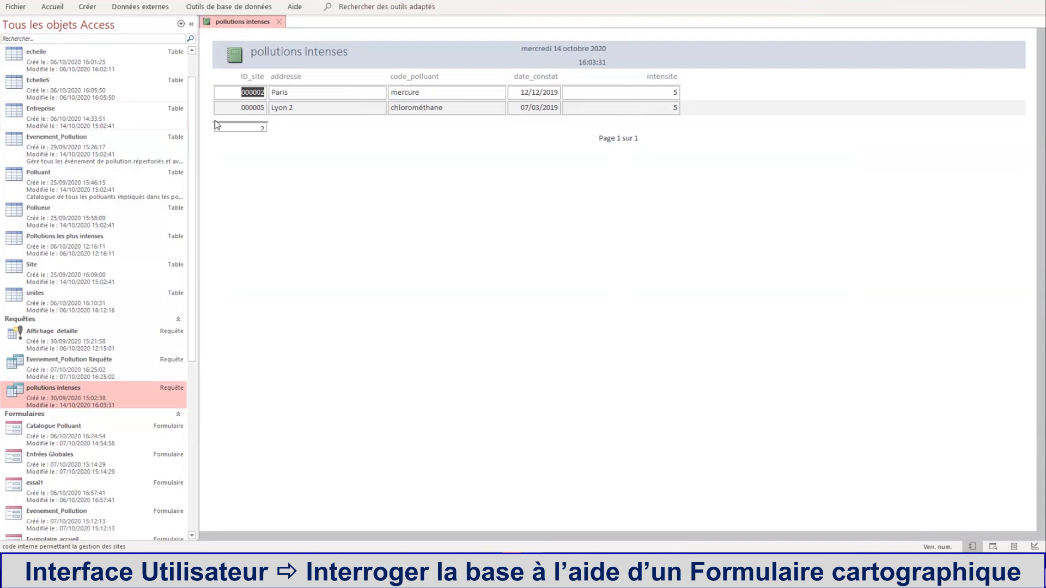
{"action": "left_click", "coordinate": [259, 128]}
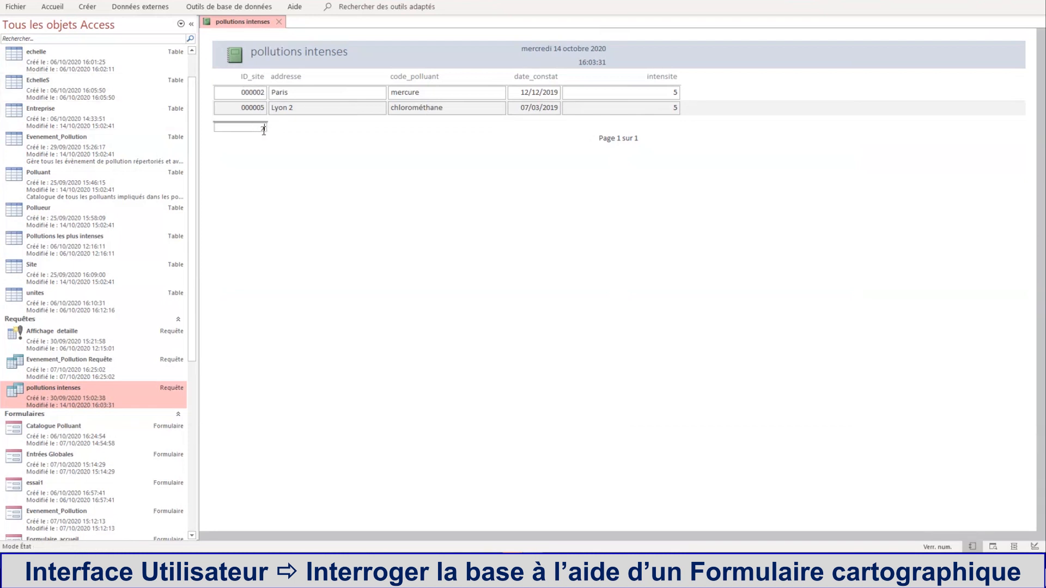
{"action": "left_click", "coordinate": [272, 142]}
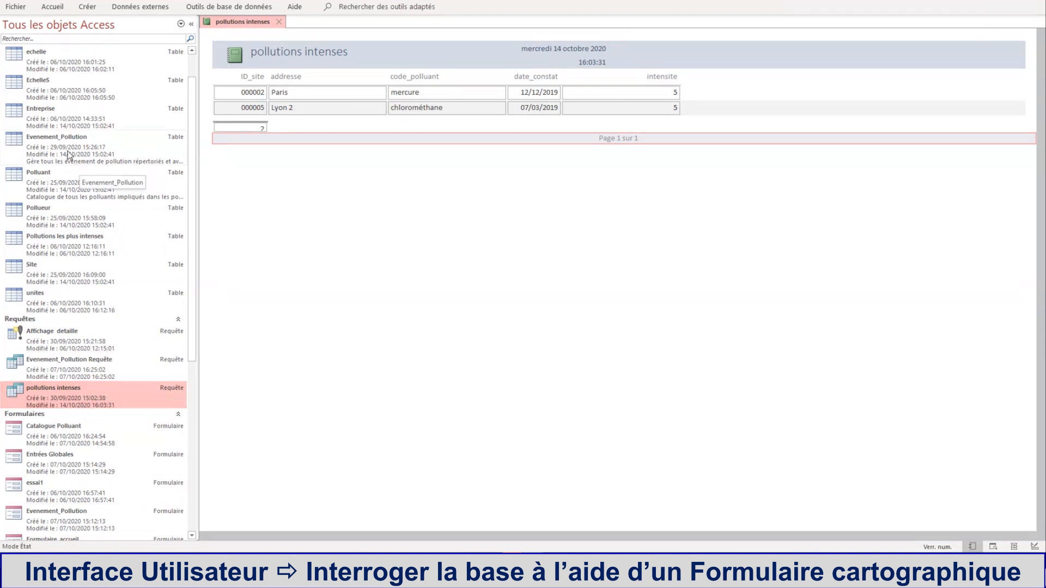
{"action": "left_click", "coordinate": [68, 155]}
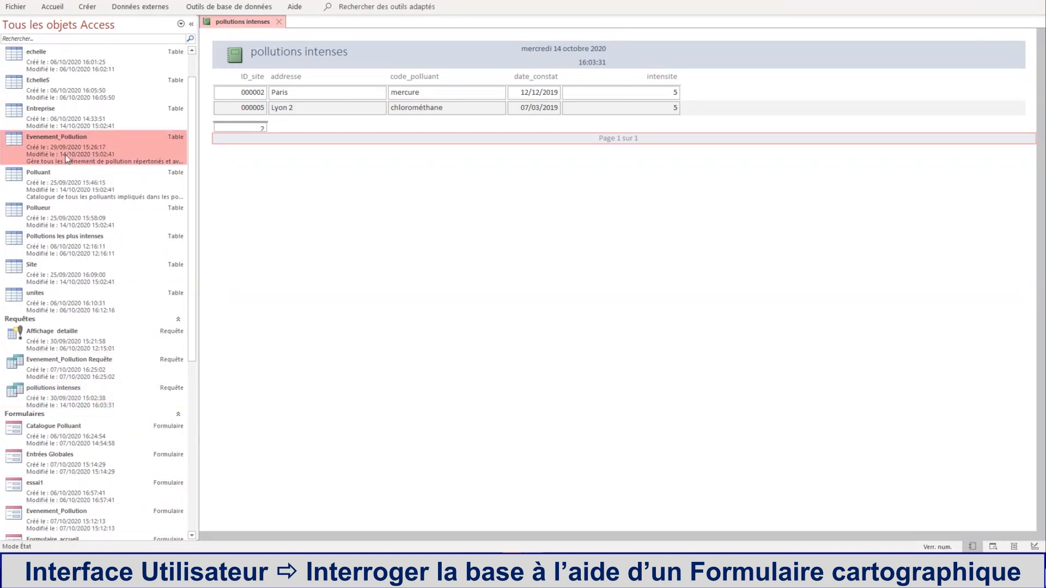
{"action": "scroll", "coordinate": [66, 154], "scroll_direction": "up", "scroll_amount": 1}
{"action": "scroll", "coordinate": [82, 194], "scroll_direction": "down", "scroll_amount": 3}
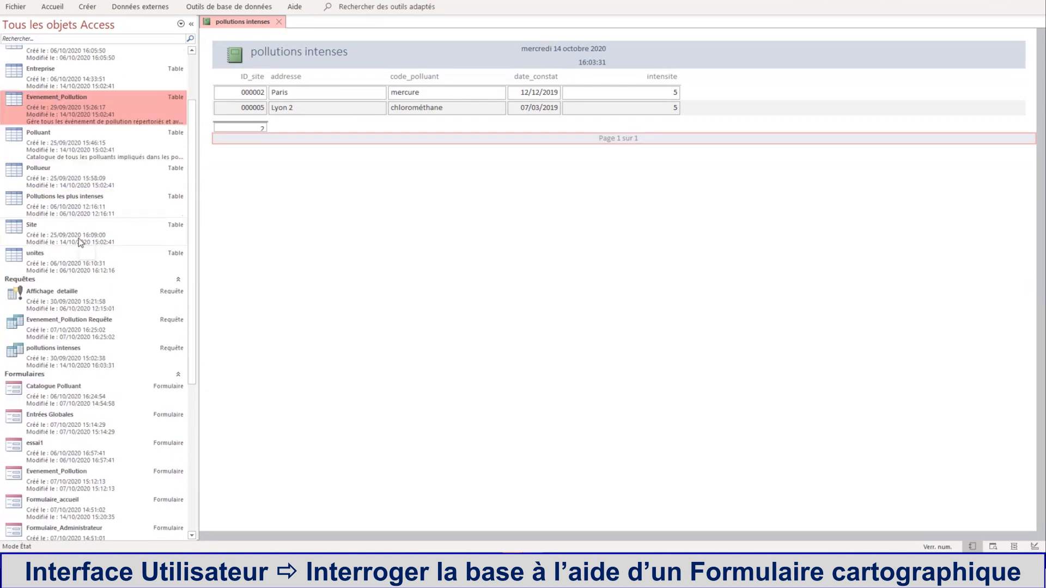
{"action": "left_click", "coordinate": [69, 338]}
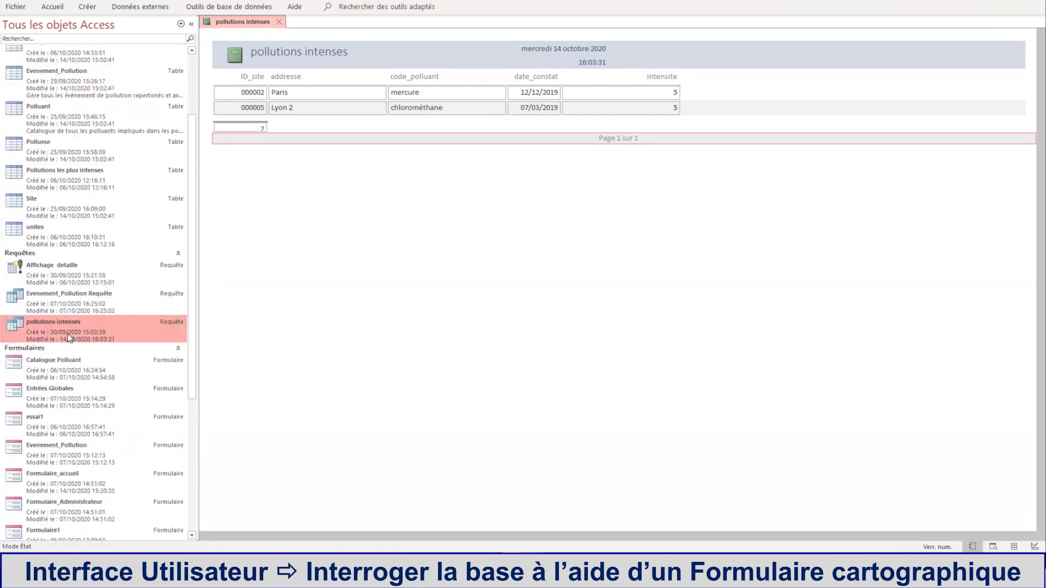
{"action": "right_click", "coordinate": [69, 338]}
Close the new report and save it under the name pollutions-intenses.
{"action": "left_click", "coordinate": [280, 22]}
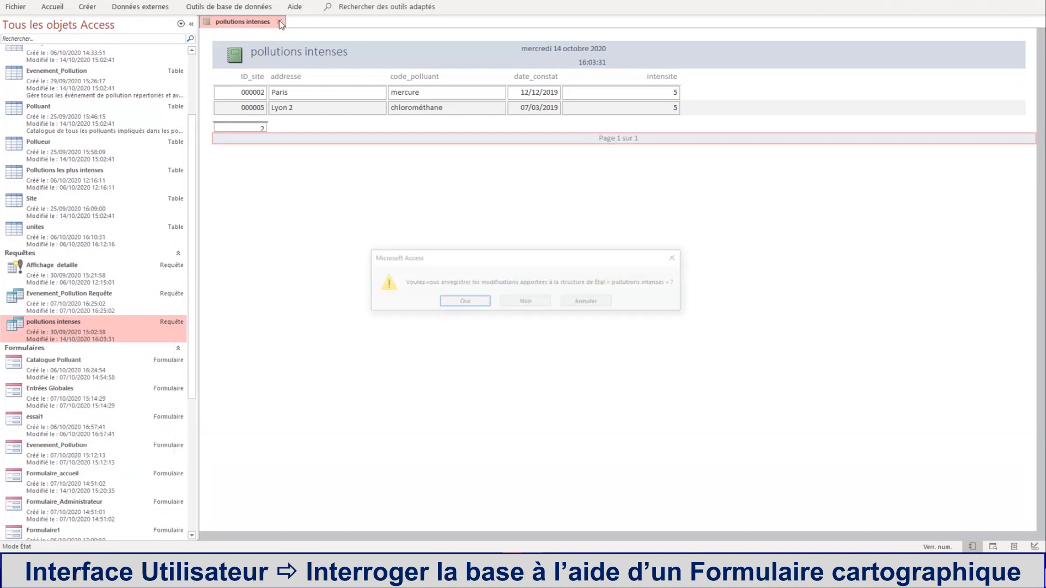
{"action": "left_click", "coordinate": [470, 302]}
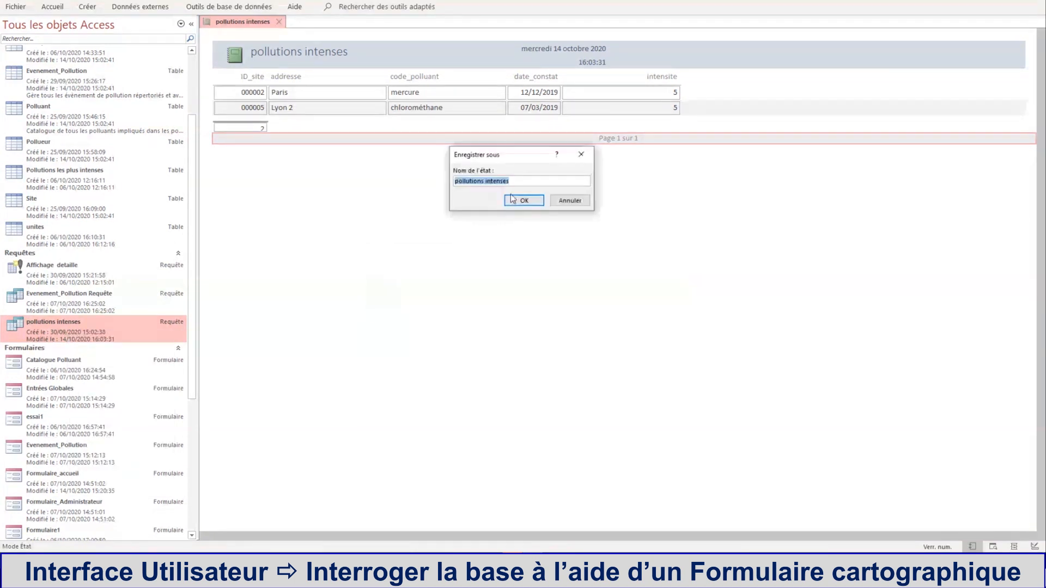
{"action": "left_click", "coordinate": [485, 183]}
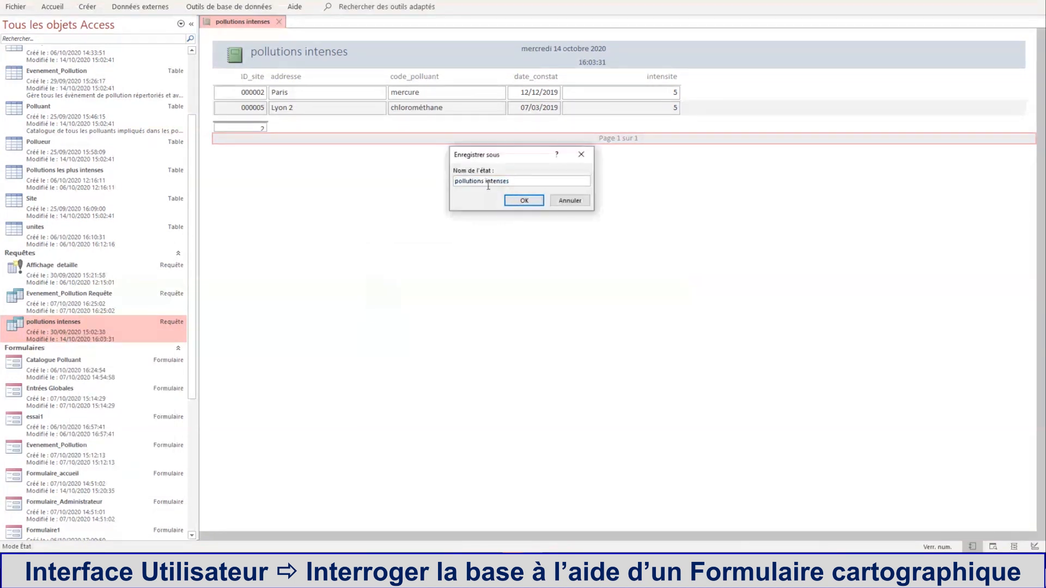
{"action": "key", "text": "BackSpace"}
{"action": "type", "text": "-"}
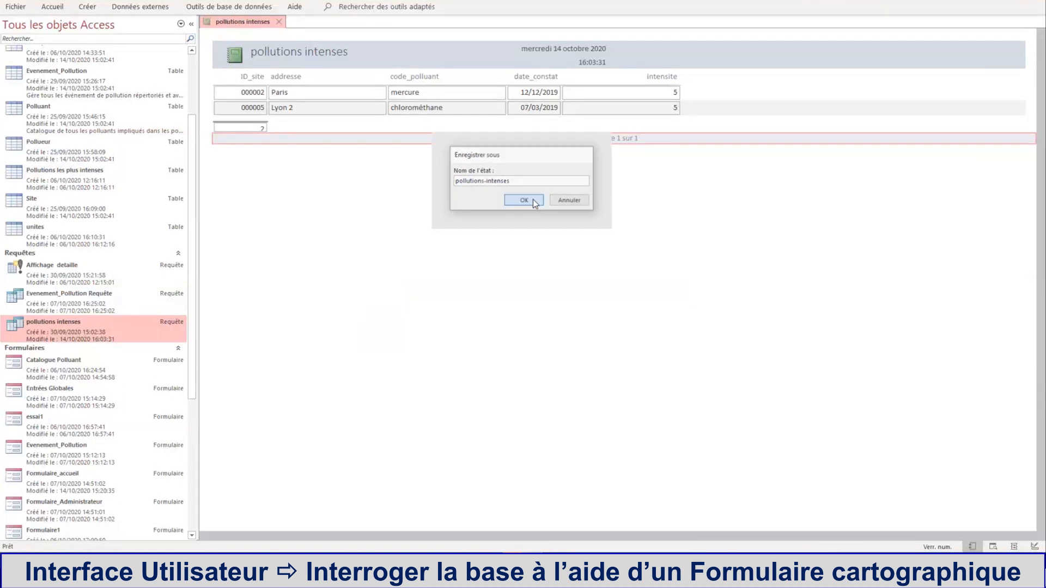
{"action": "left_click", "coordinate": [533, 200]}
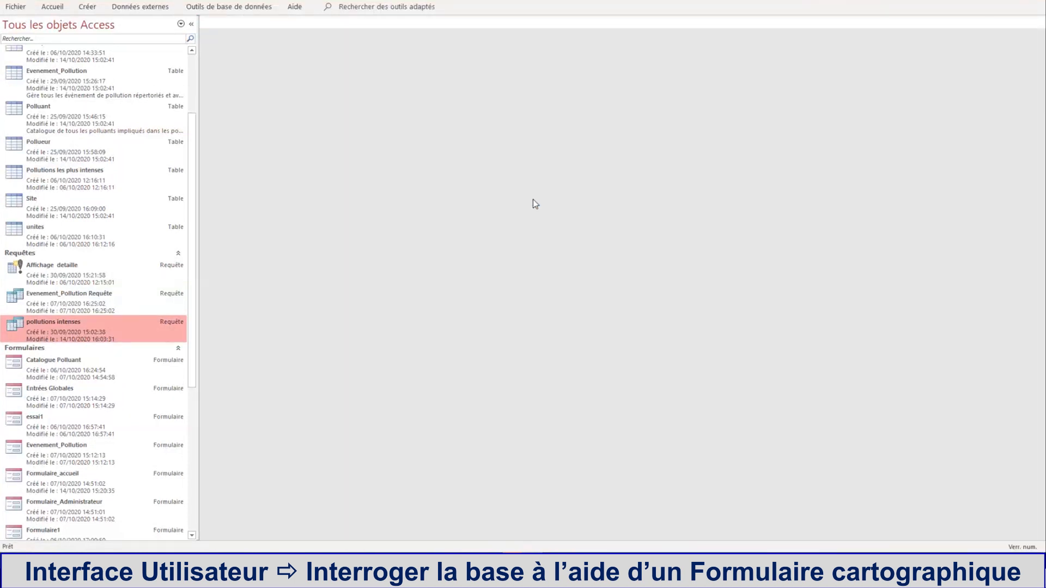
Set the intensite criterion of the pollutions intenses query to >=3 Et <>99, then save and close the query.
{"action": "right_click", "coordinate": [75, 328]}
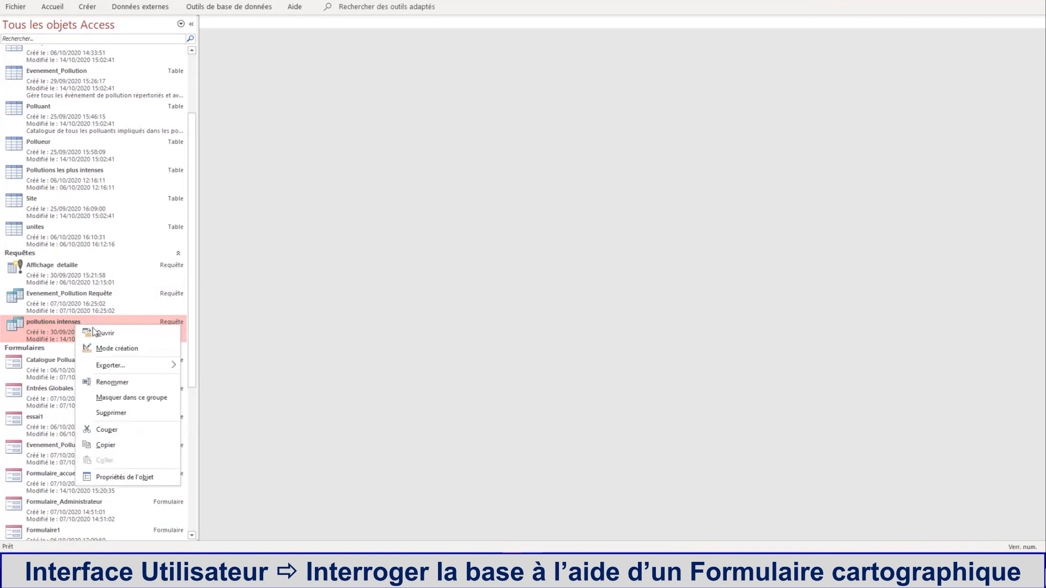
{"action": "left_click", "coordinate": [106, 347]}
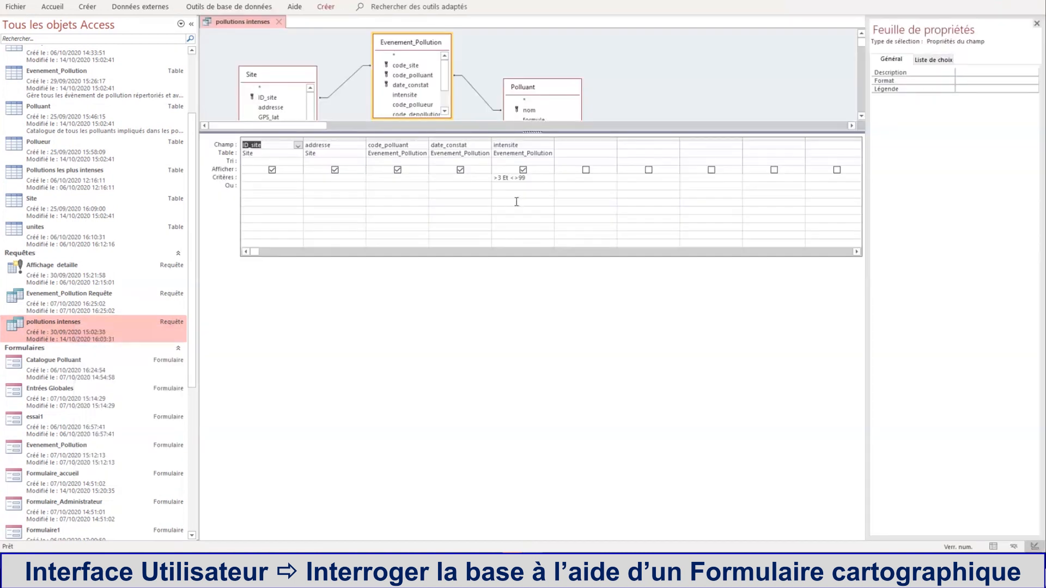
{"action": "left_click", "coordinate": [499, 179]}
{"action": "type", "text": "="}
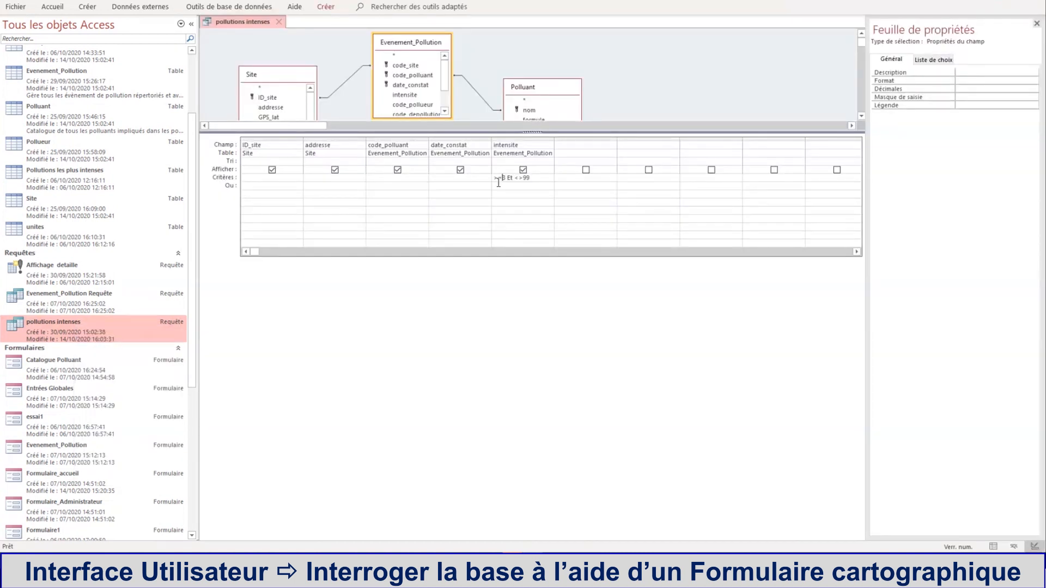
{"action": "right_click", "coordinate": [265, 23]}
{"action": "left_click", "coordinate": [285, 31]}
{"action": "left_click", "coordinate": [279, 22]}
Open the saved pollutions-intenses report to examine its updated records and total.
{"action": "scroll", "coordinate": [79, 479], "scroll_direction": "down", "scroll_amount": 3}
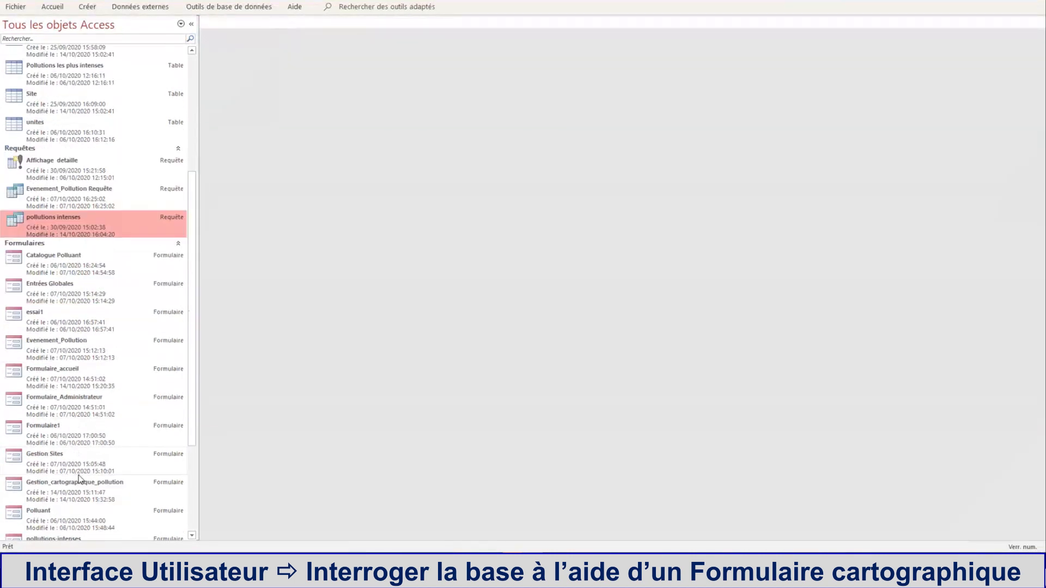
{"action": "scroll", "coordinate": [79, 479], "scroll_direction": "down", "scroll_amount": 3}
{"action": "scroll", "coordinate": [77, 479], "scroll_direction": "down", "scroll_amount": 2}
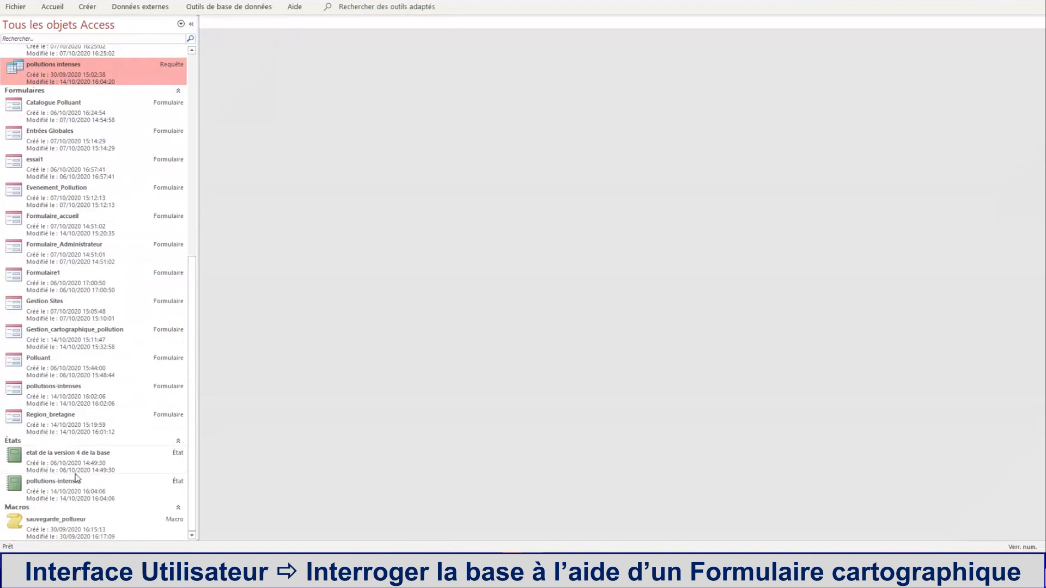
{"action": "double_click", "coordinate": [43, 491]}
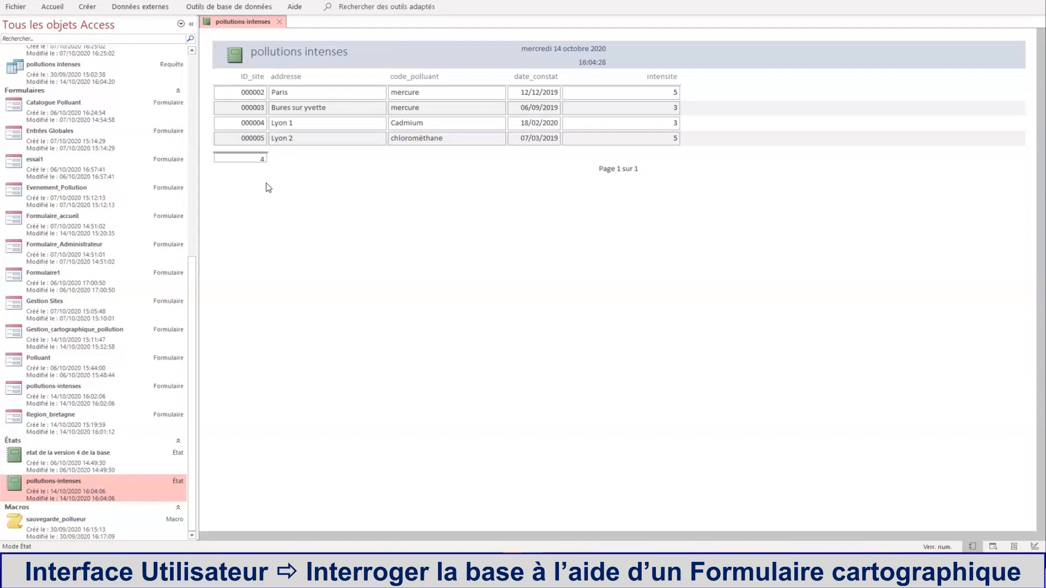
Close the pollutions-intenses report and open the Formulaire_accueil form.
{"action": "left_click_drag", "start_coordinate": [192, 260], "coordinate": [186, 135]}
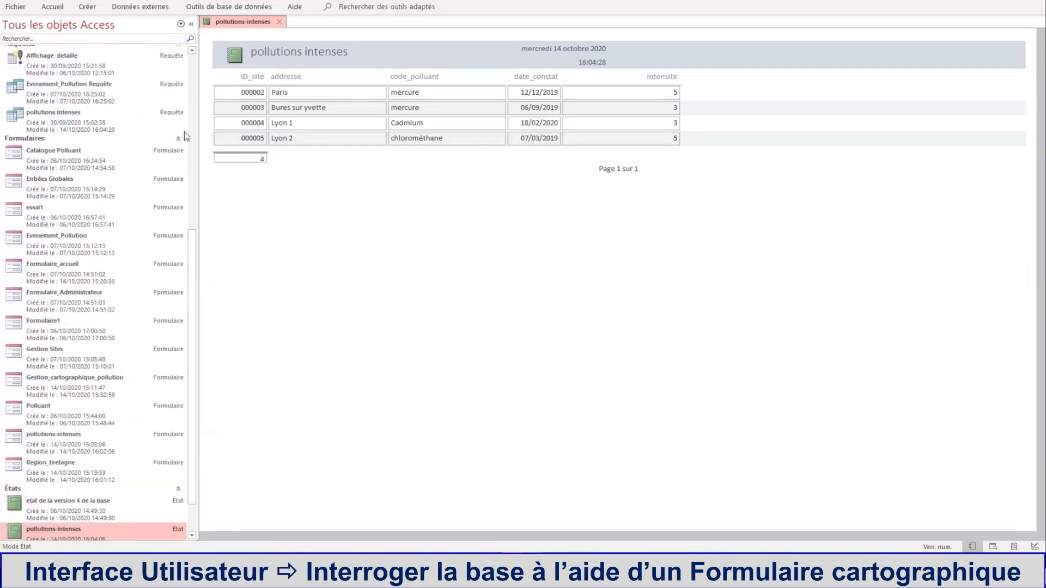
{"action": "left_click", "coordinate": [282, 22]}
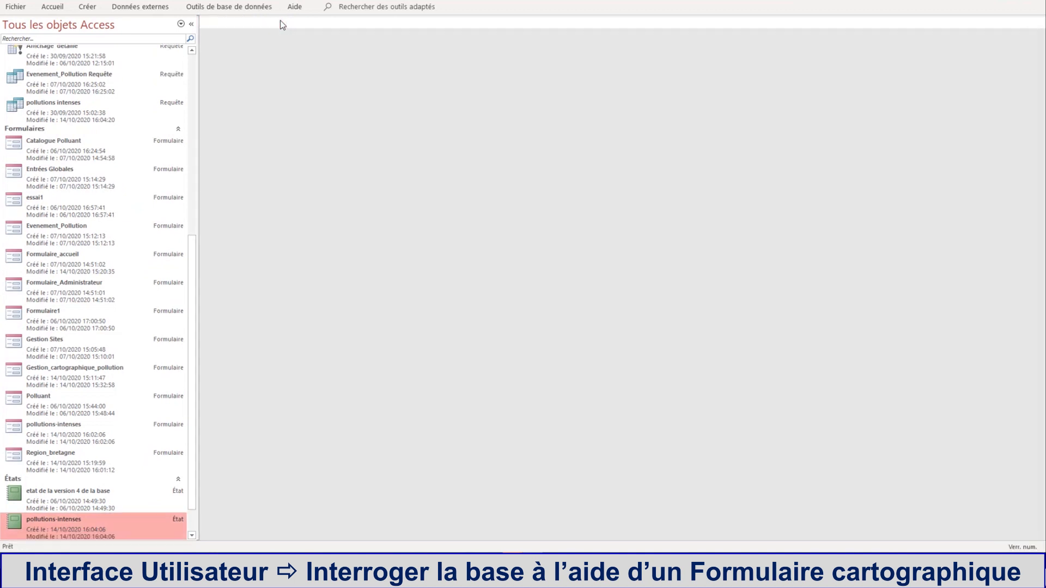
{"action": "left_click_drag", "start_coordinate": [191, 365], "coordinate": [194, 183]}
{"action": "scroll", "coordinate": [185, 158], "scroll_direction": "down", "scroll_amount": 8}
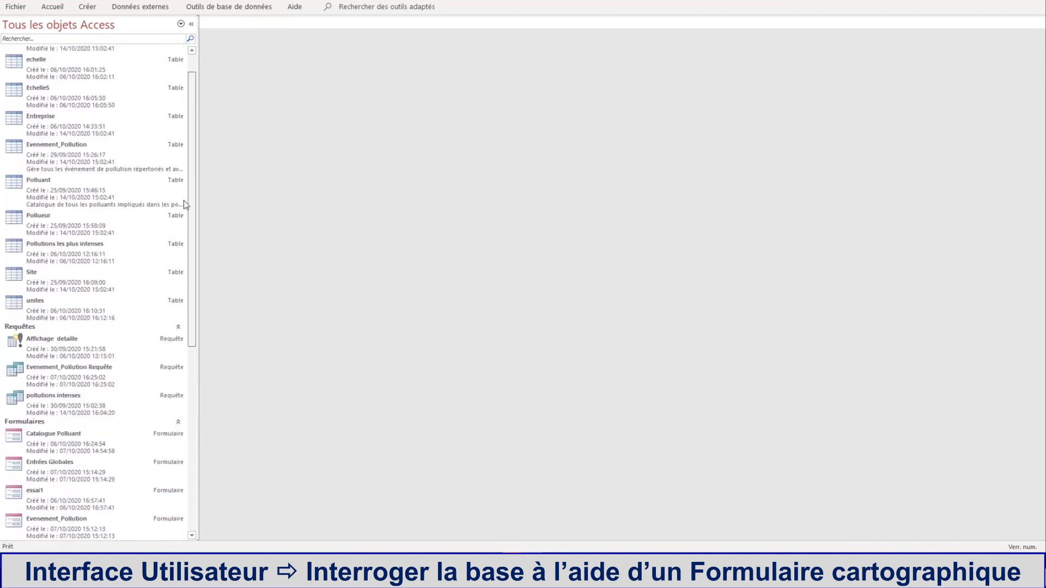
{"action": "scroll", "coordinate": [163, 308], "scroll_direction": "down", "scroll_amount": 4}
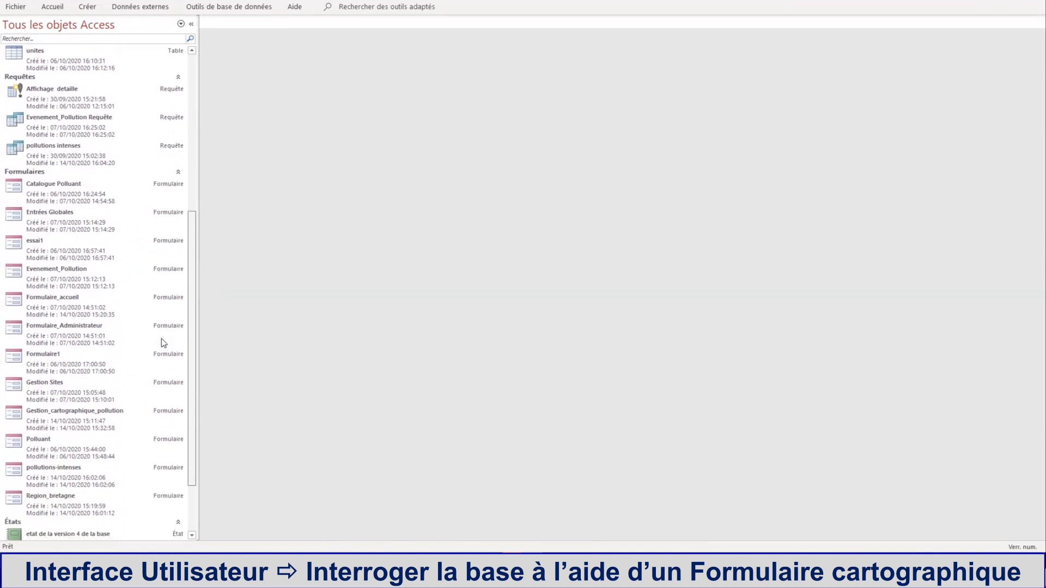
{"action": "scroll", "coordinate": [161, 338], "scroll_direction": "down", "scroll_amount": 1}
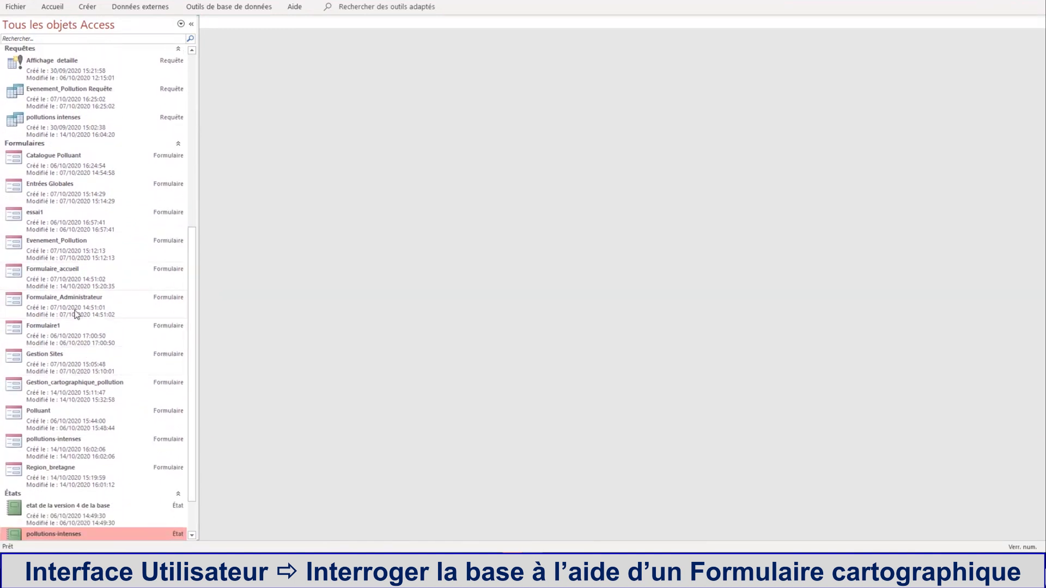
{"action": "double_click", "coordinate": [69, 273]}
Go from the home form through Pollutions intenses to the Bretagne region, and switch the Region_bretagne form to Design view.
{"action": "left_click", "coordinate": [283, 145]}
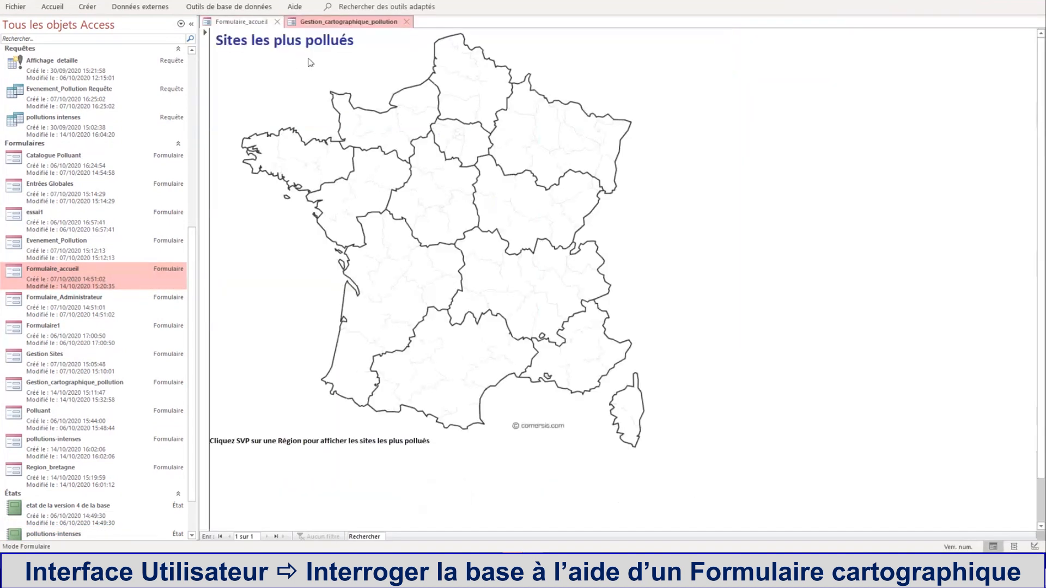
{"action": "left_click", "coordinate": [289, 162]}
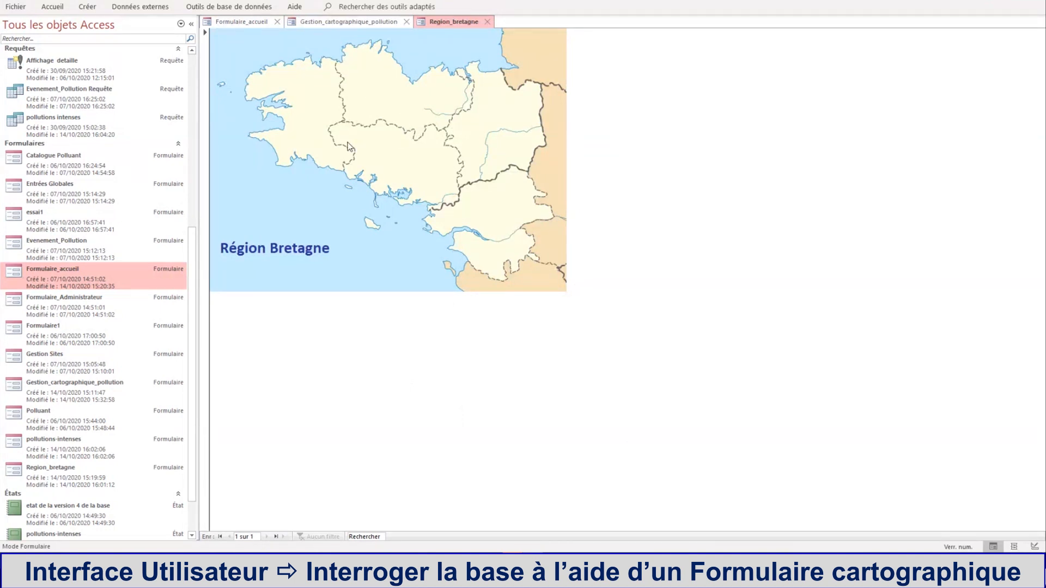
{"action": "right_click", "coordinate": [461, 25]}
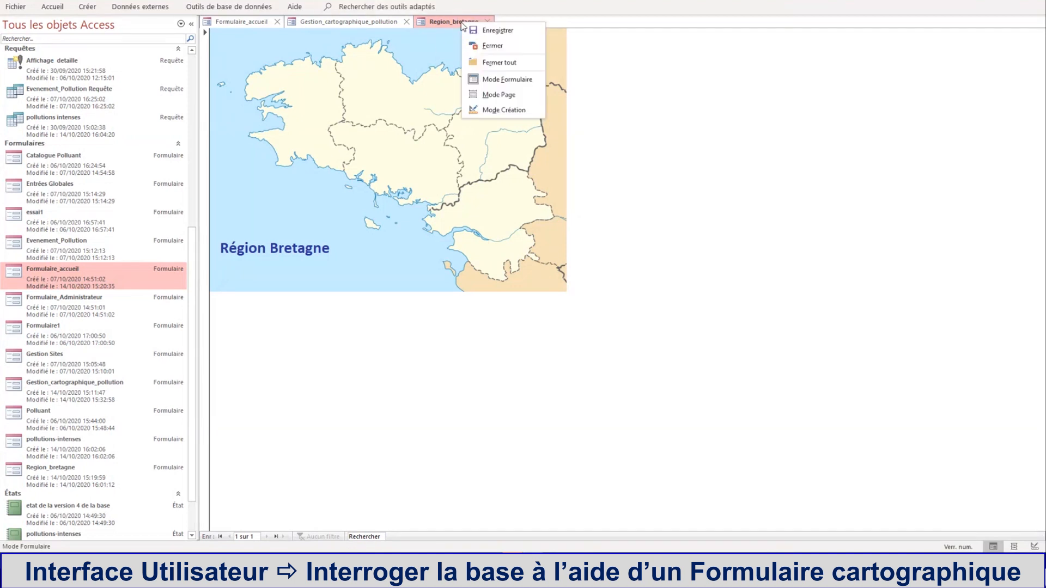
{"action": "left_click", "coordinate": [498, 110]}
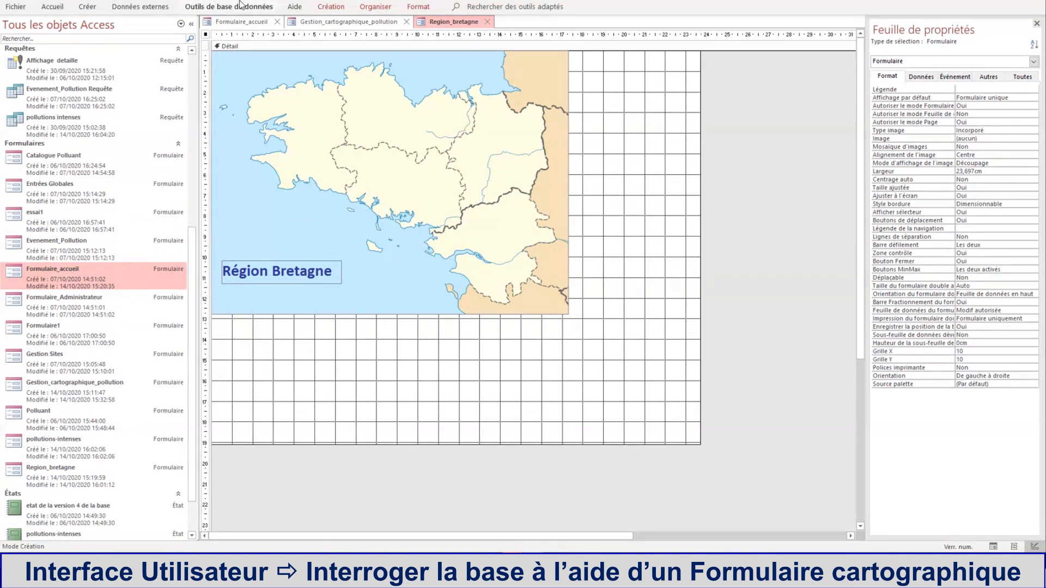
Draw a small command button, about 0.7 cm wide and 0.6 cm high, over the western department of the Bretagne map.
{"action": "left_click", "coordinate": [369, 27]}
{"action": "left_click", "coordinate": [457, 25]}
{"action": "left_click", "coordinate": [331, 11]}
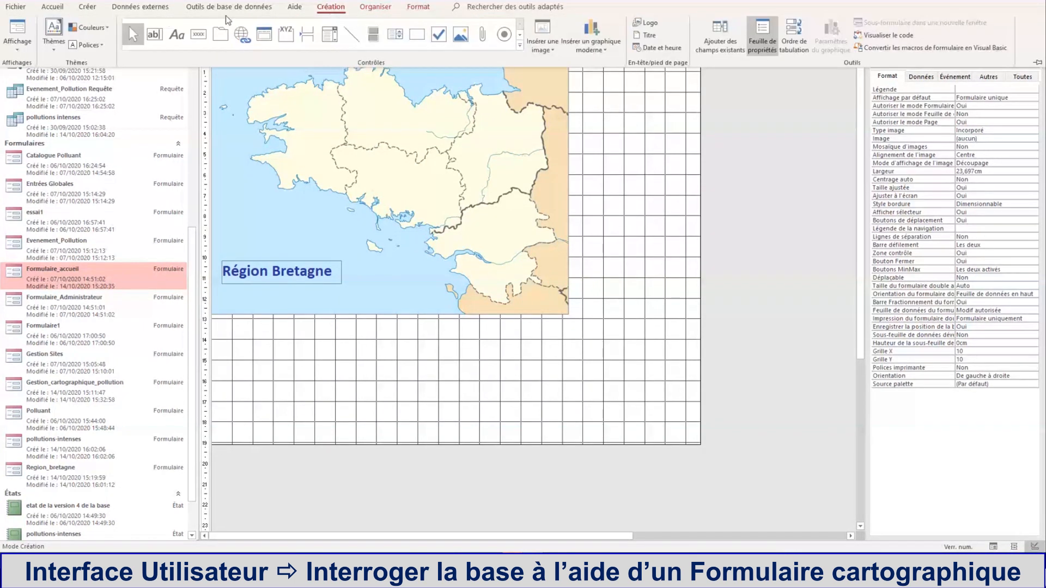
{"action": "left_click", "coordinate": [198, 36]}
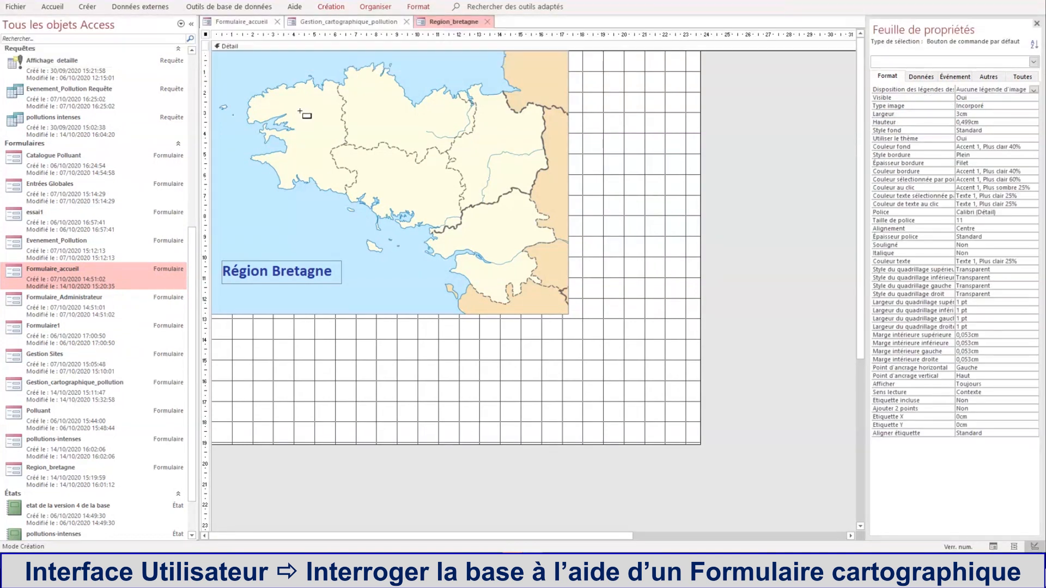
{"action": "left_click_drag", "start_coordinate": [297, 107], "coordinate": [311, 121]}
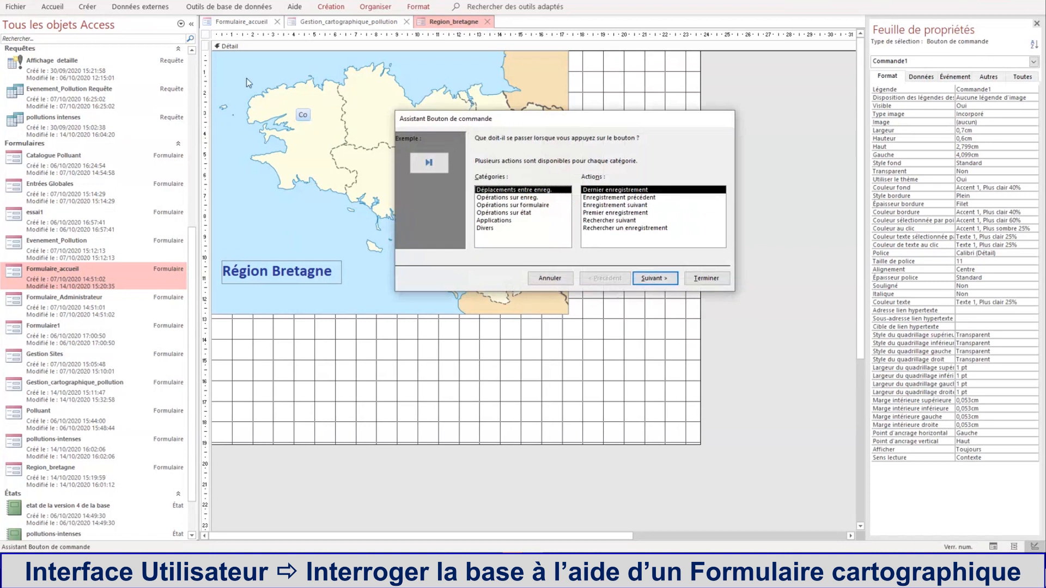
Set the command button's action to the report operation Ouvrir l'état, with pollutions-intenses as the report to open.
{"action": "left_click_drag", "start_coordinate": [550, 117], "coordinate": [573, 104]}
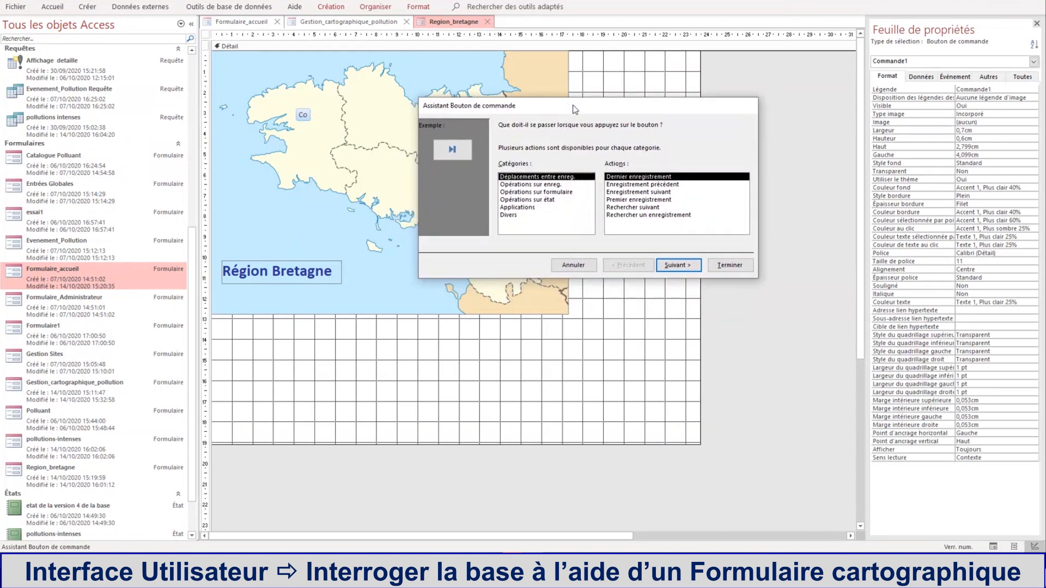
{"action": "left_click", "coordinate": [543, 193]}
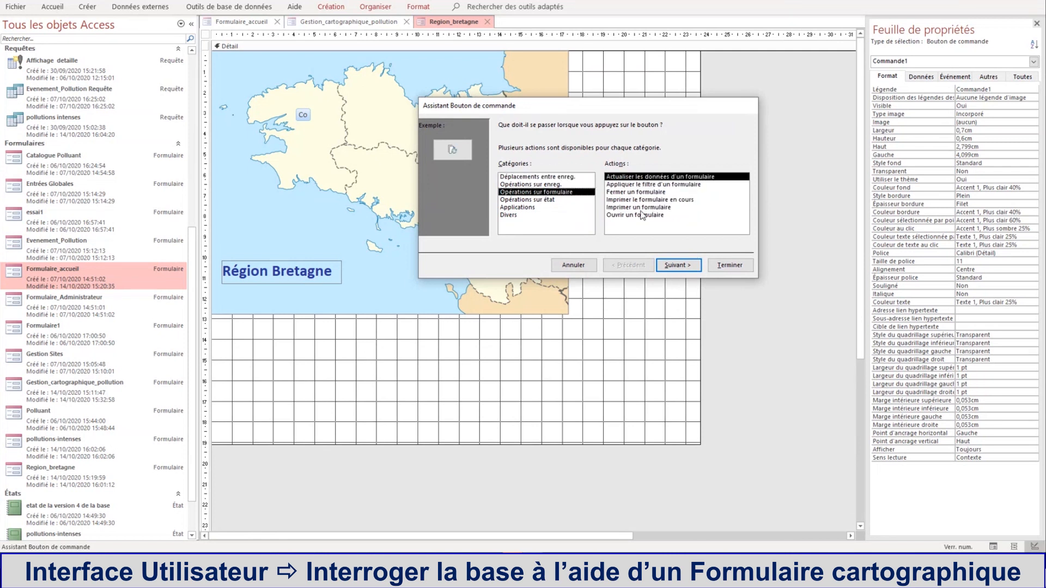
{"action": "left_click", "coordinate": [519, 200]}
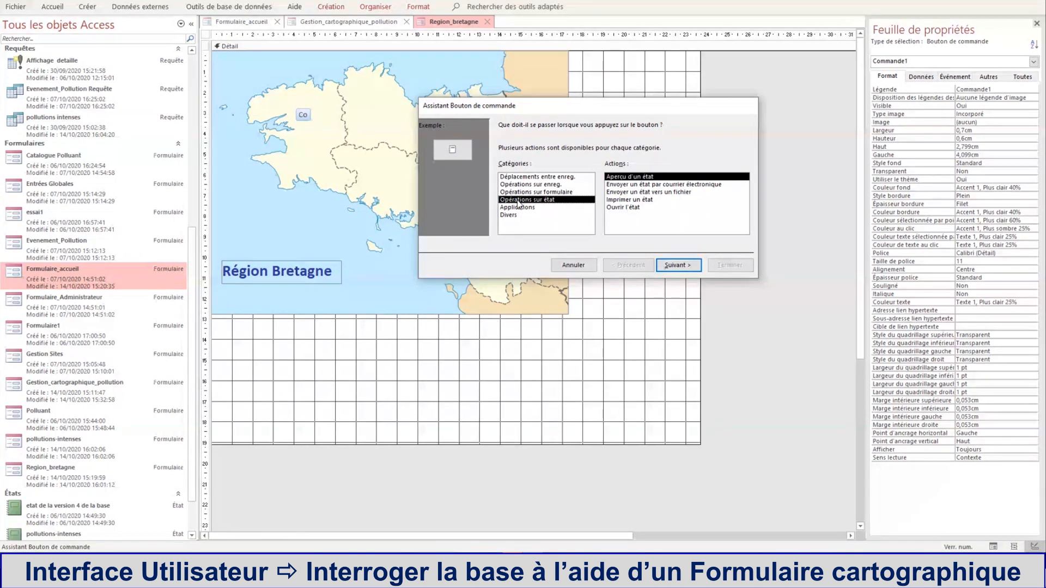
{"action": "left_click", "coordinate": [620, 209]}
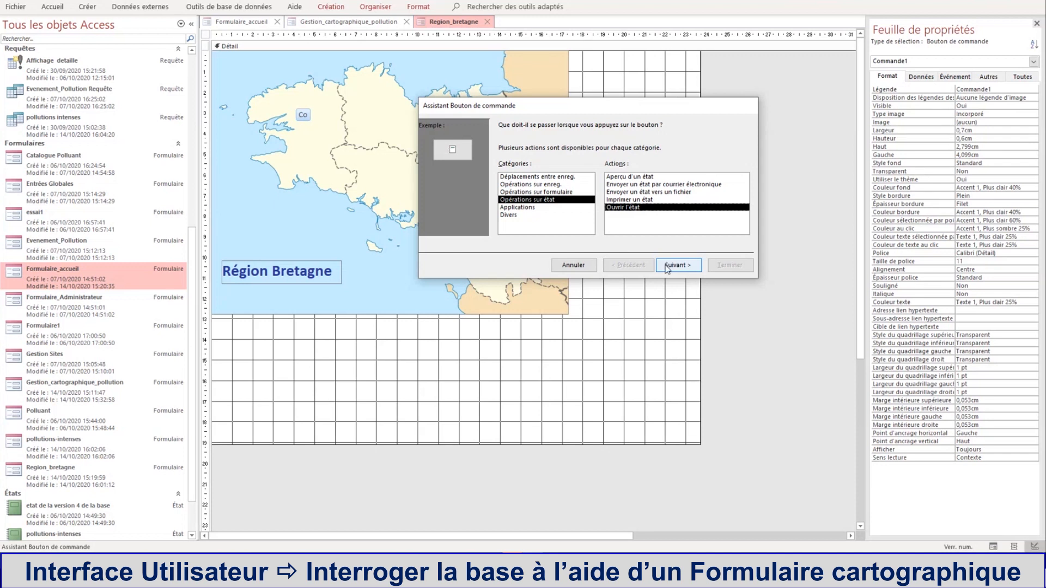
{"action": "left_click", "coordinate": [682, 267]}
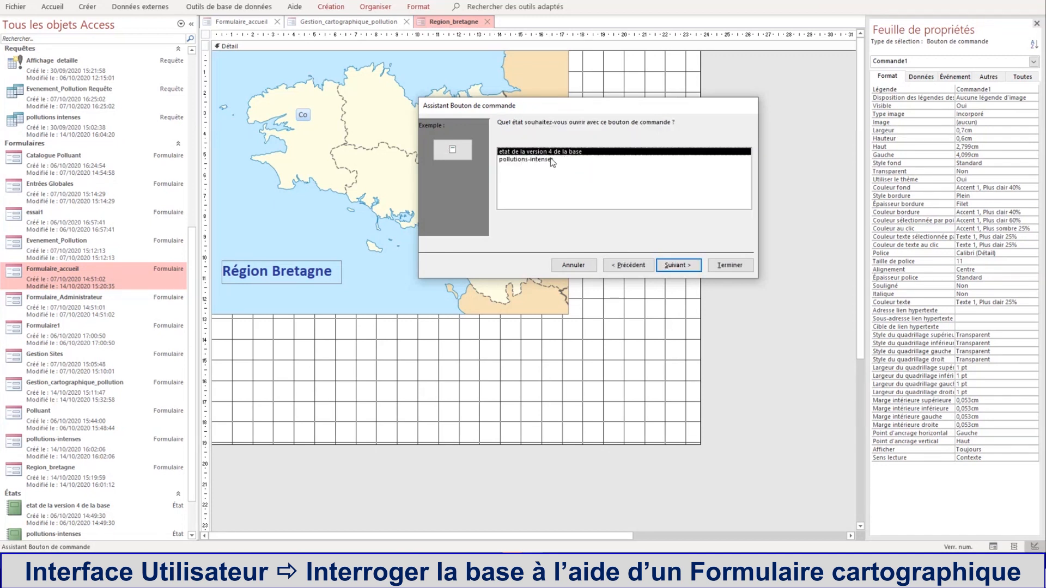
{"action": "left_click", "coordinate": [551, 160]}
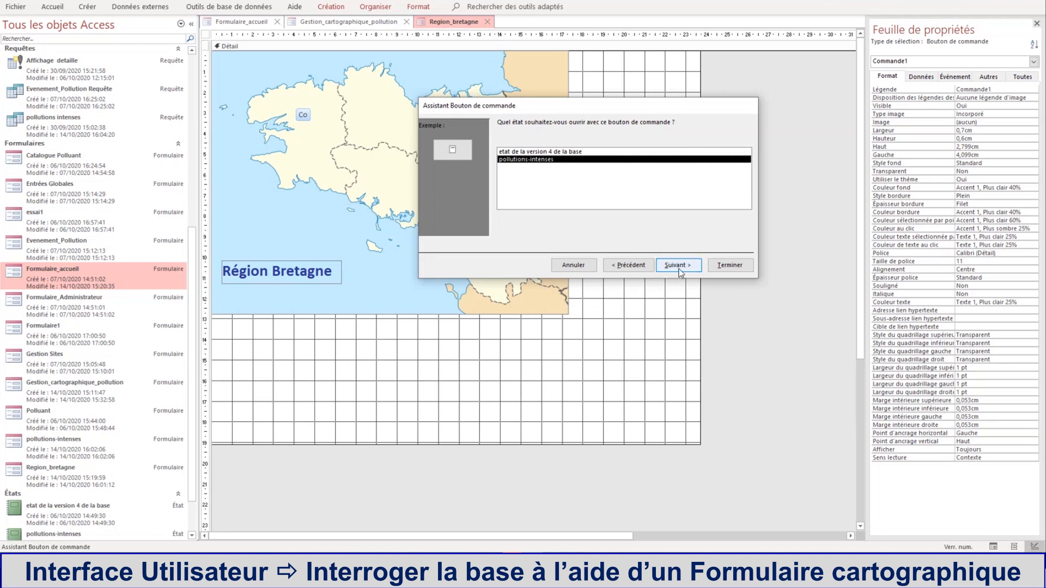
{"action": "left_click", "coordinate": [679, 270]}
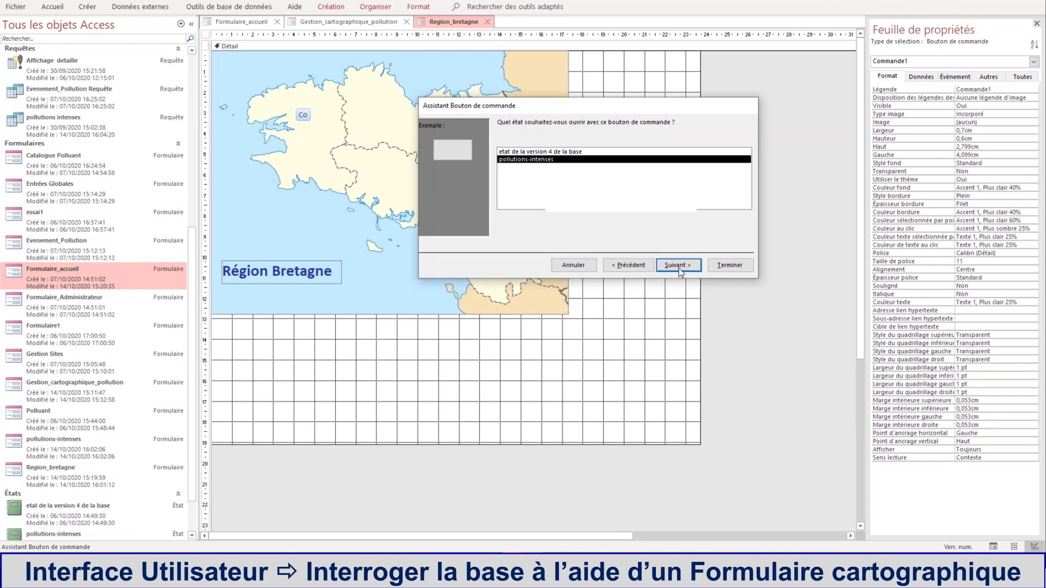
Give the command button a text caption left blank, keep its default name and finish the wizard.
{"action": "left_click", "coordinate": [513, 173]}
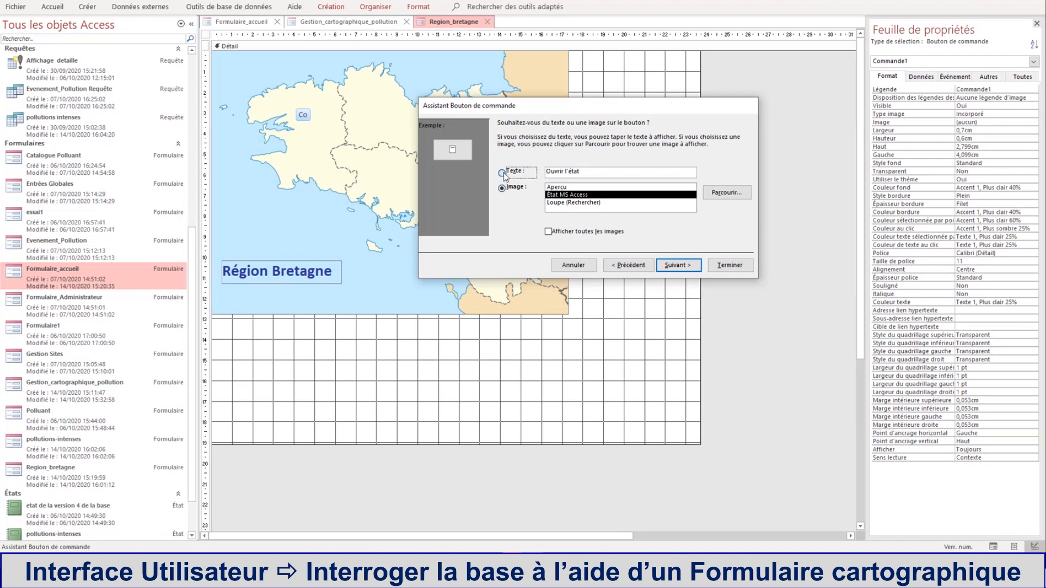
{"action": "left_click_drag", "start_coordinate": [581, 169], "coordinate": [509, 168]}
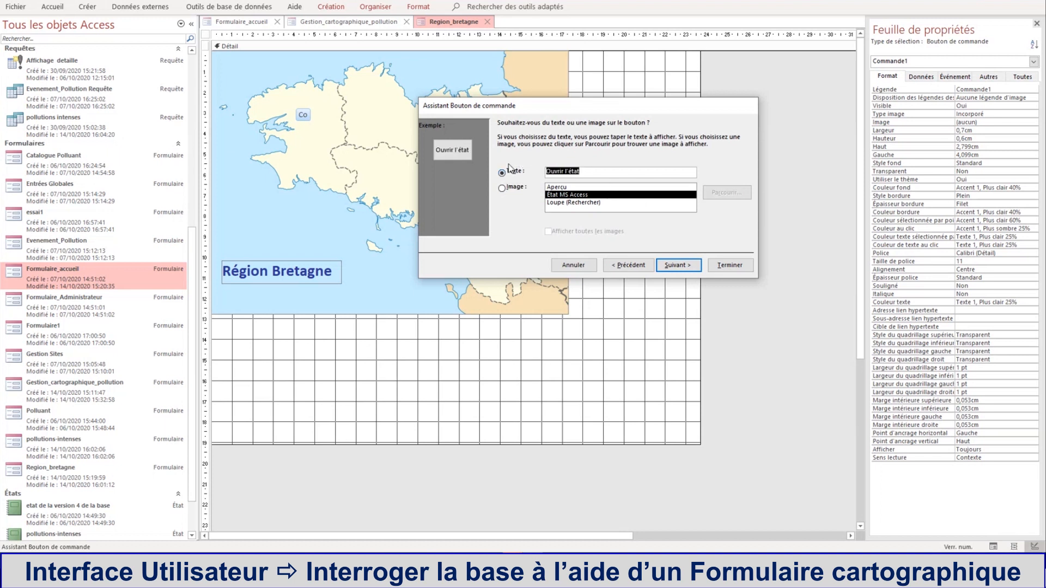
{"action": "key", "text": "BackSpace"}
{"action": "left_click", "coordinate": [688, 268]}
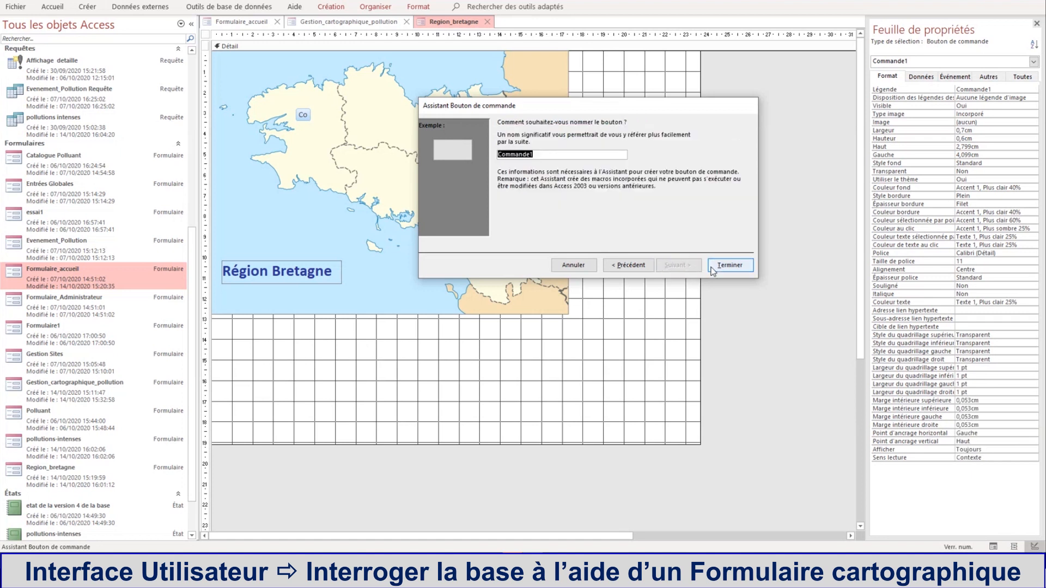
{"action": "left_click", "coordinate": [730, 265]}
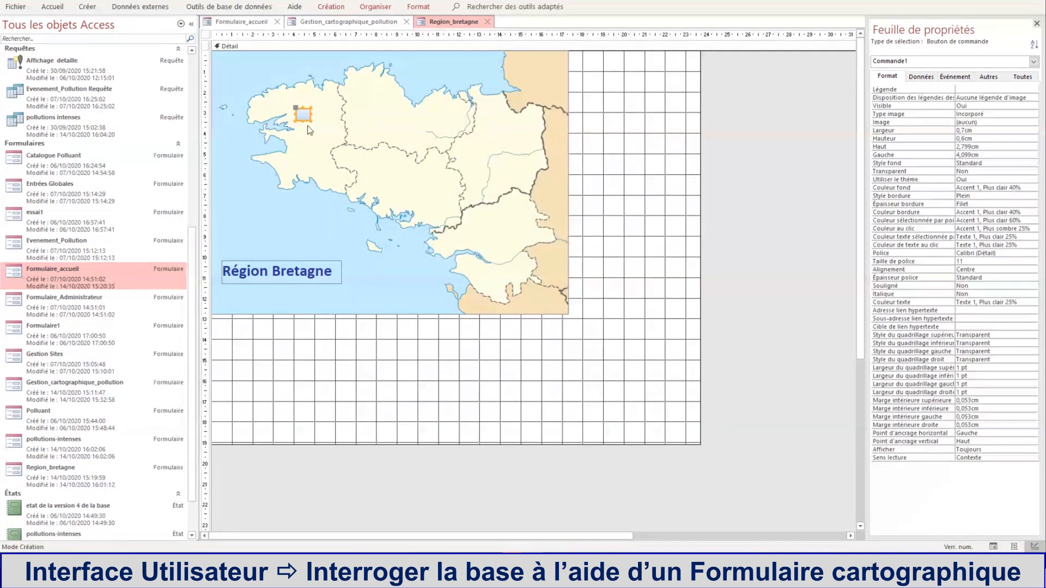
Move the command button on the map to about 4.6 cm from the form's top edge and 4.7 cm from its left edge.
{"action": "left_click", "coordinate": [309, 130]}
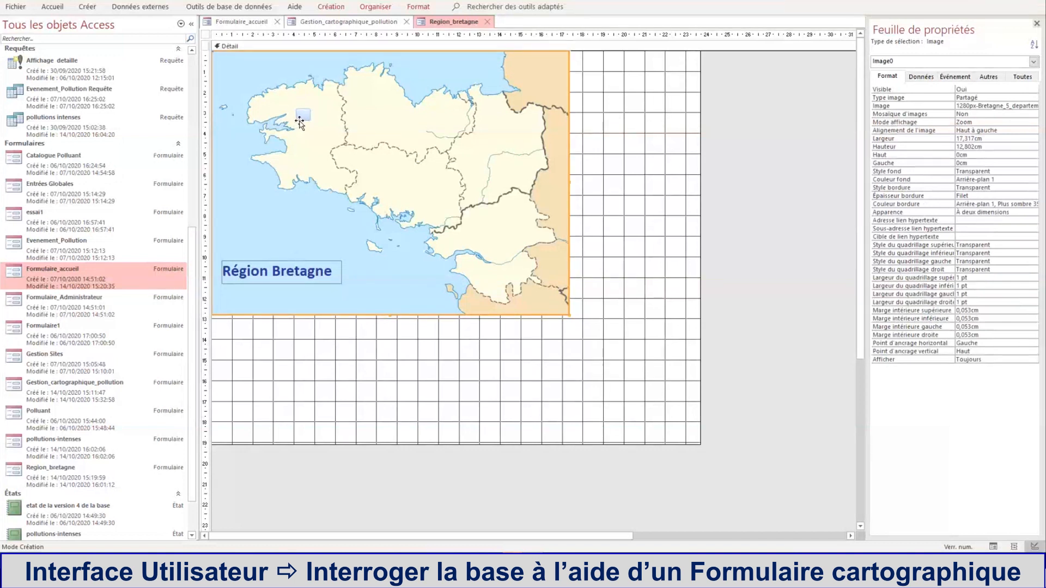
{"action": "left_click", "coordinate": [1034, 62]}
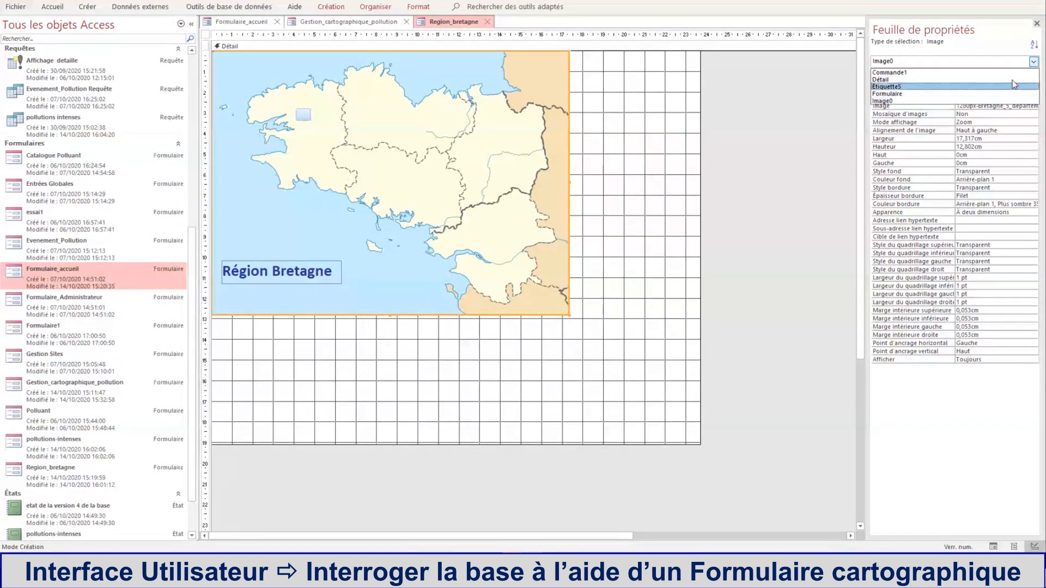
{"action": "left_click", "coordinate": [1013, 74]}
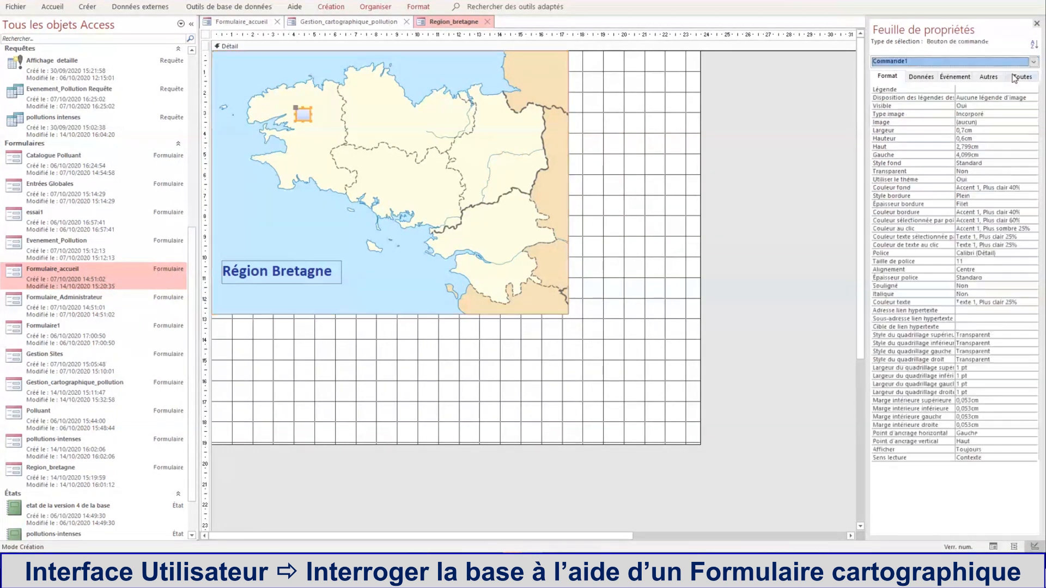
{"action": "left_click", "coordinate": [297, 112]}
{"action": "left_click_drag", "start_coordinate": [297, 111], "coordinate": [309, 149]}
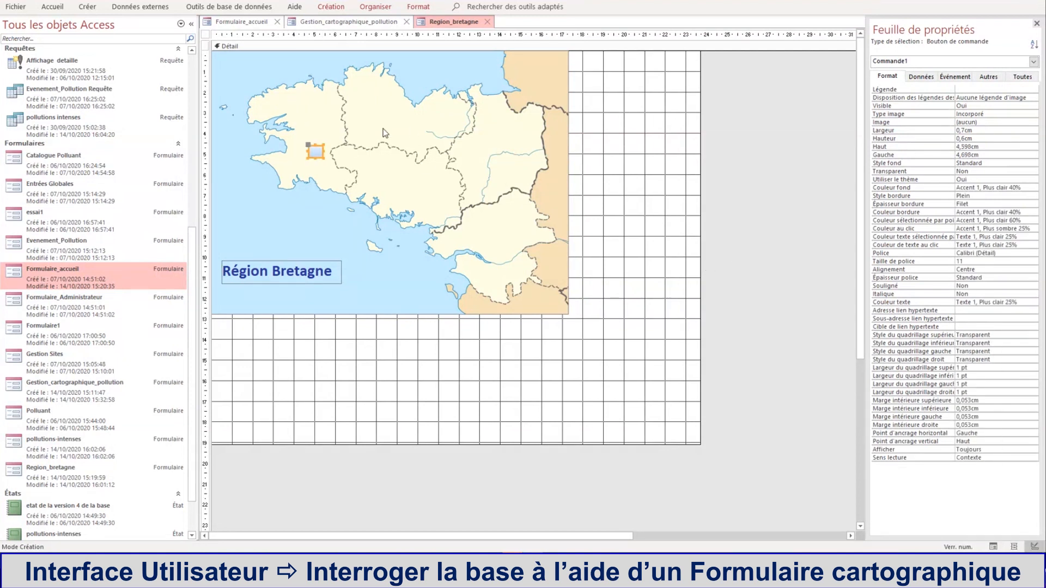
{"action": "left_click", "coordinate": [311, 149]}
Save the Region_bretagne form, switch it to Form view, test the map button and close the report it opens.
{"action": "right_click", "coordinate": [443, 23]}
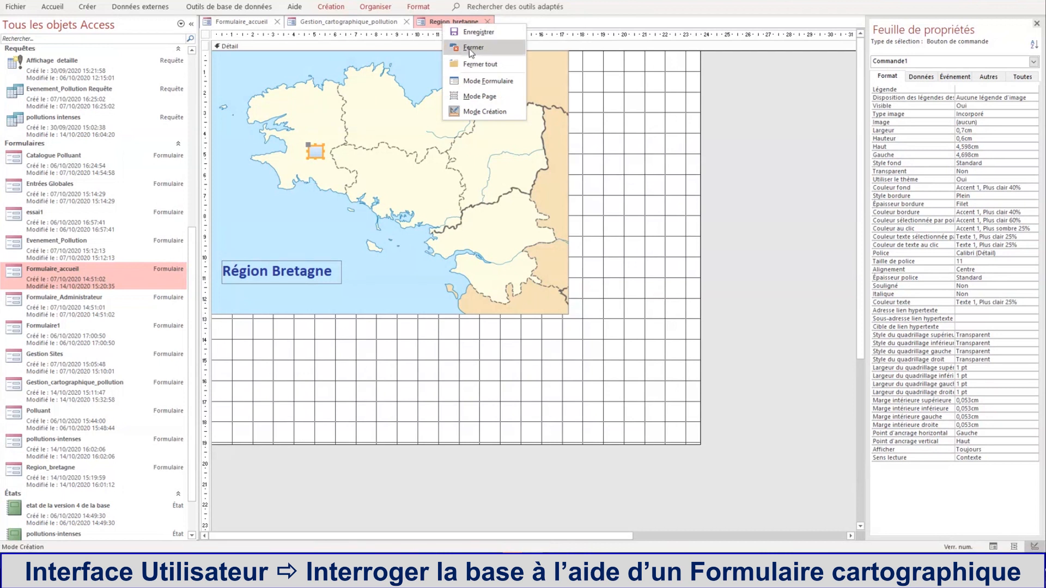
{"action": "left_click", "coordinate": [471, 33]}
{"action": "right_click", "coordinate": [461, 23]}
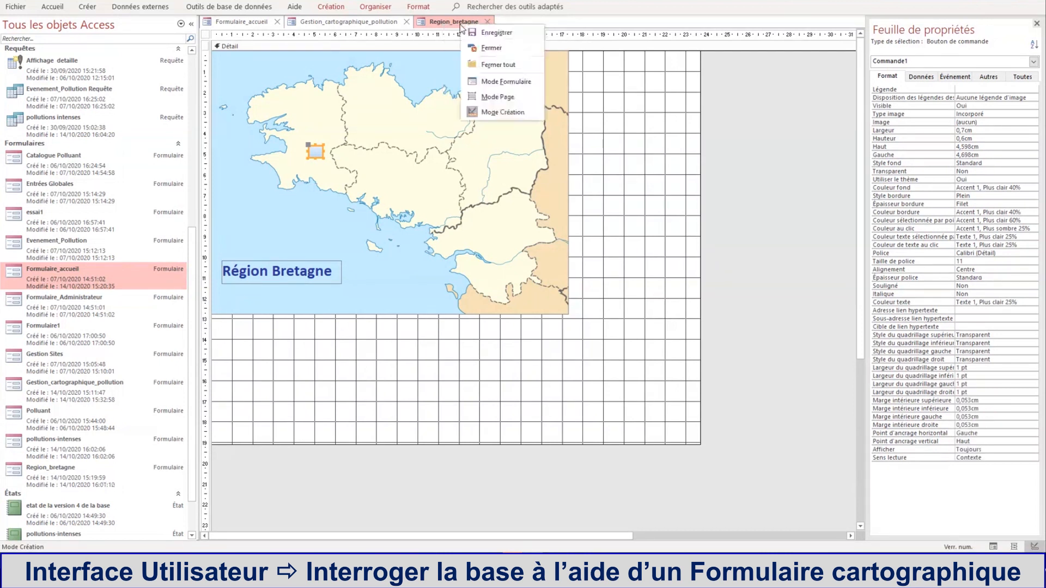
{"action": "left_click", "coordinate": [479, 83]}
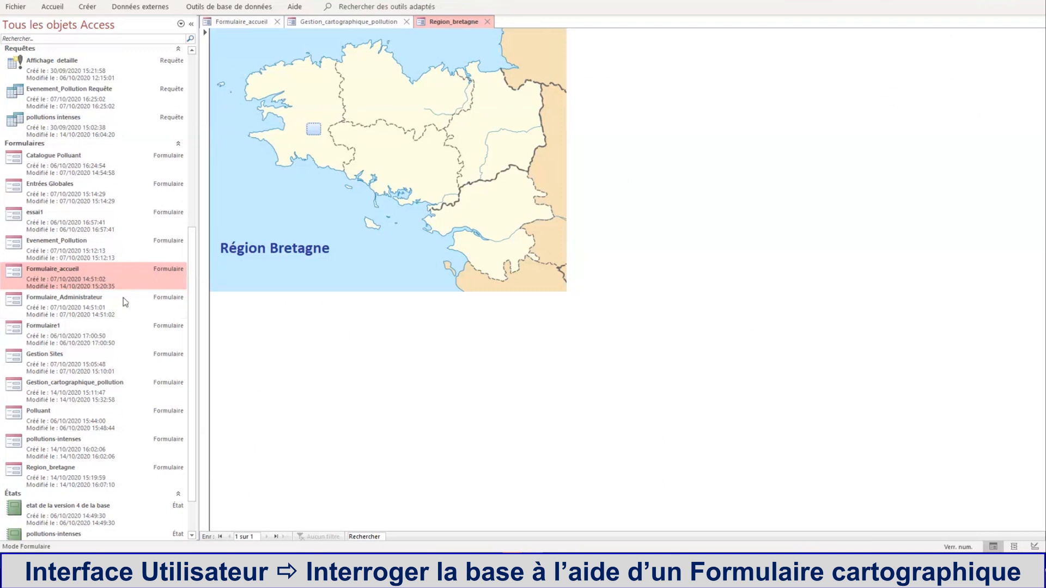
{"action": "left_click", "coordinate": [316, 130]}
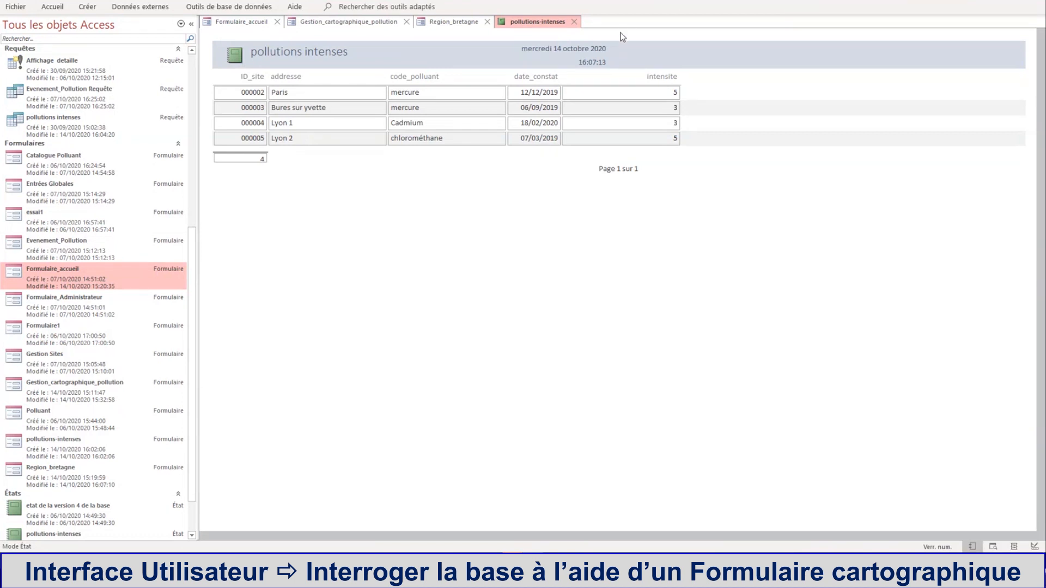
{"action": "left_click", "coordinate": [575, 22]}
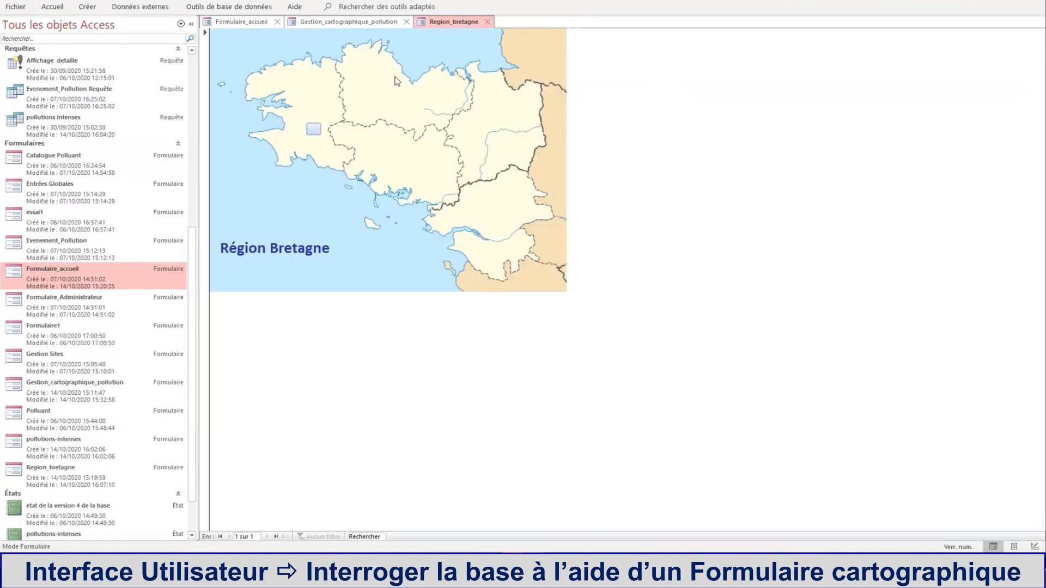
Close the two map forms and retest the path from the home form through Pollutions intenses and Bretagne to the pollutions-intenses report.
{"action": "left_click", "coordinate": [409, 23]}
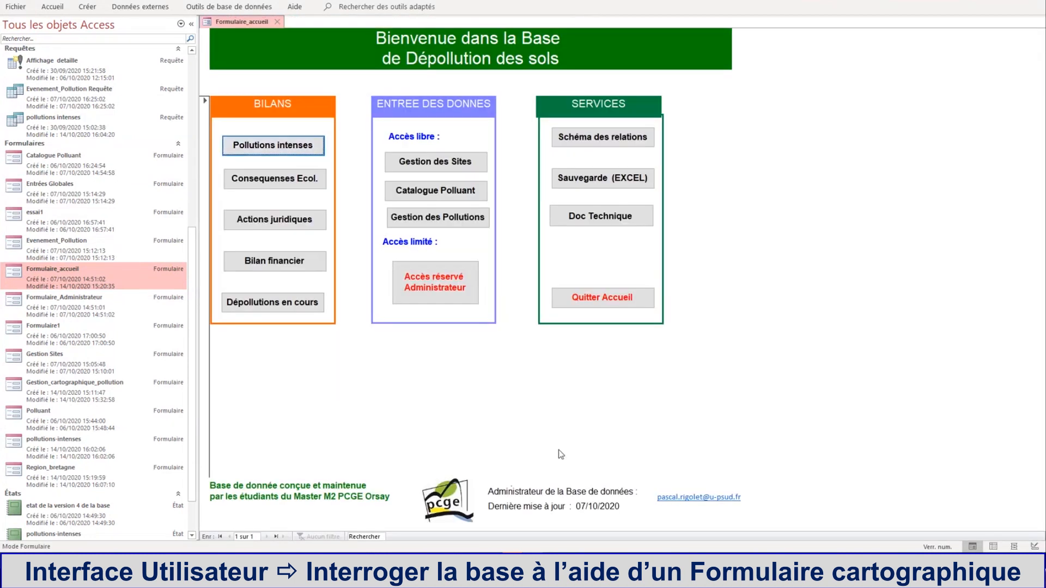
{"action": "left_click", "coordinate": [267, 146]}
{"action": "left_click", "coordinate": [291, 160]}
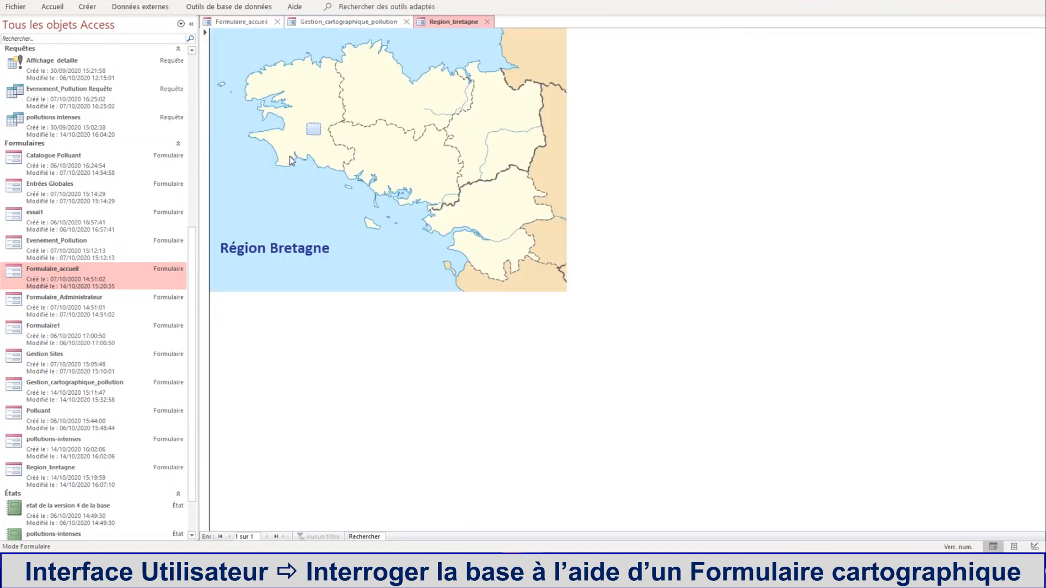
{"action": "left_click", "coordinate": [319, 128]}
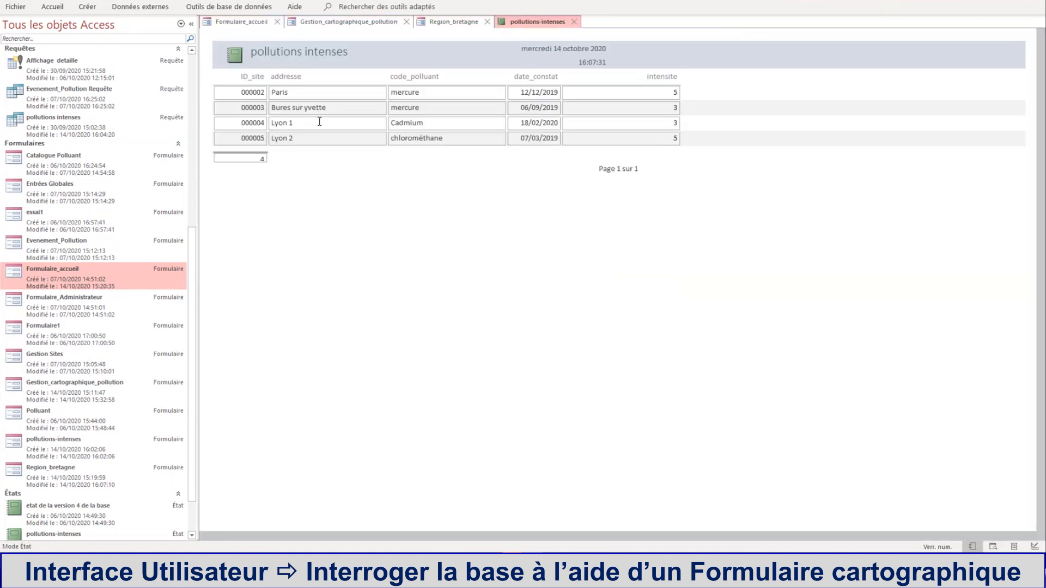
Close the pollutions-intenses report and open the Region_bretagne form in Design view.
{"action": "left_click", "coordinate": [574, 22]}
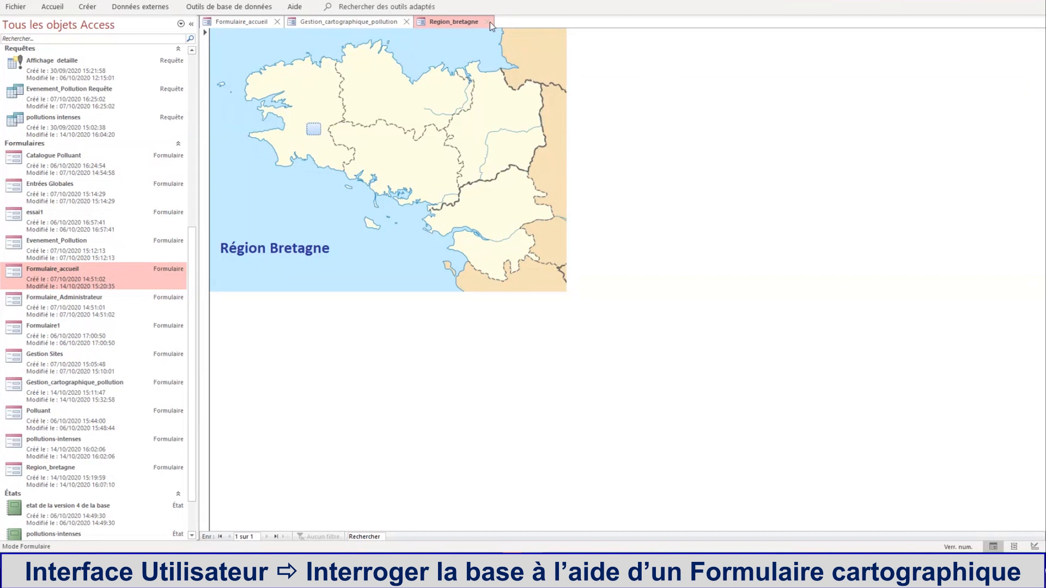
{"action": "right_click", "coordinate": [479, 24]}
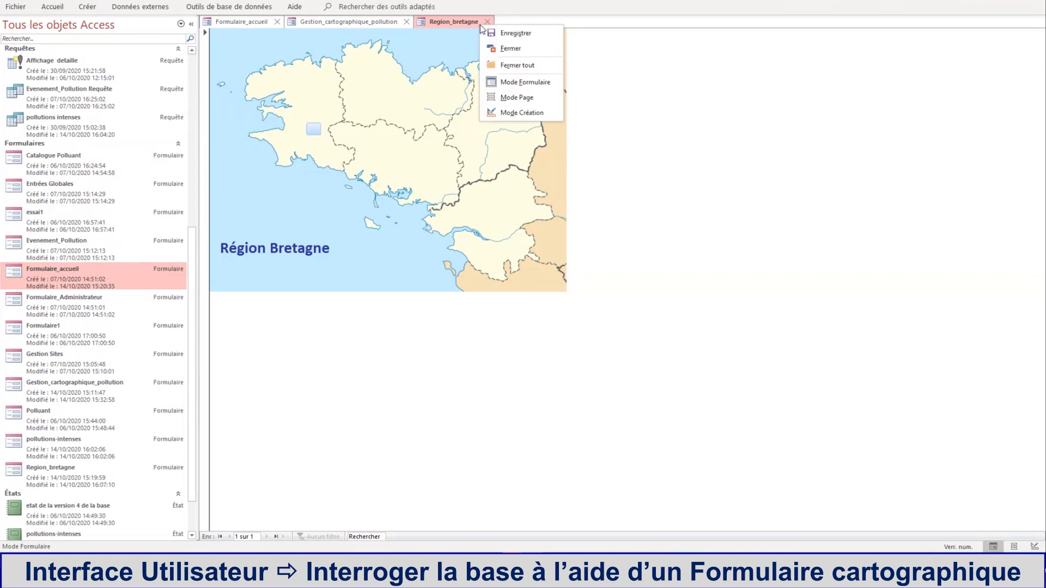
{"action": "left_click", "coordinate": [514, 113]}
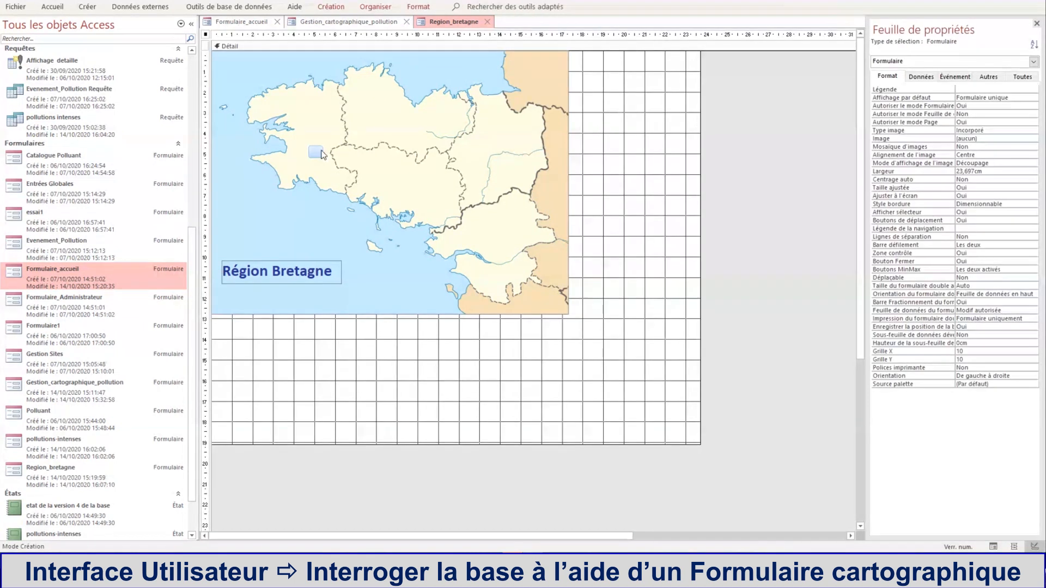
Give the command button on the Bretagne map a Transparent border style and the red background colour #ED1C24.
{"action": "left_click", "coordinate": [321, 152]}
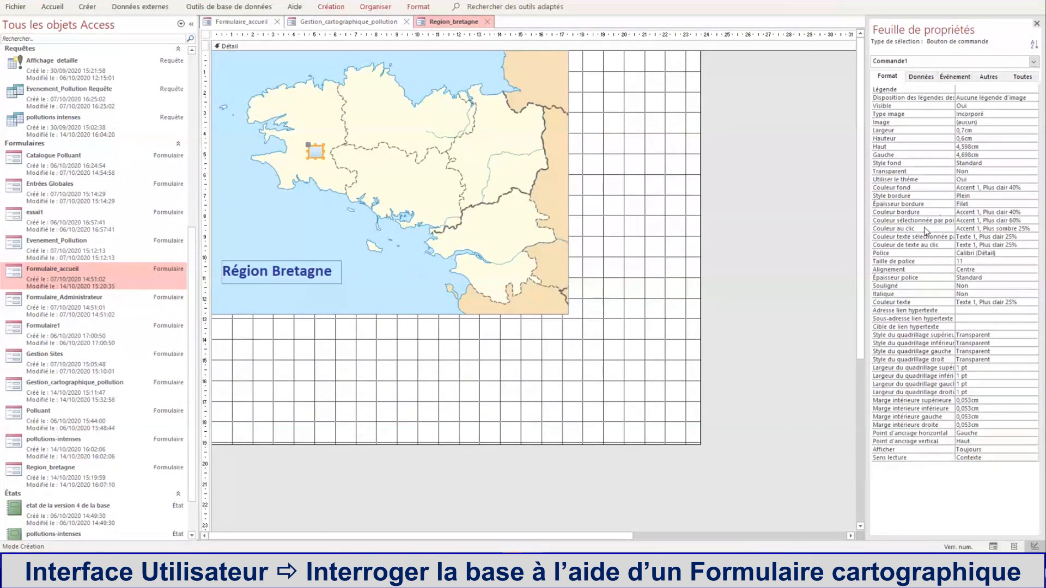
{"action": "left_click", "coordinate": [975, 207]}
{"action": "left_click", "coordinate": [974, 206]}
{"action": "left_click", "coordinate": [986, 198]}
{"action": "left_click", "coordinate": [1034, 197]}
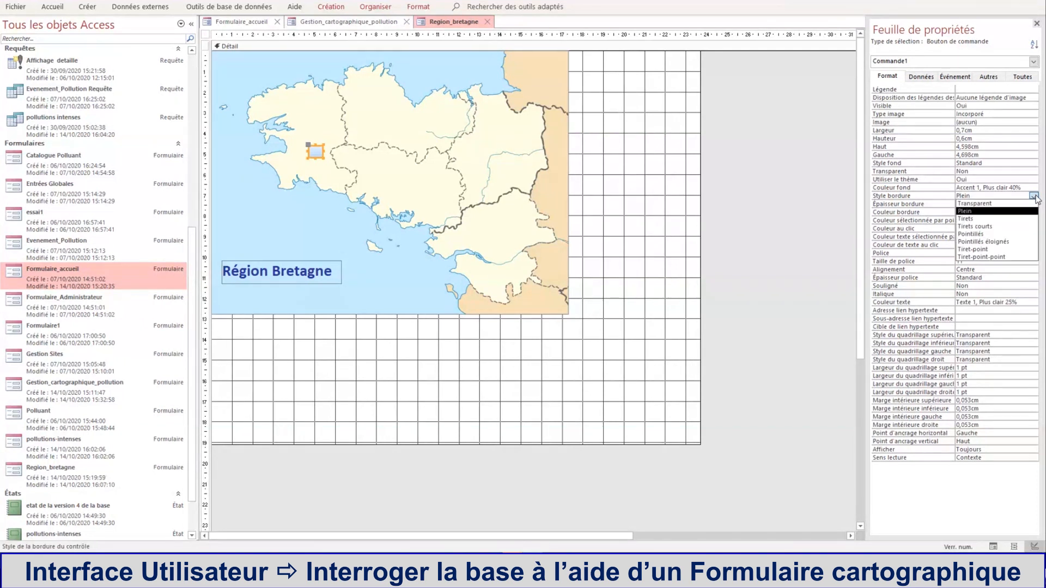
{"action": "left_click", "coordinate": [1008, 203]}
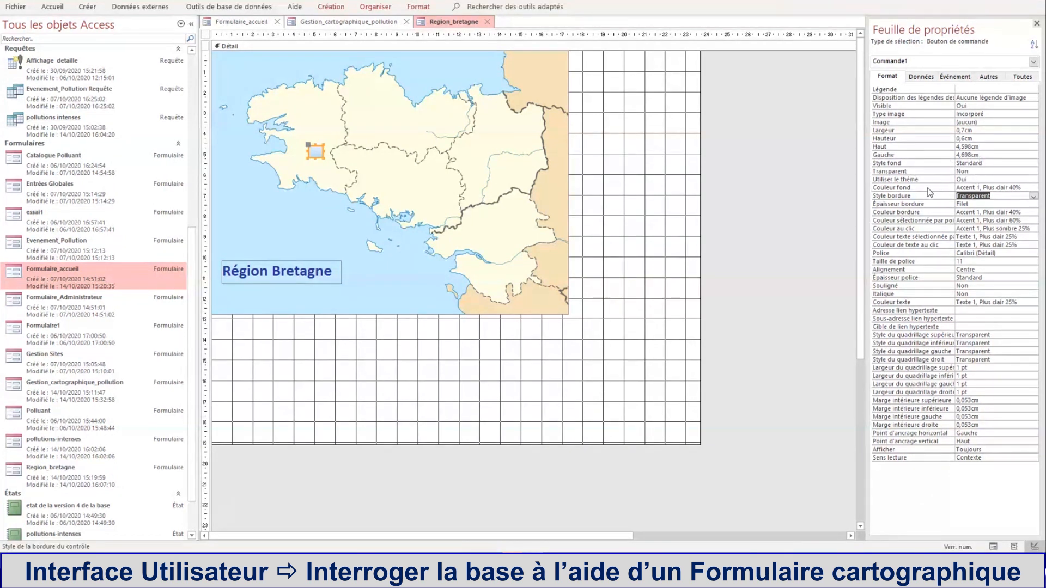
{"action": "left_click", "coordinate": [995, 188]}
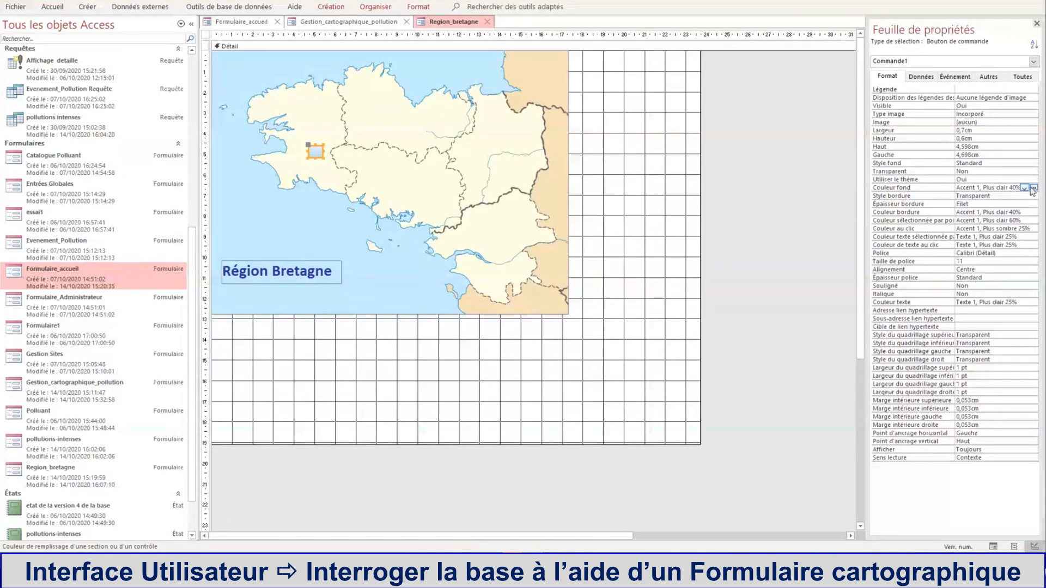
{"action": "left_click", "coordinate": [1031, 188]}
{"action": "left_click", "coordinate": [964, 360]}
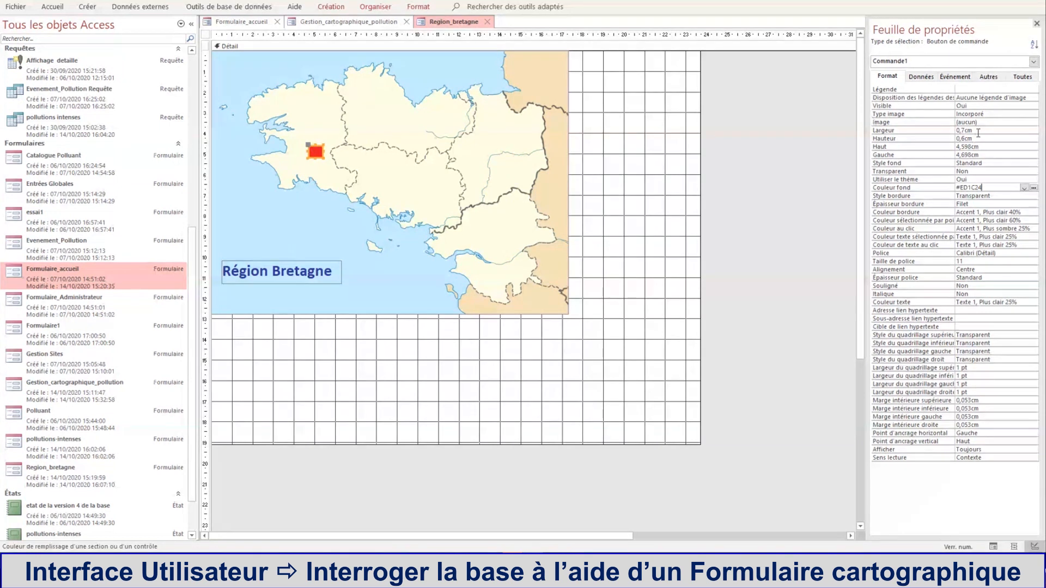
Set the map button's width and height to 0.2 cm.
{"action": "left_click", "coordinate": [962, 131]}
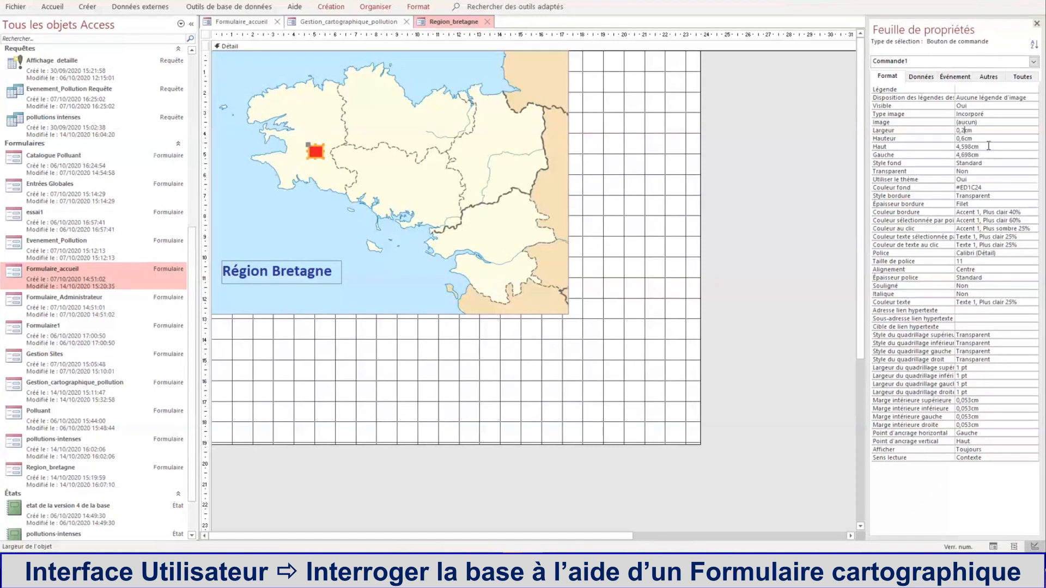
{"action": "left_click", "coordinate": [964, 139]}
{"action": "key", "text": "Tab"}
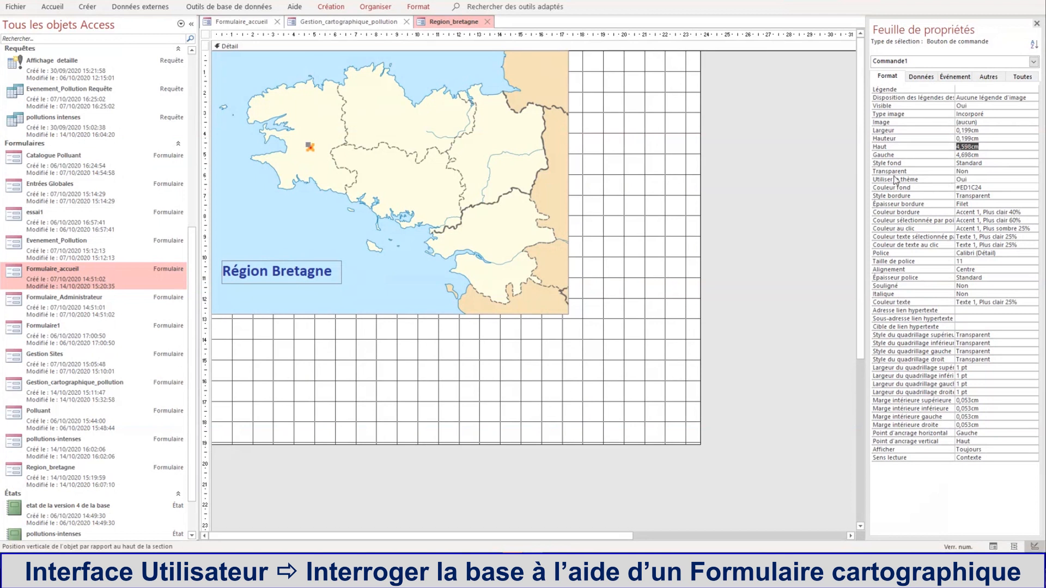
{"action": "left_click", "coordinate": [600, 206]}
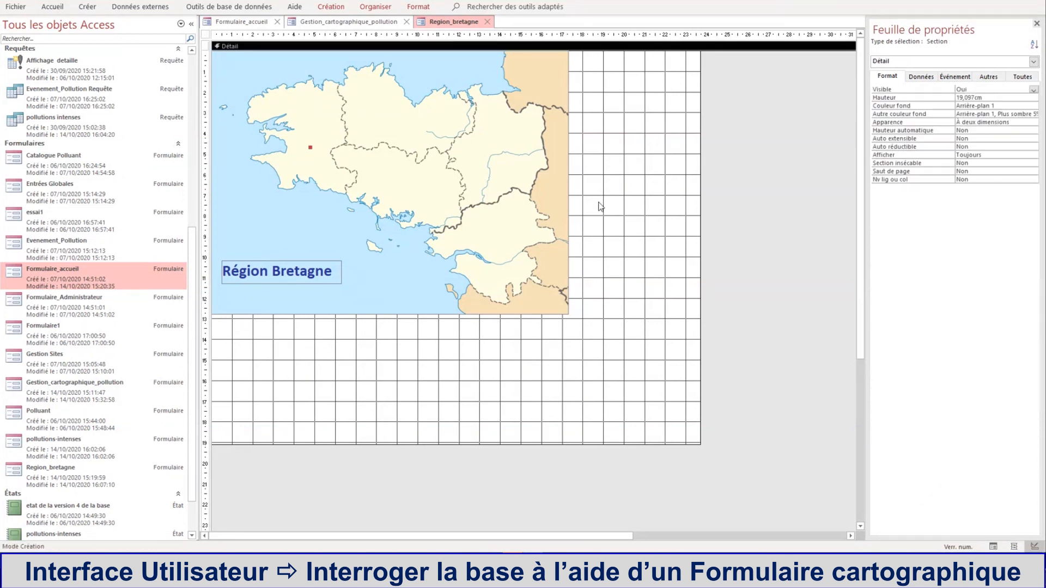
Set the map button's width to 0.25 cm and enlarge its height to match.
{"action": "left_click", "coordinate": [311, 148]}
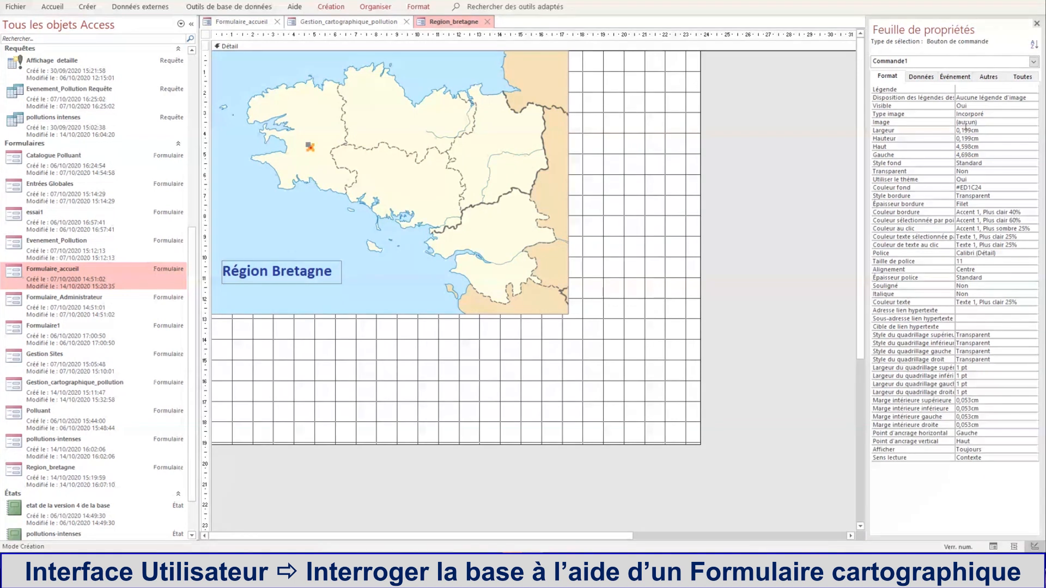
{"action": "left_click_drag", "start_coordinate": [974, 132], "coordinate": [961, 134]}
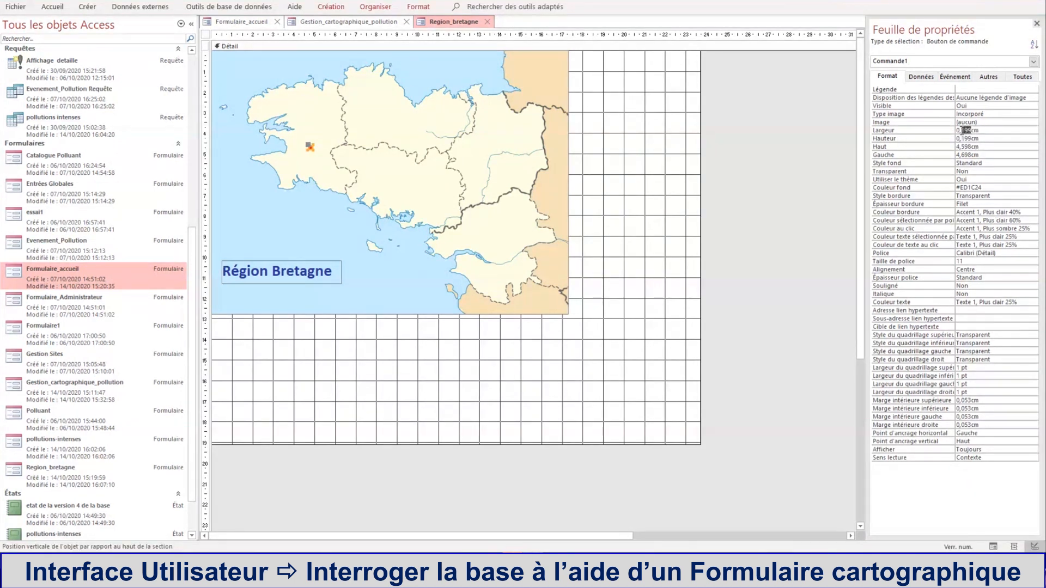
{"action": "type", "text": "25"}
{"action": "left_click_drag", "start_coordinate": [973, 139], "coordinate": [962, 140]}
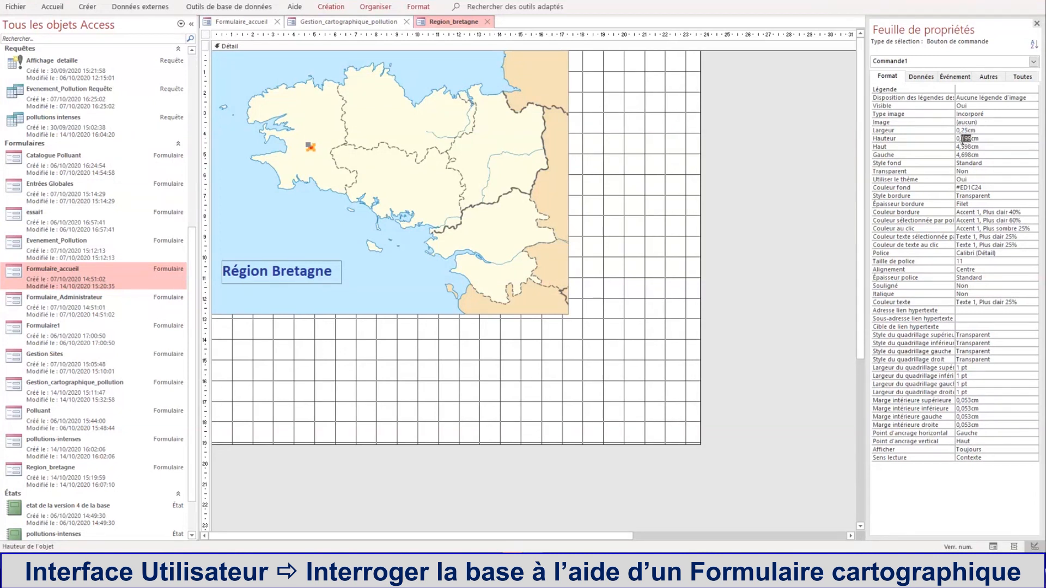
{"action": "left_click", "coordinate": [611, 155]}
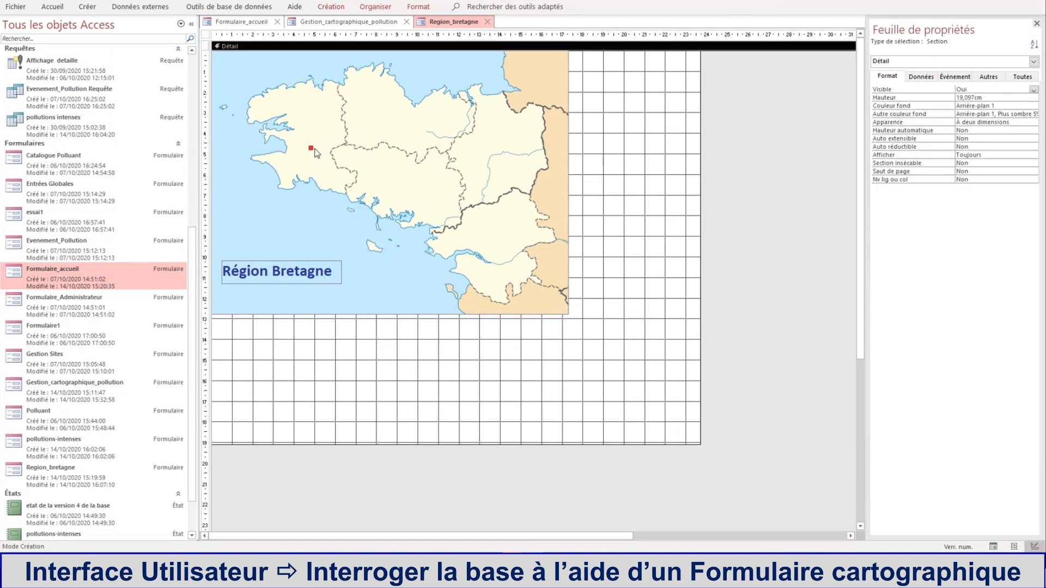
Switch the Region_bretagne form to Form view, test the red map button and close the report it opens.
{"action": "right_click", "coordinate": [432, 23]}
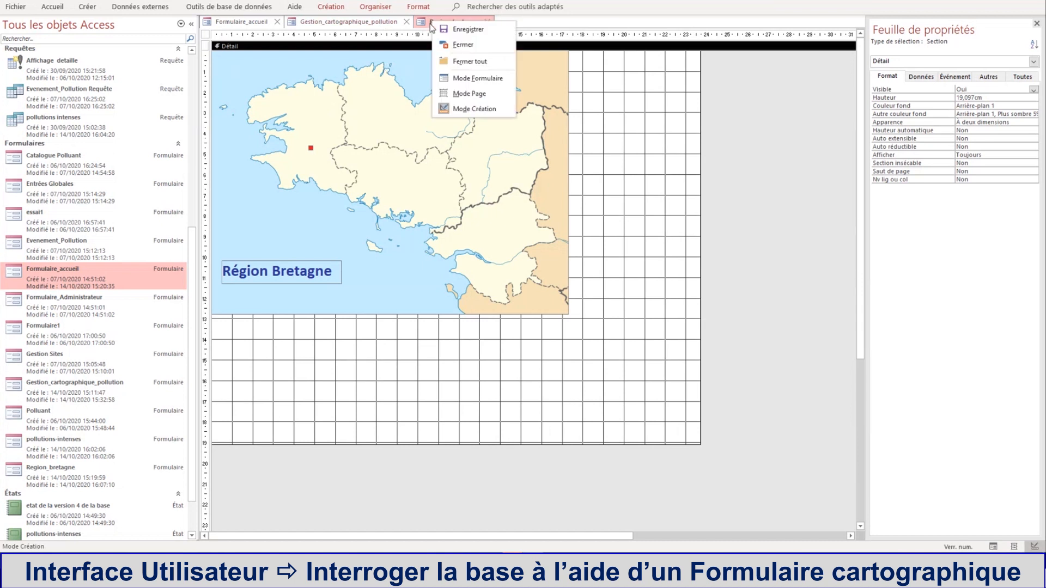
{"action": "left_click", "coordinate": [452, 80]}
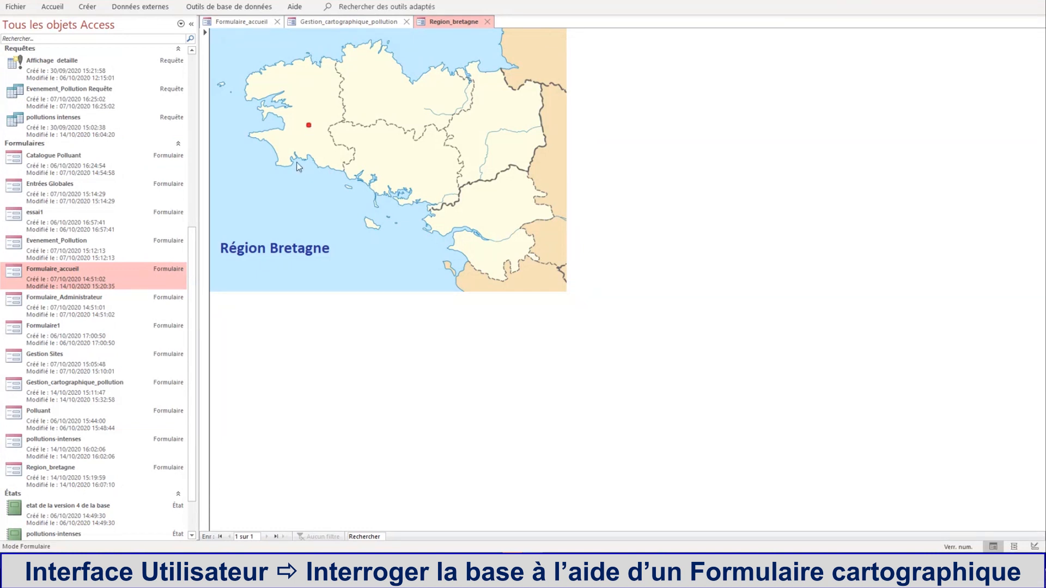
{"action": "left_click", "coordinate": [309, 125]}
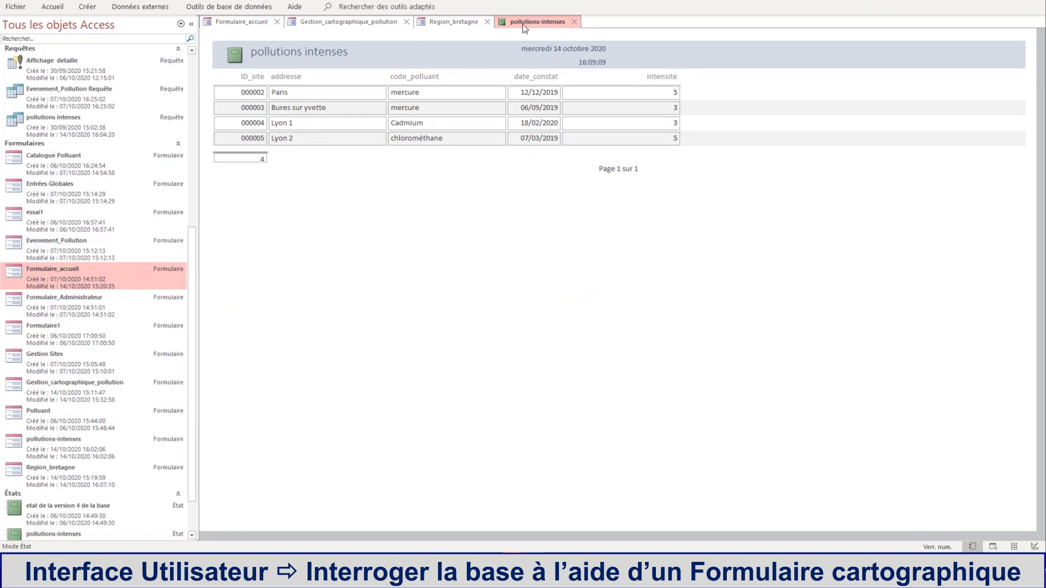
{"action": "left_click", "coordinate": [577, 23]}
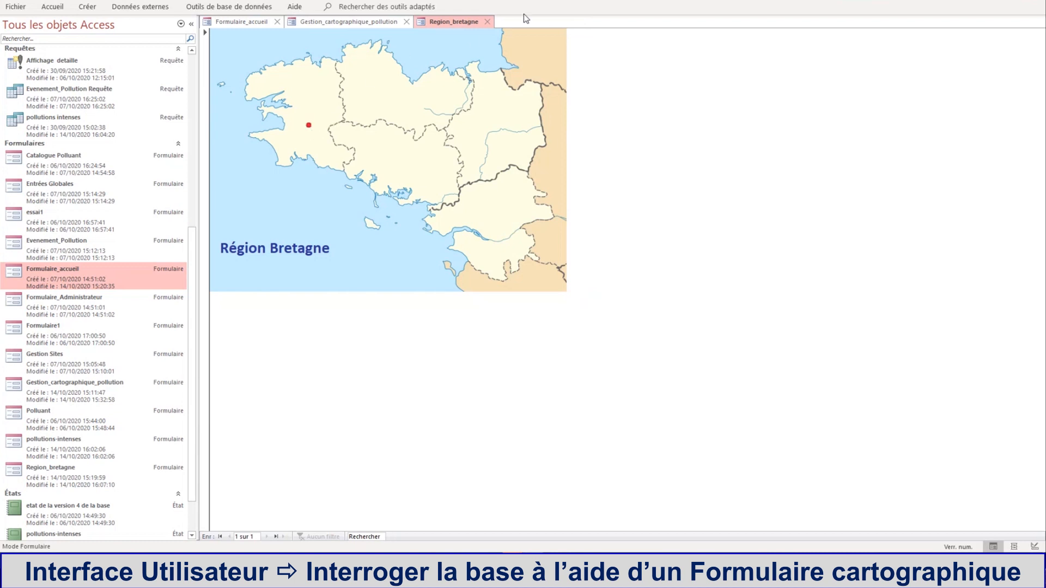
Close the Region_bretagne form with its design changes saved, and close the Gestion_cartographique_pollution form.
{"action": "left_click", "coordinate": [487, 22]}
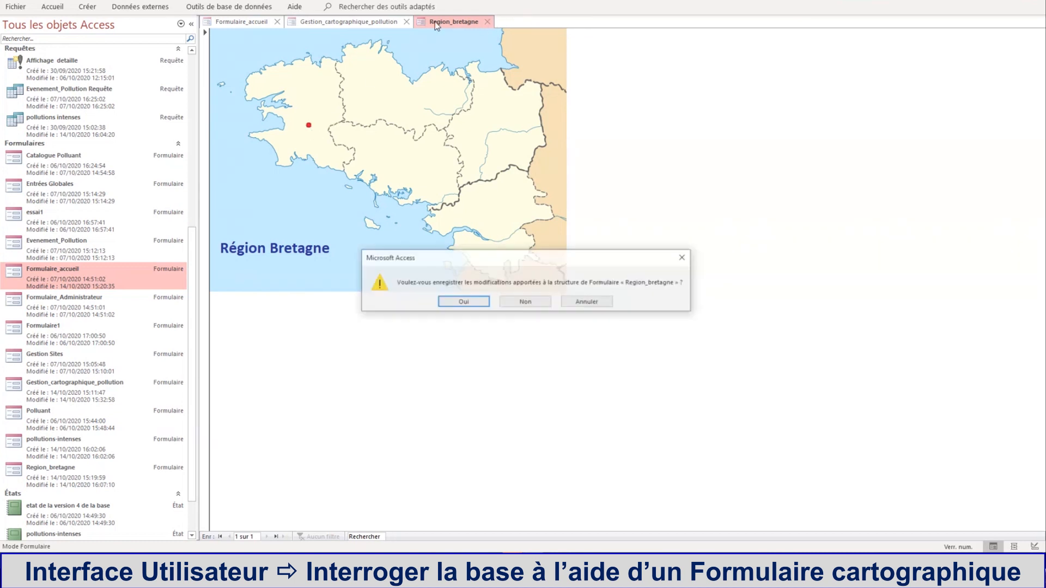
{"action": "left_click", "coordinate": [466, 306]}
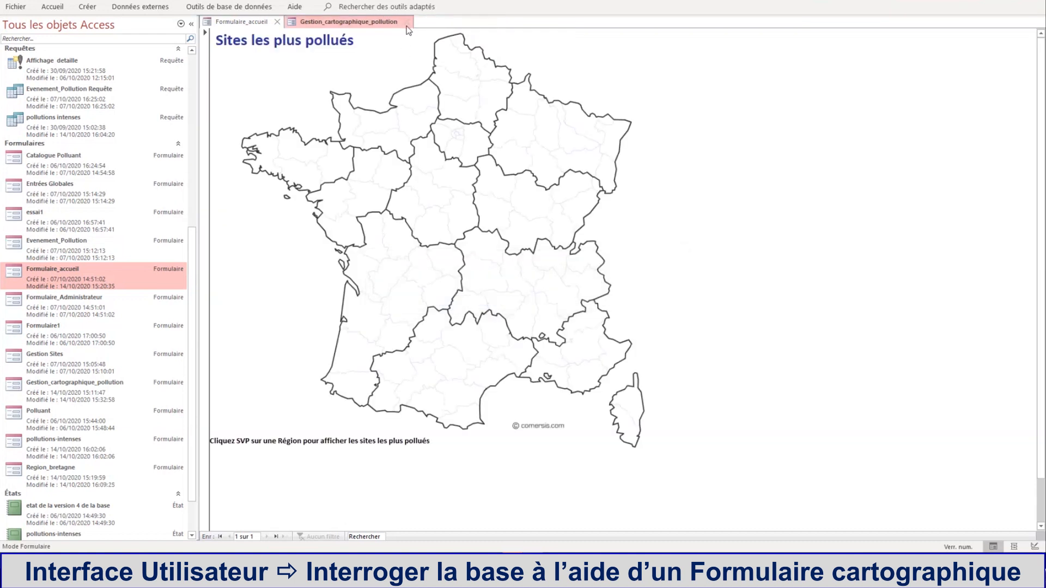
{"action": "left_click", "coordinate": [407, 21]}
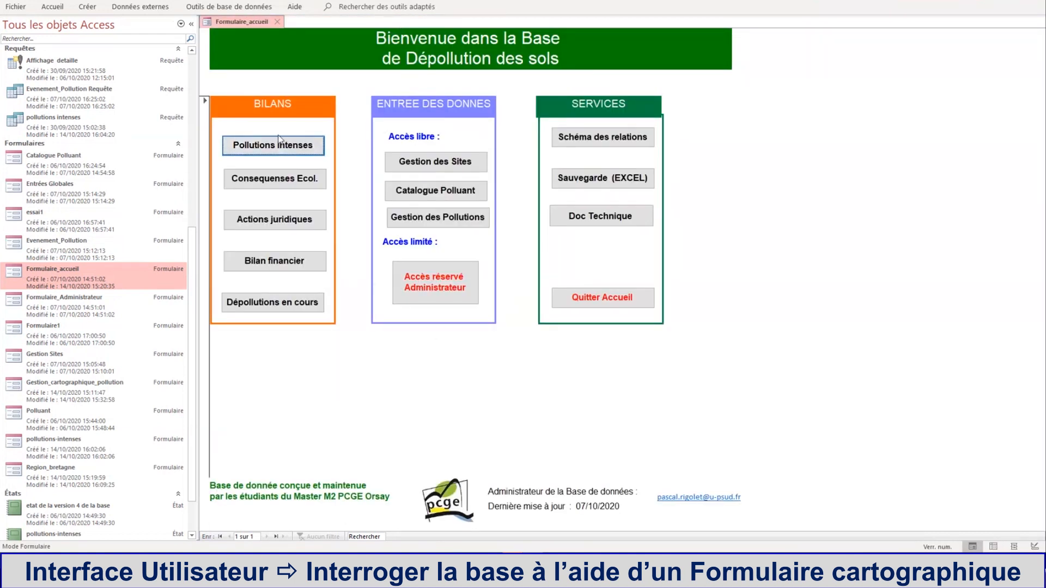
Retest the path from the home form through Pollutions intenses, Bretagne and the red button to the report, and close the report.
{"action": "left_click", "coordinate": [274, 154]}
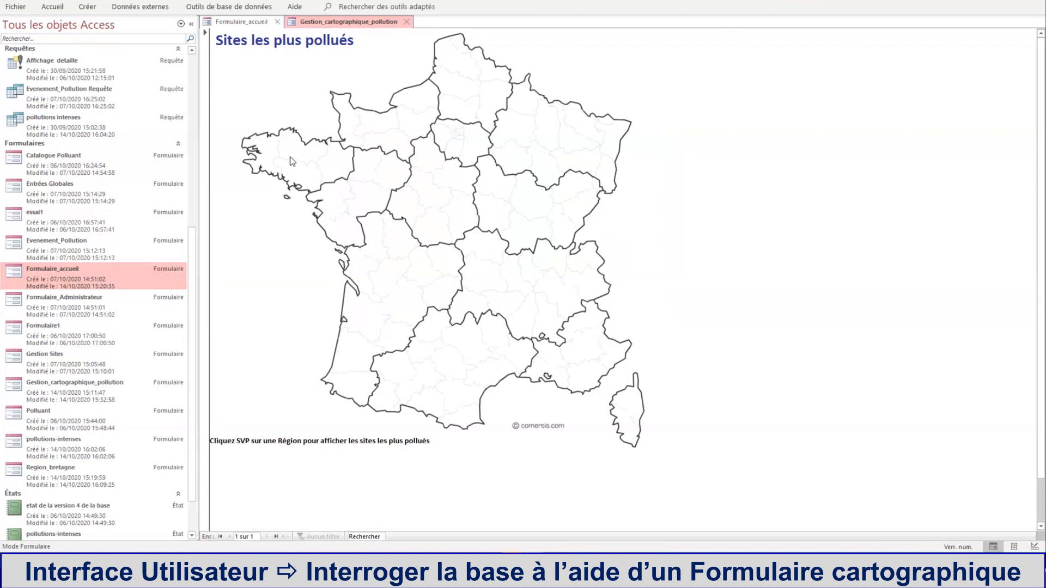
{"action": "left_click", "coordinate": [292, 161]}
{"action": "left_click", "coordinate": [308, 127]}
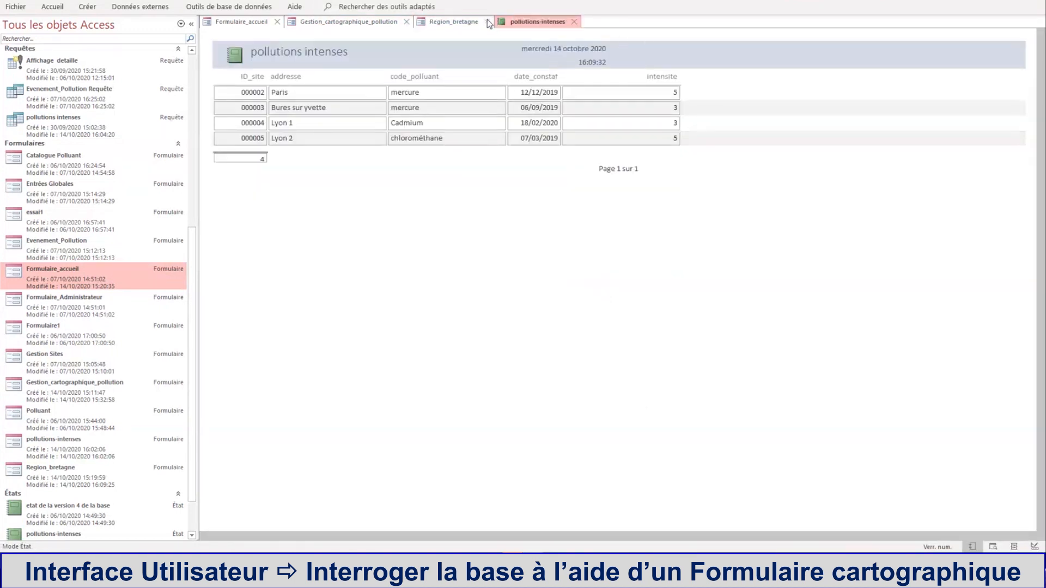
{"action": "left_click", "coordinate": [575, 23]}
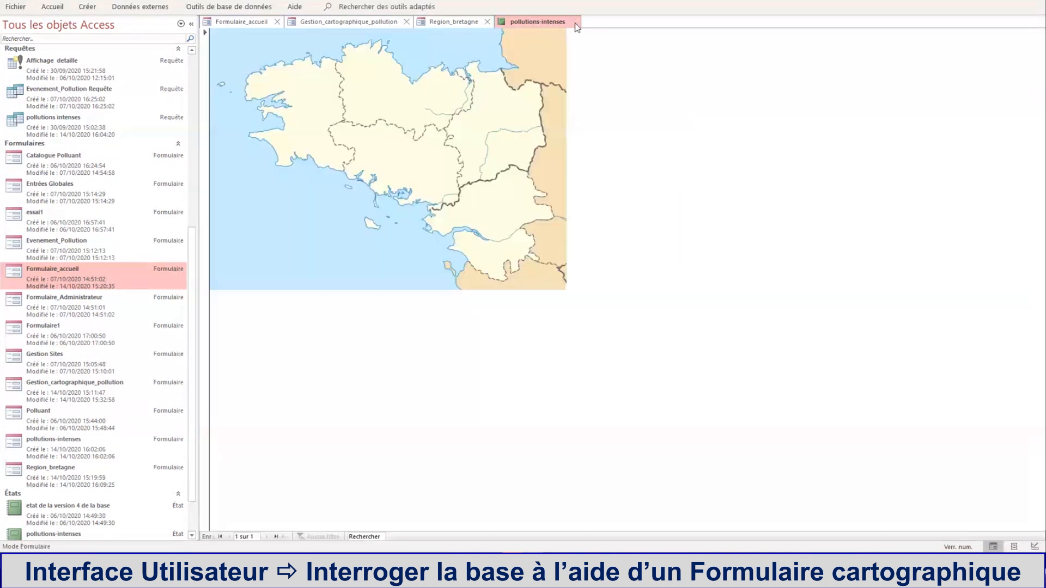
Create a blank form and switch it to Design view.
{"action": "left_click", "coordinate": [90, 7]}
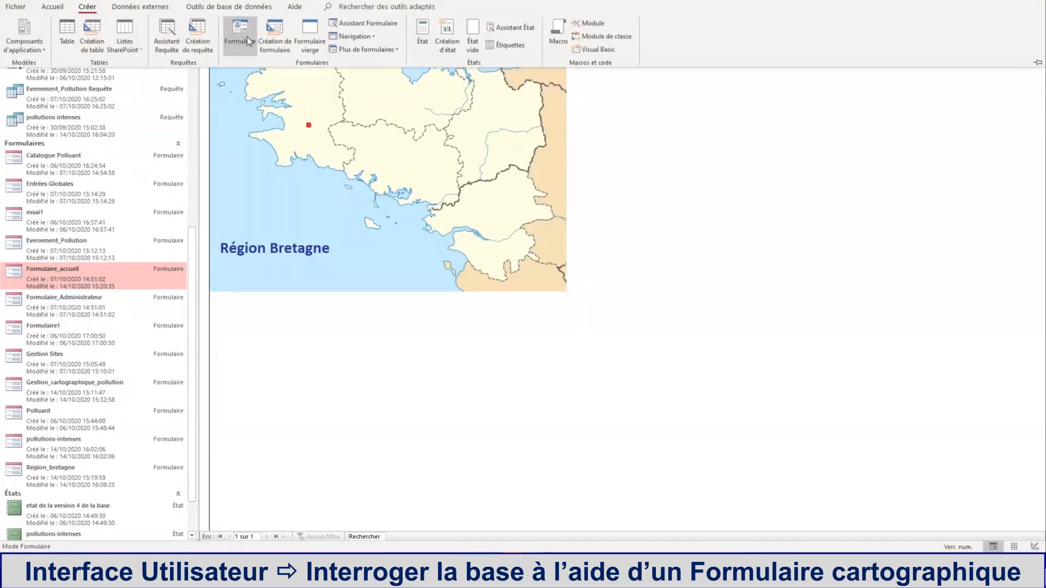
{"action": "left_click", "coordinate": [311, 35]}
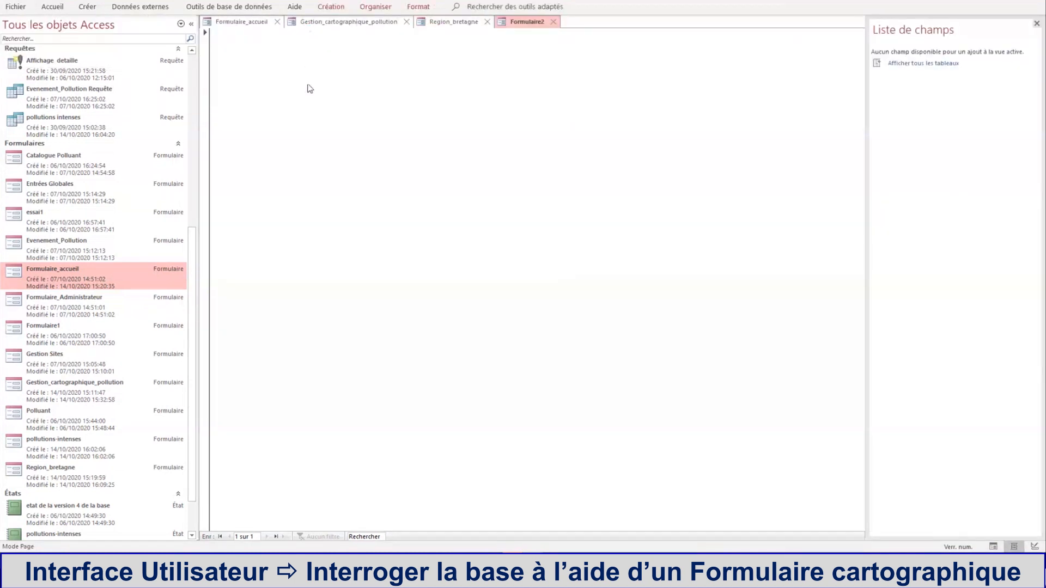
{"action": "right_click", "coordinate": [517, 22]}
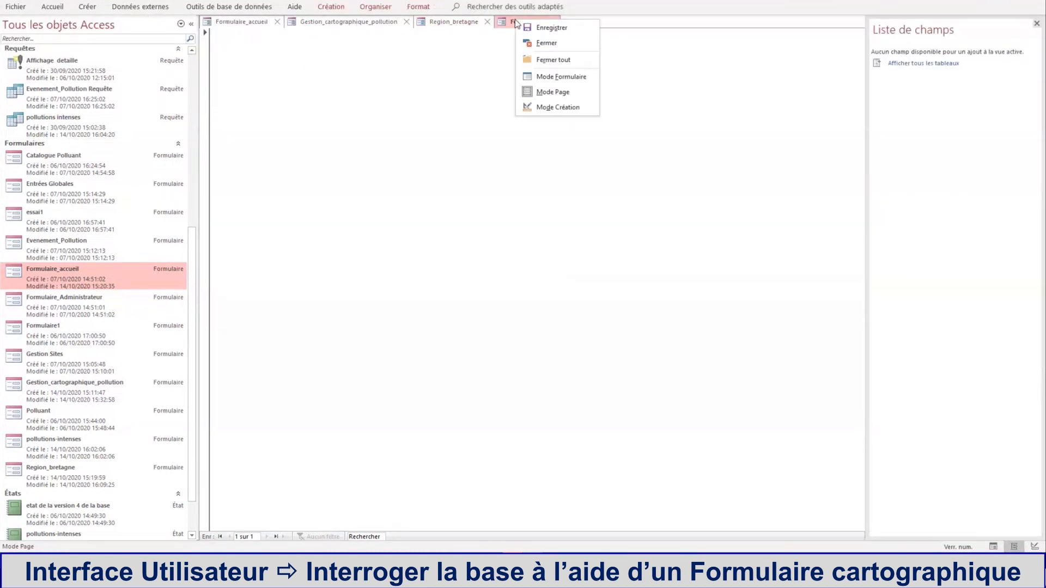
{"action": "left_click", "coordinate": [548, 108]}
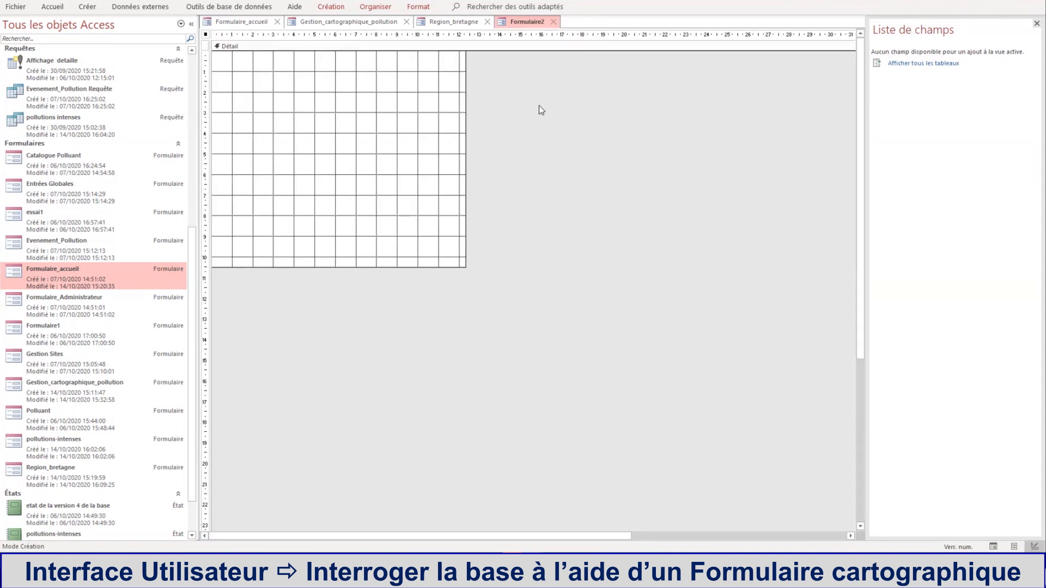
Paste the copied label with the three instructions on zone, pollution threshold and pollutant at the top of the new form's Detail section.
{"action": "right_click", "coordinate": [322, 84]}
{"action": "left_click", "coordinate": [350, 115]}
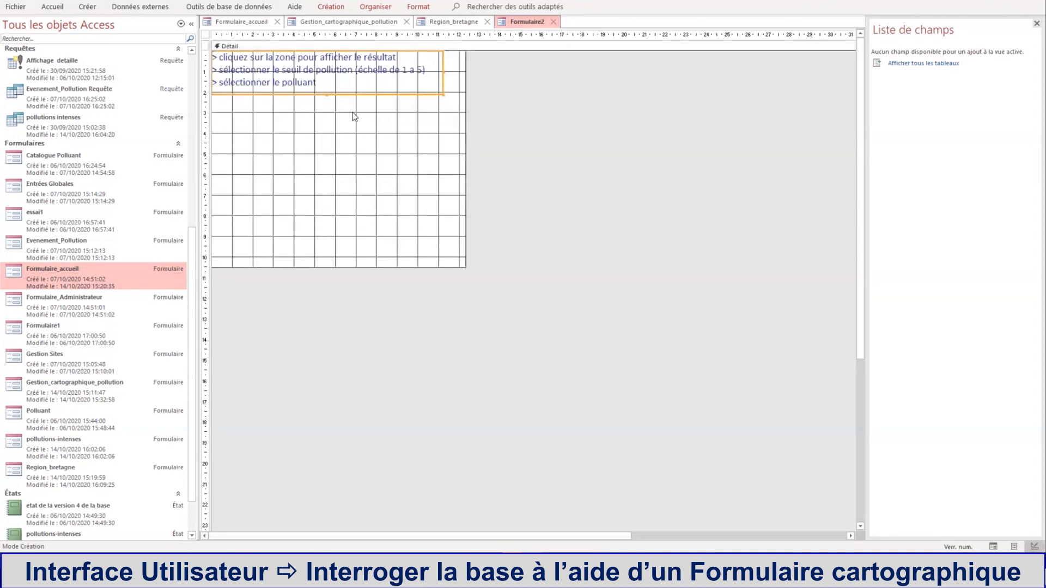
{"action": "left_click", "coordinate": [463, 170]}
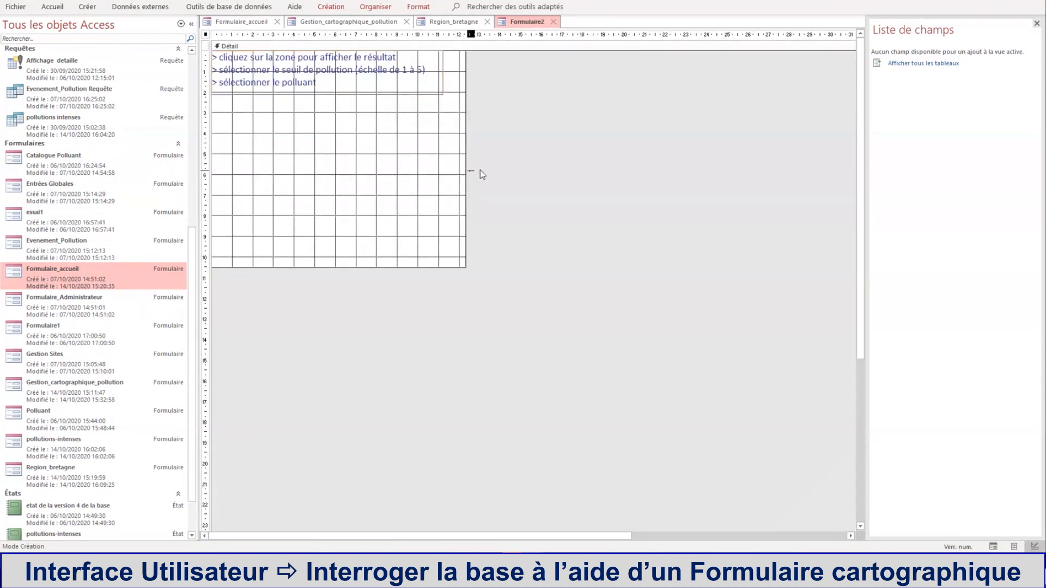
{"action": "left_click", "coordinate": [304, 134]}
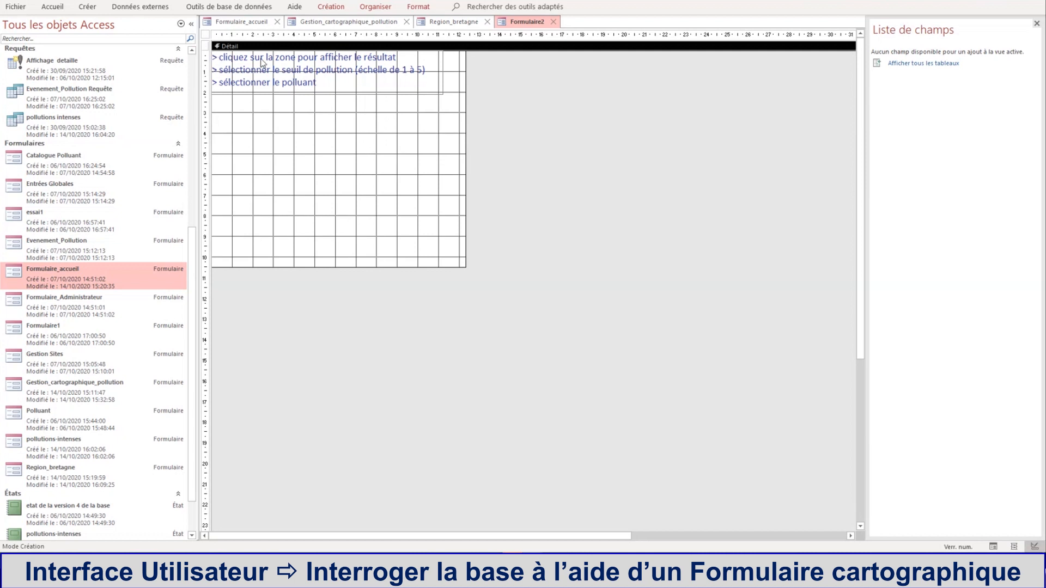
Save the new form under the name help_selection.
{"action": "right_click", "coordinate": [523, 23]}
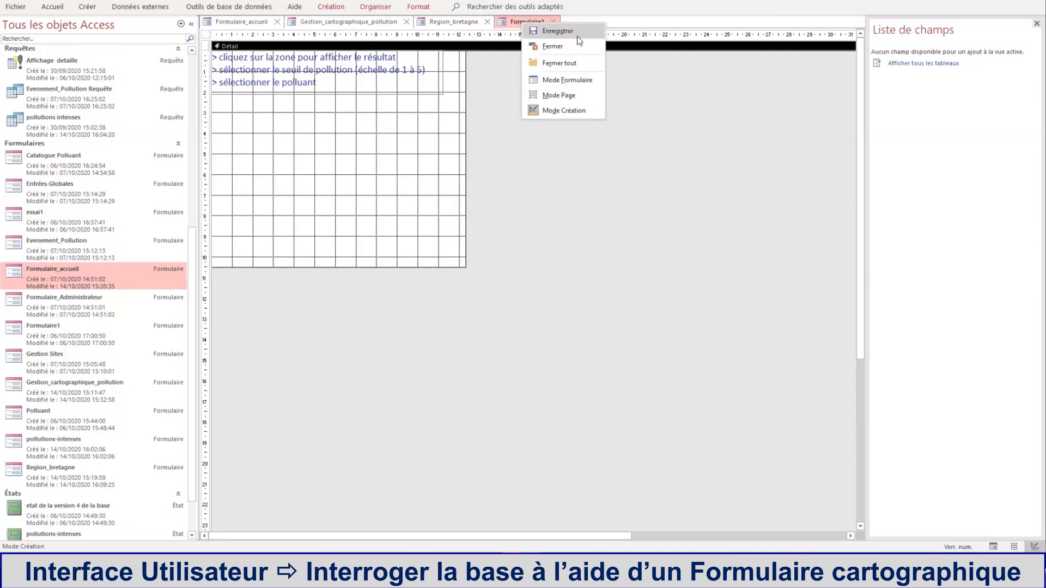
{"action": "left_click", "coordinate": [556, 31]}
{"action": "left_click", "coordinate": [504, 180]}
{"action": "left_click_drag", "start_coordinate": [504, 180], "coordinate": [441, 181]}
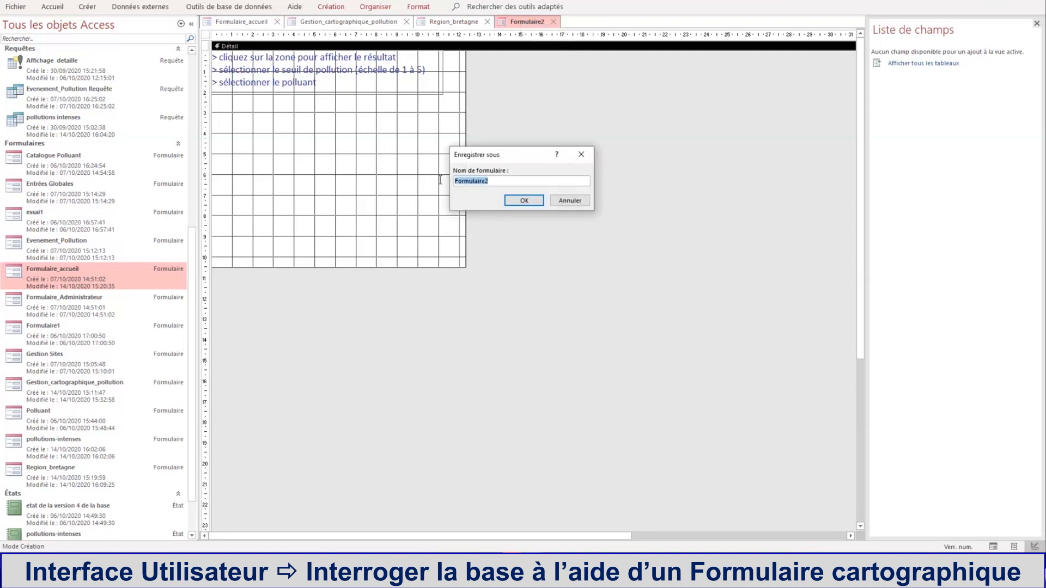
{"action": "type", "text": "help_selection"}
{"action": "left_click", "coordinate": [525, 201]}
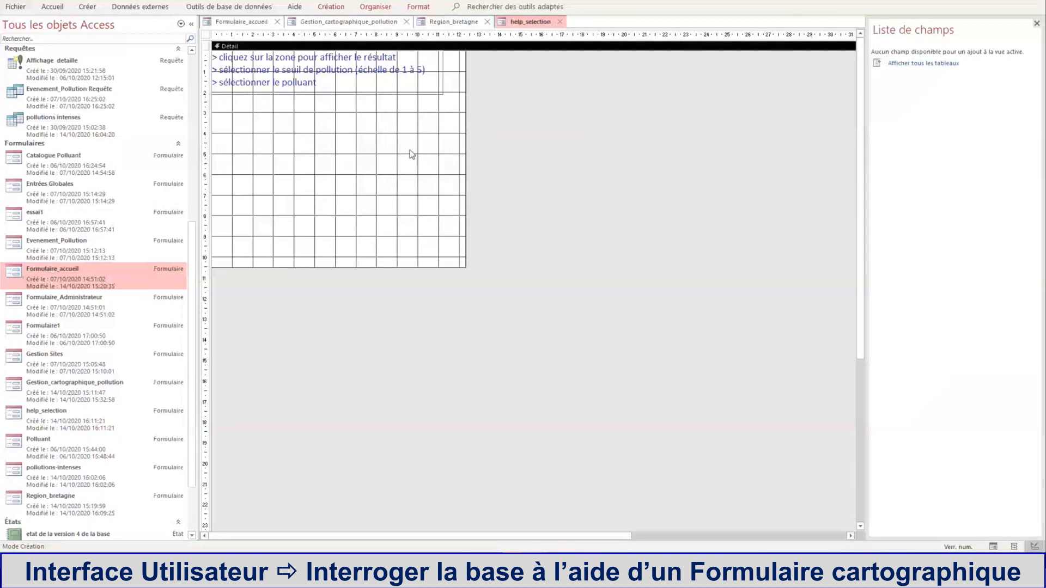
Preview the help_selection form in Form view and close it.
{"action": "right_click", "coordinate": [530, 23]}
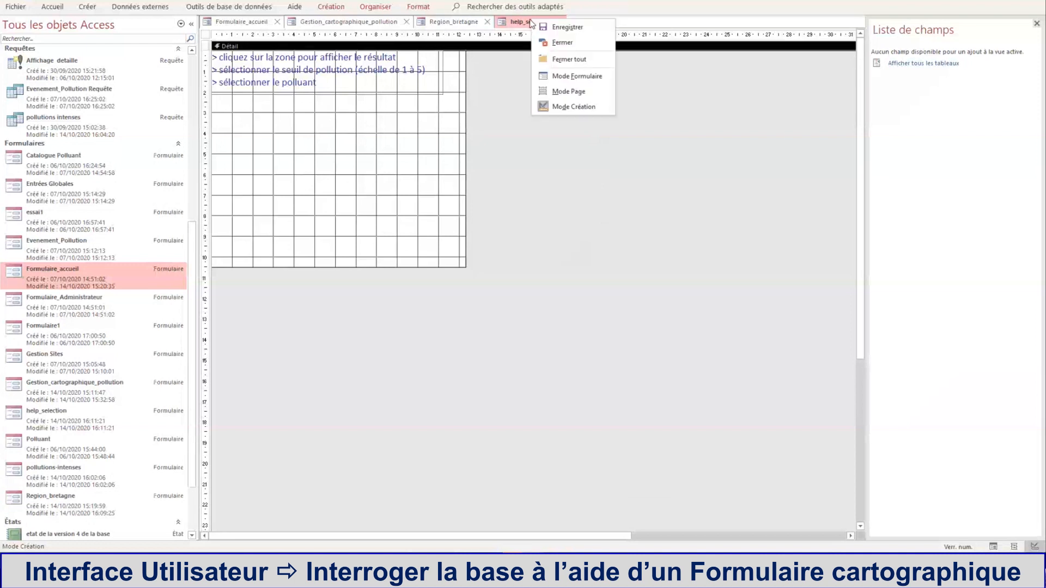
{"action": "left_click", "coordinate": [548, 79]}
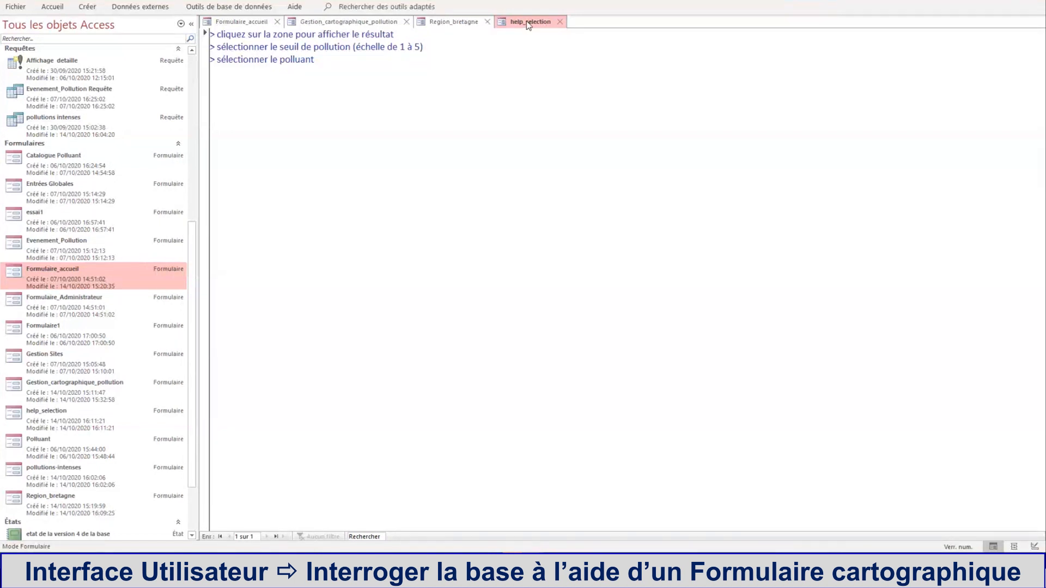
{"action": "left_click", "coordinate": [562, 22]}
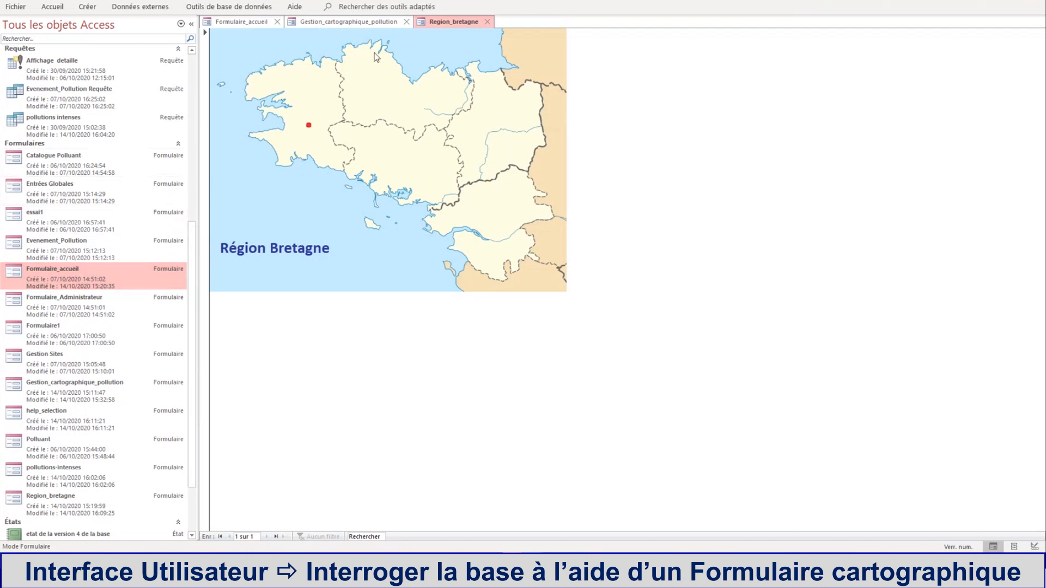
Switch the Region_bretagne form to Design view and draw a command button on the sea above the Région Bretagne title.
{"action": "right_click", "coordinate": [436, 22]}
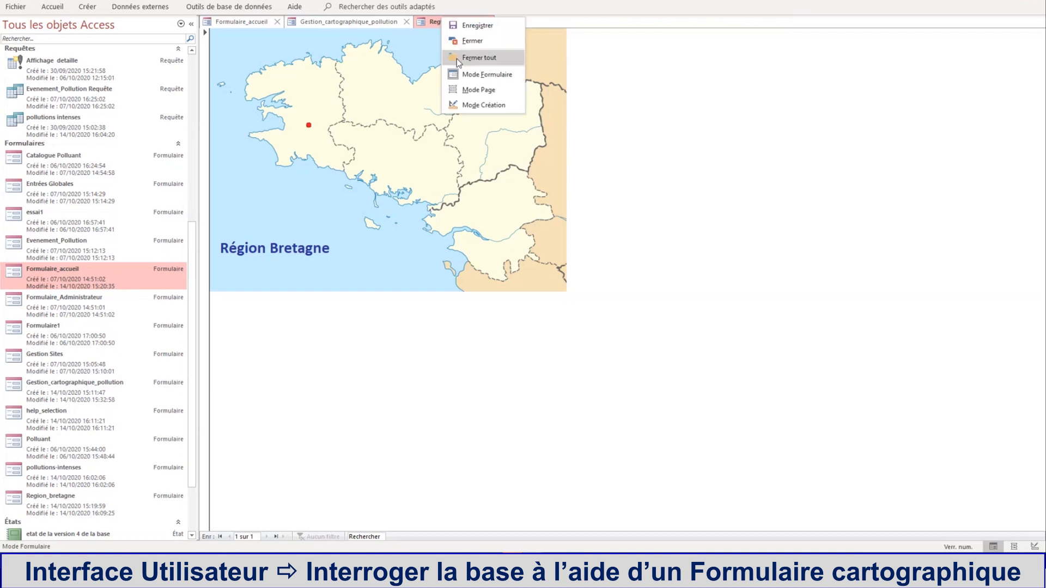
{"action": "left_click", "coordinate": [462, 105]}
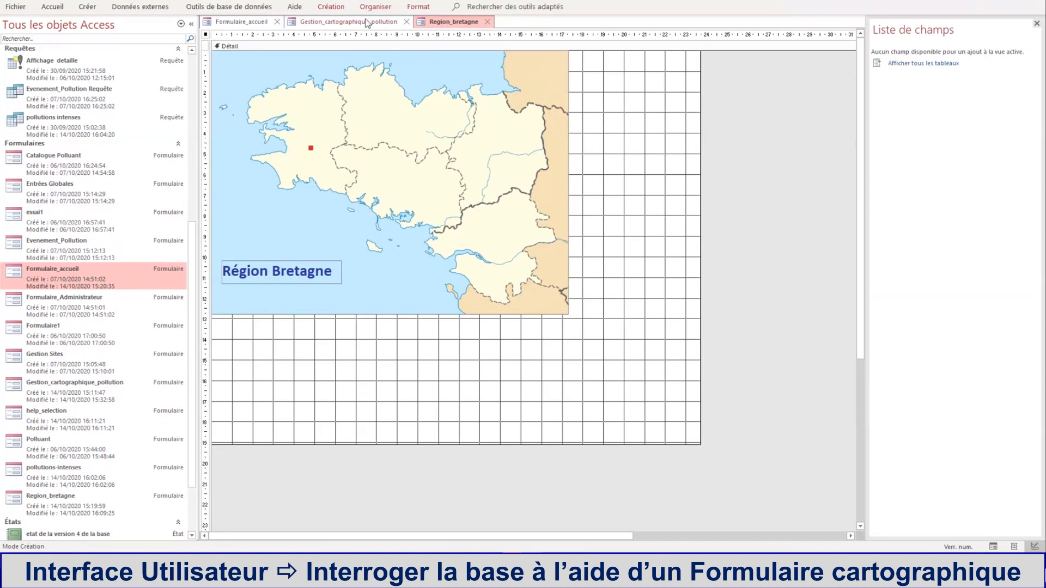
{"action": "right_click", "coordinate": [466, 25]}
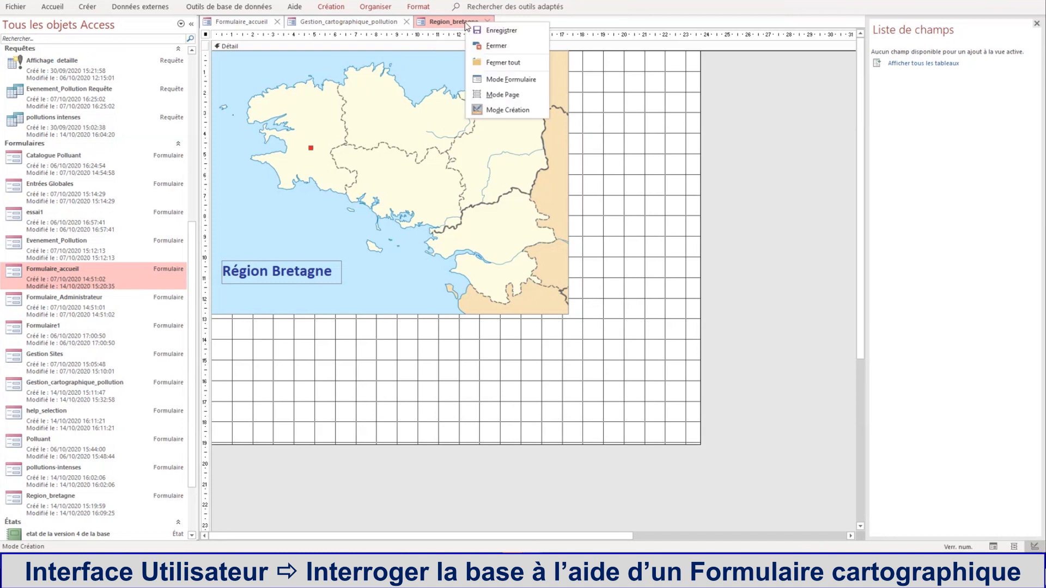
{"action": "left_click", "coordinate": [652, 130]}
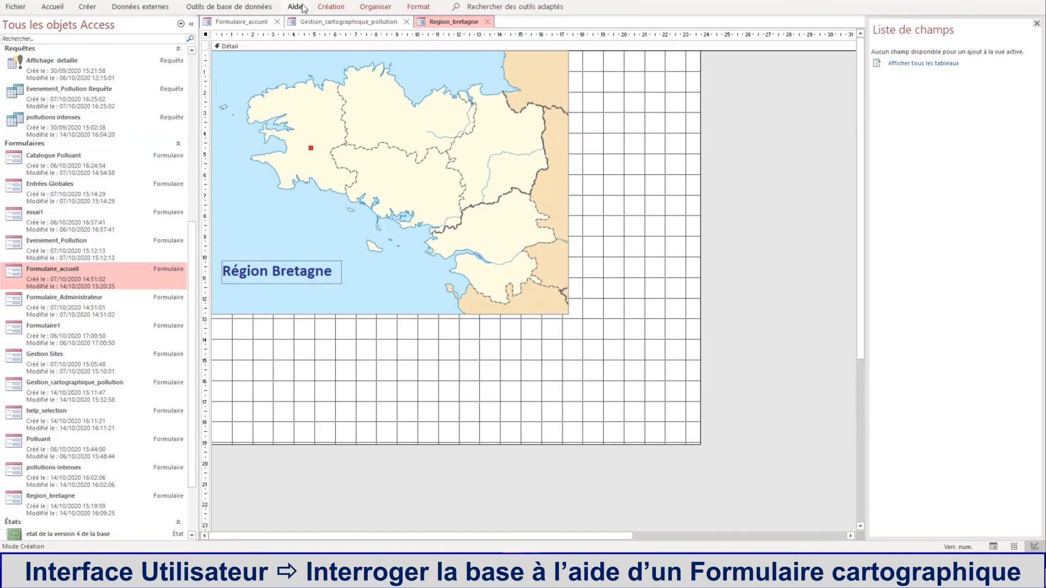
{"action": "left_click", "coordinate": [334, 8]}
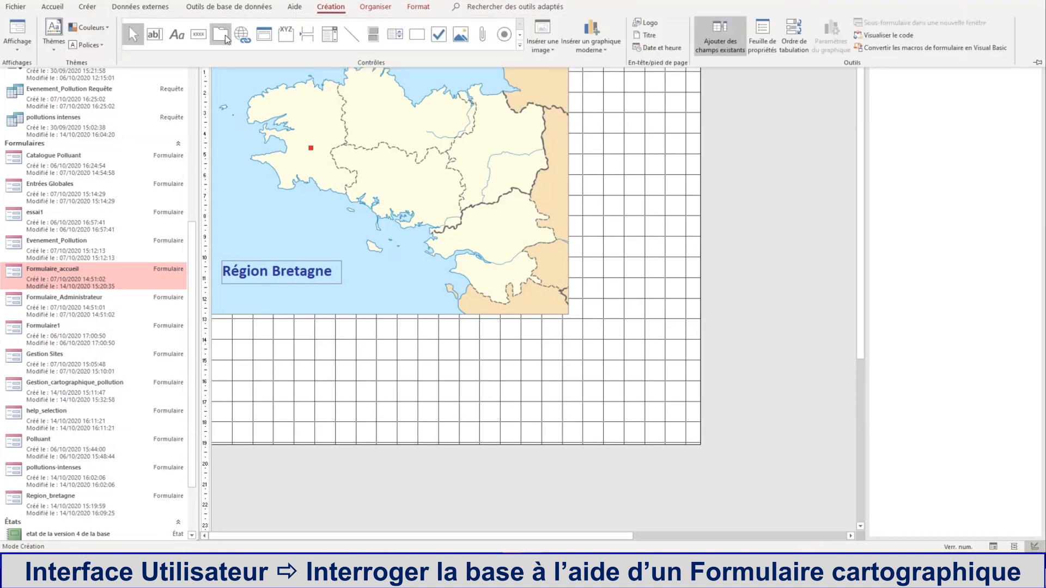
{"action": "left_click", "coordinate": [199, 34]}
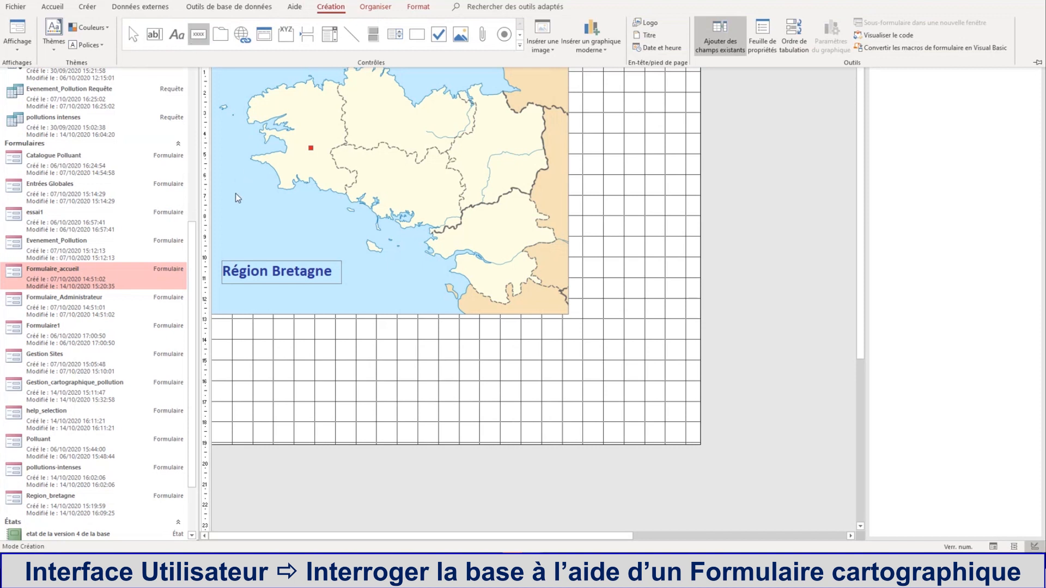
{"action": "left_click", "coordinate": [236, 195]}
{"action": "left_click_drag", "start_coordinate": [257, 210], "coordinate": [298, 226]}
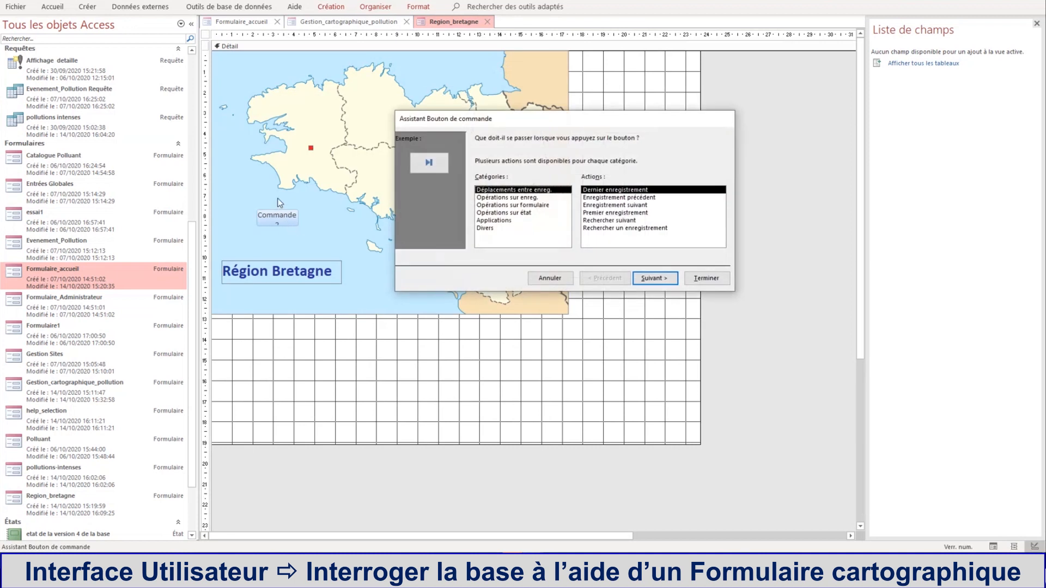
Configure the new button with the form operation Ouvrir un formulaire, targeting the help_selection form.
{"action": "left_click", "coordinate": [494, 205]}
{"action": "left_click", "coordinate": [628, 229]}
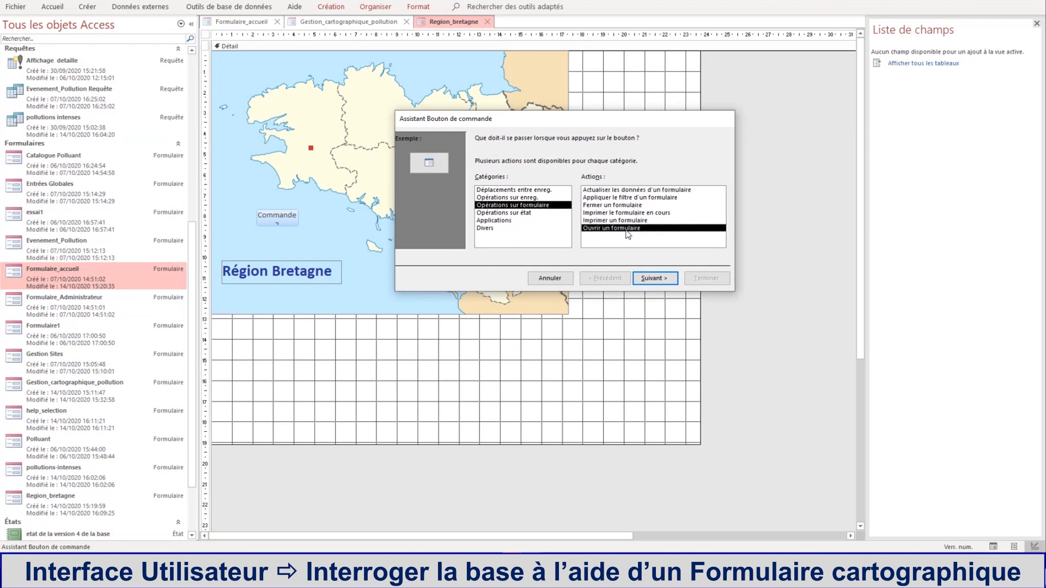
{"action": "left_click", "coordinate": [656, 280]}
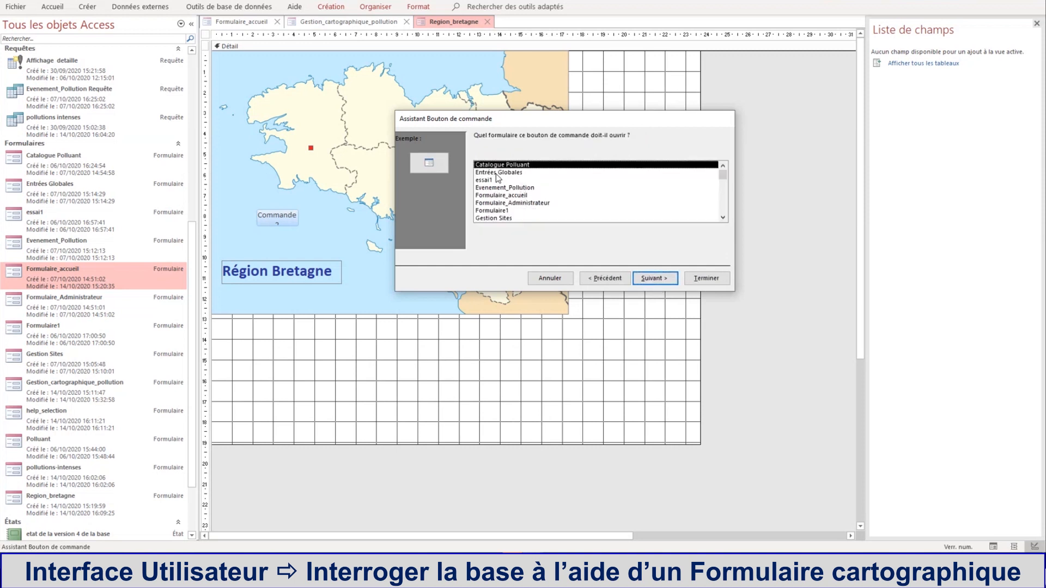
{"action": "scroll", "coordinate": [497, 201], "scroll_direction": "down", "scroll_amount": 2}
{"action": "left_click", "coordinate": [493, 205]}
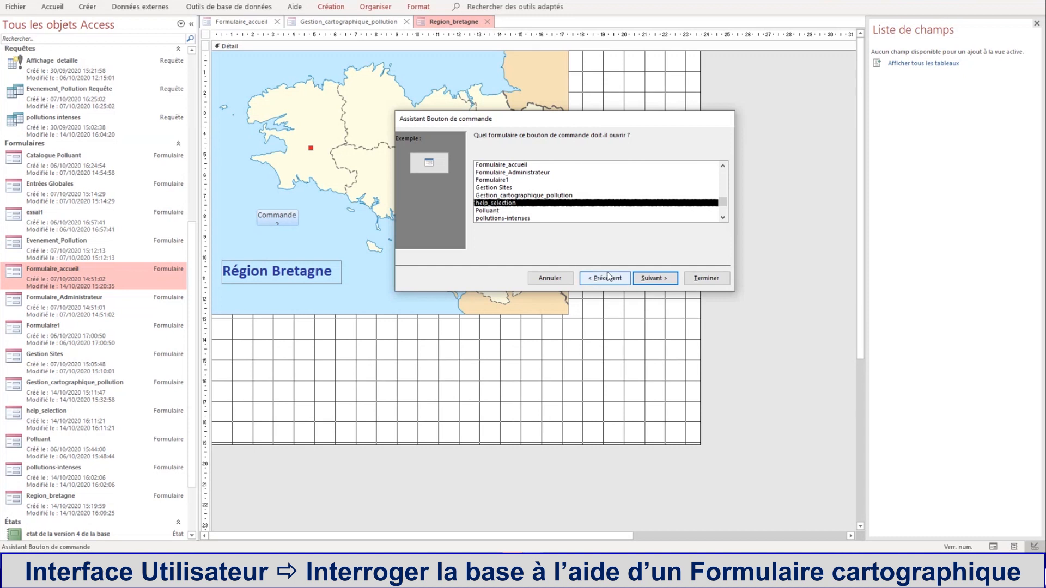
{"action": "left_click", "coordinate": [636, 279]}
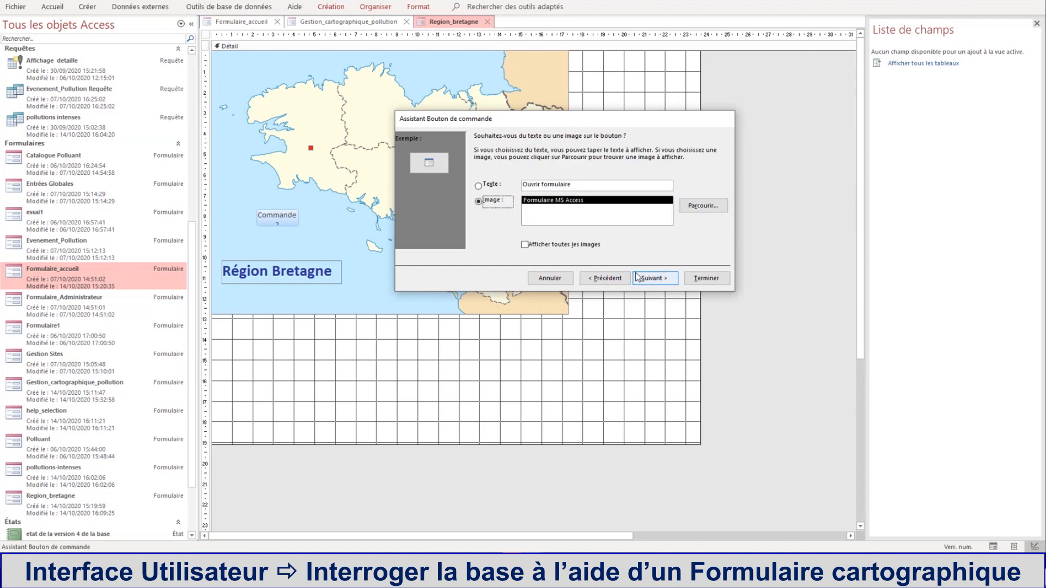
Give the button the text Aide instead of an image and finish the wizard with the default button name.
{"action": "left_click", "coordinate": [479, 185]}
{"action": "left_click_drag", "start_coordinate": [570, 184], "coordinate": [516, 185]}
{"action": "type", "text": "A1i"}
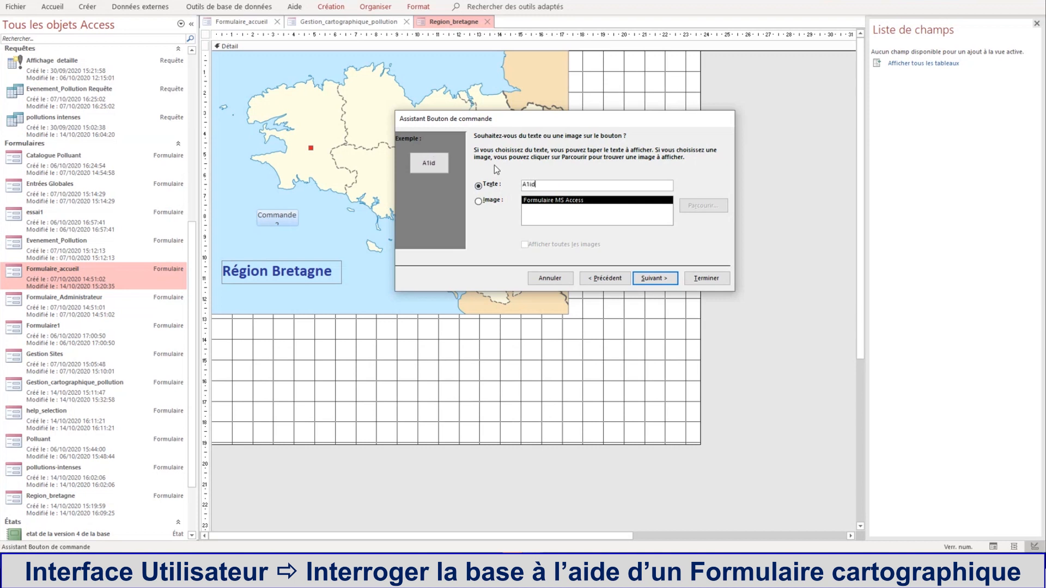
{"action": "type", "text": "de"}
{"action": "left_click", "coordinate": [666, 278]}
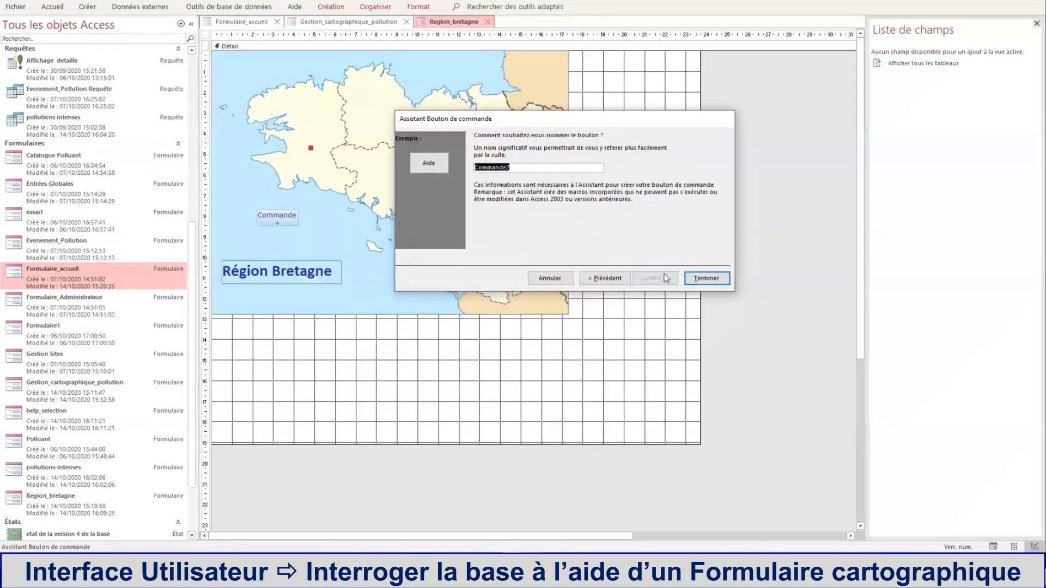
{"action": "left_click", "coordinate": [707, 278]}
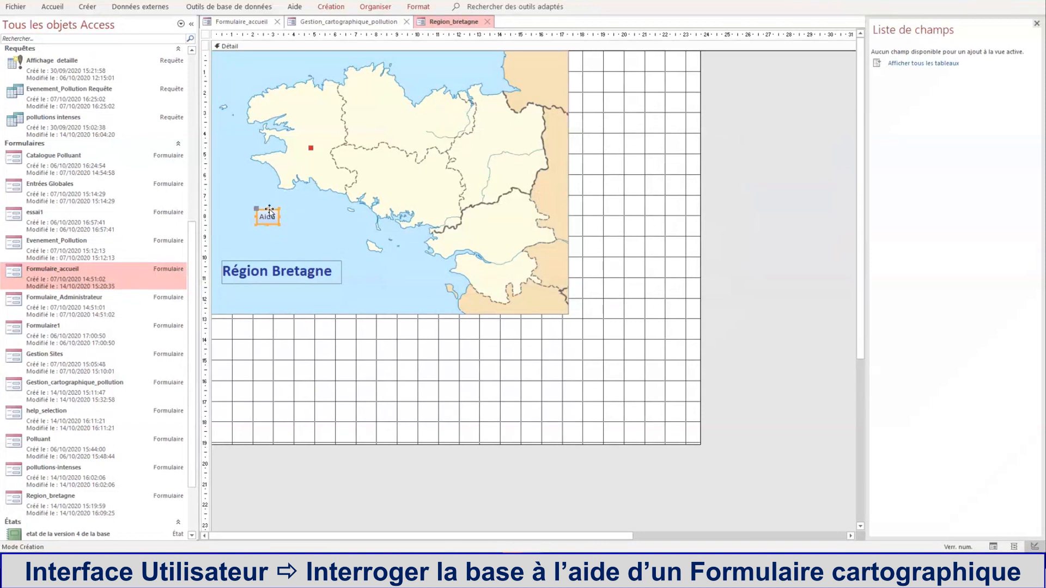
Move the Aide button just below the Région Bretagne title, aligned with its left edge, and close the field list.
{"action": "left_click_drag", "start_coordinate": [270, 210], "coordinate": [235, 293]}
{"action": "left_click", "coordinate": [229, 287]}
{"action": "left_click", "coordinate": [228, 284]}
{"action": "left_click_drag", "start_coordinate": [229, 285], "coordinate": [229, 291]}
{"action": "left_click", "coordinate": [1037, 23]}
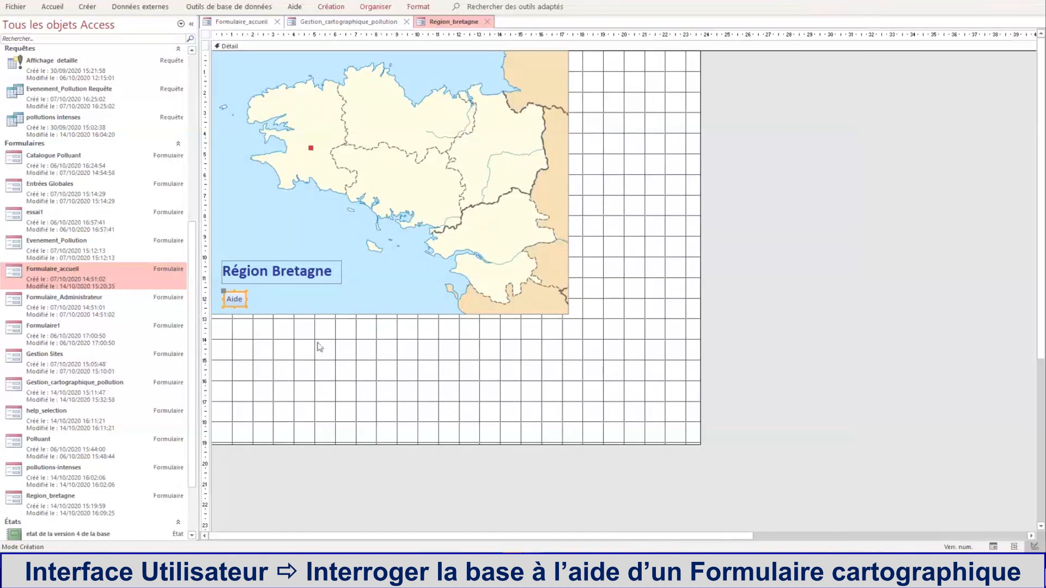
Open the Aide button's properties and set its border colour to white (#FFFFFF).
{"action": "right_click", "coordinate": [240, 297]}
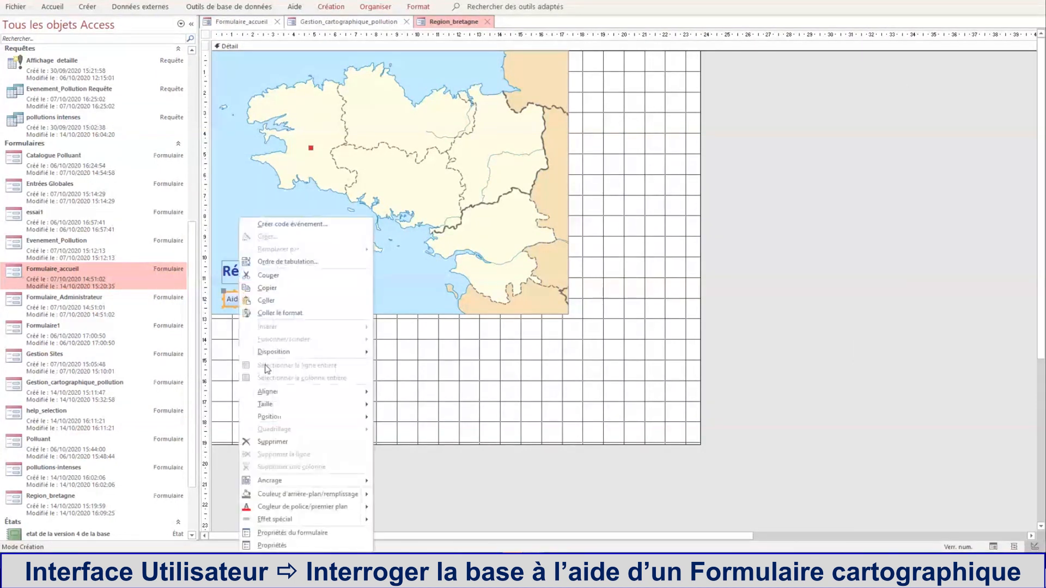
{"action": "left_click", "coordinate": [272, 545]}
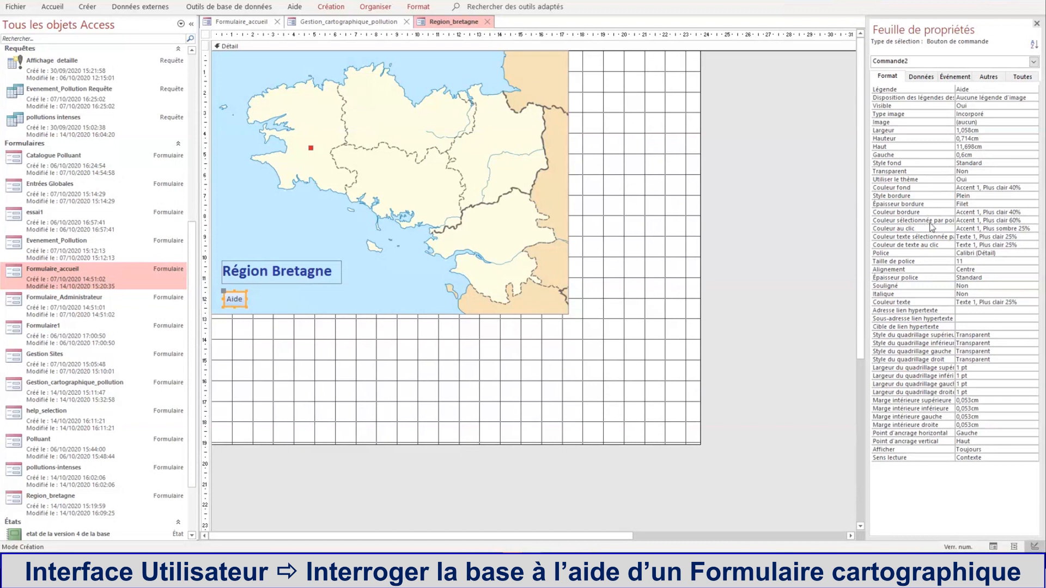
{"action": "left_click", "coordinate": [1011, 213]}
{"action": "left_click", "coordinate": [1025, 213]}
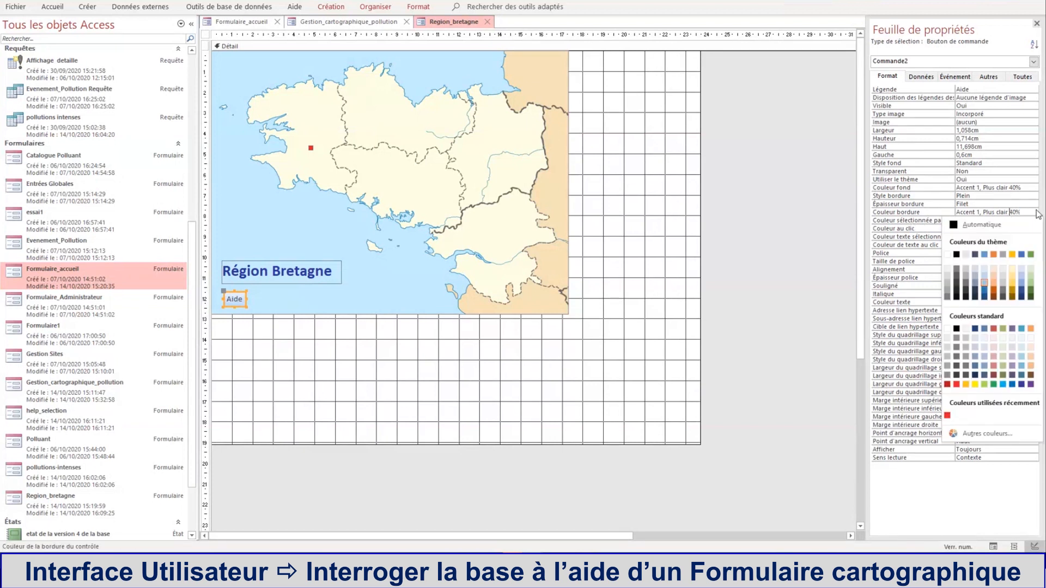
{"action": "left_click", "coordinate": [949, 329]}
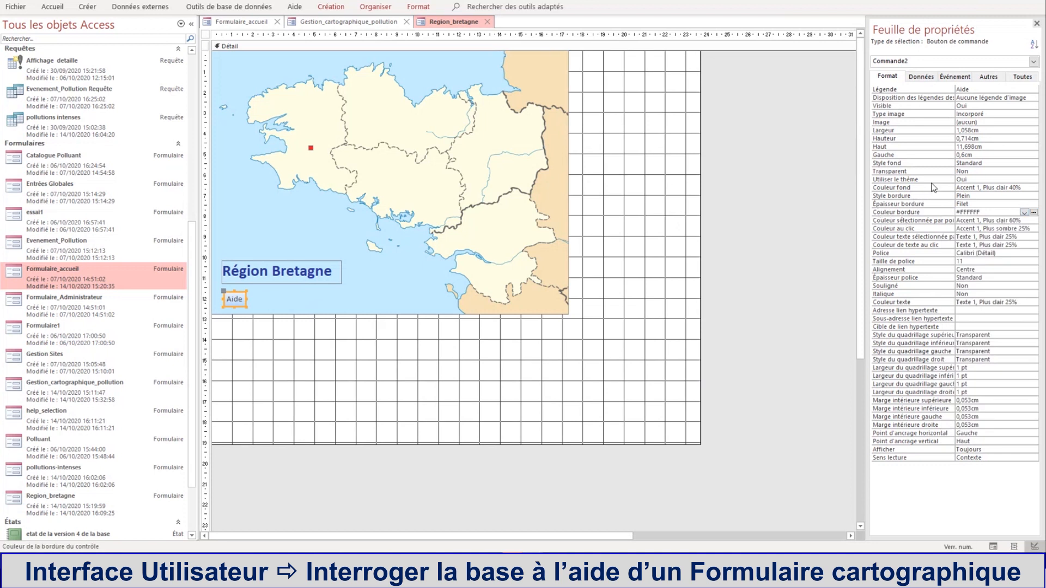
Try yellow (#FFF200) as the Aide button's background colour and replace it with purple (#6F3198).
{"action": "left_click", "coordinate": [994, 186]}
{"action": "left_click", "coordinate": [1025, 188]}
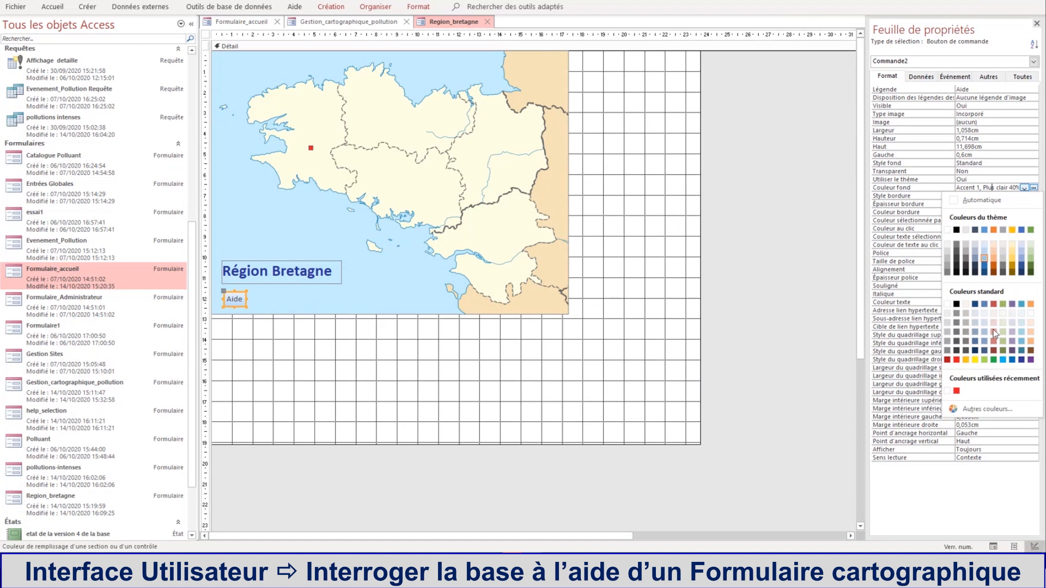
{"action": "left_click", "coordinate": [975, 360]}
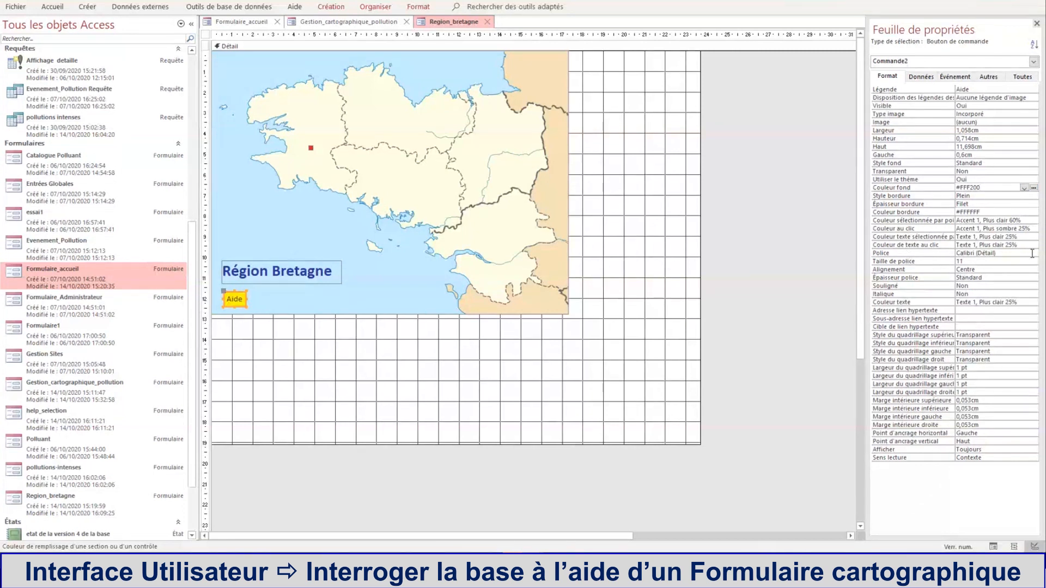
{"action": "left_click", "coordinate": [1025, 188]}
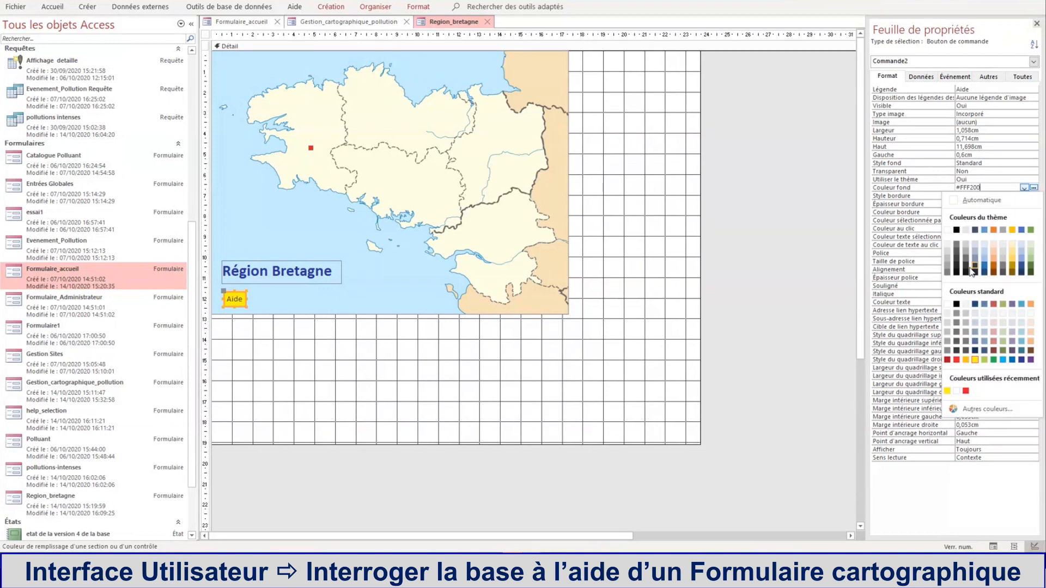
{"action": "left_click", "coordinate": [1030, 362]}
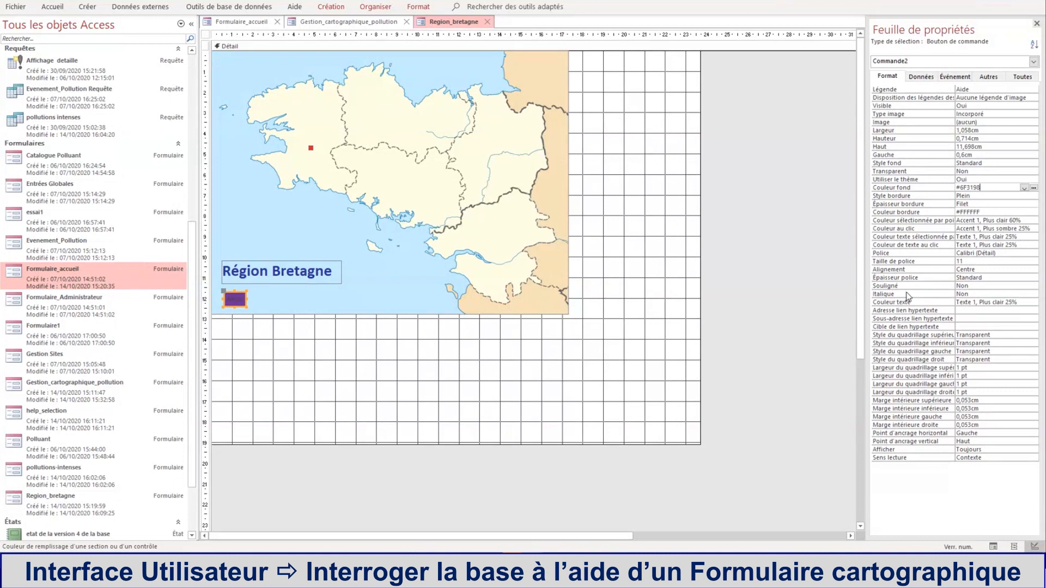
Set the Aide button's text colour to the white theme colour Arrière-plan 1 and deselect the button.
{"action": "left_click", "coordinate": [985, 303]}
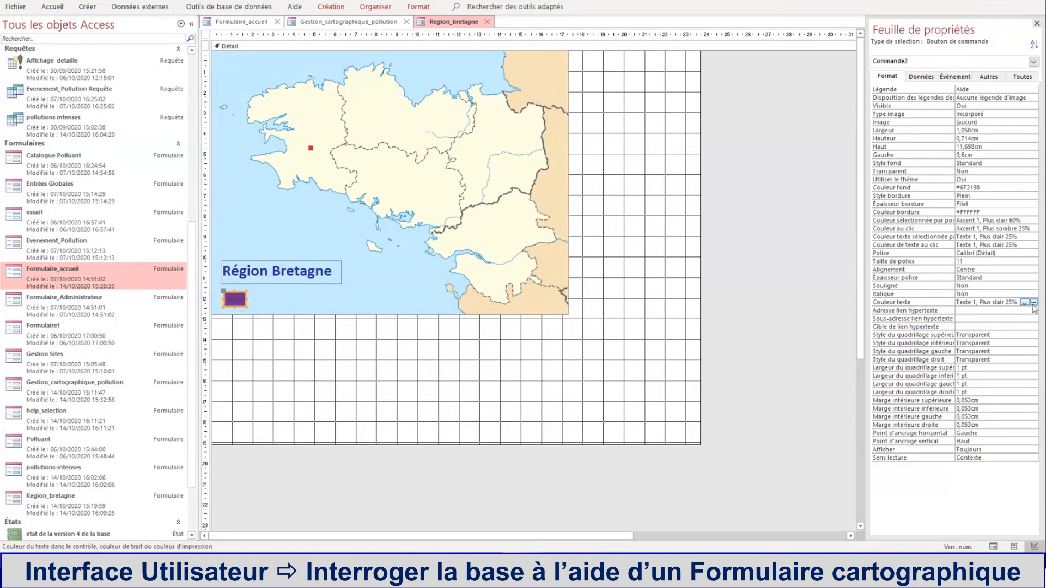
{"action": "left_click", "coordinate": [1025, 303]}
{"action": "left_click", "coordinate": [950, 347]}
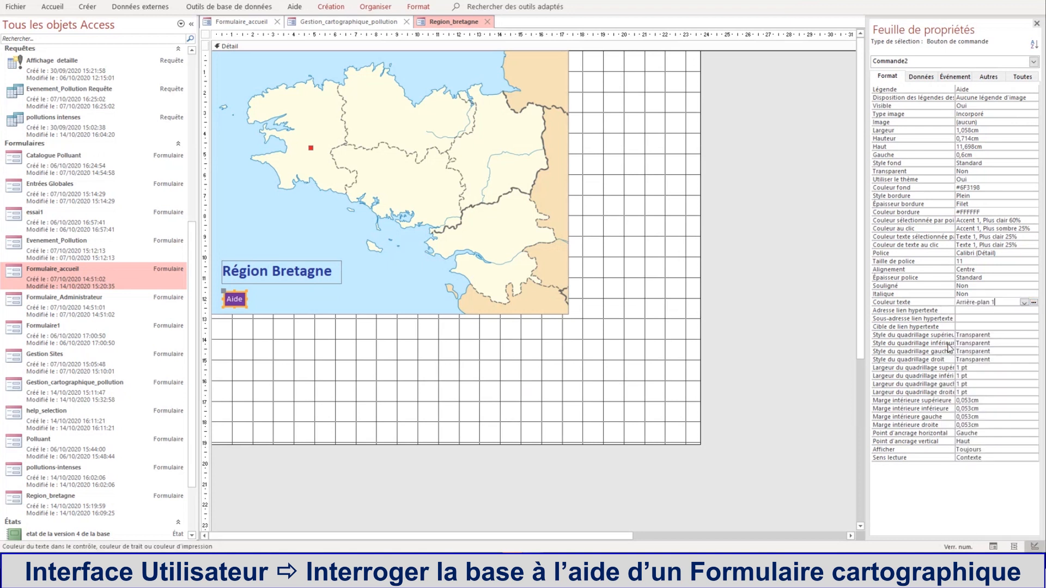
{"action": "left_click", "coordinate": [825, 335]}
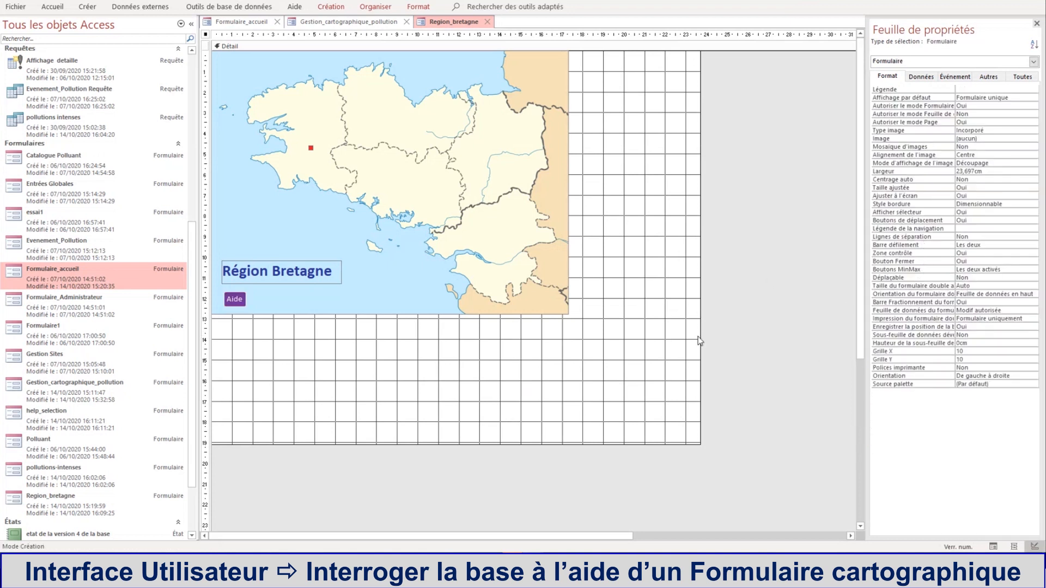
{"action": "left_click", "coordinate": [509, 335]}
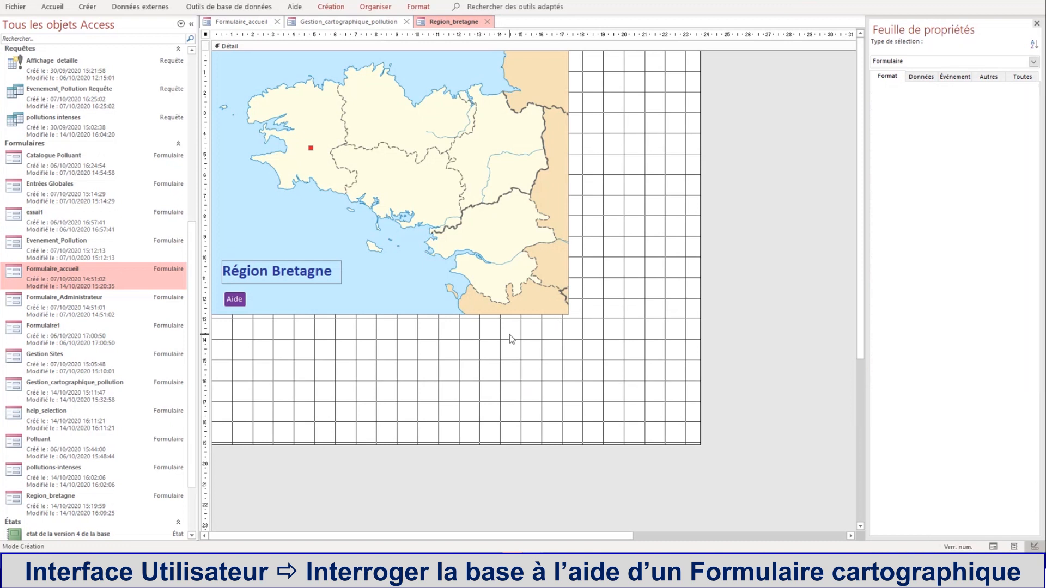
Test the Aide button in Form view, close the help form it opens, and return to the Gestion_cartographique_pollution form.
{"action": "right_click", "coordinate": [446, 24]}
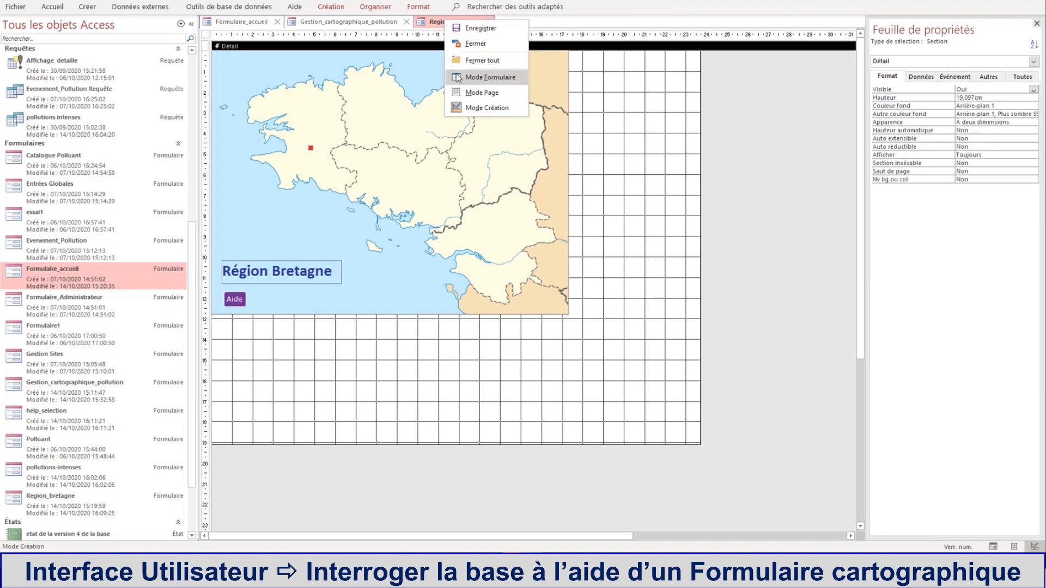
{"action": "left_click", "coordinate": [479, 80]}
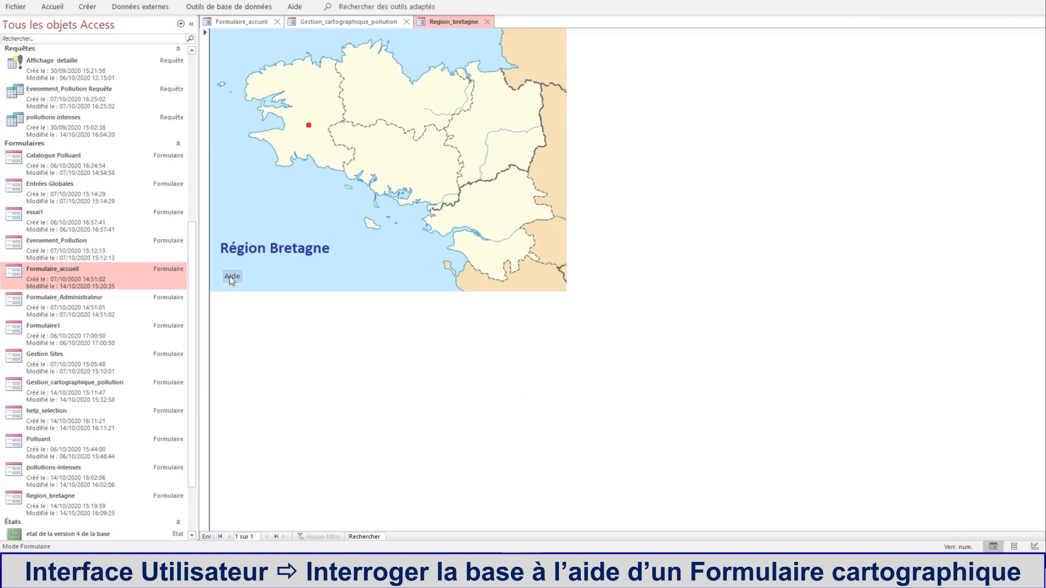
{"action": "left_click", "coordinate": [225, 279]}
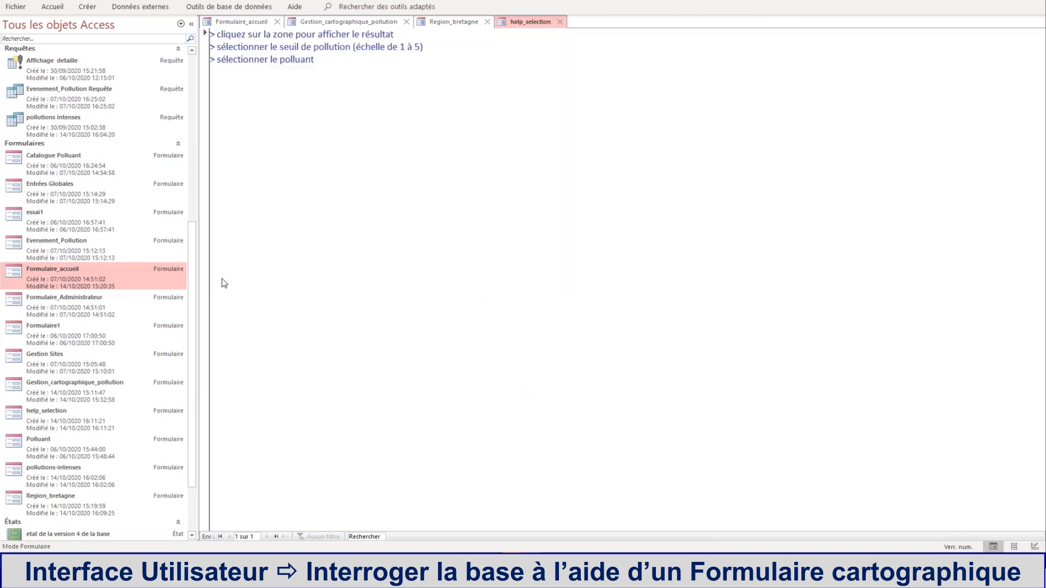
{"action": "left_click", "coordinate": [561, 22]}
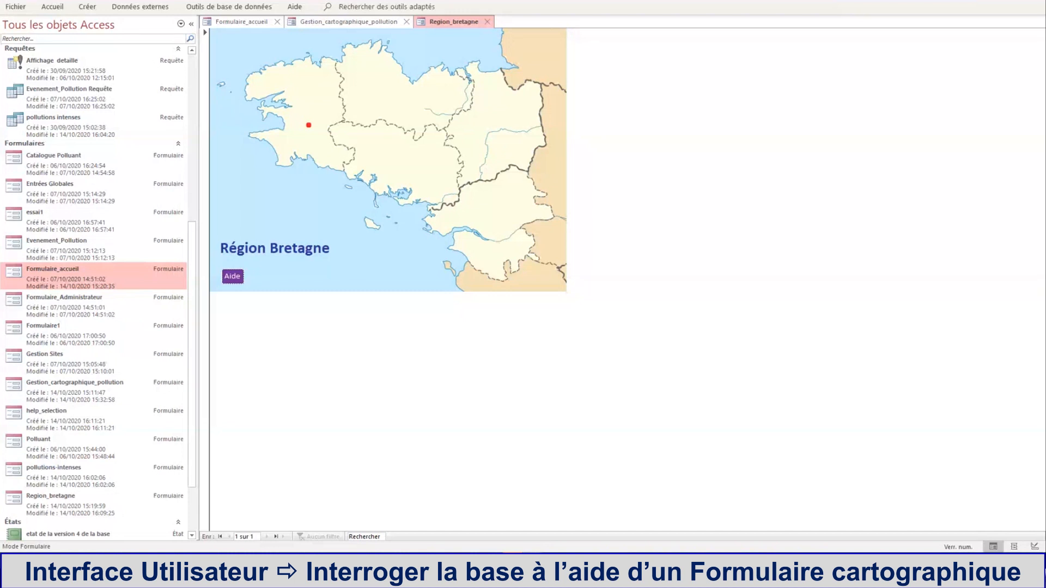
{"action": "left_click", "coordinate": [357, 22]}
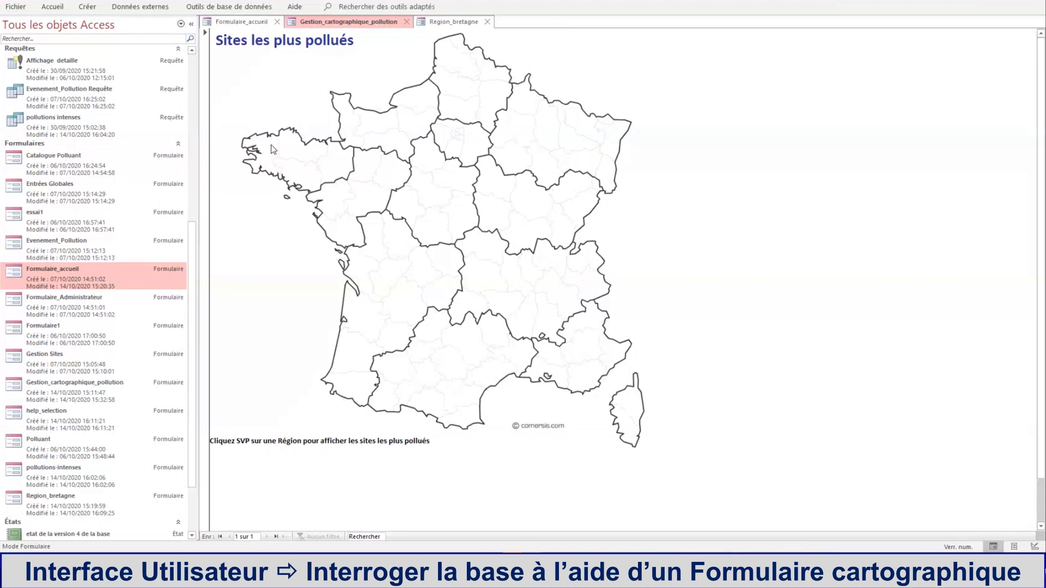
Close the Region_bretagne form and save the changes to its structure.
{"action": "right_click", "coordinate": [382, 30]}
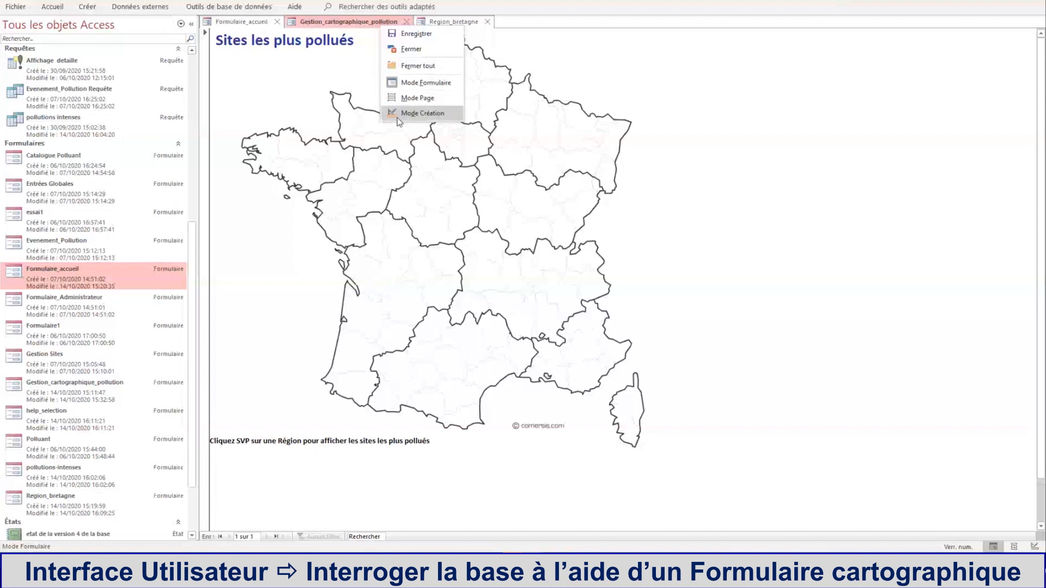
{"action": "left_click", "coordinate": [708, 163]}
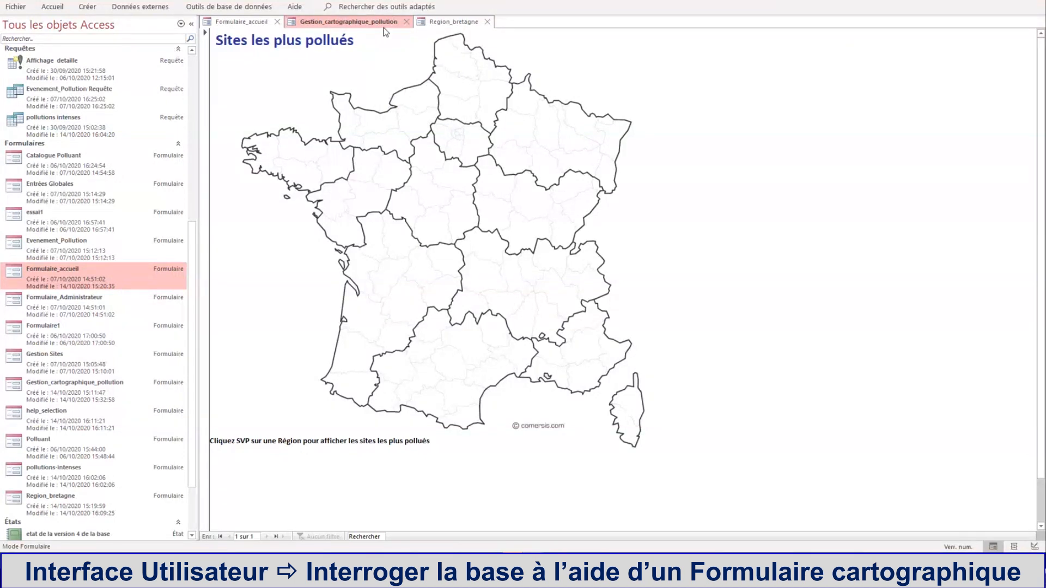
{"action": "left_click", "coordinate": [487, 22]}
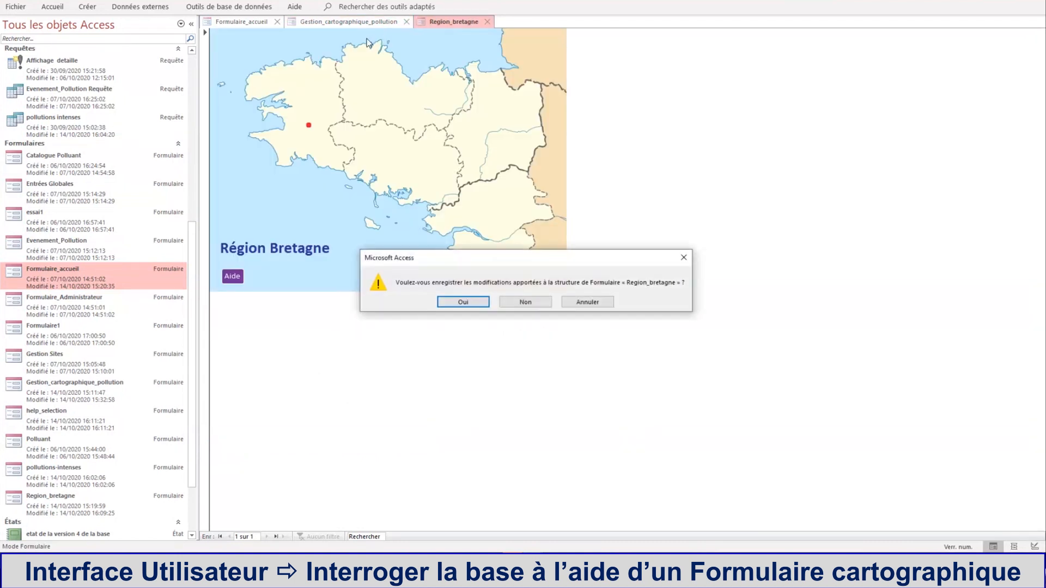
{"action": "left_click", "coordinate": [481, 302]}
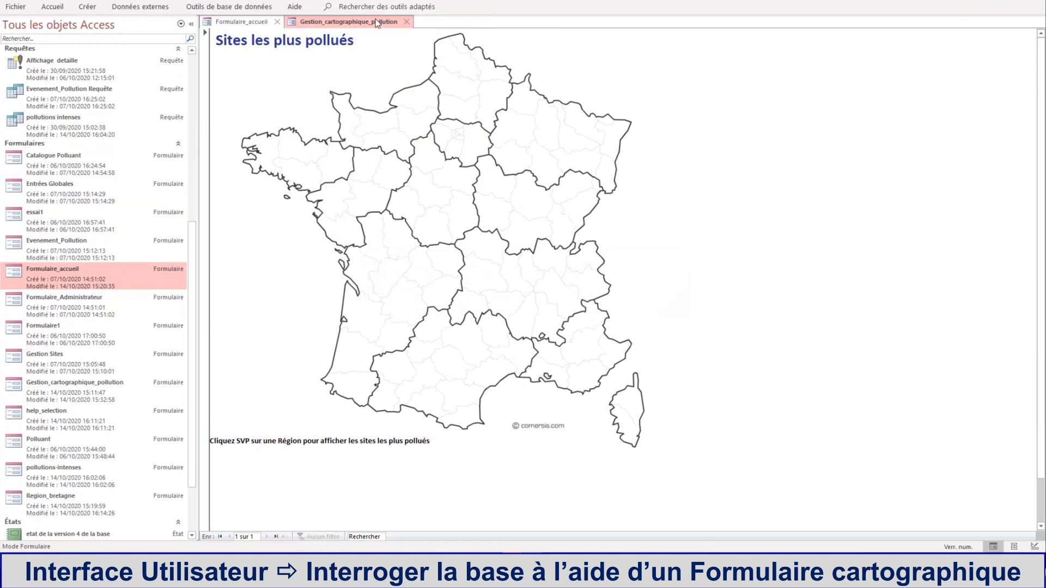
Open Gestion_cartographique_pollution in Design view and shorten the transparent Brittany button to a height of about 2.6 cm.
{"action": "right_click", "coordinate": [376, 22]}
{"action": "left_click", "coordinate": [410, 112]}
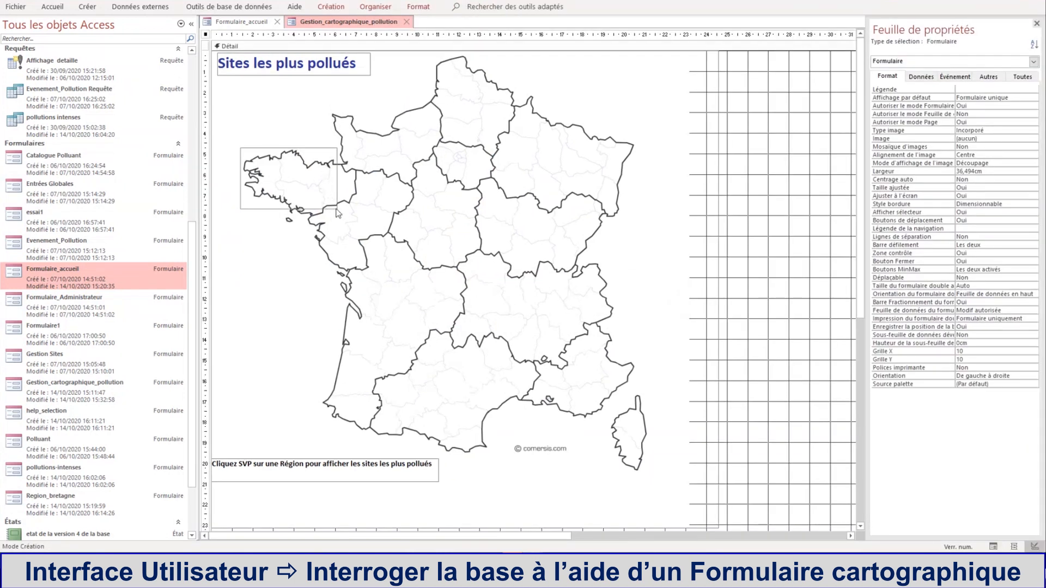
{"action": "left_click", "coordinate": [338, 213]}
{"action": "left_click_drag", "start_coordinate": [337, 210], "coordinate": [333, 201]}
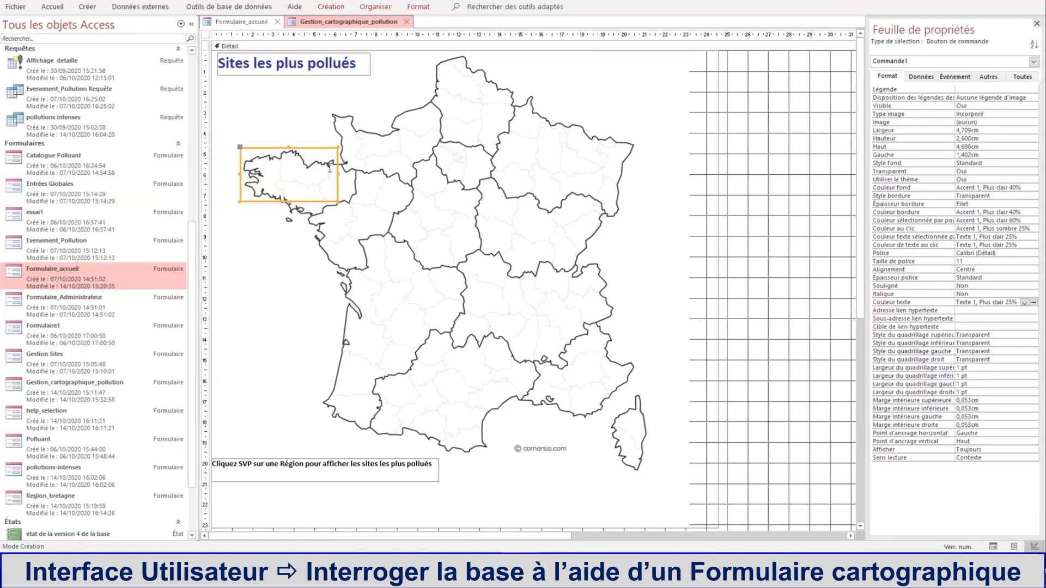
Duplicate the Brittany button and fit the copy over the region's eastern edge, about 1 cm wide and 1.4 cm high.
{"action": "left_click", "coordinate": [434, 100]}
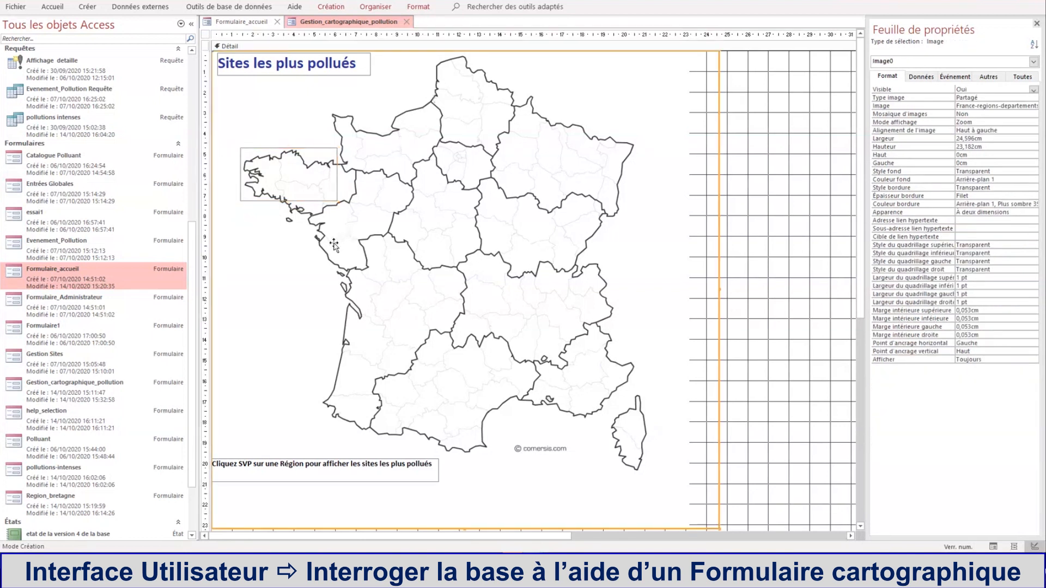
{"action": "key", "text": "ctrl+v"}
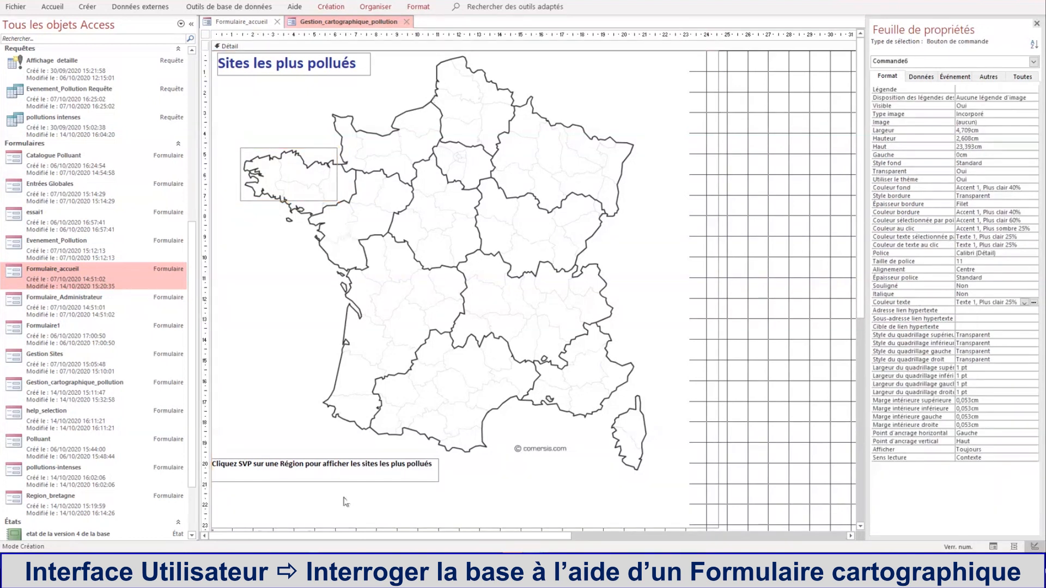
{"action": "scroll", "coordinate": [345, 502], "scroll_direction": "down", "scroll_amount": 1}
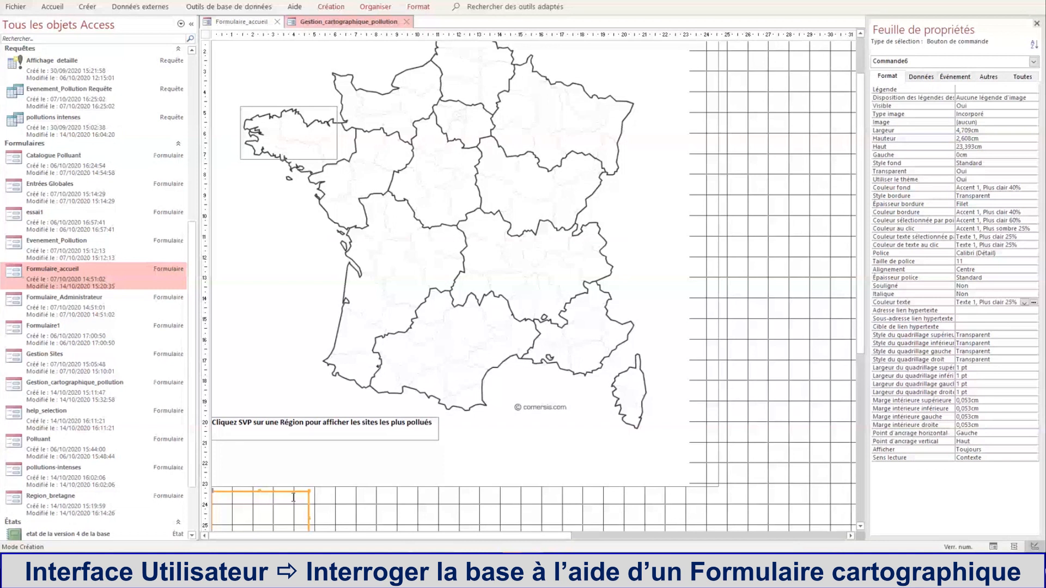
{"action": "left_click_drag", "start_coordinate": [294, 493], "coordinate": [419, 107]}
{"action": "left_click_drag", "start_coordinate": [432, 160], "coordinate": [352, 159]}
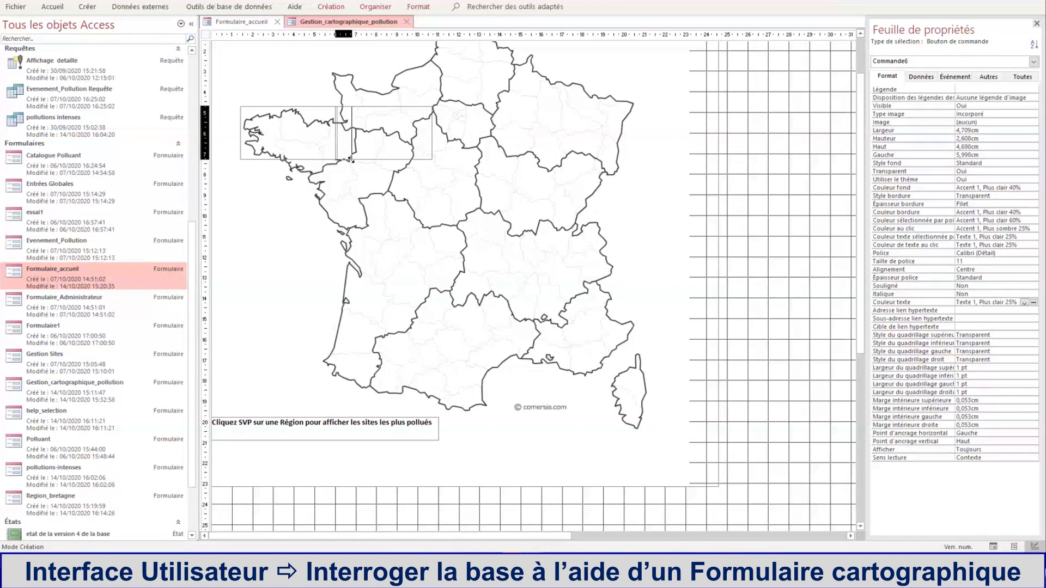
{"action": "left_click_drag", "start_coordinate": [351, 159], "coordinate": [356, 161]}
{"action": "left_click", "coordinate": [330, 79]}
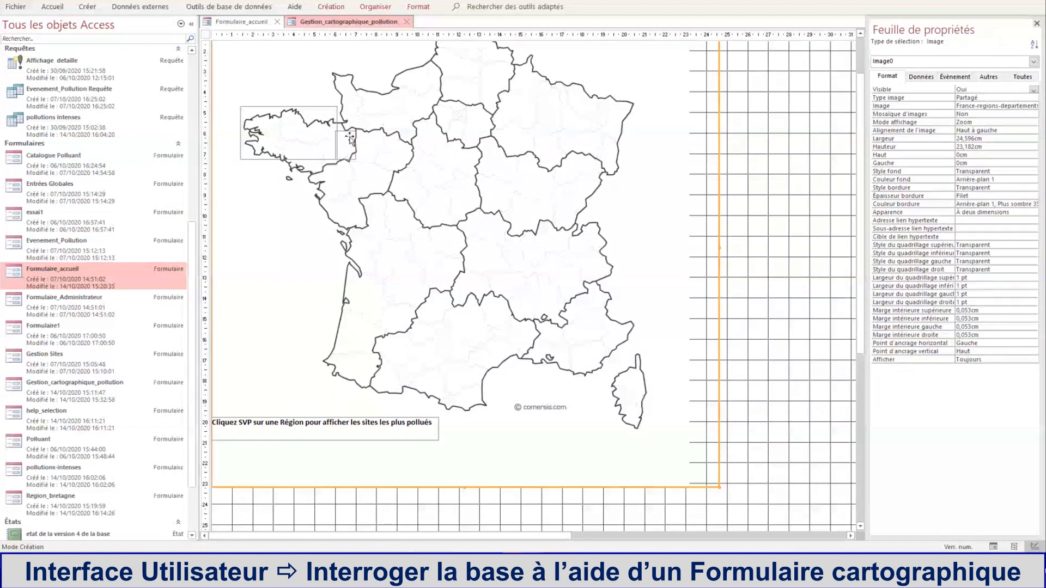
Duplicate the small Commande6 button and fit the copy as a flat strip over Brittany's southern coast.
{"action": "left_click", "coordinate": [1033, 62]}
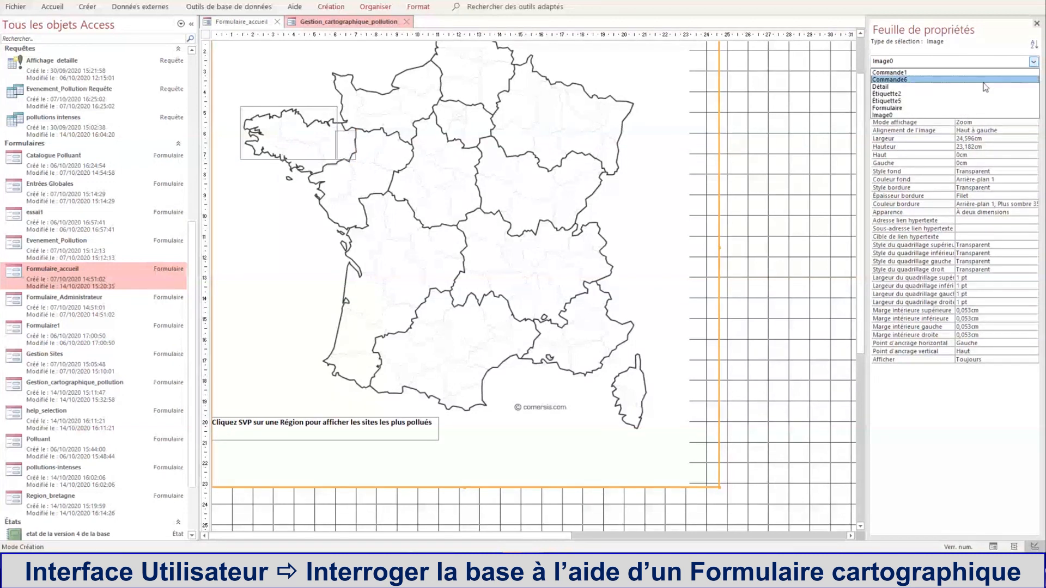
{"action": "left_click", "coordinate": [984, 80]}
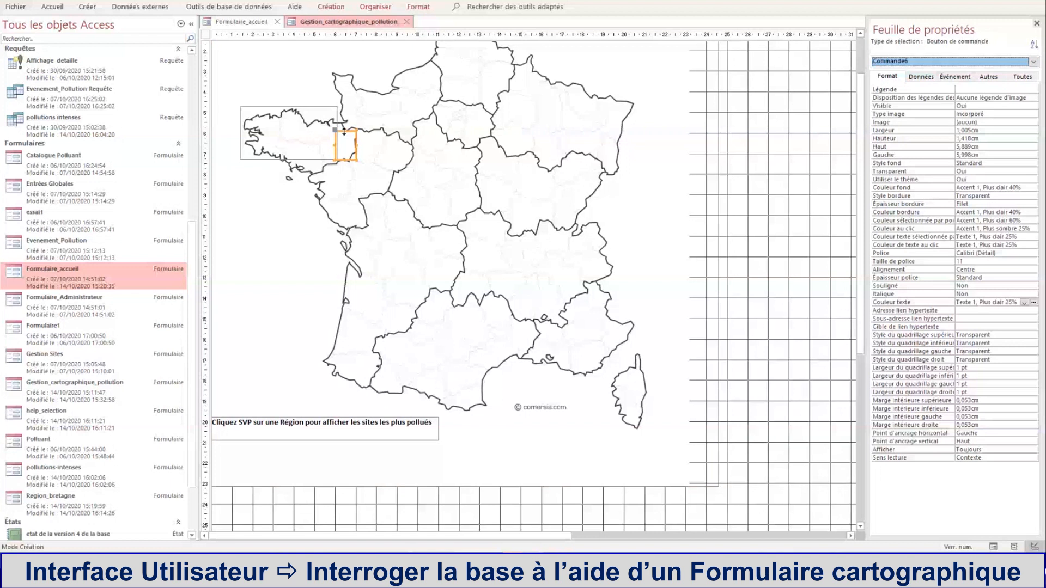
{"action": "left_click", "coordinate": [263, 71]}
{"action": "key", "text": "ctrl+v"}
{"action": "left_click_drag", "start_coordinate": [335, 178], "coordinate": [268, 167]}
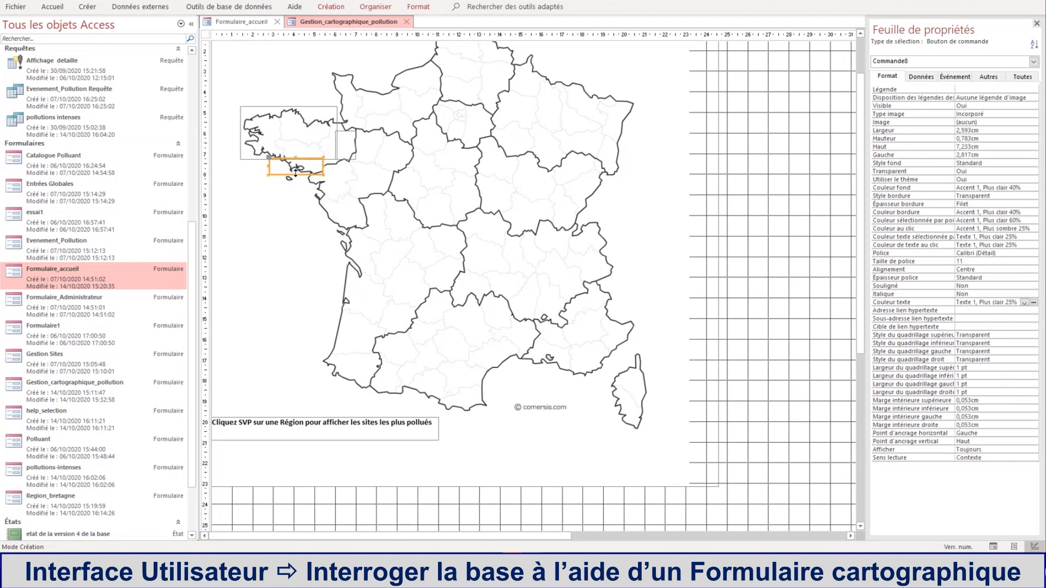
{"action": "mouse_move", "coordinate": [294, 173]}
{"action": "left_mouse_down"}
{"action": "mouse_move", "coordinate": [323, 181]}
{"action": "mouse_move", "coordinate": [292, 183]}
{"action": "left_mouse_up"}
{"action": "left_click", "coordinate": [282, 183]}
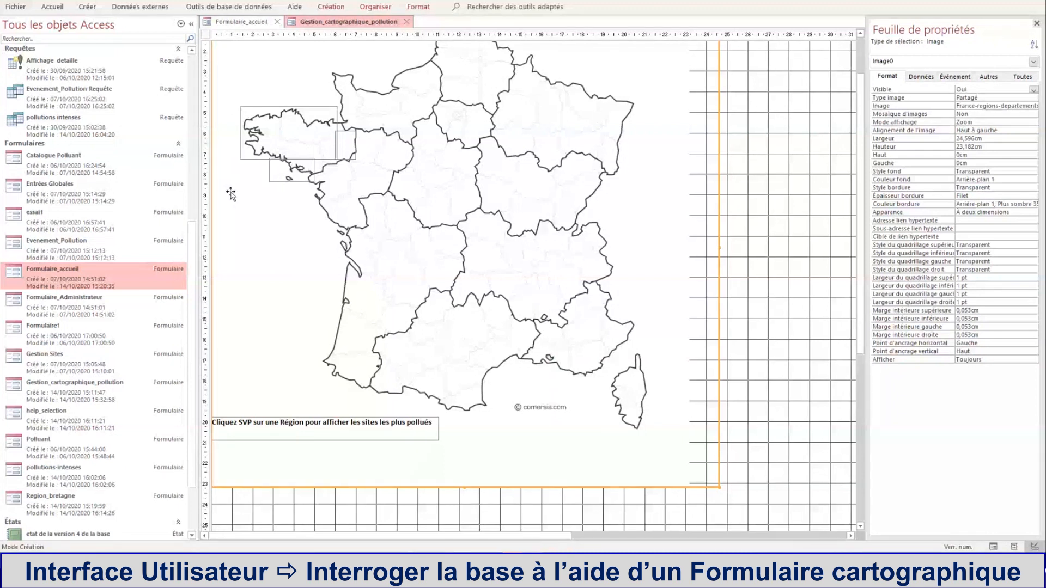
Place another button copy at the eastern end of Brittany's southern coast and display the map form in Form view.
{"action": "key", "text": "ctrl+v"}
{"action": "mouse_move", "coordinate": [225, 494]}
{"action": "left_mouse_down"}
{"action": "mouse_move", "coordinate": [353, 213]}
{"action": "mouse_move", "coordinate": [325, 141]}
{"action": "mouse_move", "coordinate": [324, 174]}
{"action": "left_mouse_up"}
{"action": "left_click", "coordinate": [318, 78]}
{"action": "right_click", "coordinate": [324, 28]}
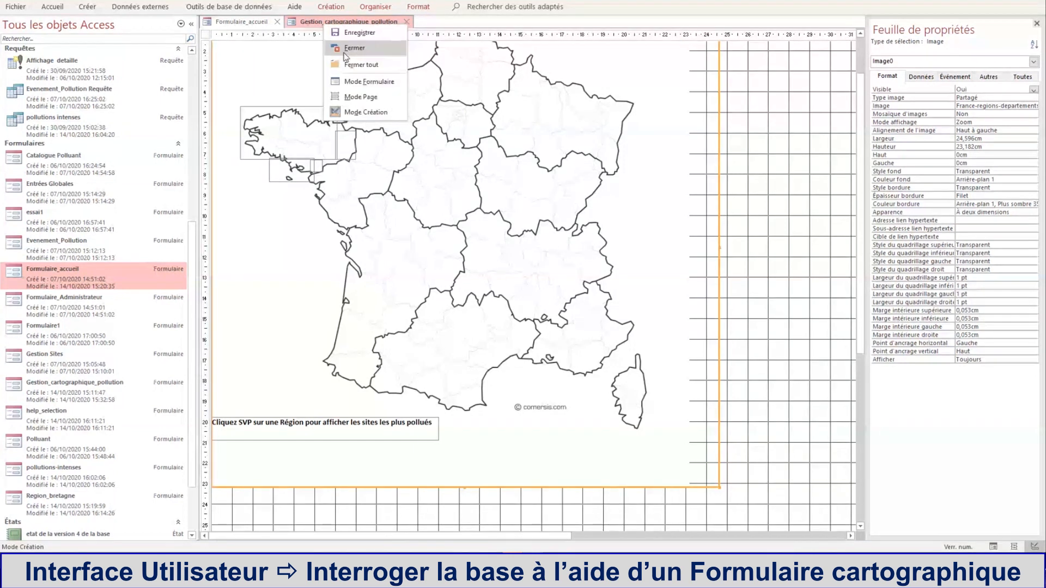
{"action": "left_click", "coordinate": [361, 90]}
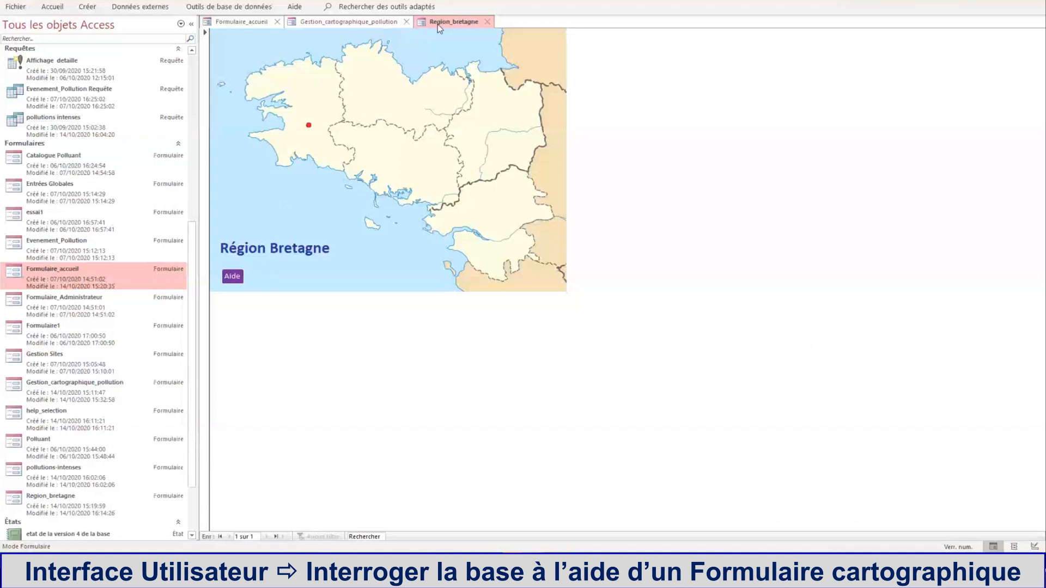
Review the open forms and test the red site button on the Region_bretagne map.
{"action": "left_click", "coordinate": [377, 24]}
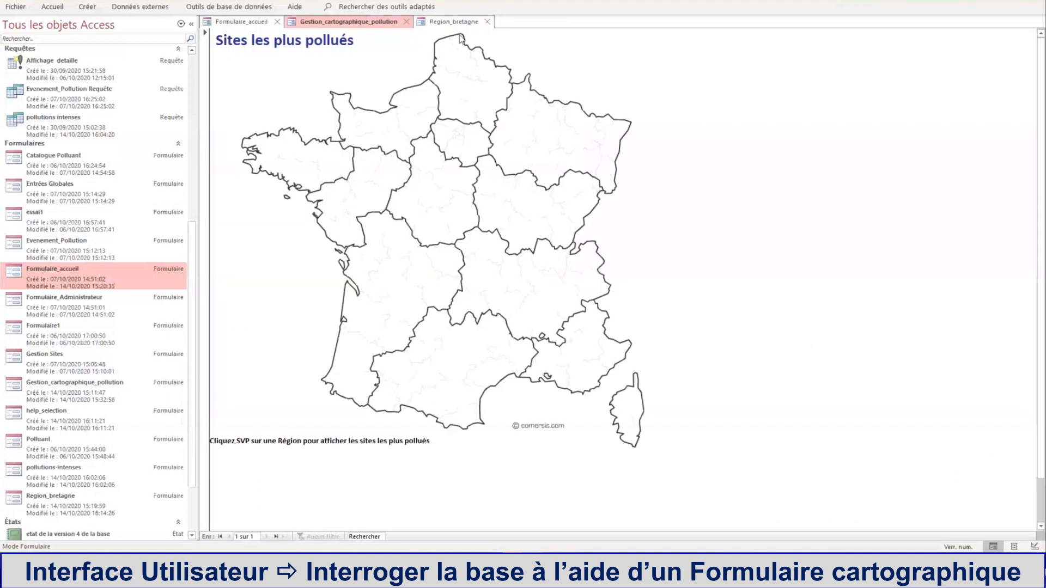
{"action": "left_click", "coordinate": [459, 22]}
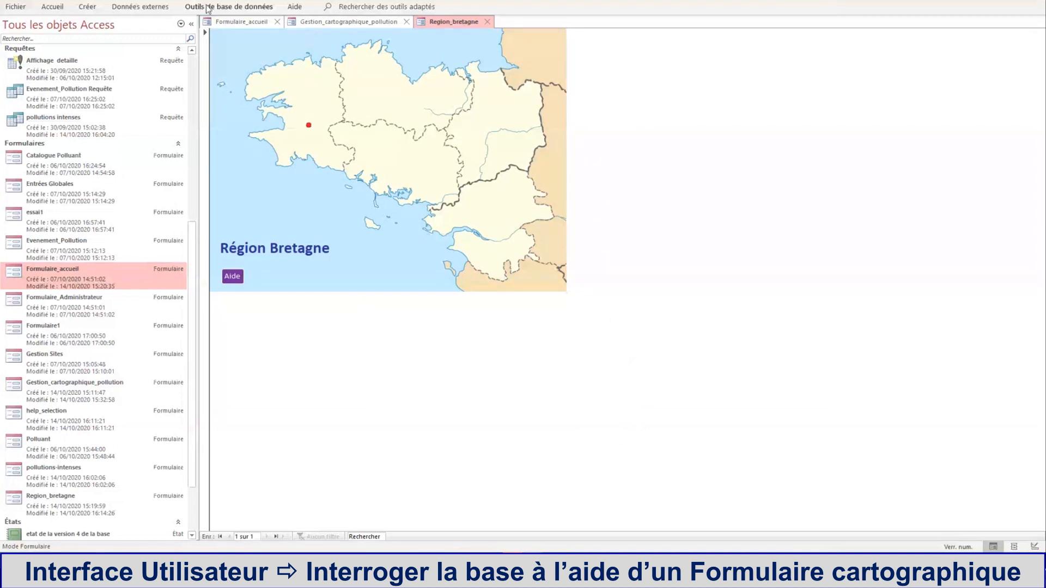
{"action": "left_click", "coordinate": [239, 22]}
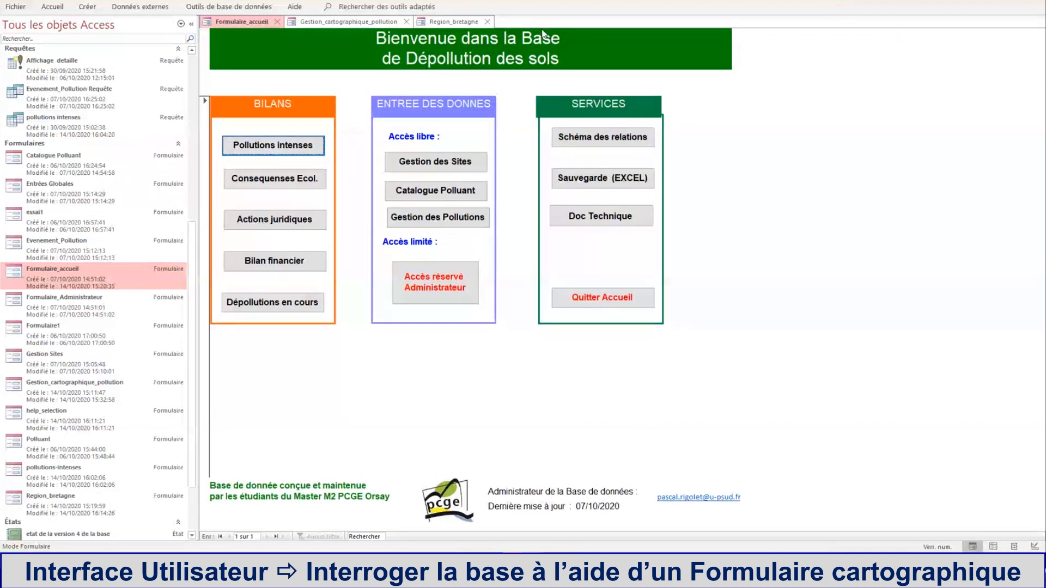
{"action": "left_click", "coordinate": [457, 23]}
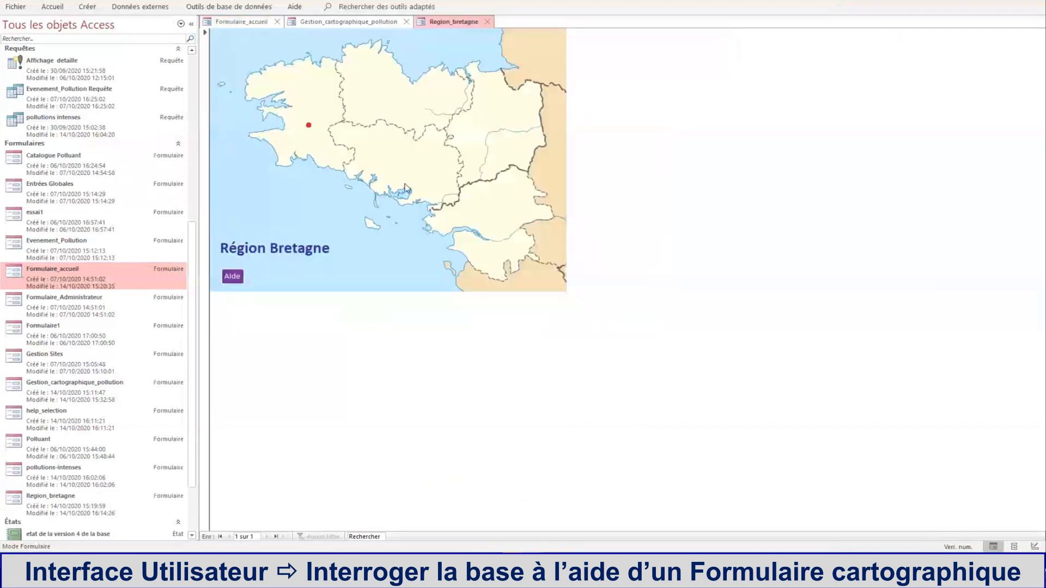
{"action": "left_click", "coordinate": [309, 126]}
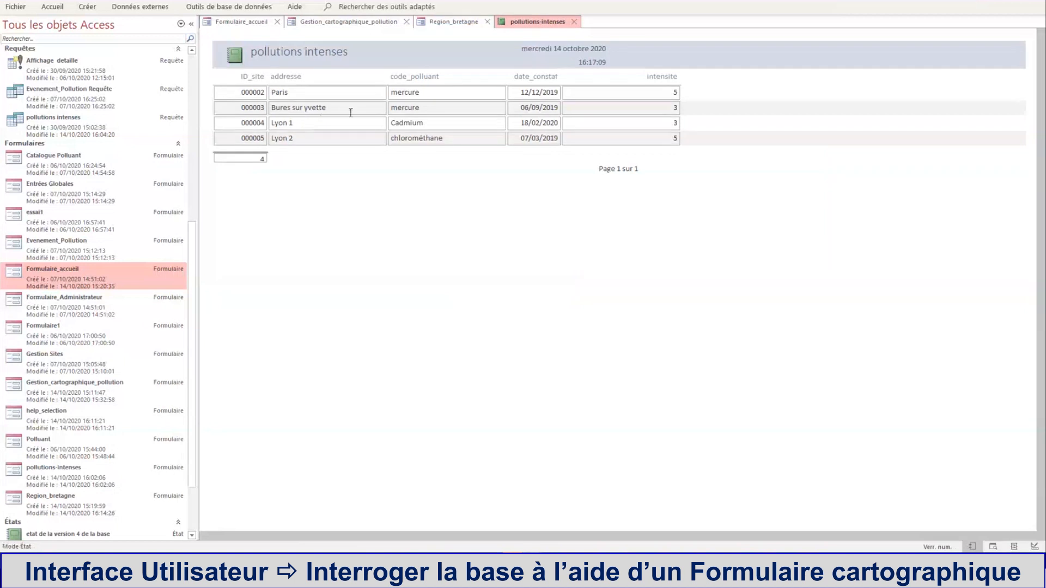
Open the pollutions intenses query in Design view to examine its fields and criteria.
{"action": "left_click", "coordinate": [302, 91]}
{"action": "right_click", "coordinate": [63, 126]}
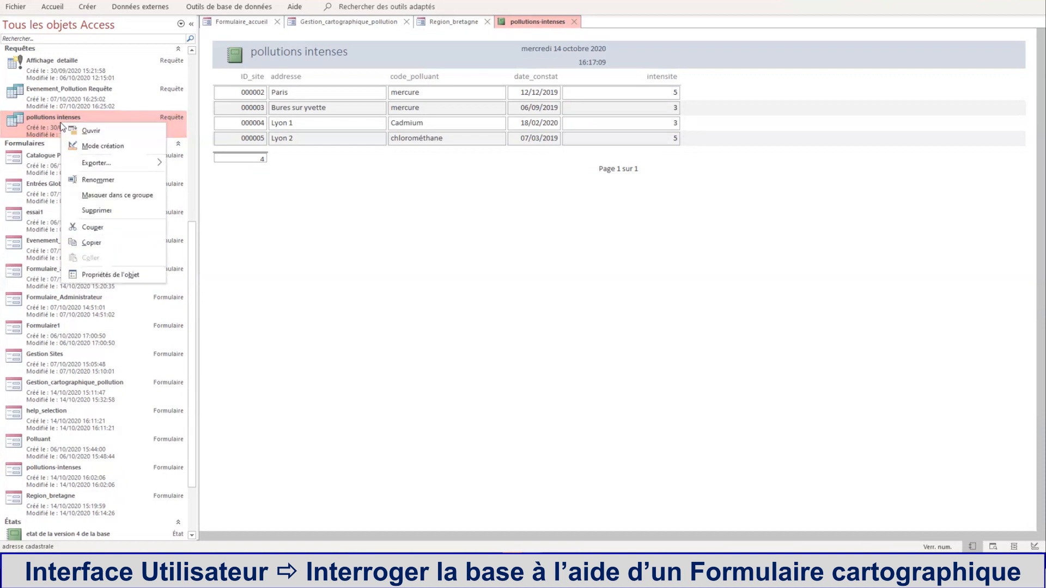
{"action": "left_click", "coordinate": [109, 144]}
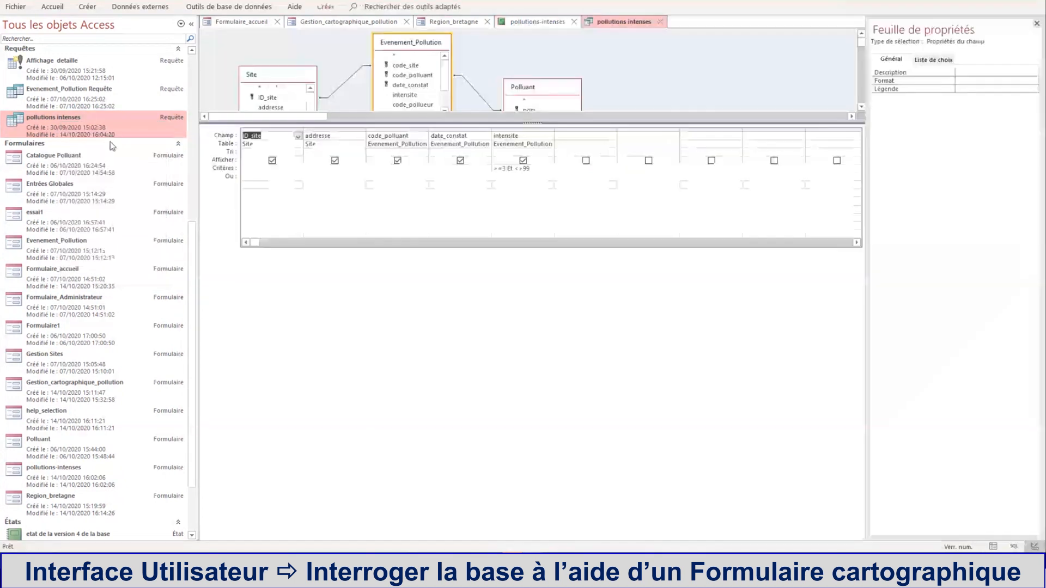
{"action": "left_click", "coordinate": [341, 170]}
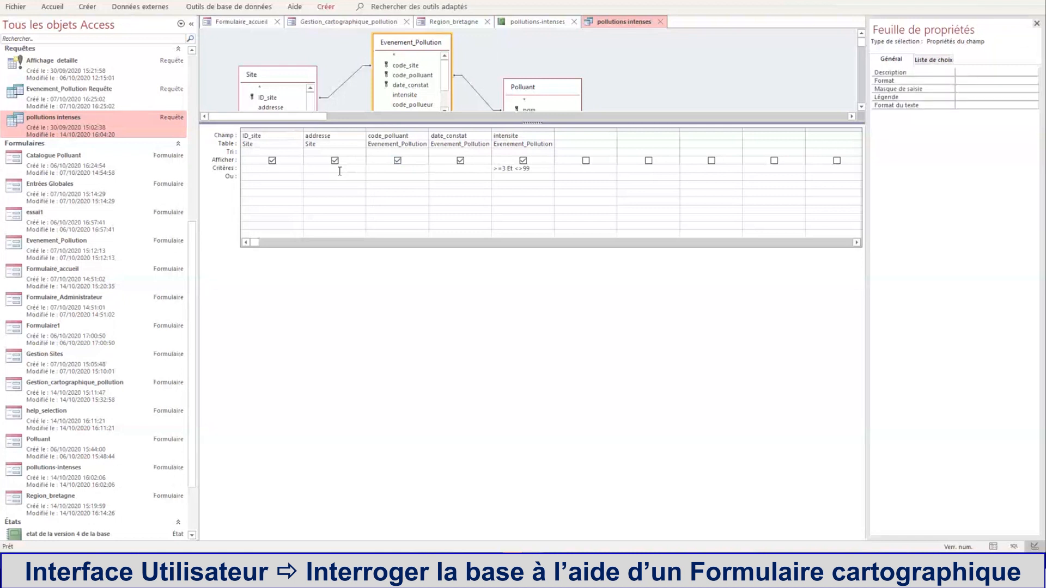
{"action": "type", "text": "="}
{"action": "key", "text": "BackSpace"}
Compare the Region_bretagne form with the pollutions intenses query and switch the form to Design view.
{"action": "left_click", "coordinate": [459, 22]}
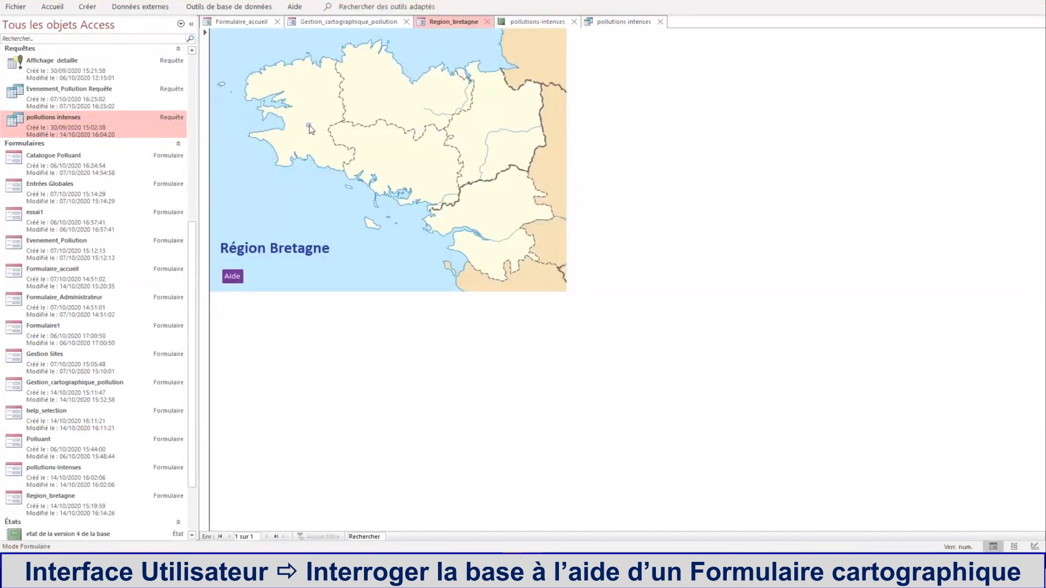
{"action": "left_click", "coordinate": [611, 19]}
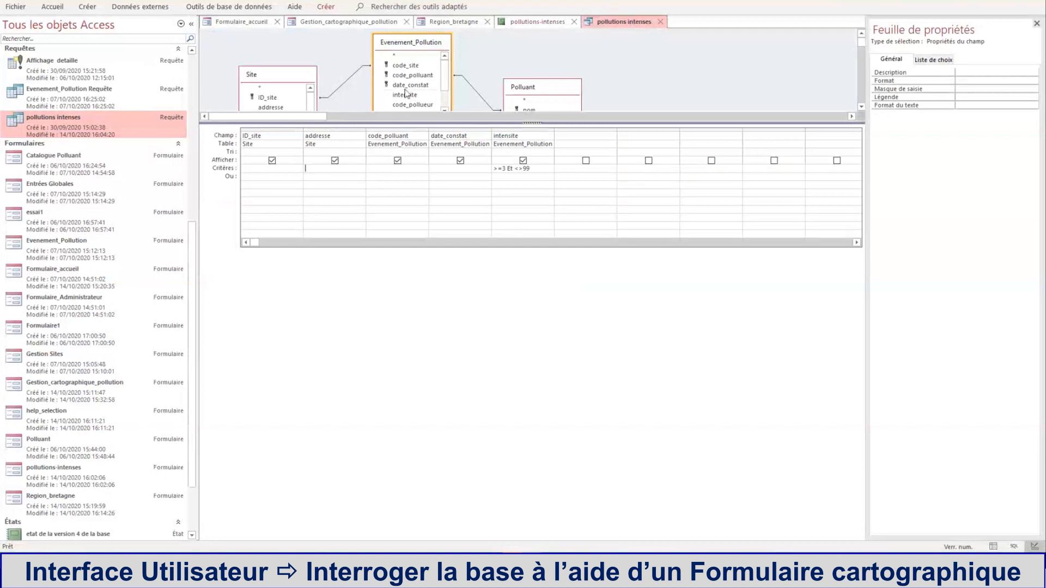
{"action": "left_click", "coordinate": [454, 22]}
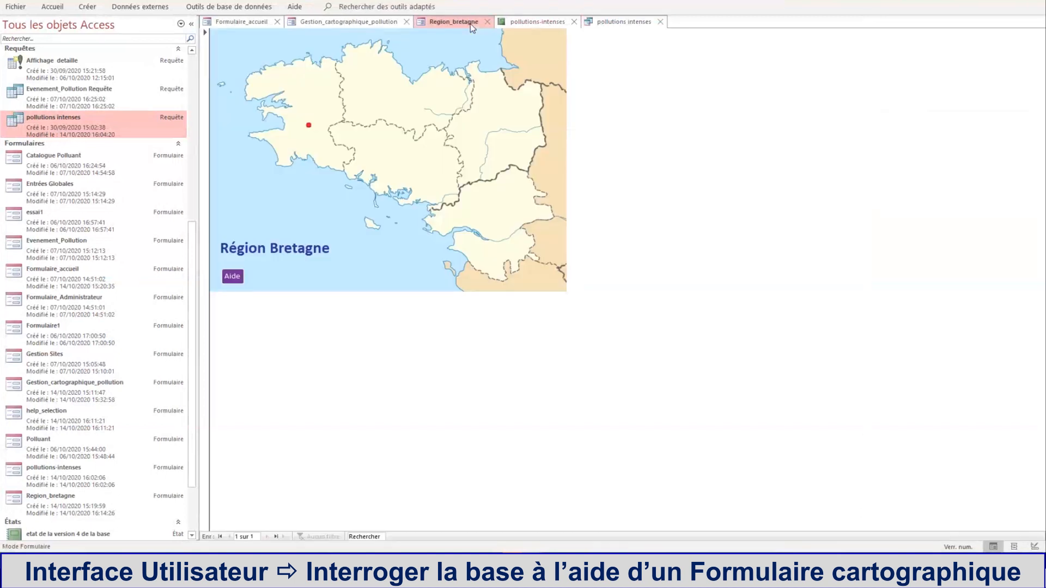
{"action": "right_click", "coordinate": [308, 125]}
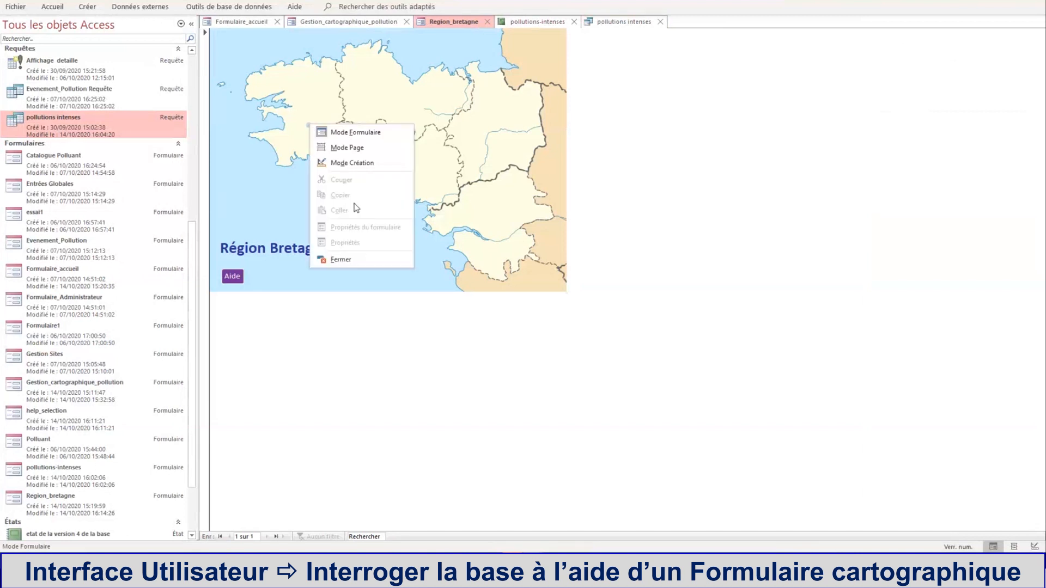
{"action": "left_click", "coordinate": [361, 162]}
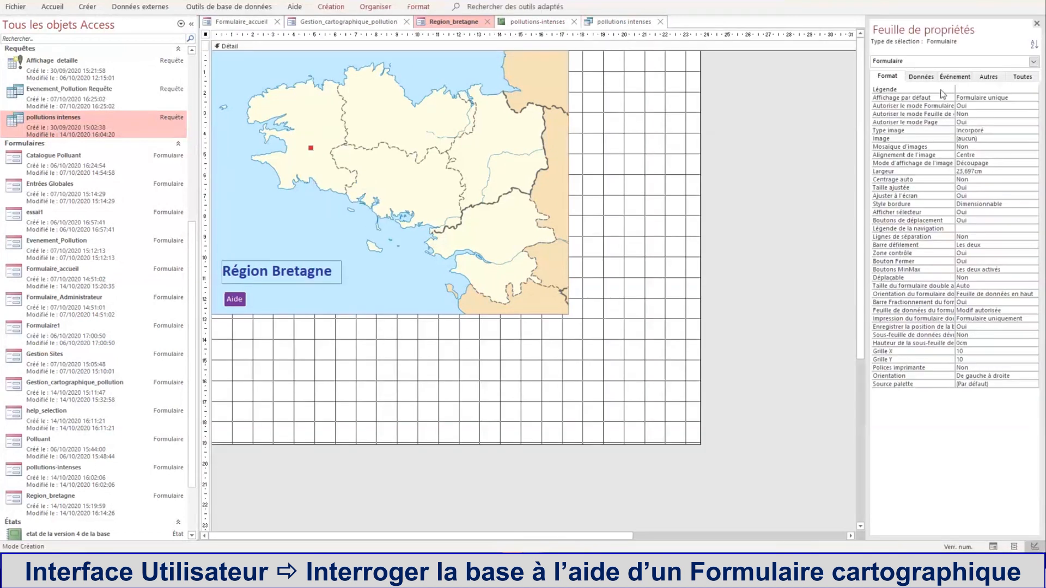
Open the red site button's Au clic embedded macro and examine the parameters of its OuvrirEtat action.
{"action": "left_click", "coordinate": [311, 147]}
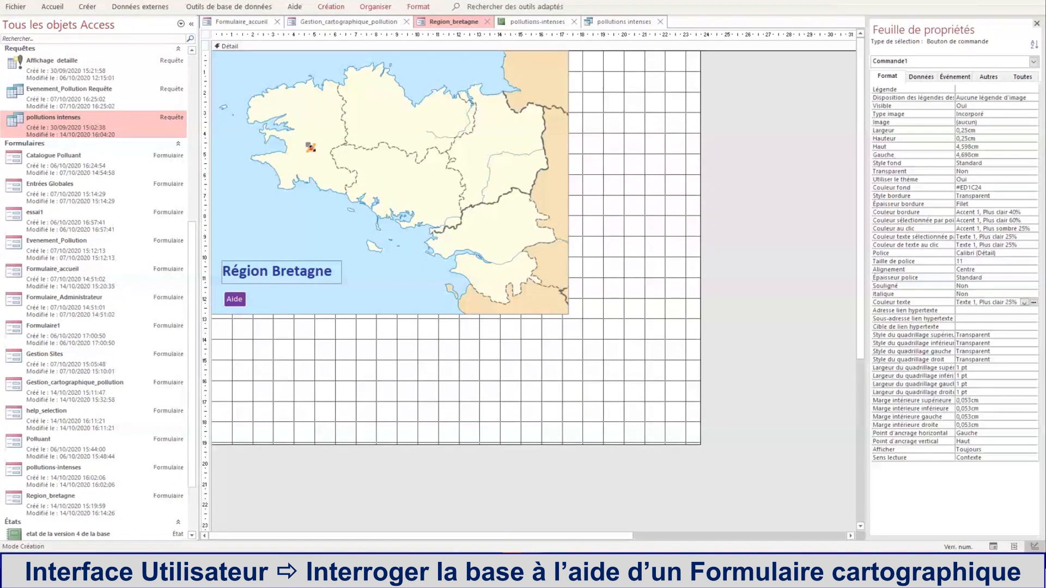
{"action": "left_click", "coordinate": [955, 77]}
{"action": "left_click", "coordinate": [992, 90]}
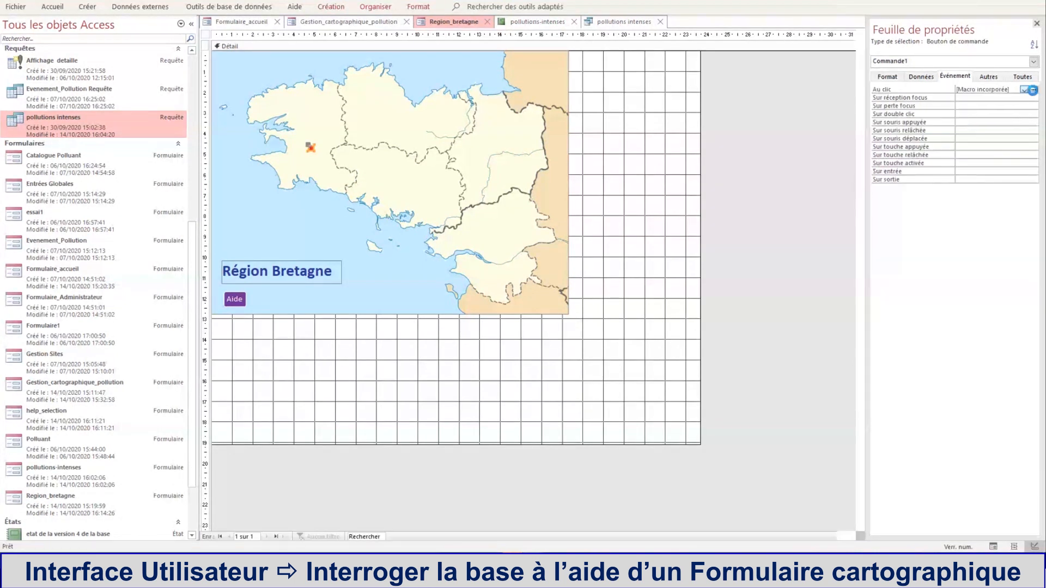
{"action": "left_click", "coordinate": [1034, 90]}
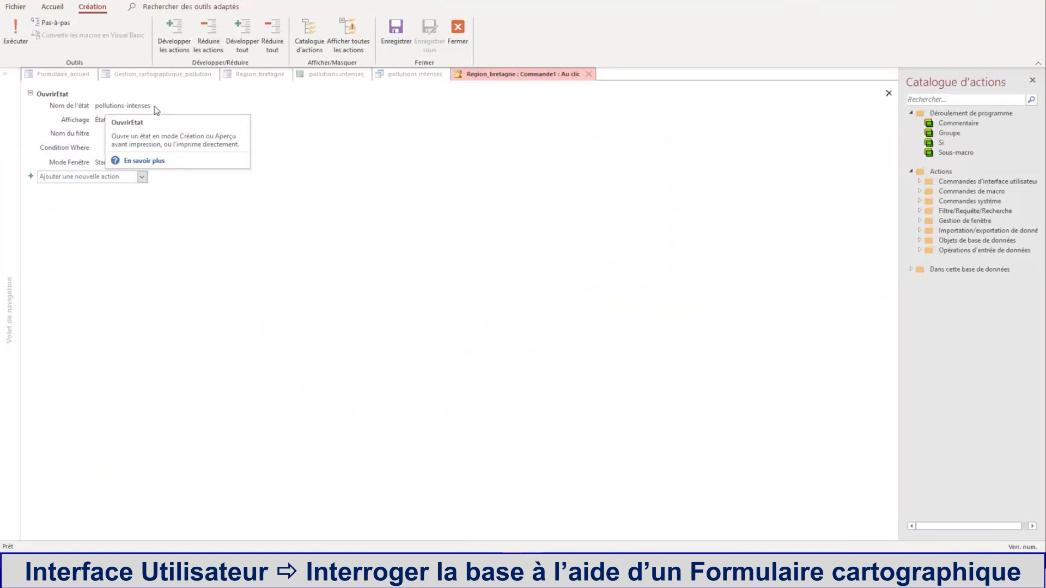
{"action": "left_click", "coordinate": [287, 122]}
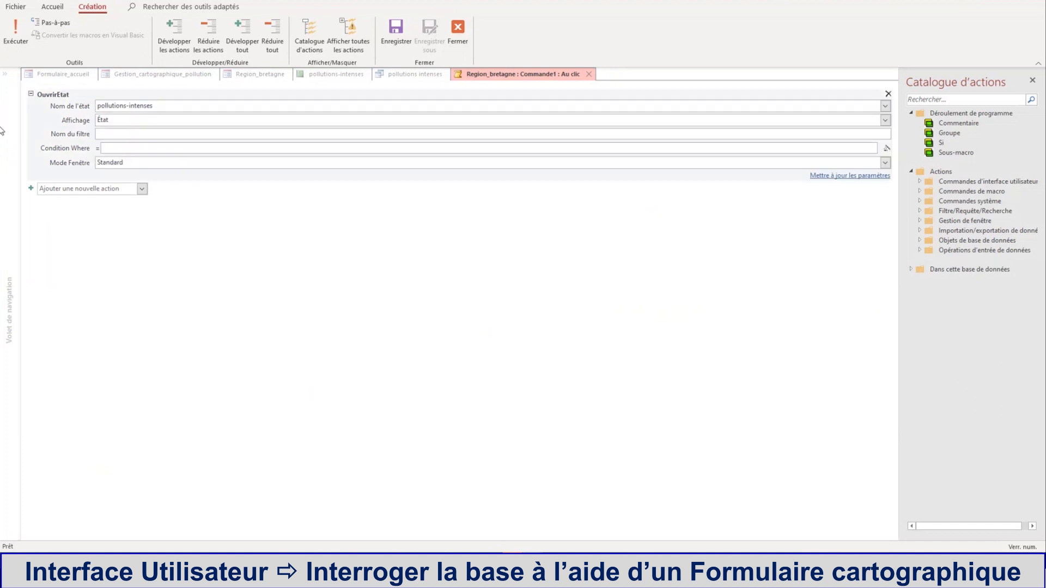
{"action": "left_click", "coordinate": [30, 94]}
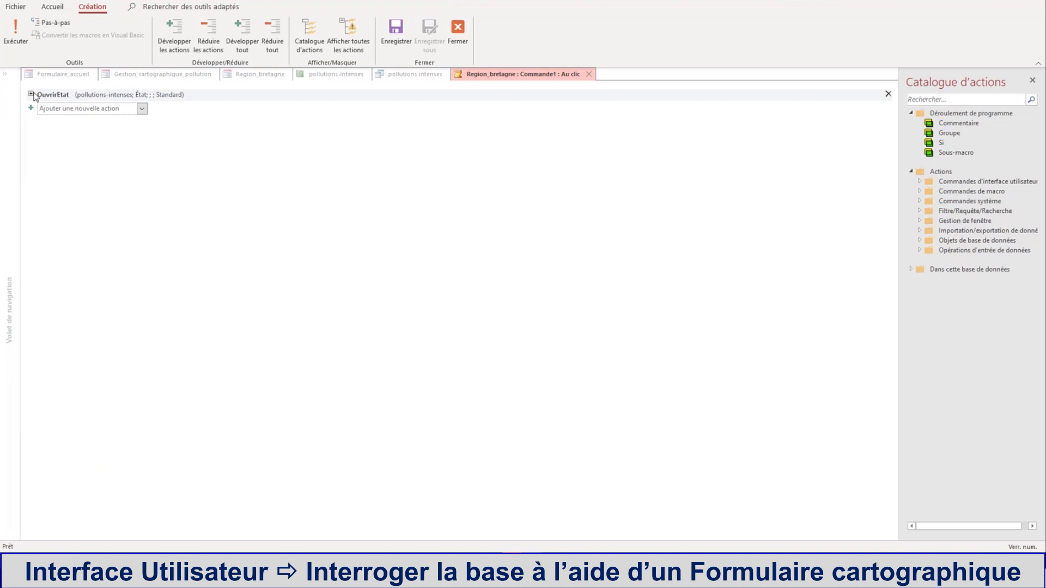